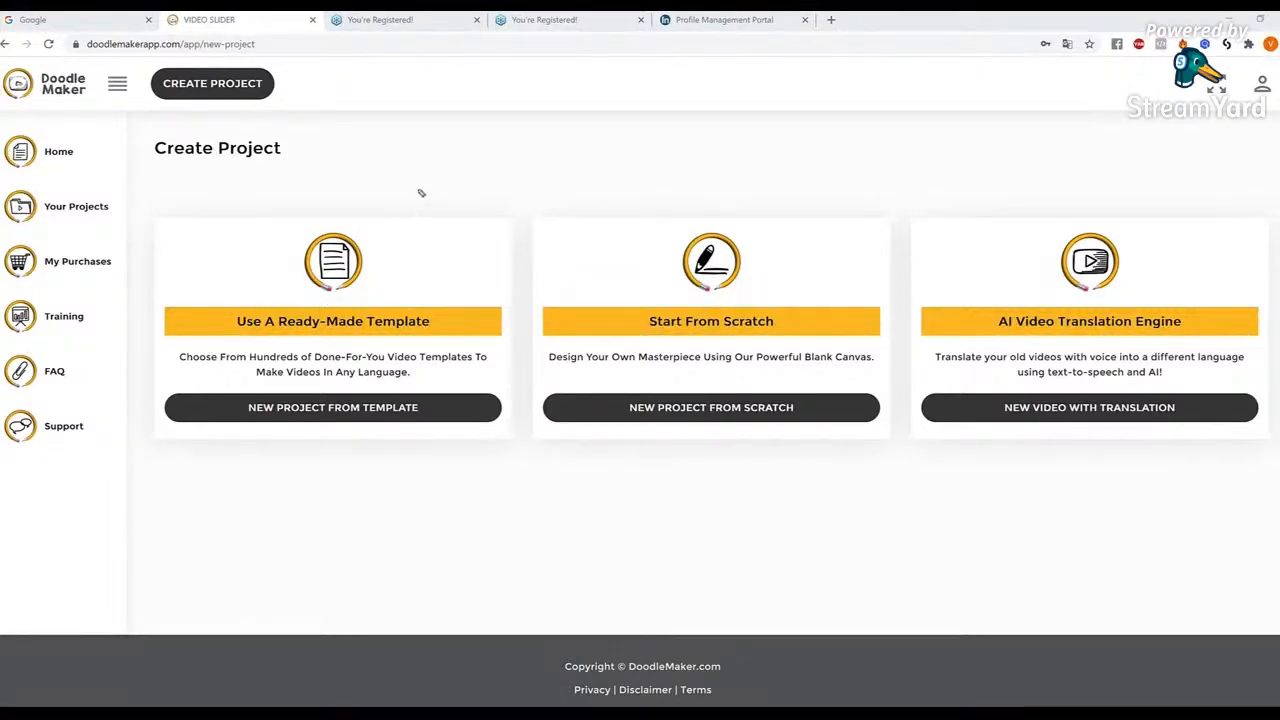
mouse_move(432, 167)
left_mouse_down()
mouse_move(419, 222)
mouse_move(393, 254)
left_mouse_up()
mouse_move(855, 166)
left_mouse_down()
mouse_move(795, 287)
mouse_move(828, 278)
left_mouse_up()
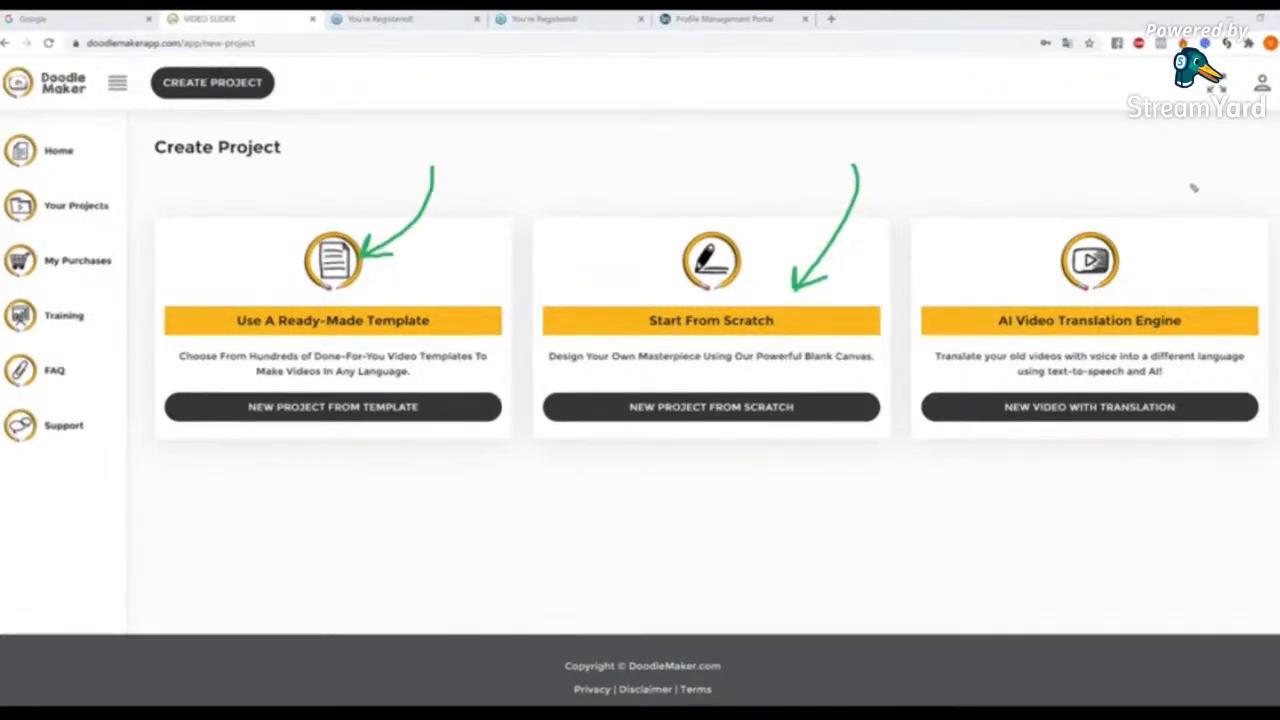
mouse_move(1188, 177)
left_mouse_down()
mouse_move(1208, 206)
mouse_move(1185, 255)
mouse_move(1152, 279)
mouse_move(1183, 285)
left_mouse_up()
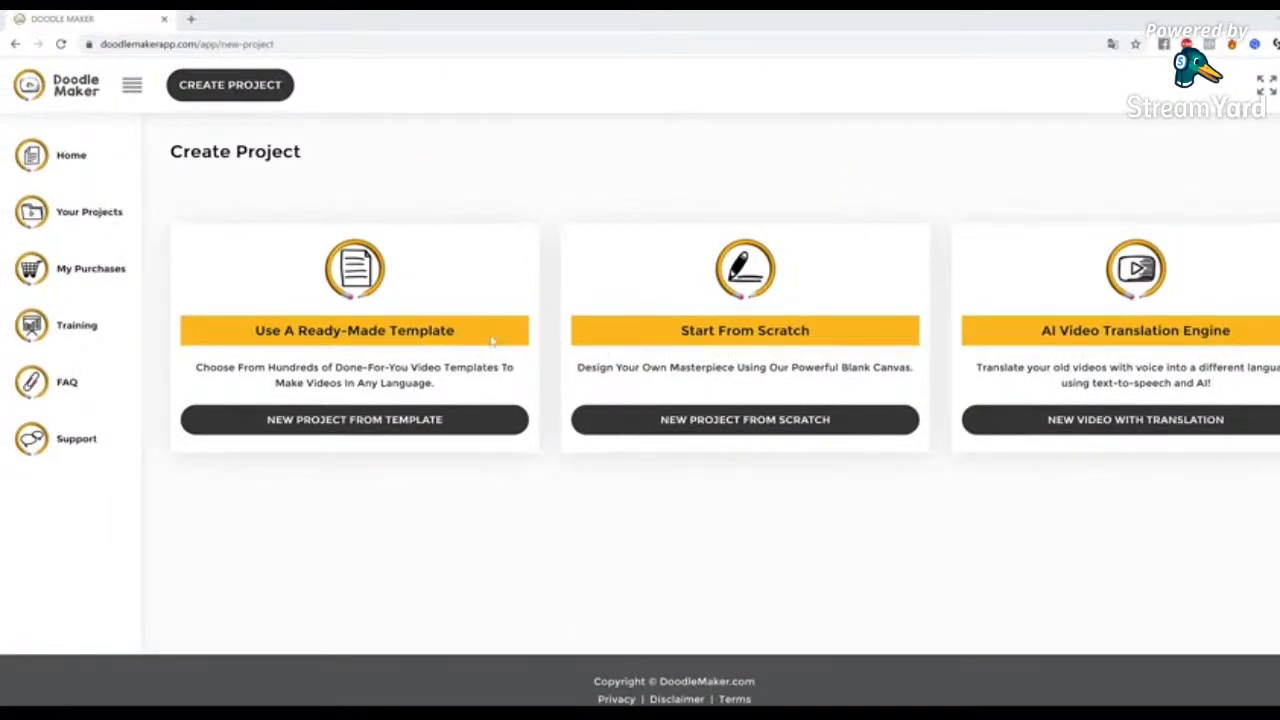
left_click_drag(255, 330, 458, 335)
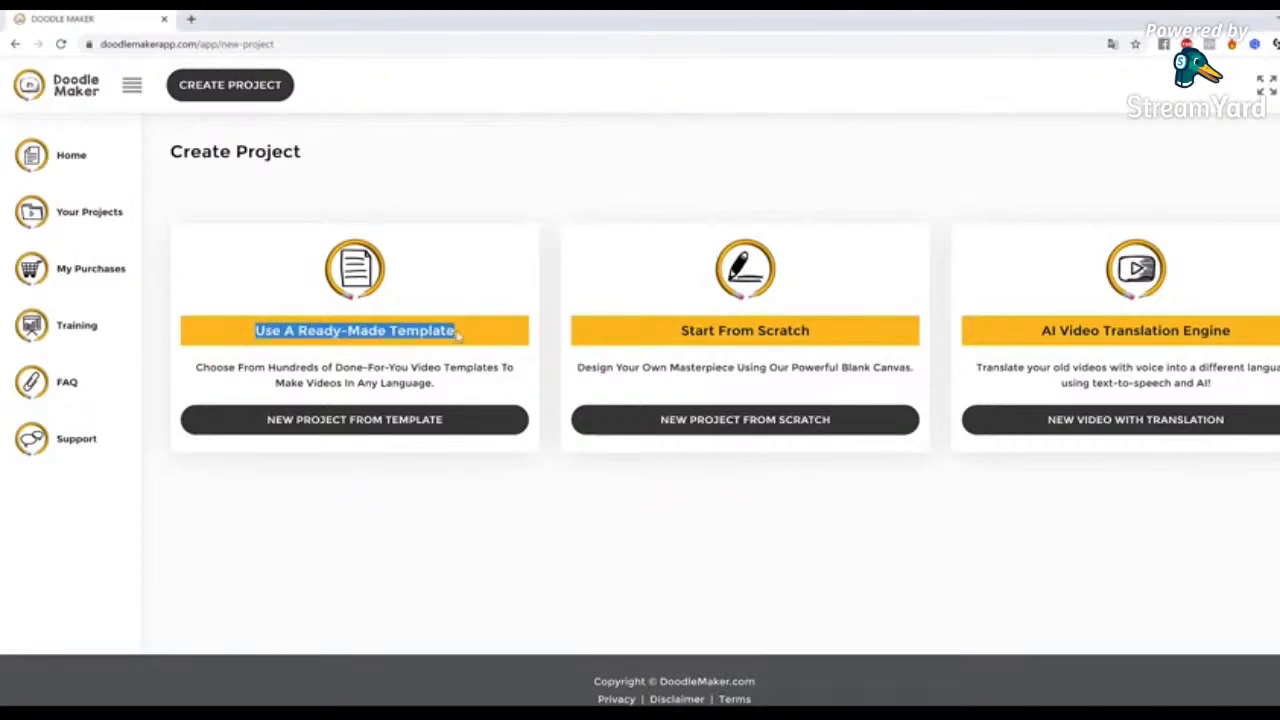
left_click(458, 335)
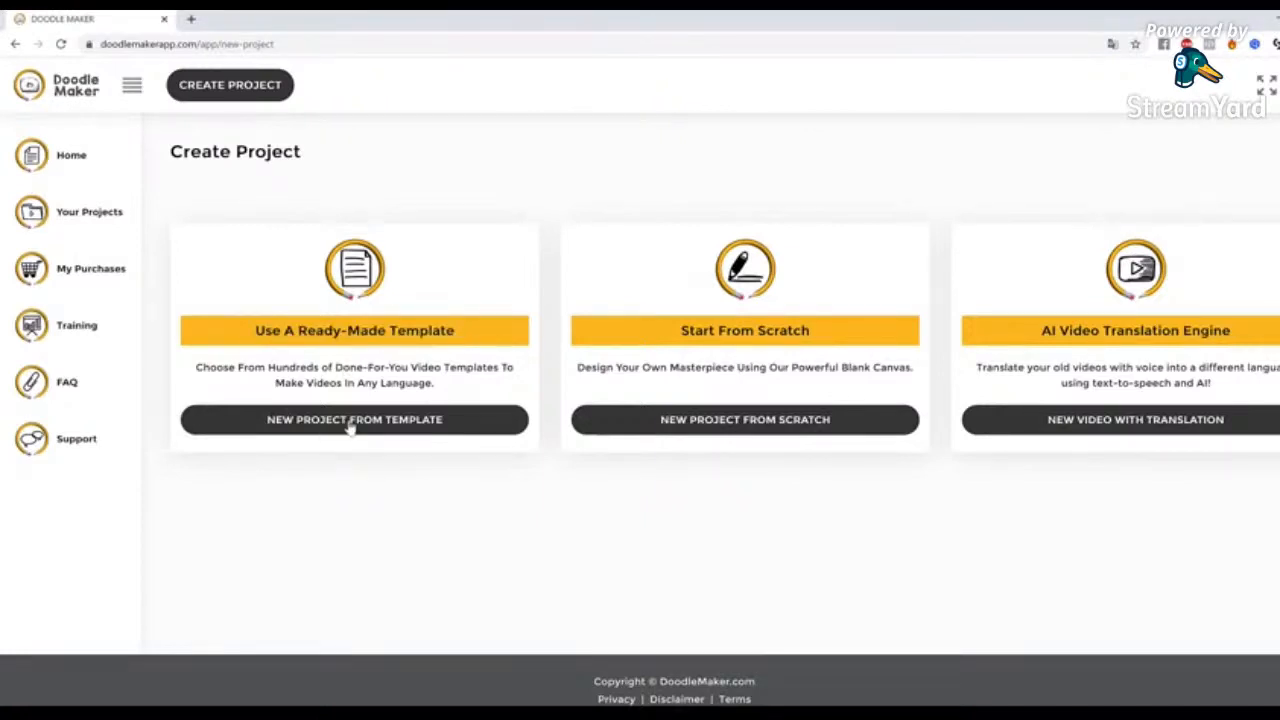
Open the ready-made template library for a new project and browse the whiteboard templates
left_click(350, 420)
scroll(637, 335, "down", 10)
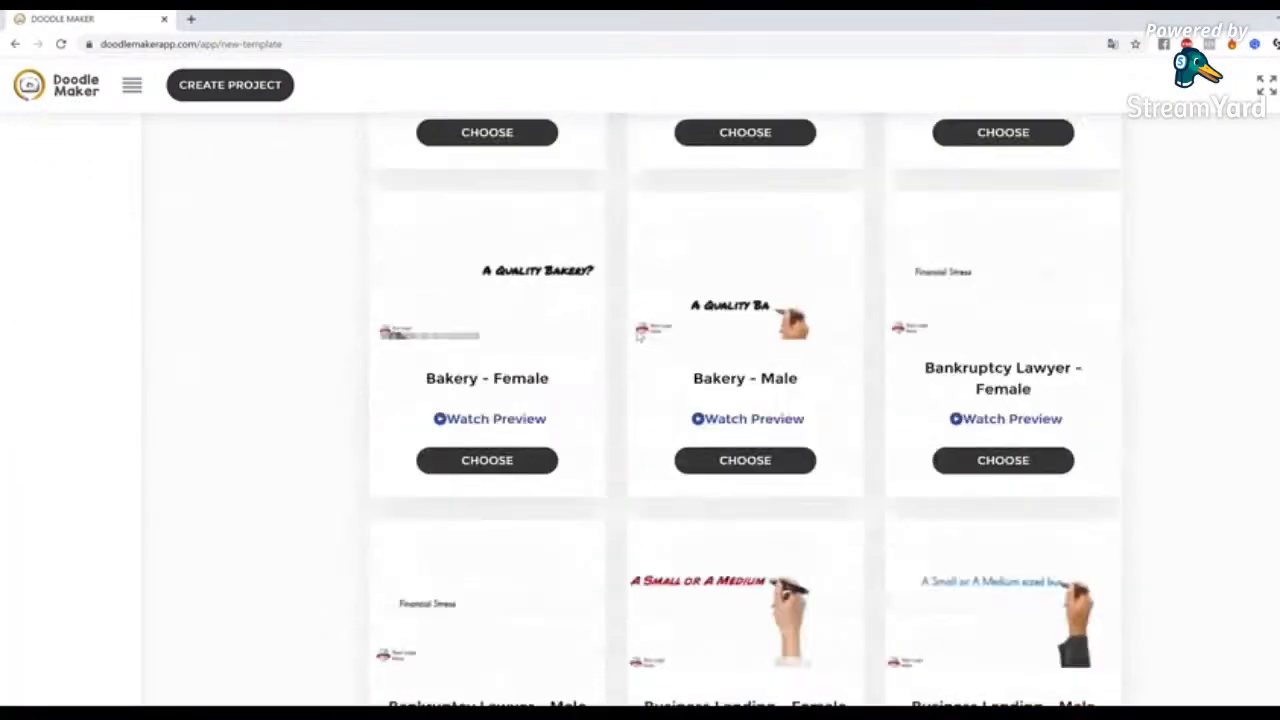
scroll(637, 335, "up", 10)
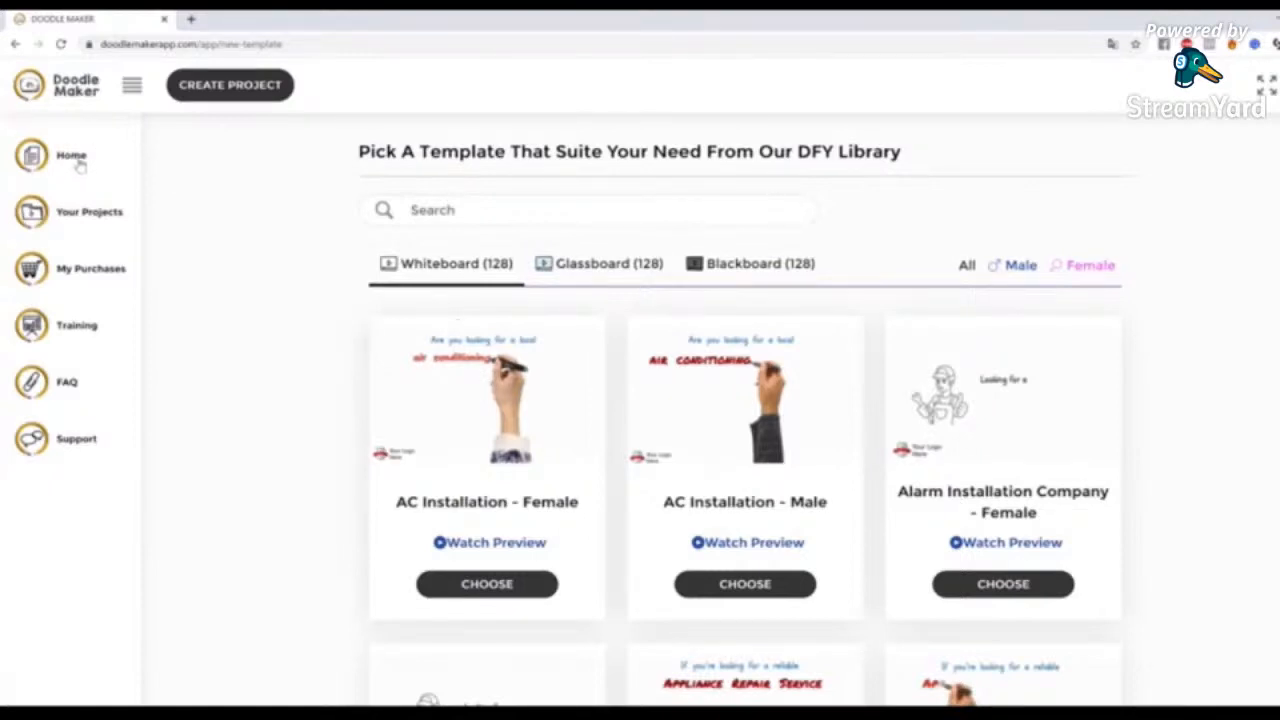
Start a new project from scratch and title it "8 tips to lose weight"
left_click(230, 94)
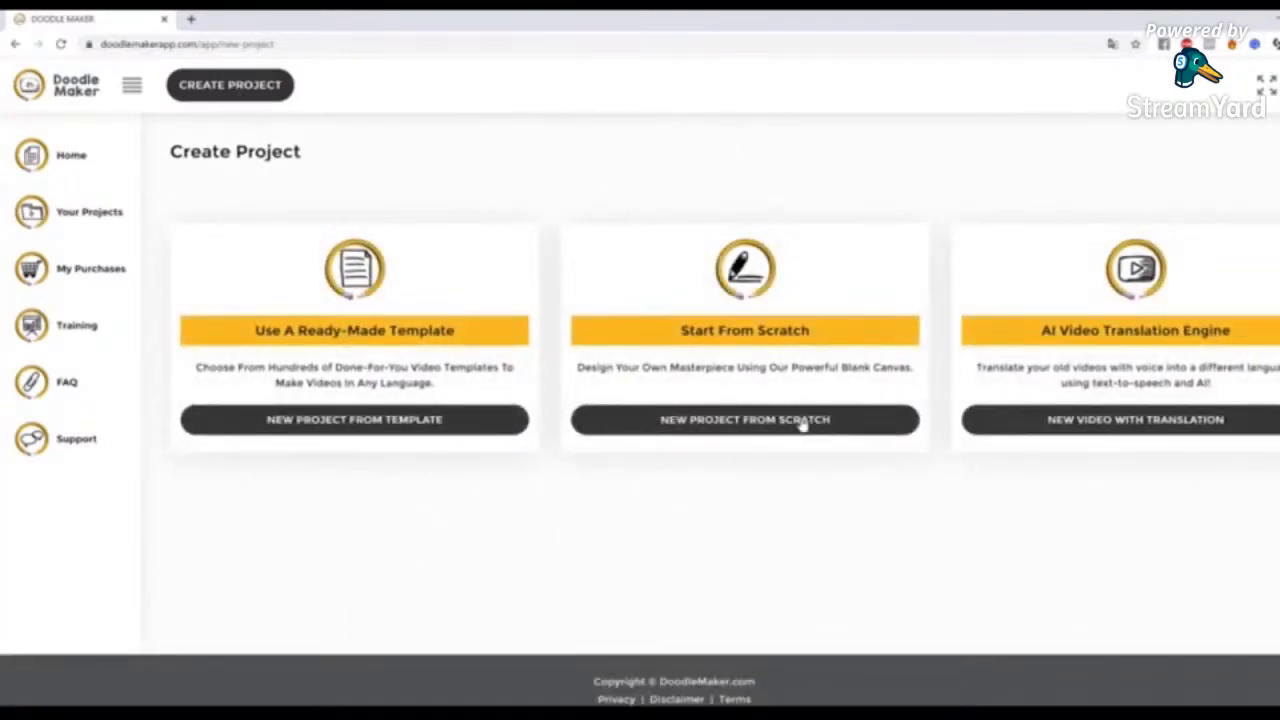
left_click(746, 421)
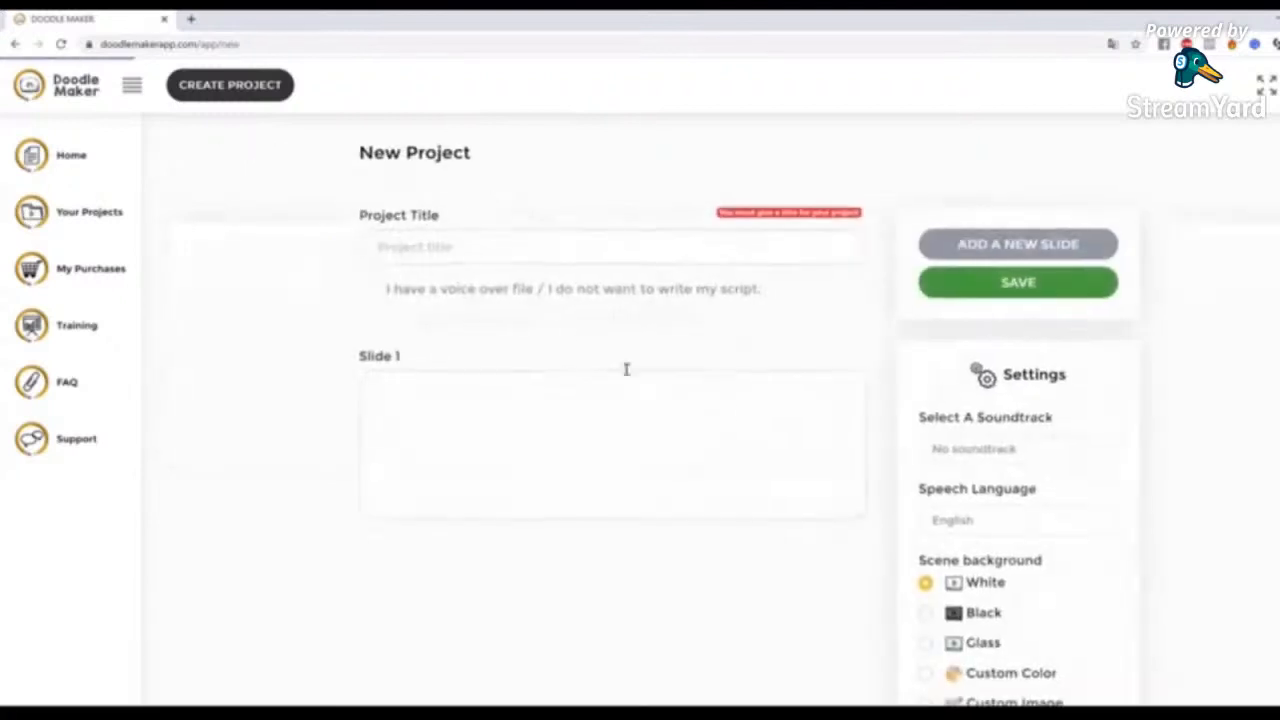
left_click(521, 236)
type("8 tips")
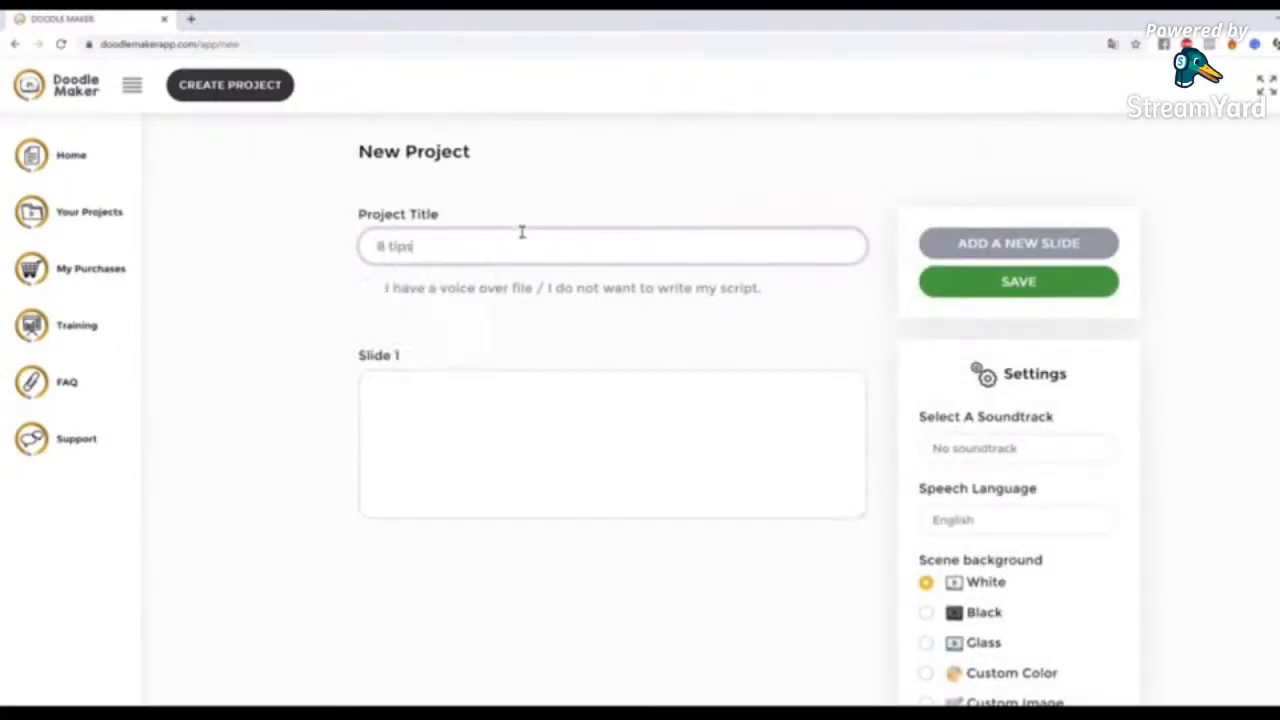
type(" to lose weight")
Fill slide 1 with "Eat a high protein breakfast" and add slide 2 with the text "Avoid sugary drinks and fruit juice"
left_click(622, 428)
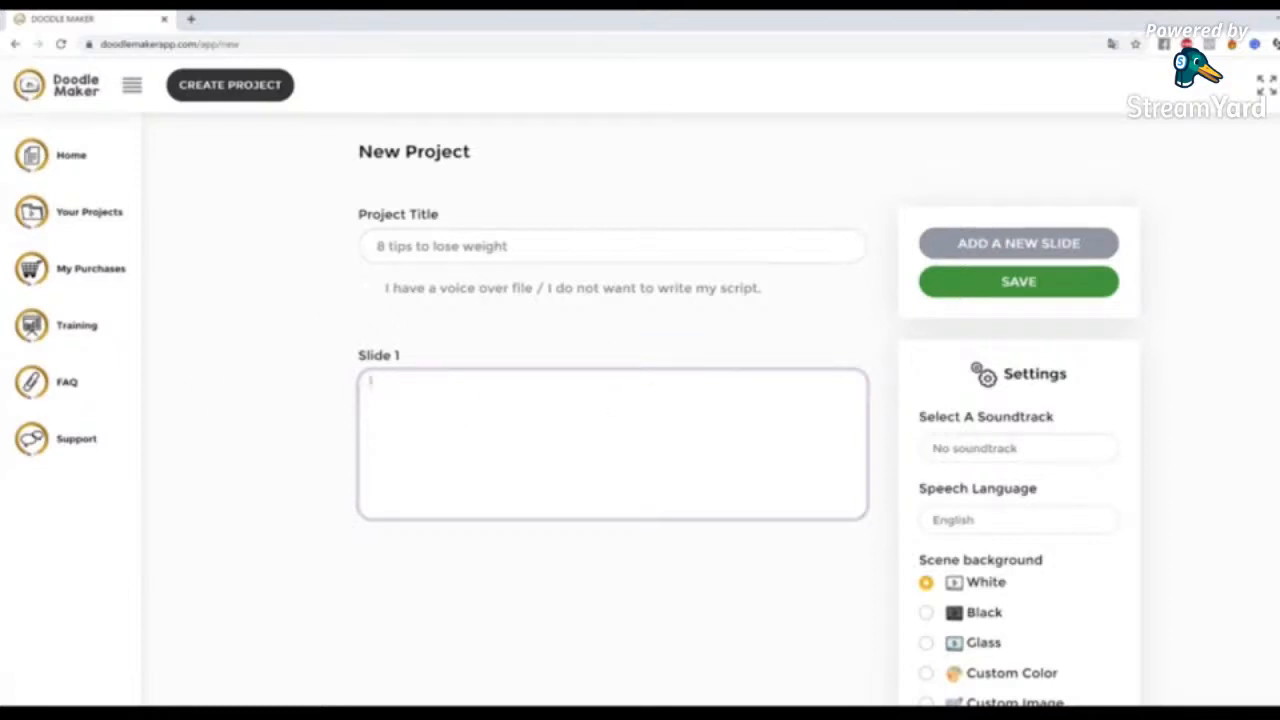
key("alt+Tab")
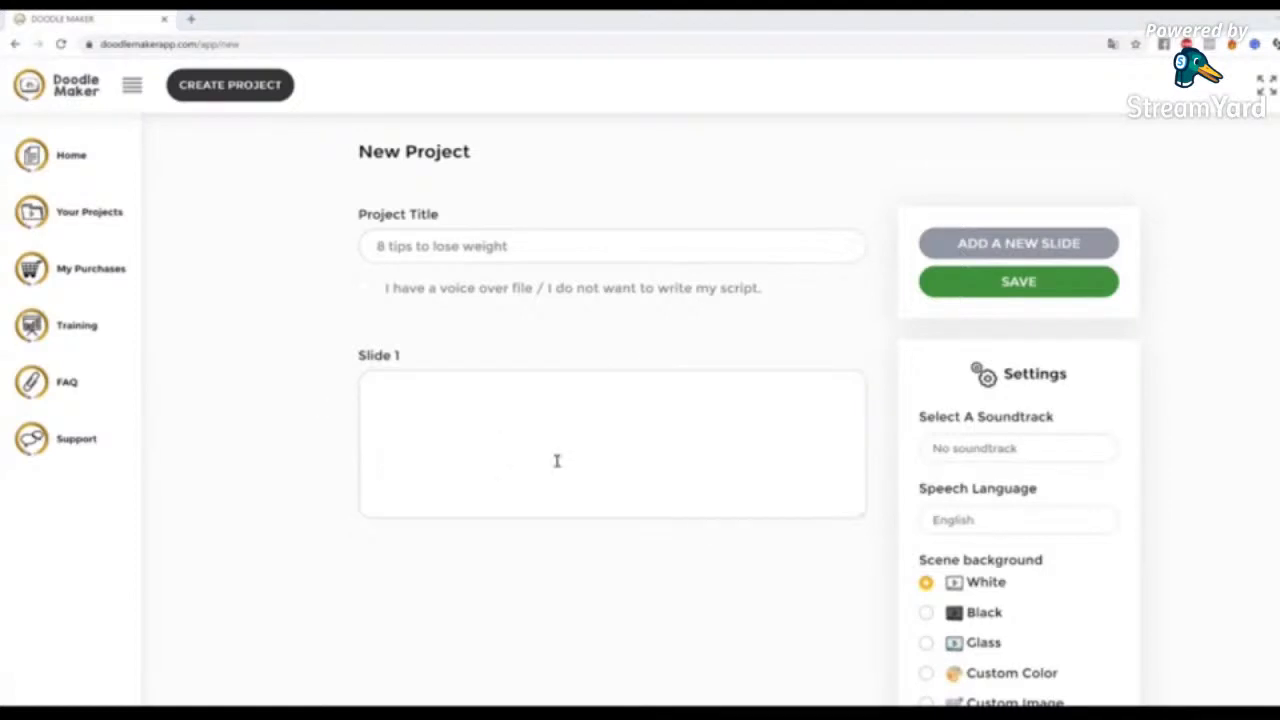
left_click(606, 414)
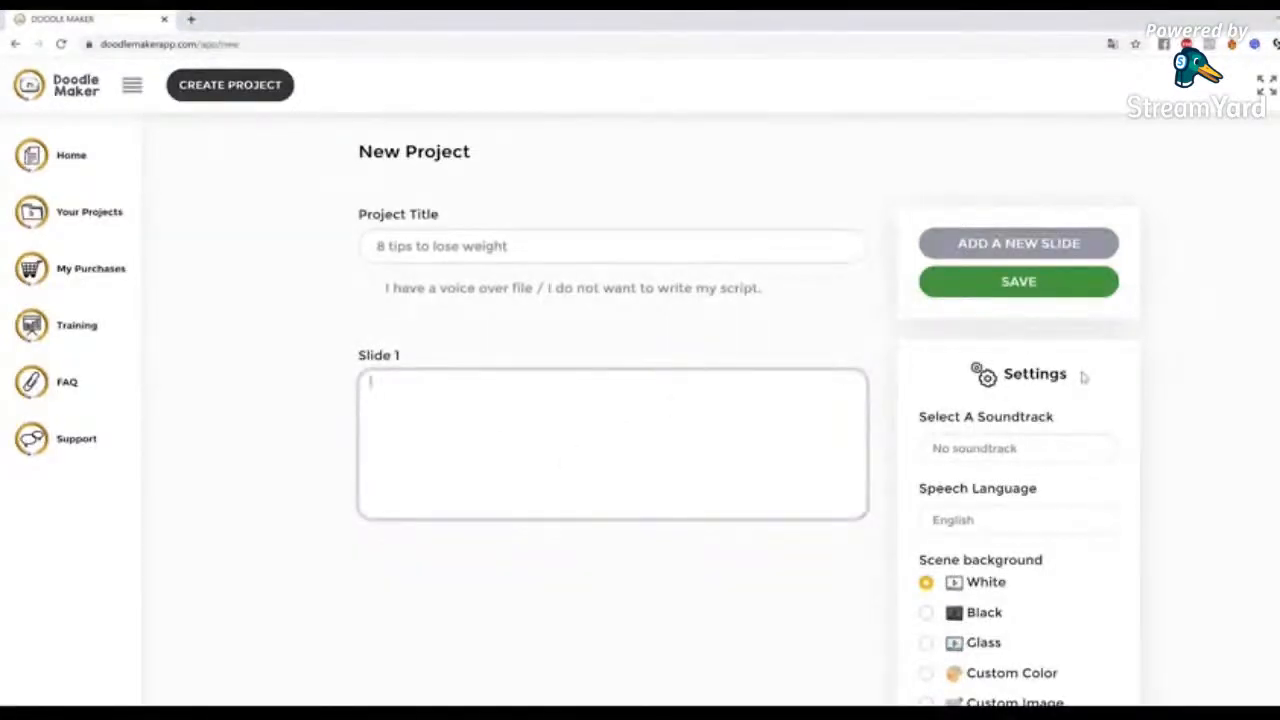
type("Eat a high protein breakfast")
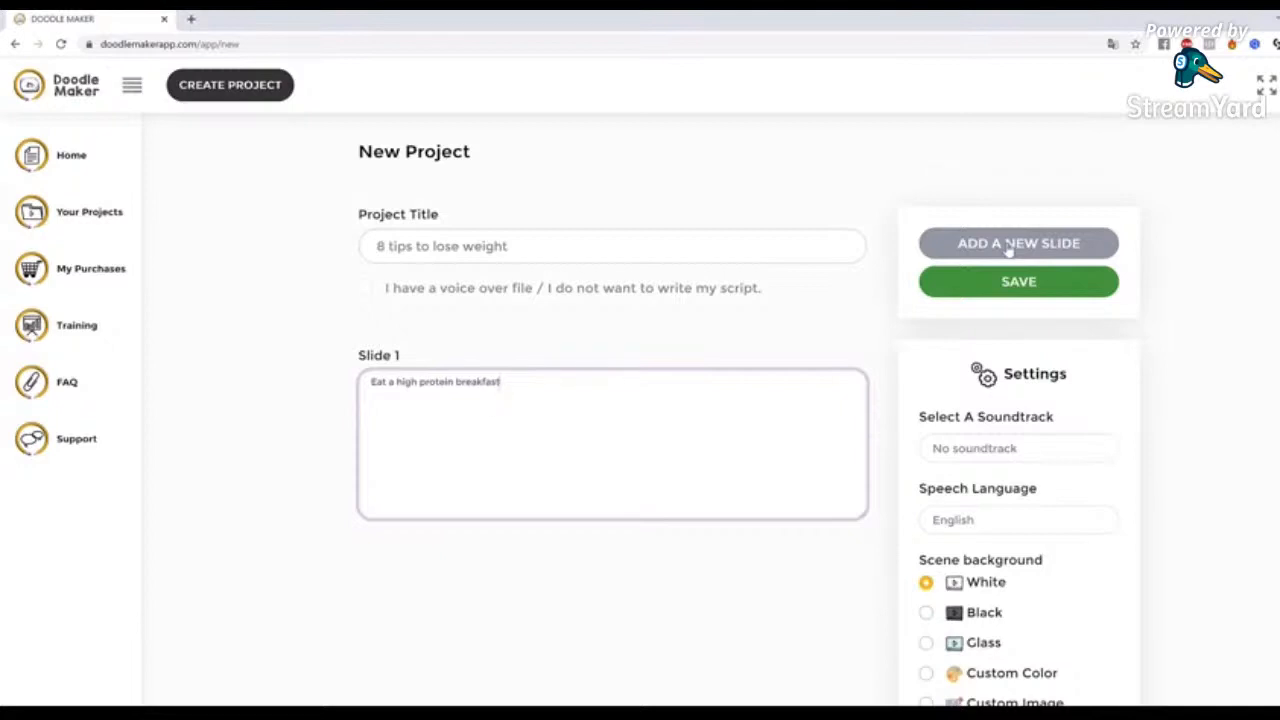
left_click(1040, 248)
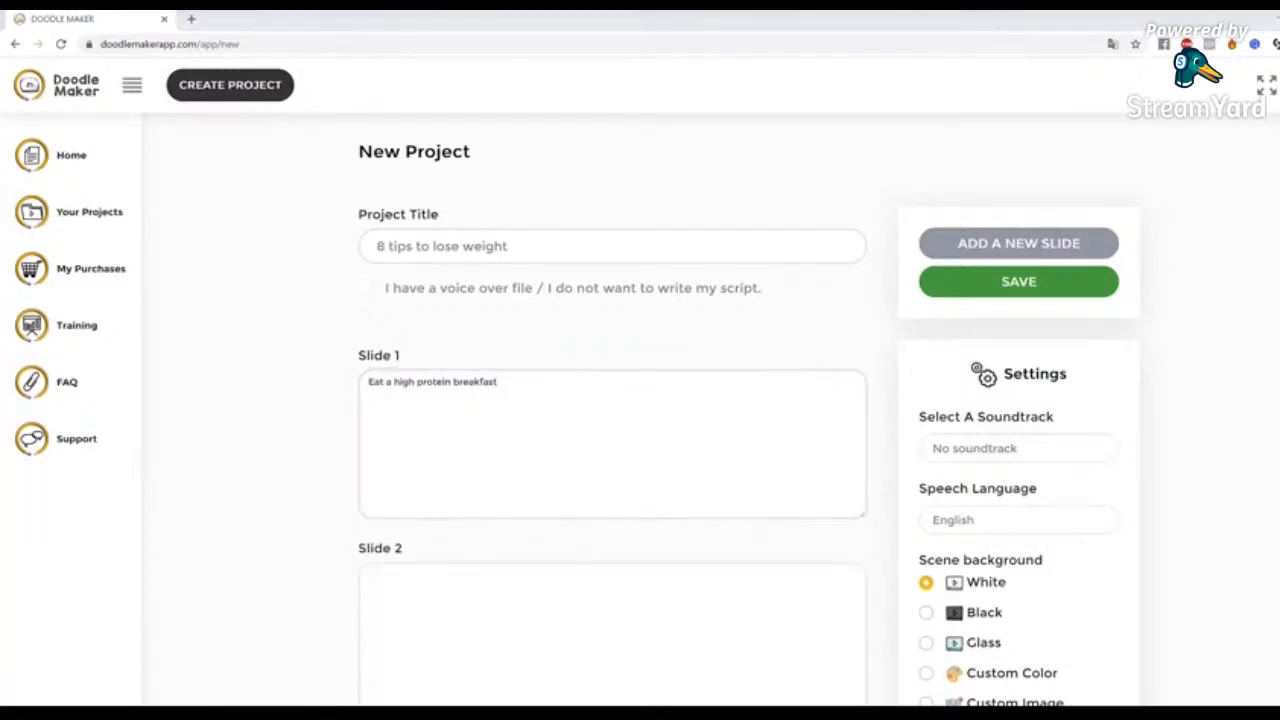
left_click(517, 606)
type("Avoid sugary drinks and fruit juice")
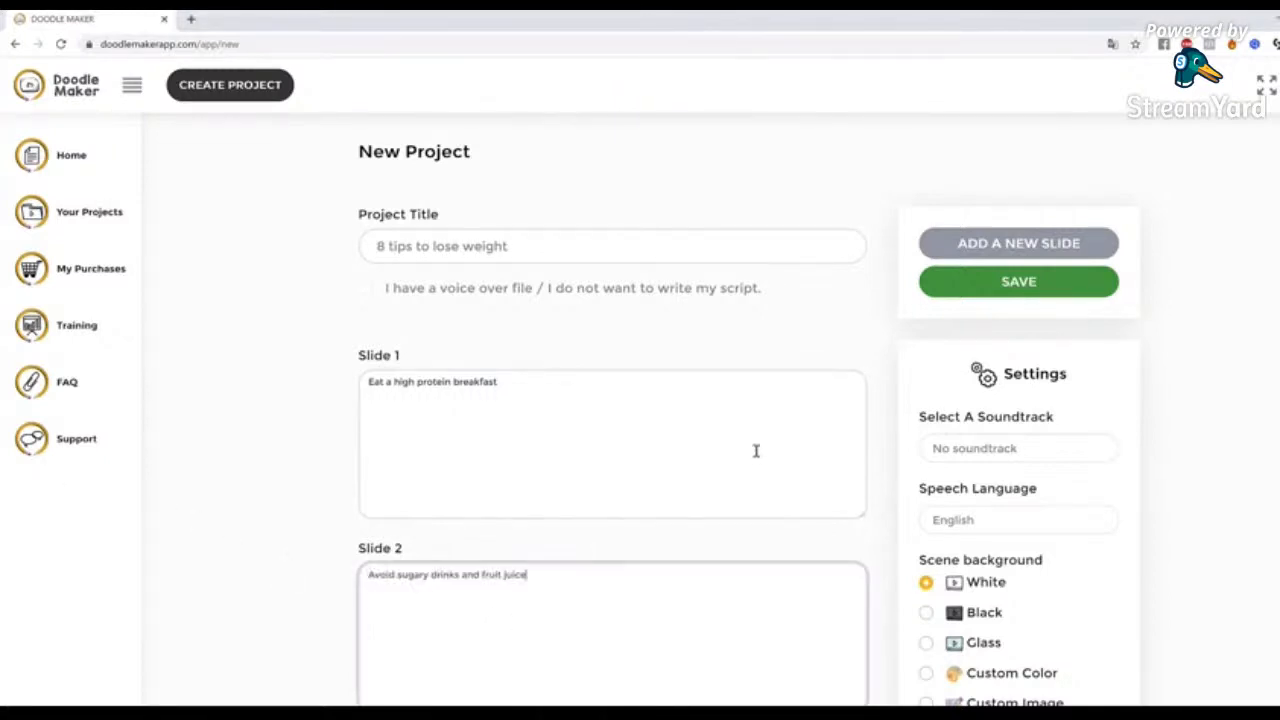
Add a third slide with the text "Drink water before meals"
scroll(754, 449, "down", 2)
scroll(1040, 406, "up", 2)
scroll(388, 547, "down", 3)
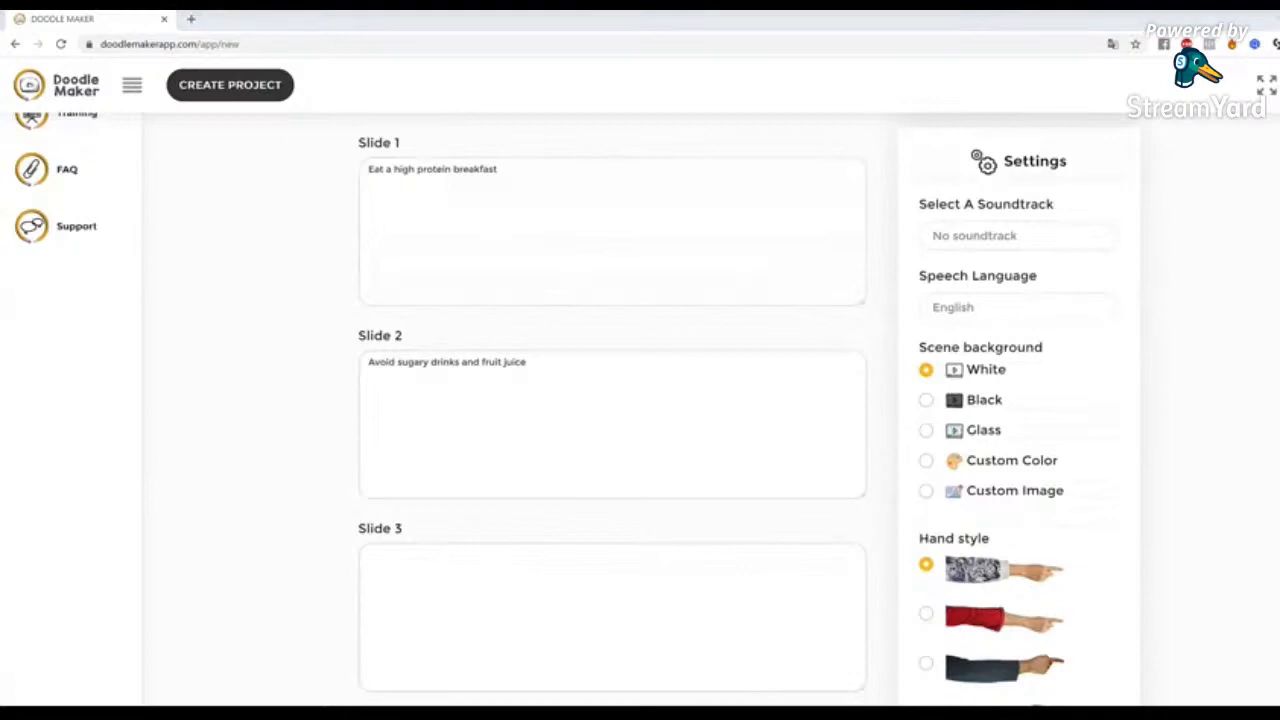
left_click(535, 622)
type("Drink water before meals")
Add a fourth slide with the text "Choose fresh organic food"
scroll(800, 523, "down", 2)
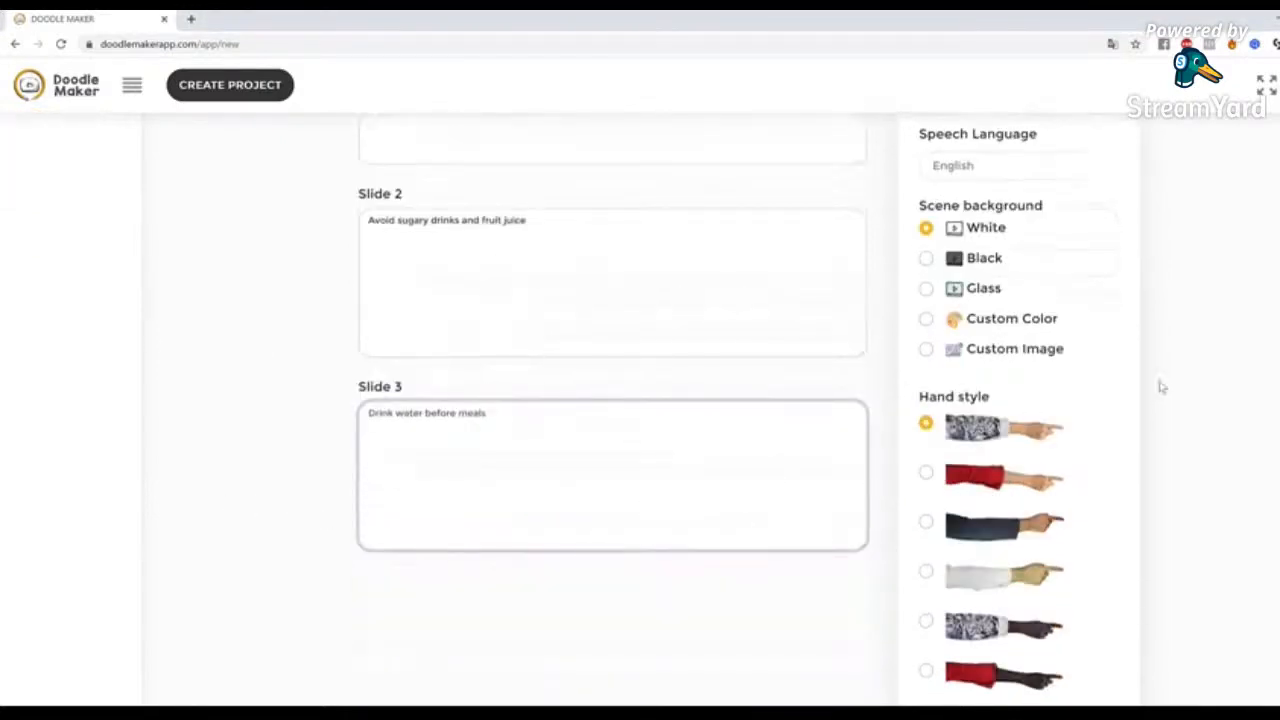
scroll(1163, 390, "up", 5)
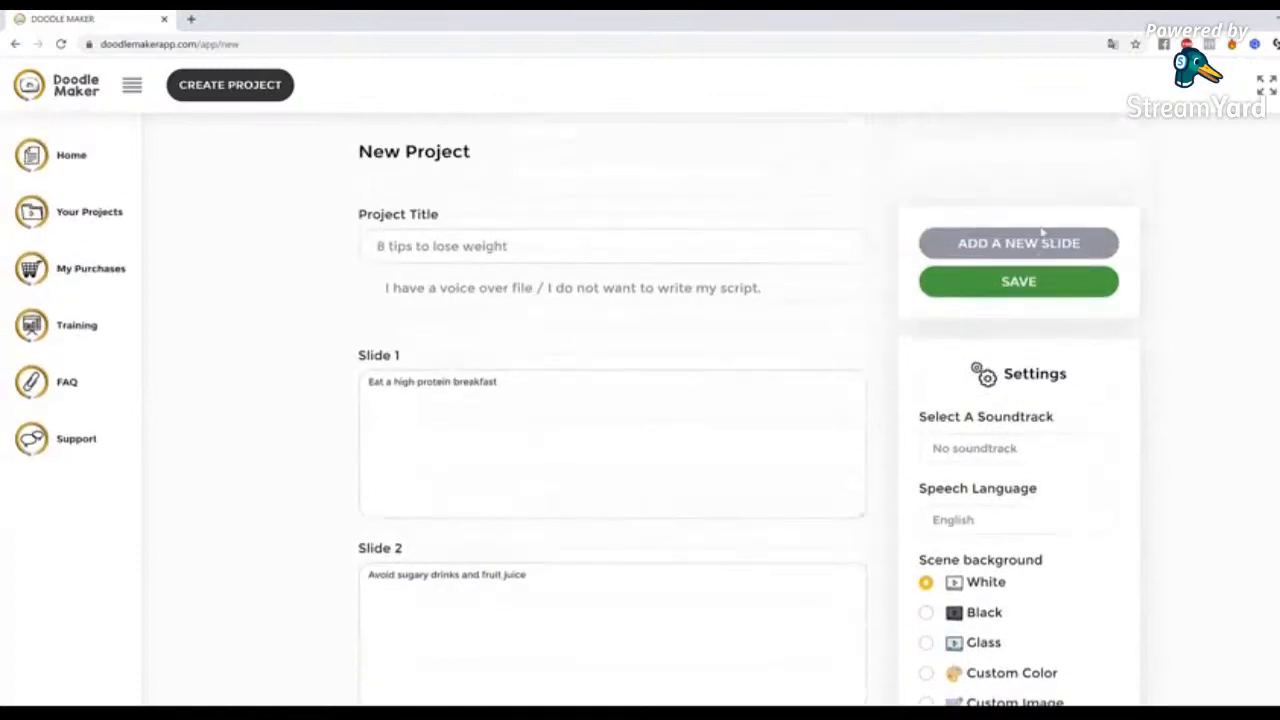
scroll(560, 491, "down", 5)
scroll(1088, 155, "up", 2)
scroll(1088, 157, "up", 2)
left_click(1009, 171)
scroll(700, 380, "down", 5)
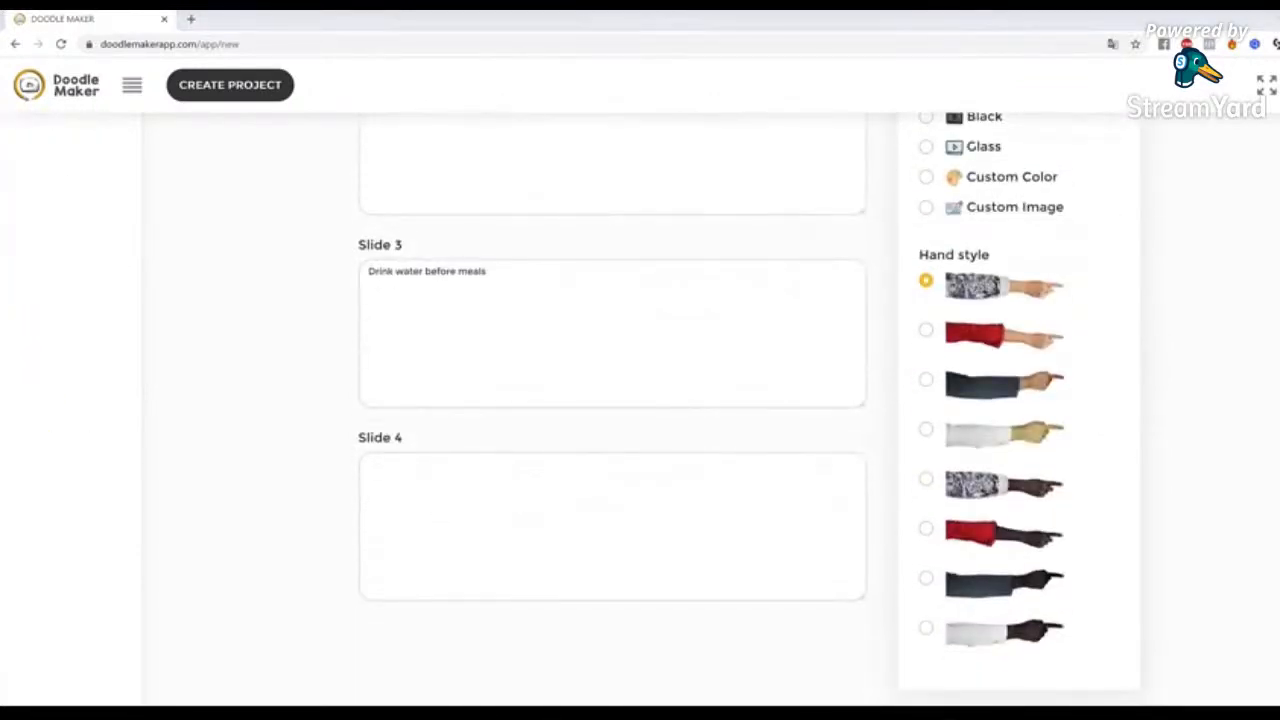
left_click(545, 475)
type("Choose fresh organic food")
Add a fifth slide with the text "Eat soluble fiber"
scroll(886, 489, "up", 5)
scroll(1023, 246, "up", 2)
left_click(1023, 246)
scroll(617, 351, "down", 5)
left_click(476, 601)
key("alt+Tab")
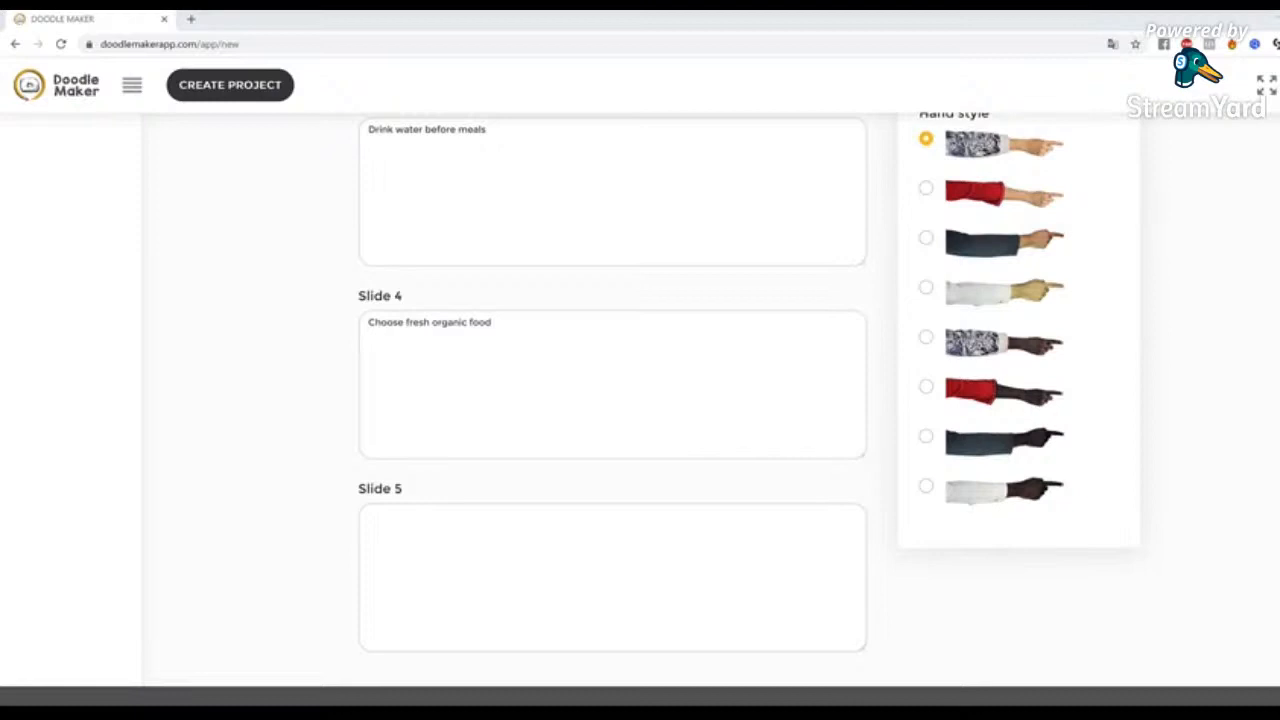
left_click(680, 559)
key("ctrl+v")
Add a sixth slide with the text "Drink tea"
scroll(1000, 450, "up", 10)
left_click(1035, 253)
scroll(566, 400, "down", 10)
left_click(542, 484)
key("alt+Tab")
left_click(474, 626)
type("Drink green tea")
Add a seventh slide with the text "Base your diet on whole foods"
scroll(990, 400, "up", 10)
scroll(996, 330, "up", 3)
left_click(968, 176)
scroll(806, 294, "down", 10)
left_click(597, 596)
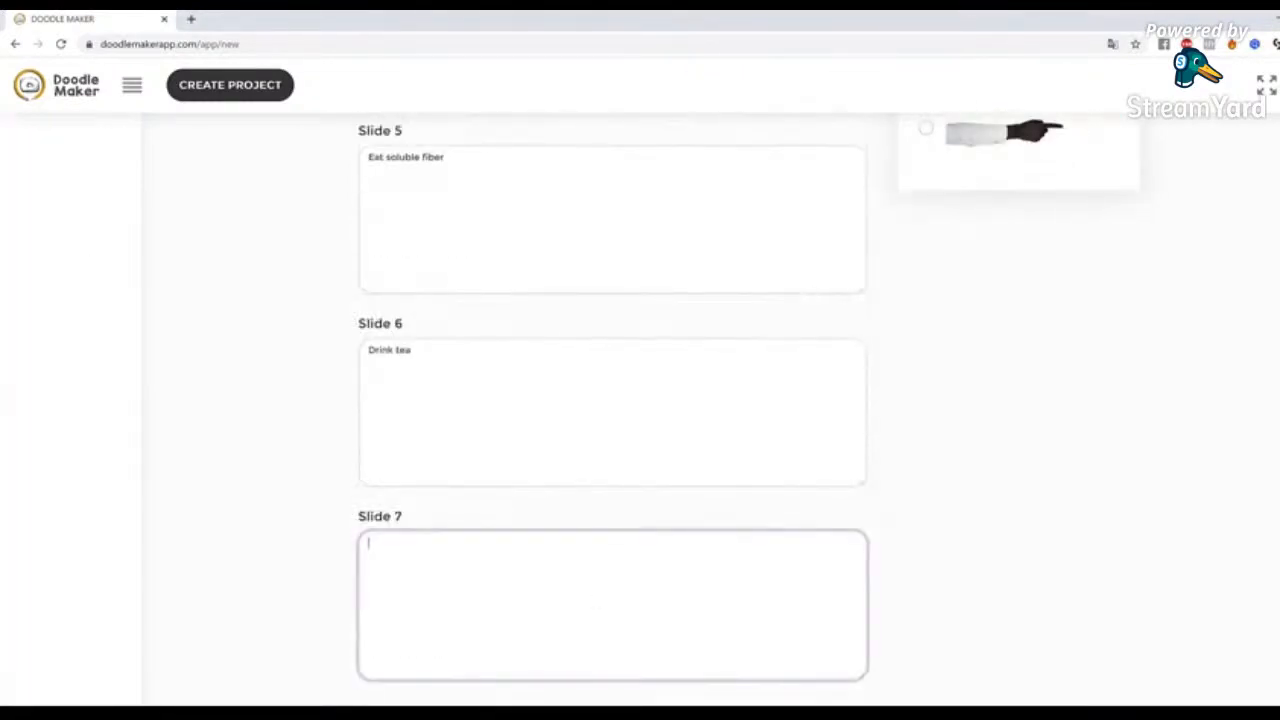
key("alt+Tab")
left_click(654, 647)
Add an eighth slide with the text "Eat slowly"
scroll(1229, 569, "up", 10)
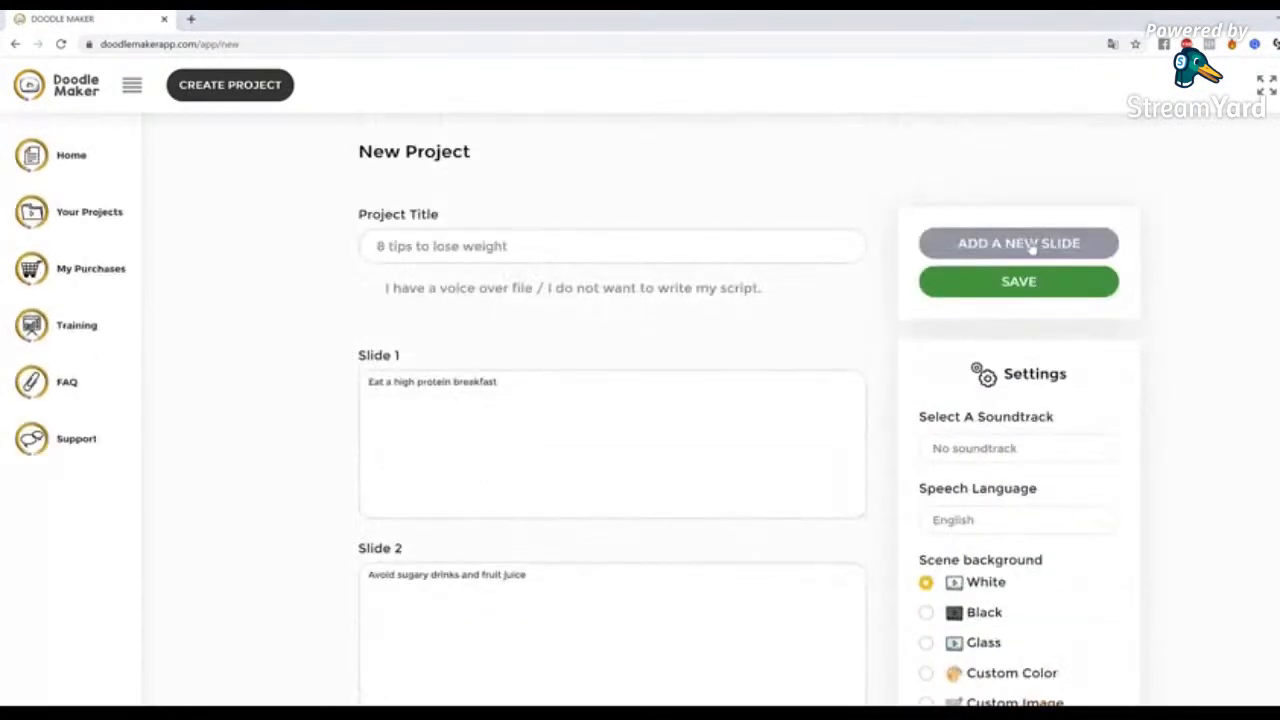
scroll(796, 567, "down", 3)
scroll(700, 567, "down", 10)
left_click(586, 520)
key("alt+Tab")
left_click(675, 582)
type("Eat slowly")
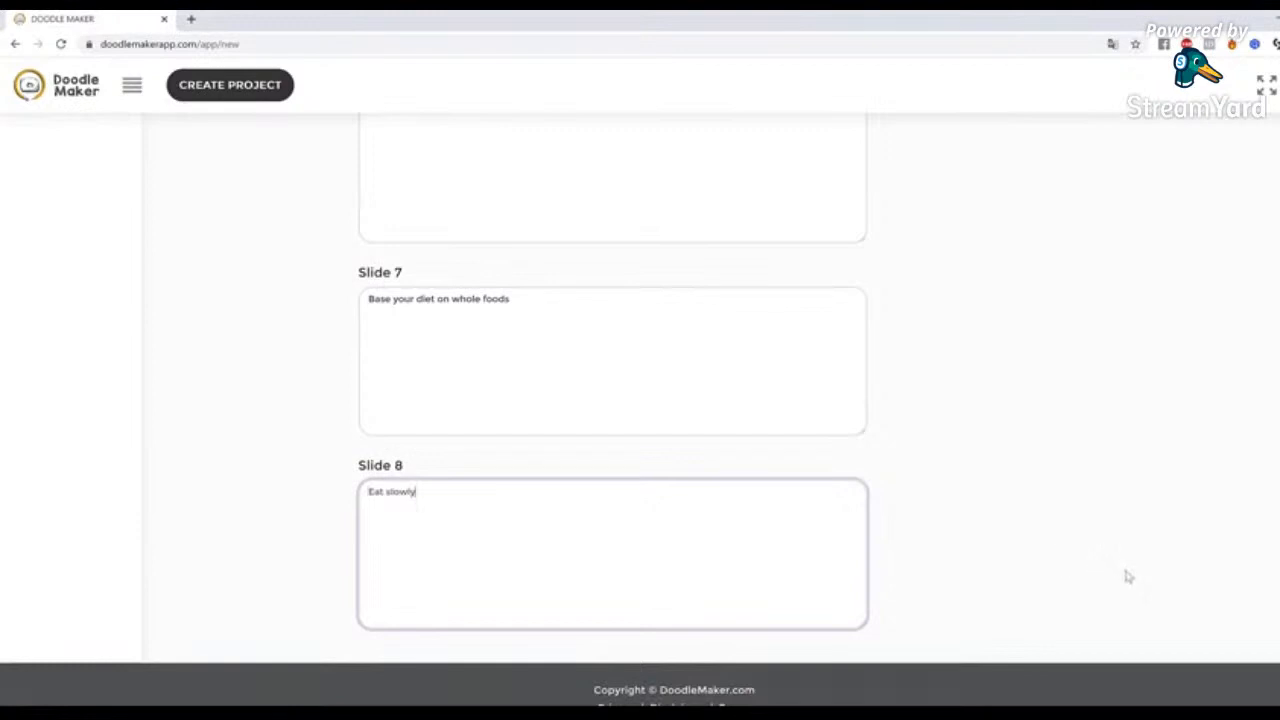
Review the scene background and hand style options in the project settings
scroll(1129, 580, "up", 9)
scroll(1114, 520, "up", 4)
scroll(987, 368, "down", 1)
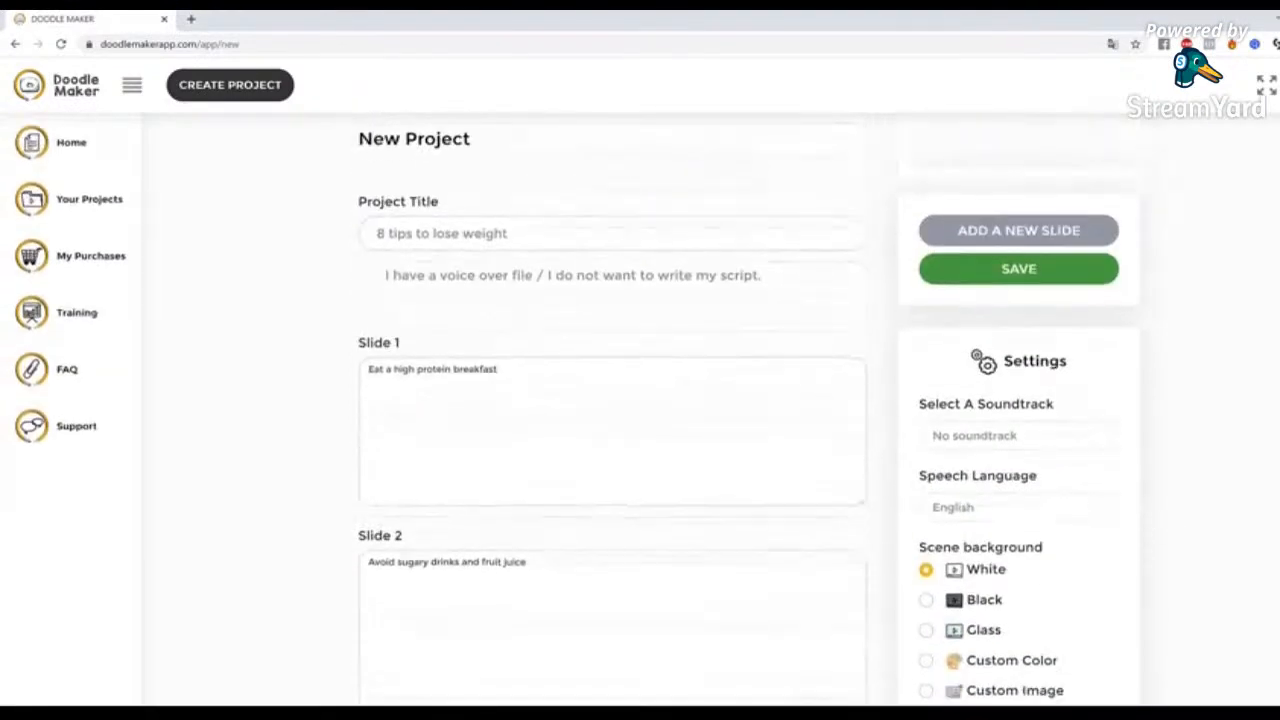
scroll(1237, 466, "down", 2)
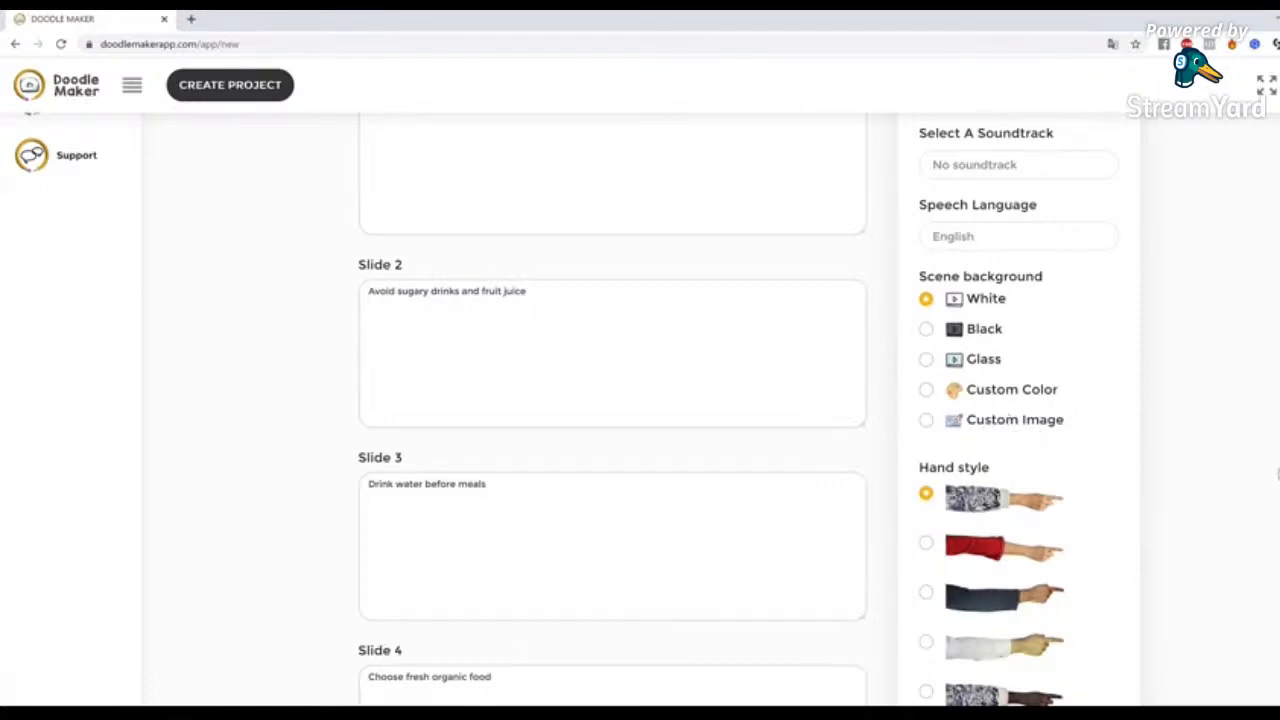
scroll(1206, 437, "down", 3)
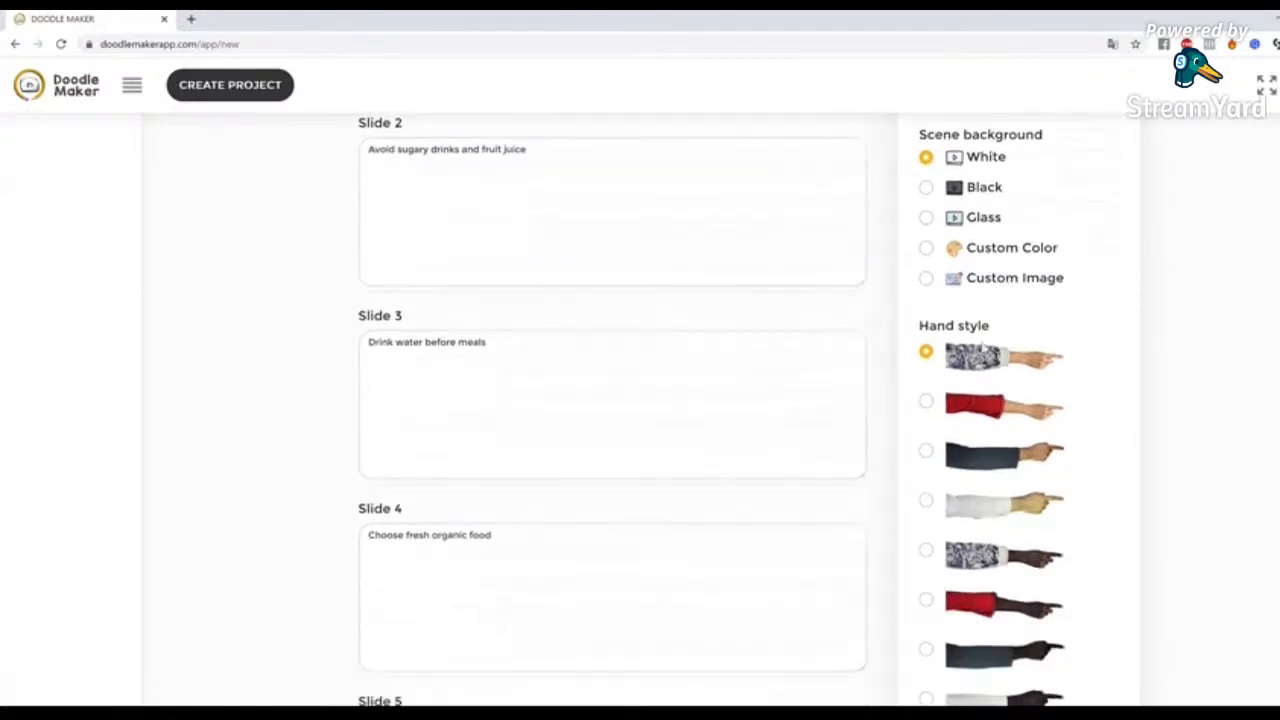
scroll(1028, 420, "up", 2)
scroll(1026, 421, "down", 2)
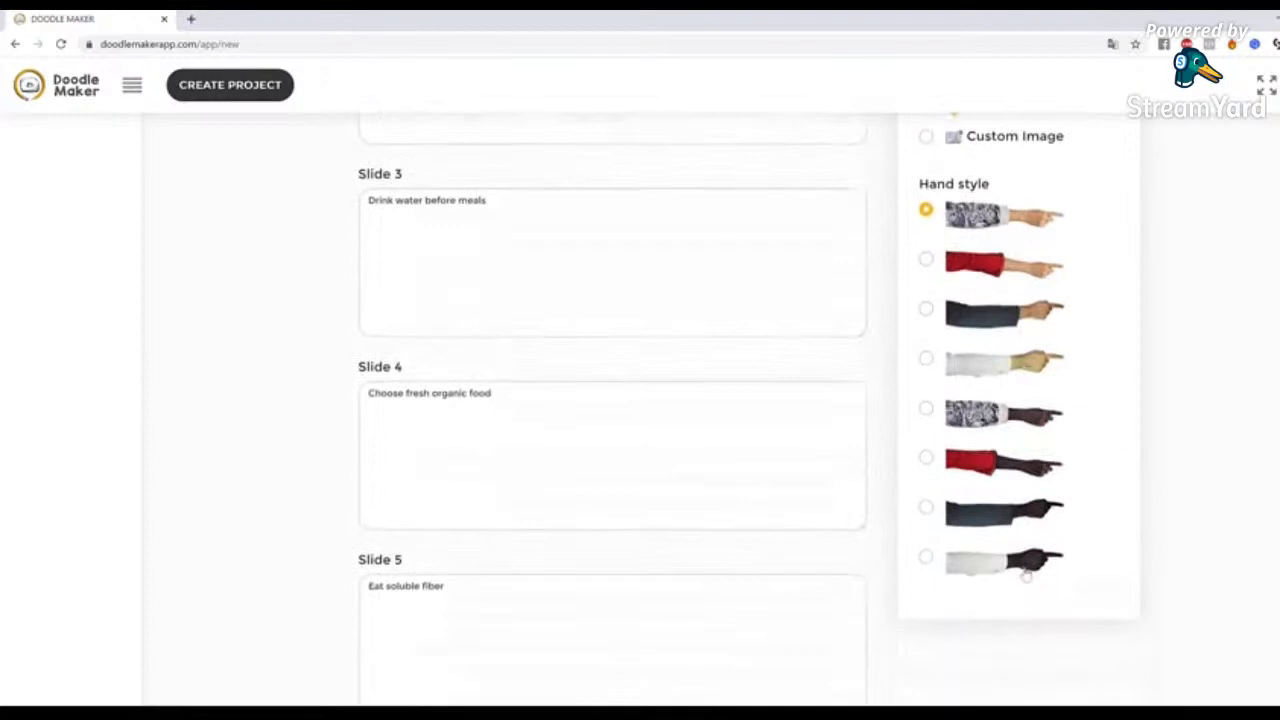
scroll(1020, 450, "up", 2)
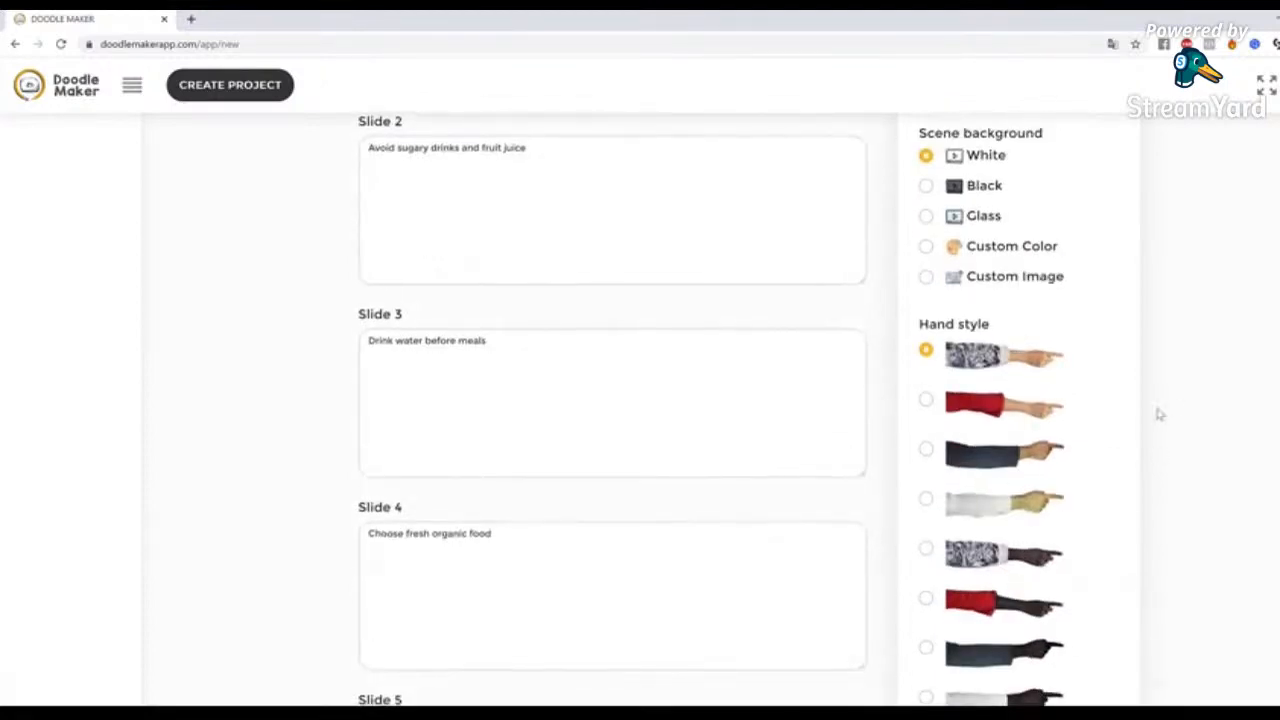
scroll(1155, 418, "up", 4)
scroll(1150, 430, "up", 2)
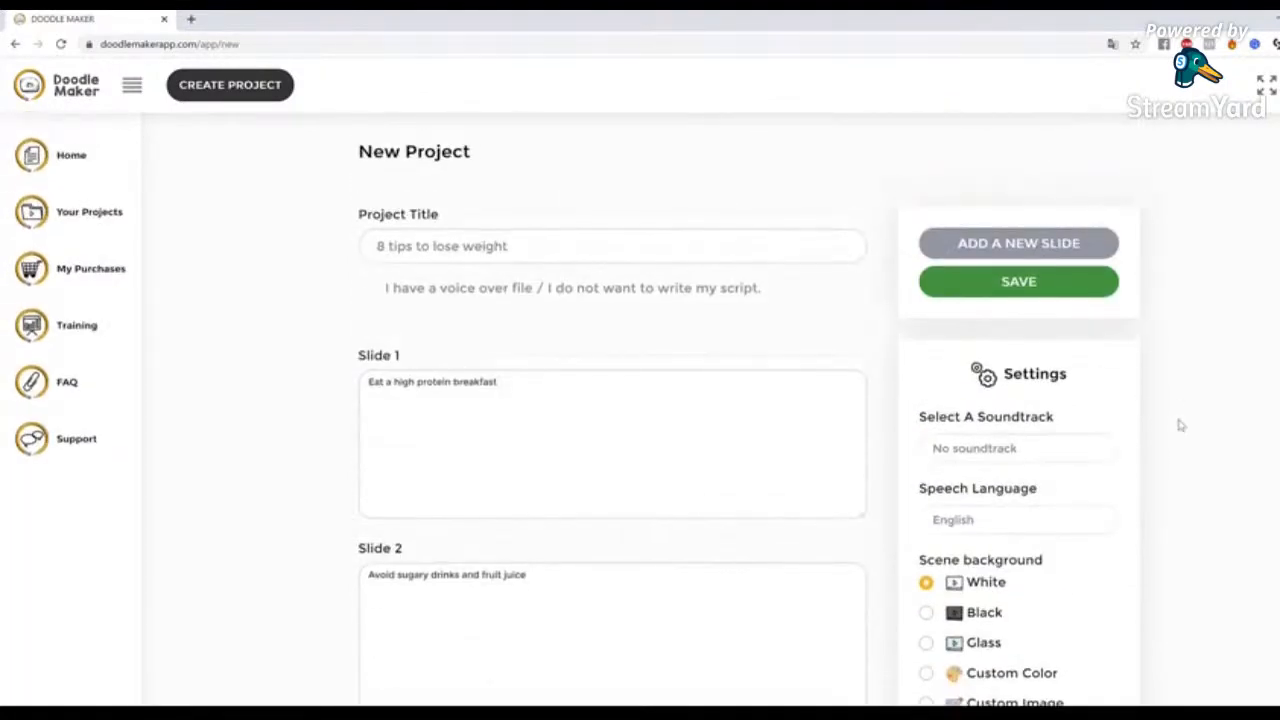
Examine the soundtrack setting and the available speech languages, leaving both settings as they are
left_click_drag(937, 417, 1237, 411)
left_click(1239, 412)
left_click_drag(964, 496, 1055, 498)
left_click(988, 520)
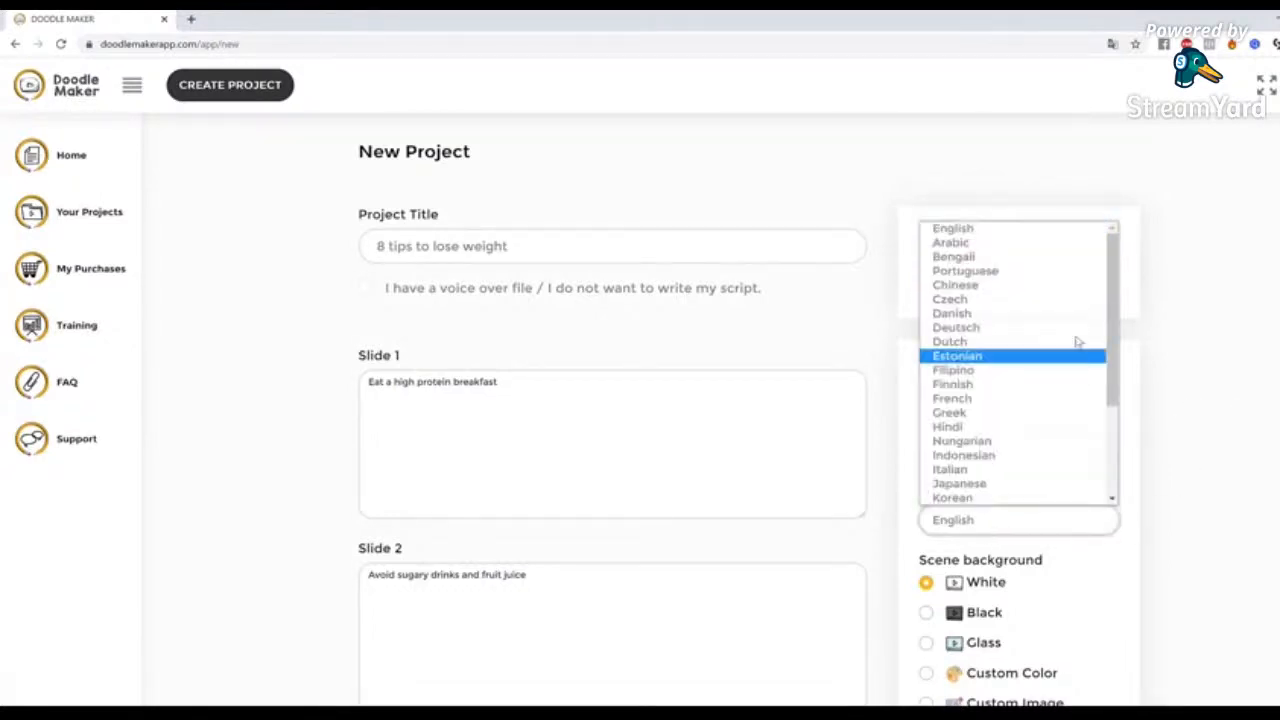
left_click_drag(1115, 324, 1118, 276)
left_click(1257, 369)
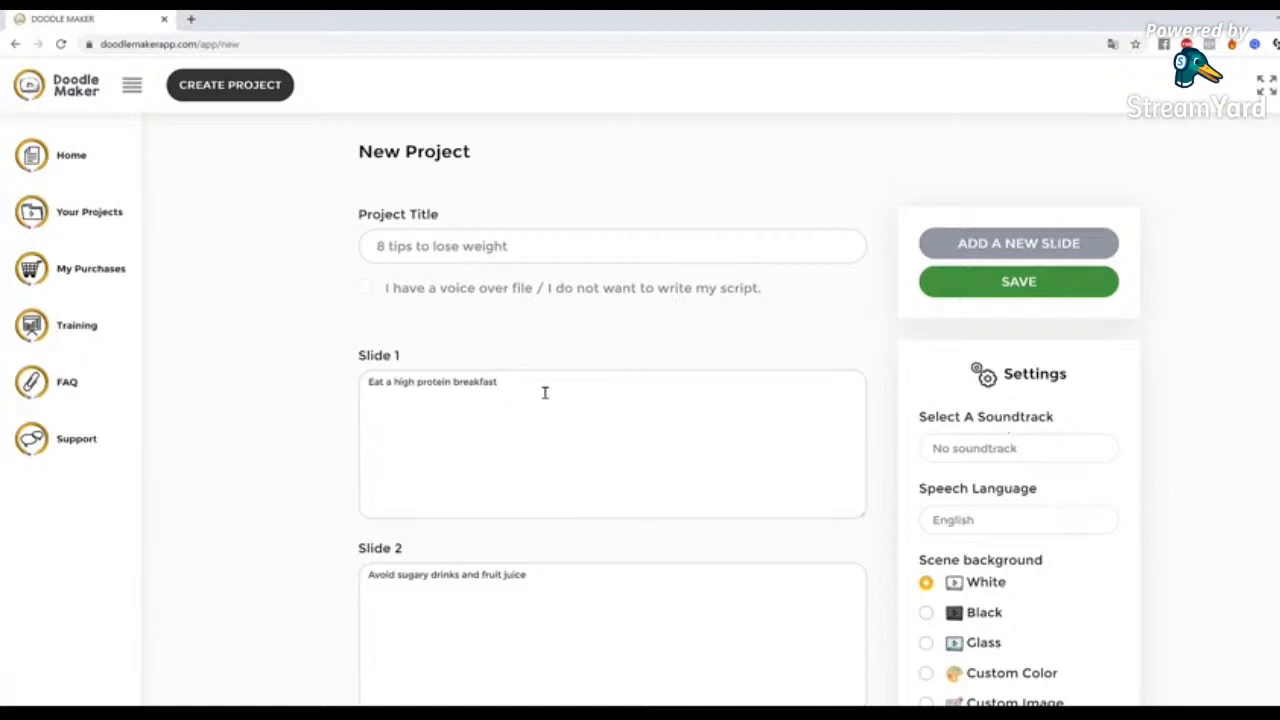
Look over the text of all eight slides from first to last
left_click_drag(545, 392, 269, 397)
scroll(674, 574, "down", 8)
scroll(676, 575, "up", 7)
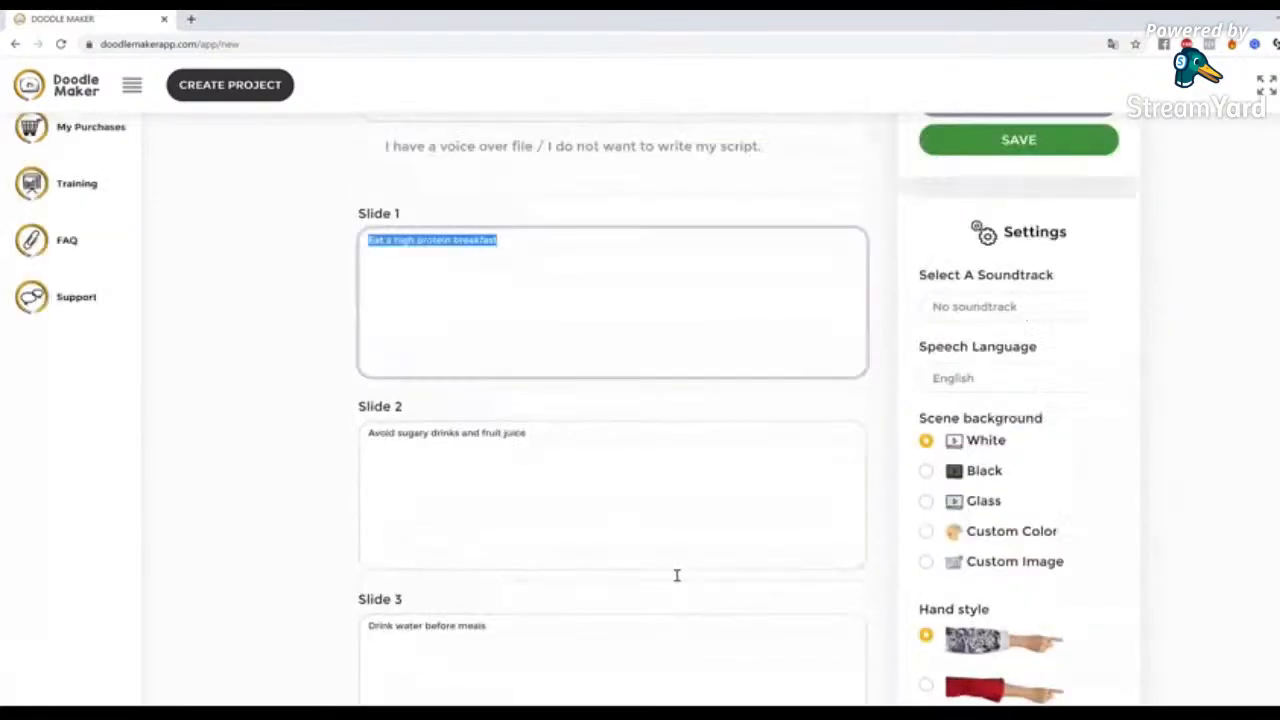
scroll(677, 575, "up", 2)
left_click(1270, 508)
scroll(1263, 500, "down", 10)
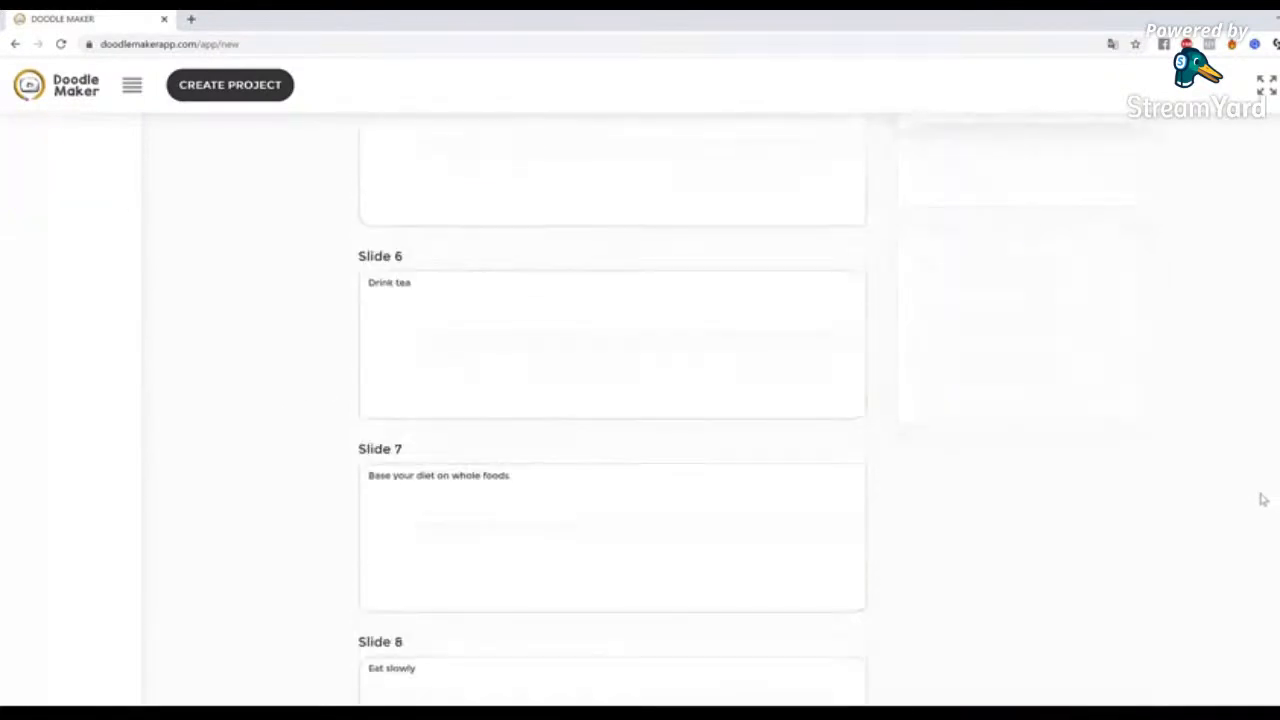
scroll(1265, 499, "up", 12)
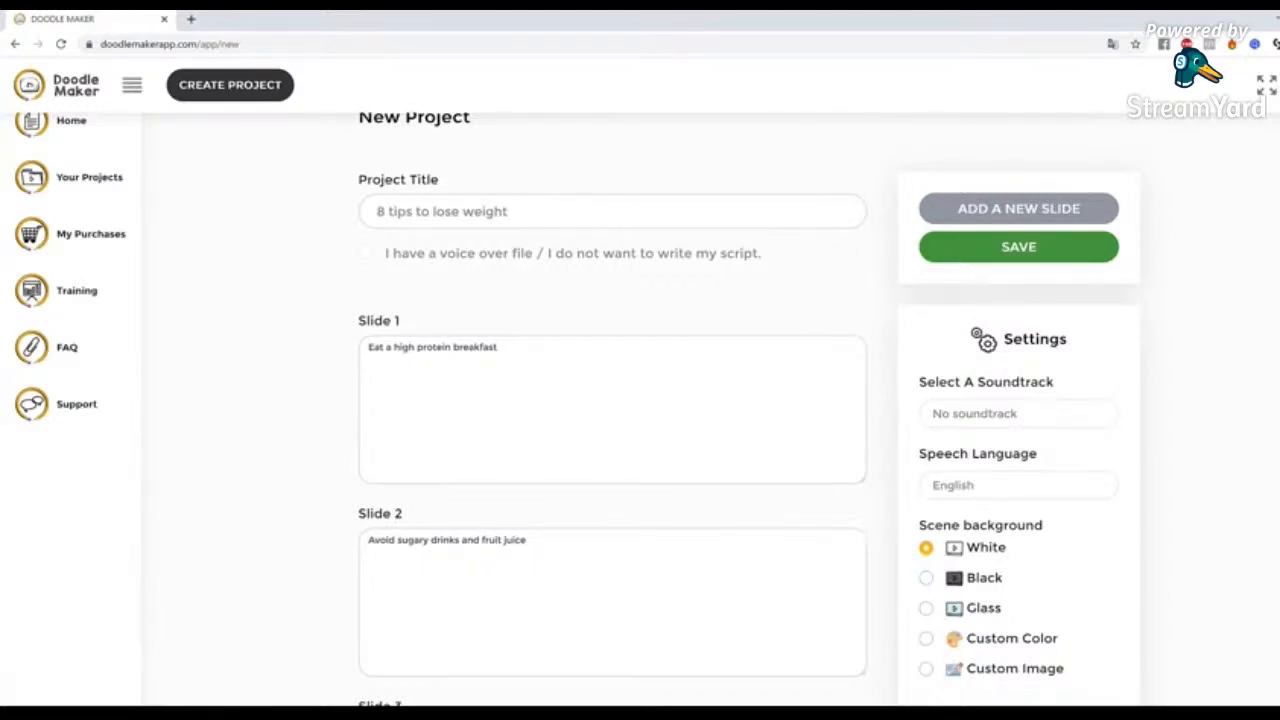
scroll(640, 400, "down", 15)
scroll(1211, 226, "up", 15)
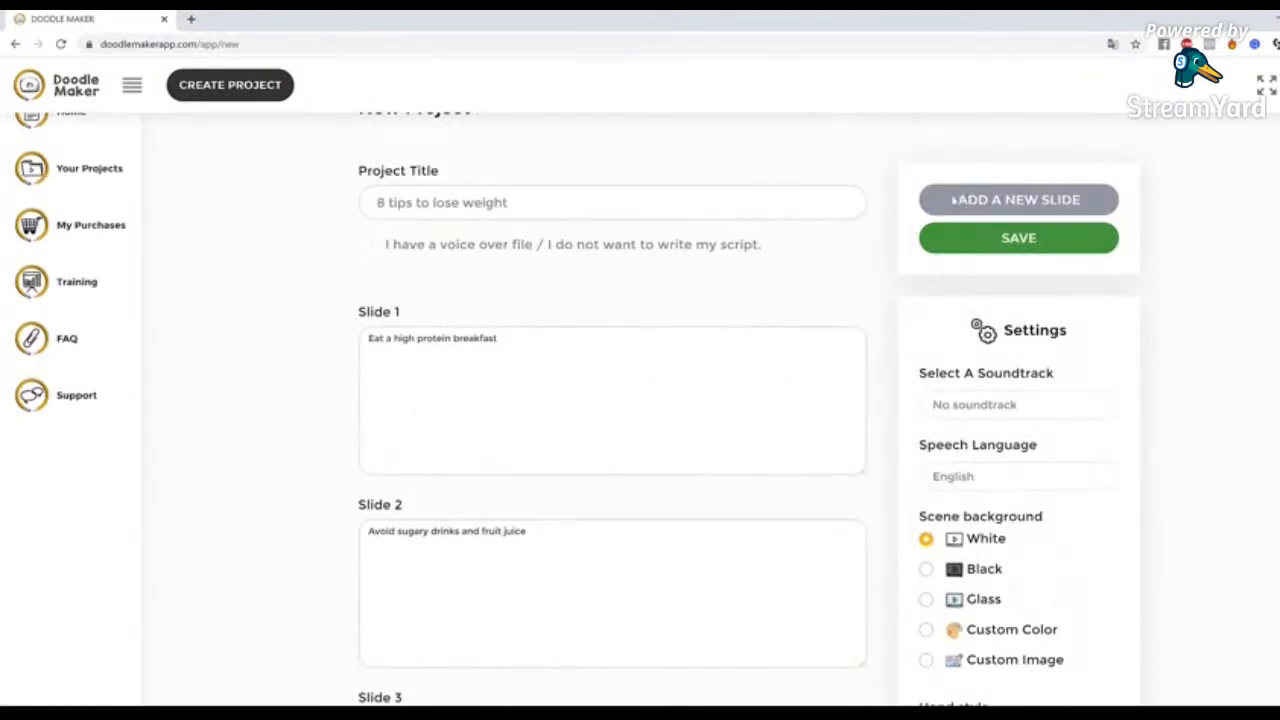
Save the new project with its eight slide texts and open it in the slide editor
scroll(640, 400, "down", 8)
scroll(640, 400, "up", 10)
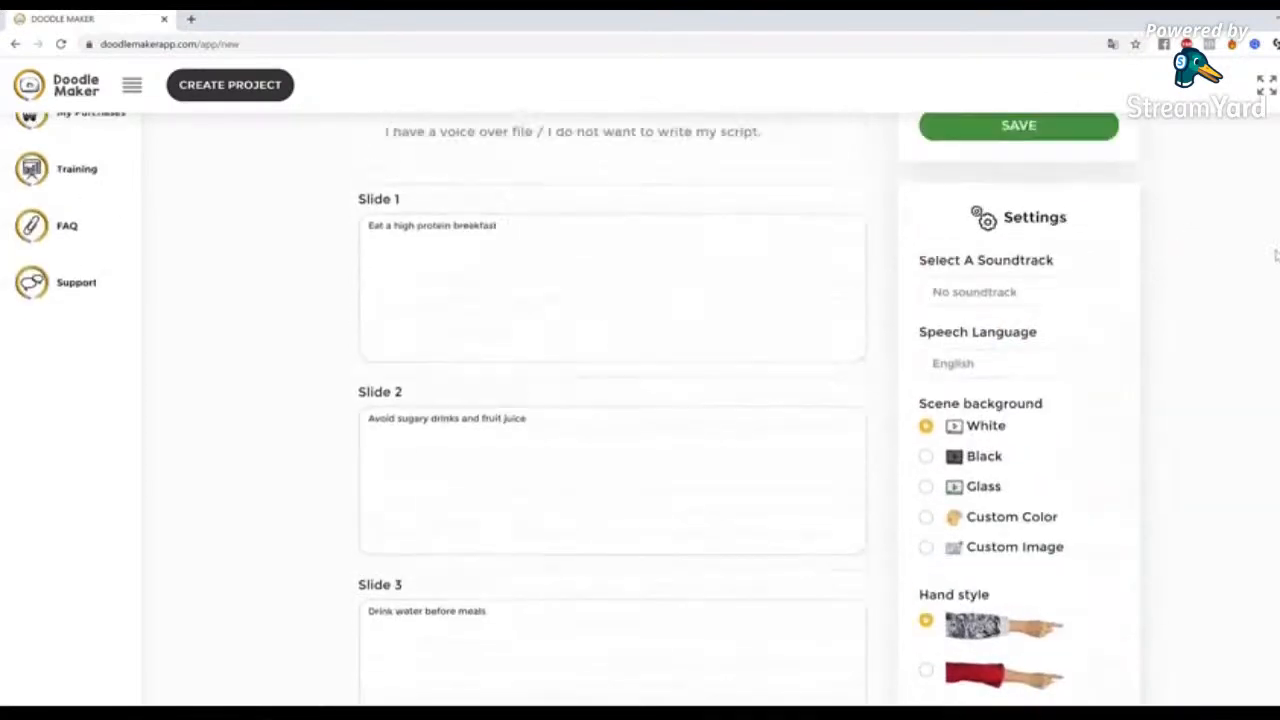
left_click(1040, 286)
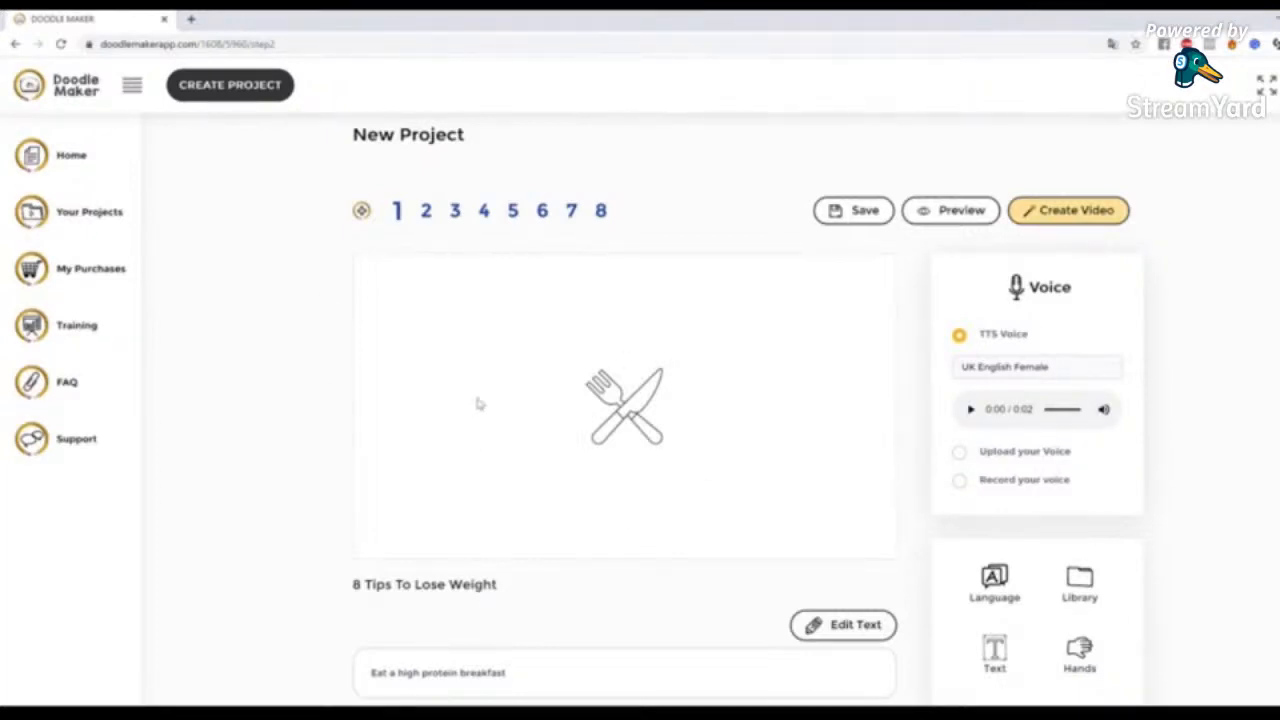
scroll(489, 545, "down", 2)
scroll(489, 545, "up", 2)
Enlarge the fork-and-knife icon on slide 1 and colour it dark red
left_click(645, 415)
left_click_drag(662, 468, 709, 506)
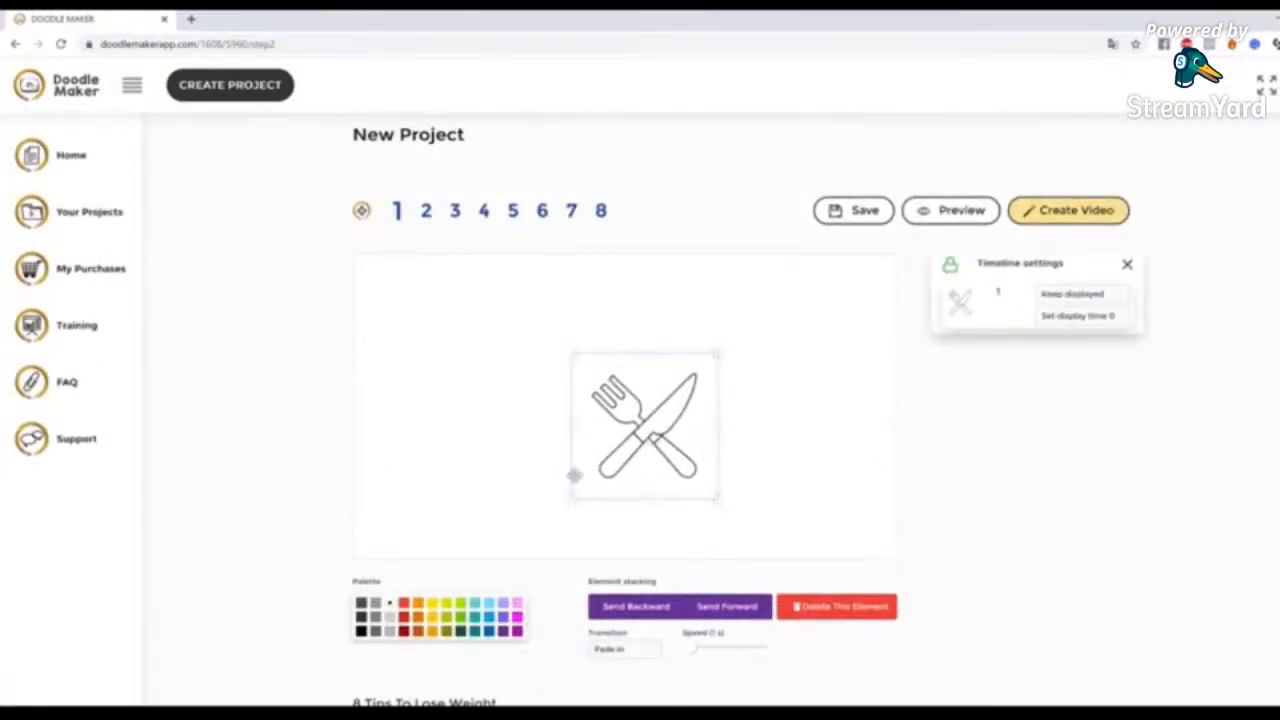
left_click_drag(572, 350, 543, 323)
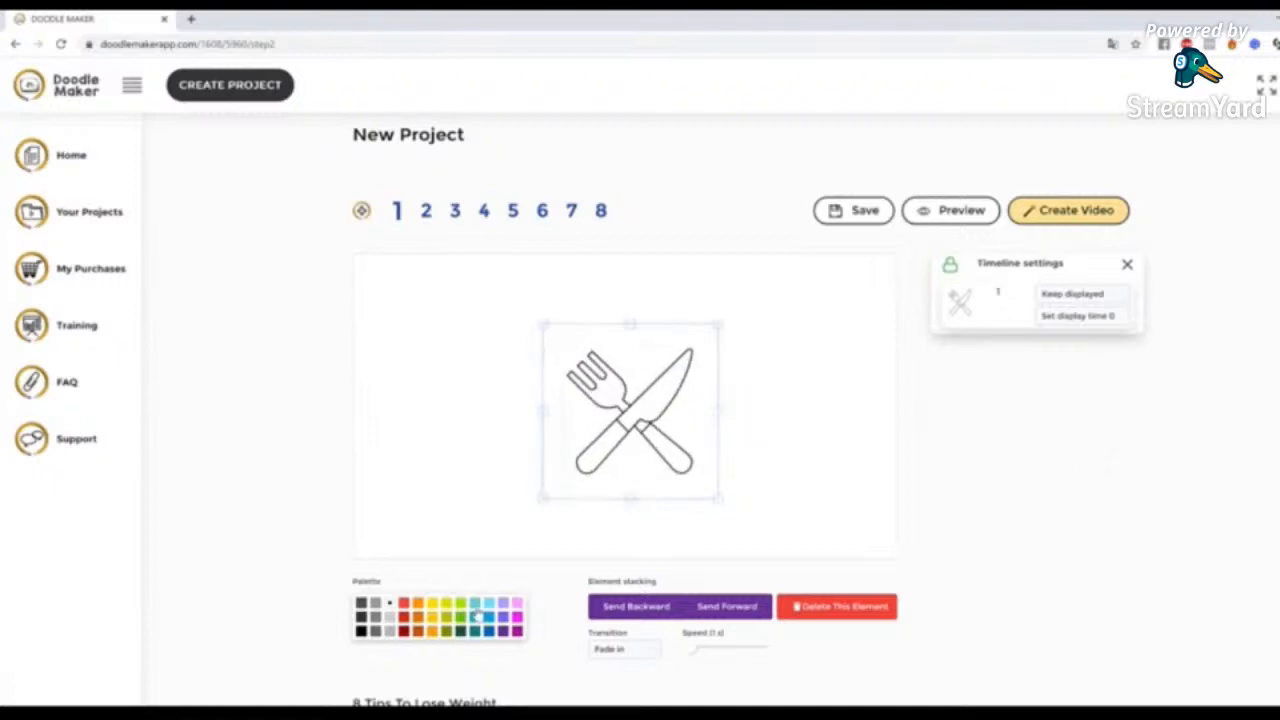
left_click(404, 632)
On slide 2, enlarge the boy figure and colour it dark green
left_click(425, 211)
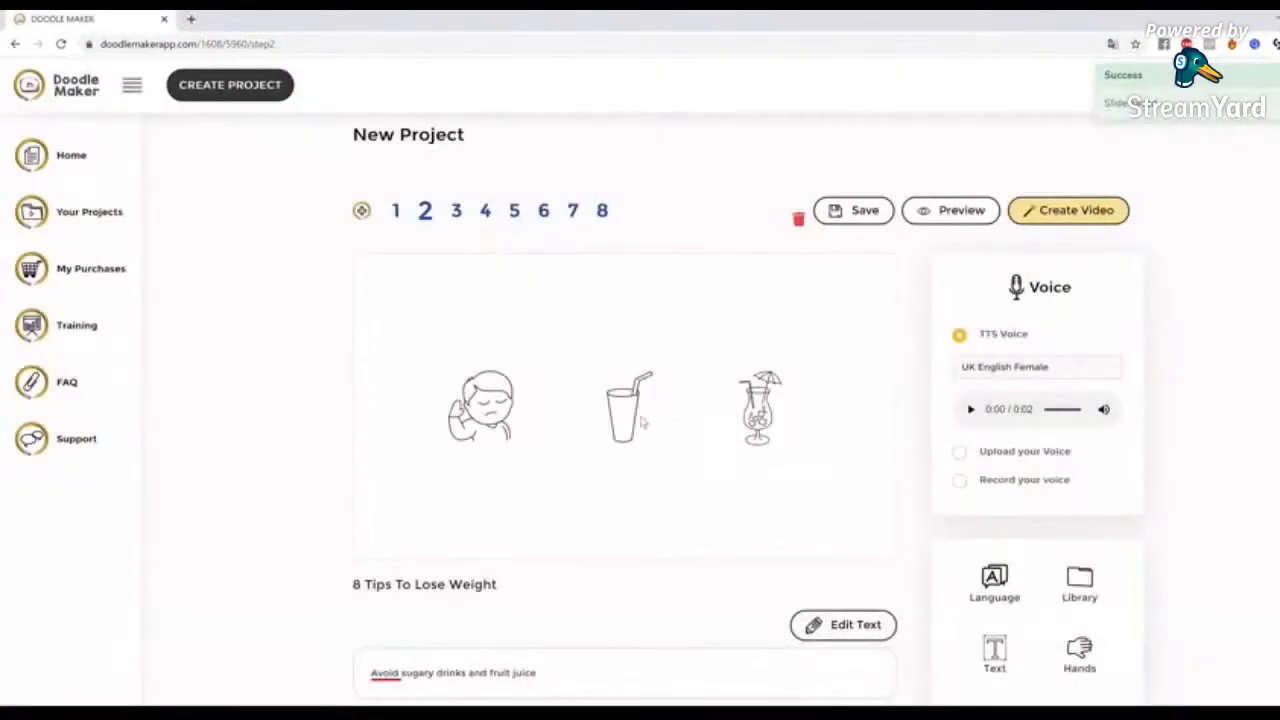
left_click(489, 405)
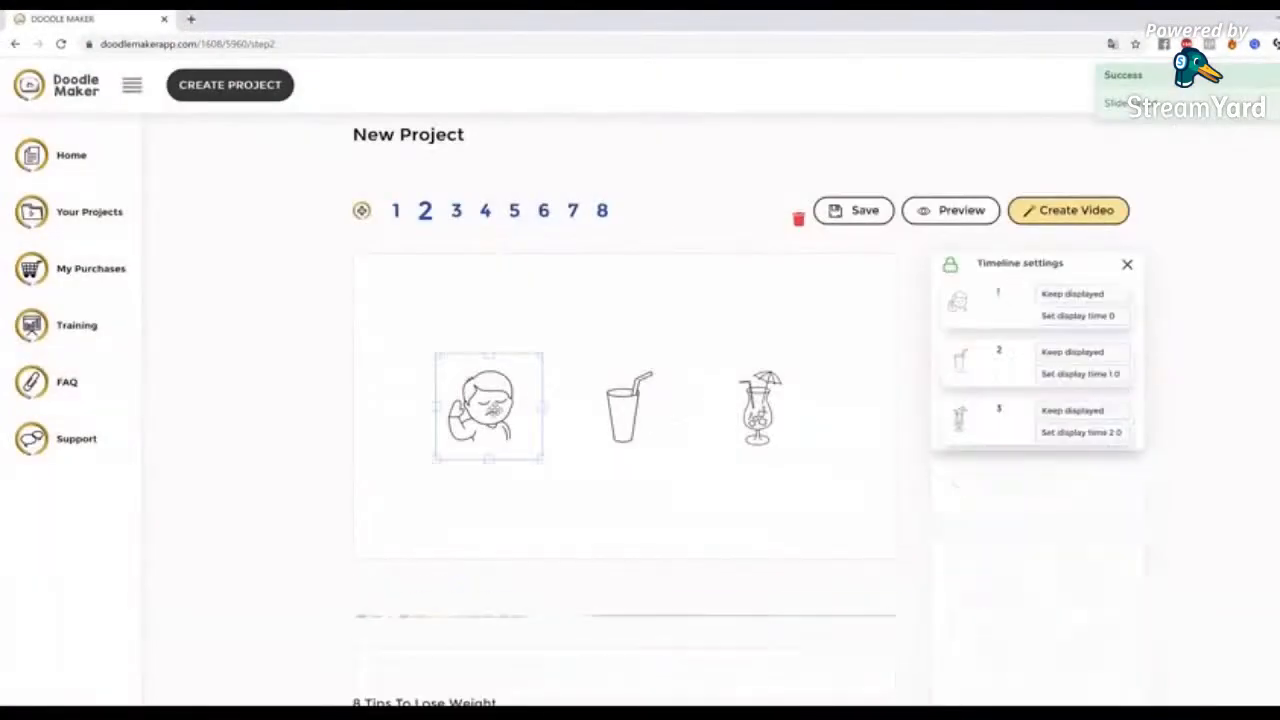
left_click_drag(555, 481, 565, 479)
Colour the drinking glass red and the cocktail glass blue on slide 2
left_click(625, 420)
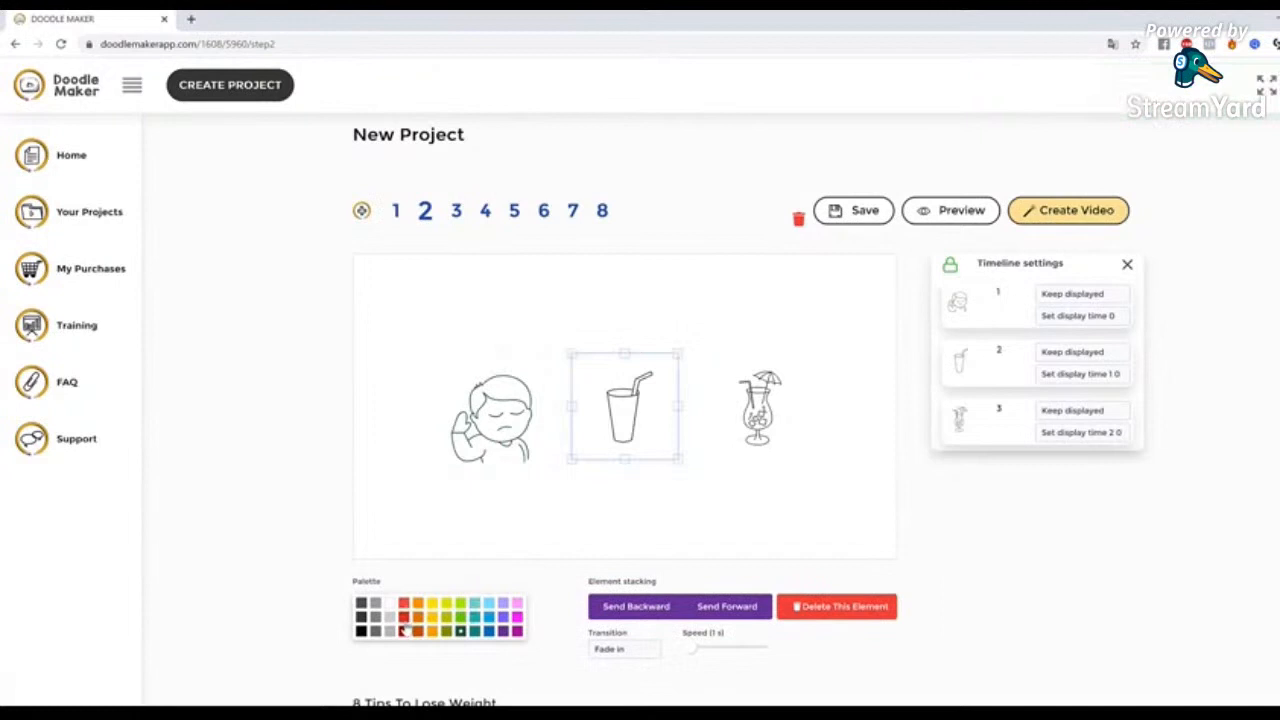
left_click(402, 622)
left_click(780, 405)
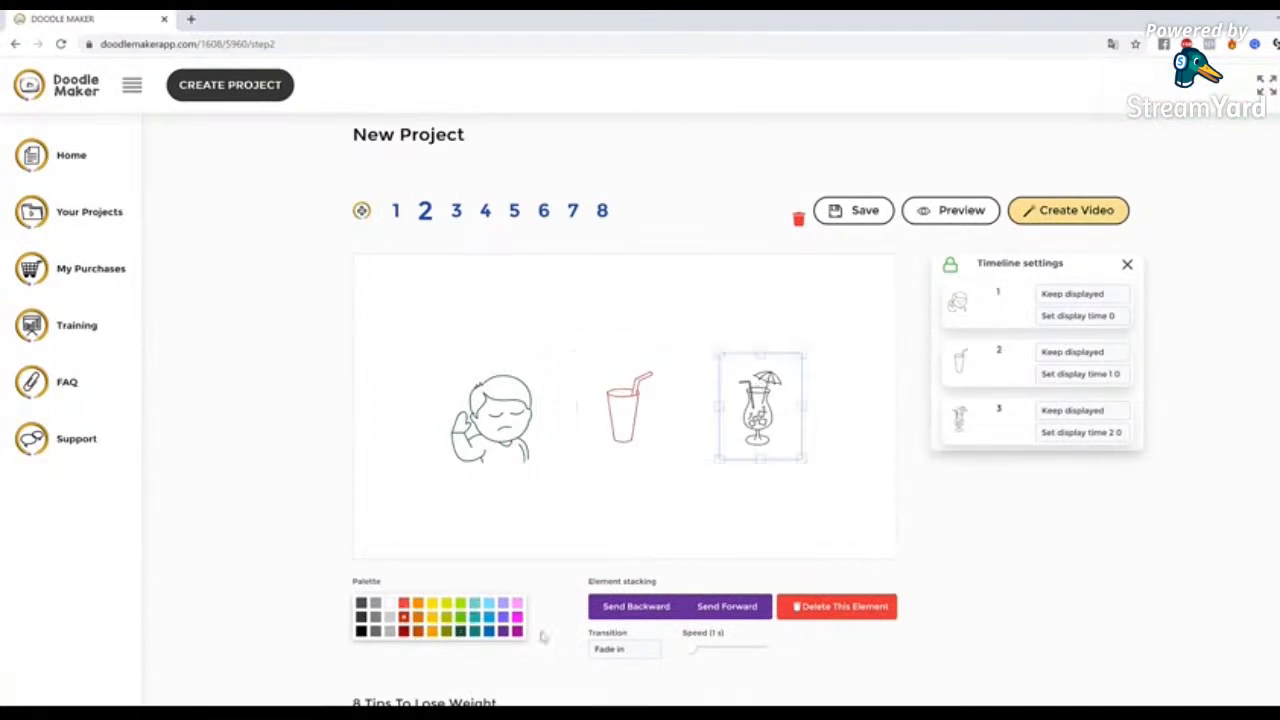
left_click(488, 631)
Enlarge the cocktail glass and reposition it to the right of the drinking glass on slide 2
left_click_drag(805, 459, 825, 488)
left_click_drag(778, 423, 761, 391)
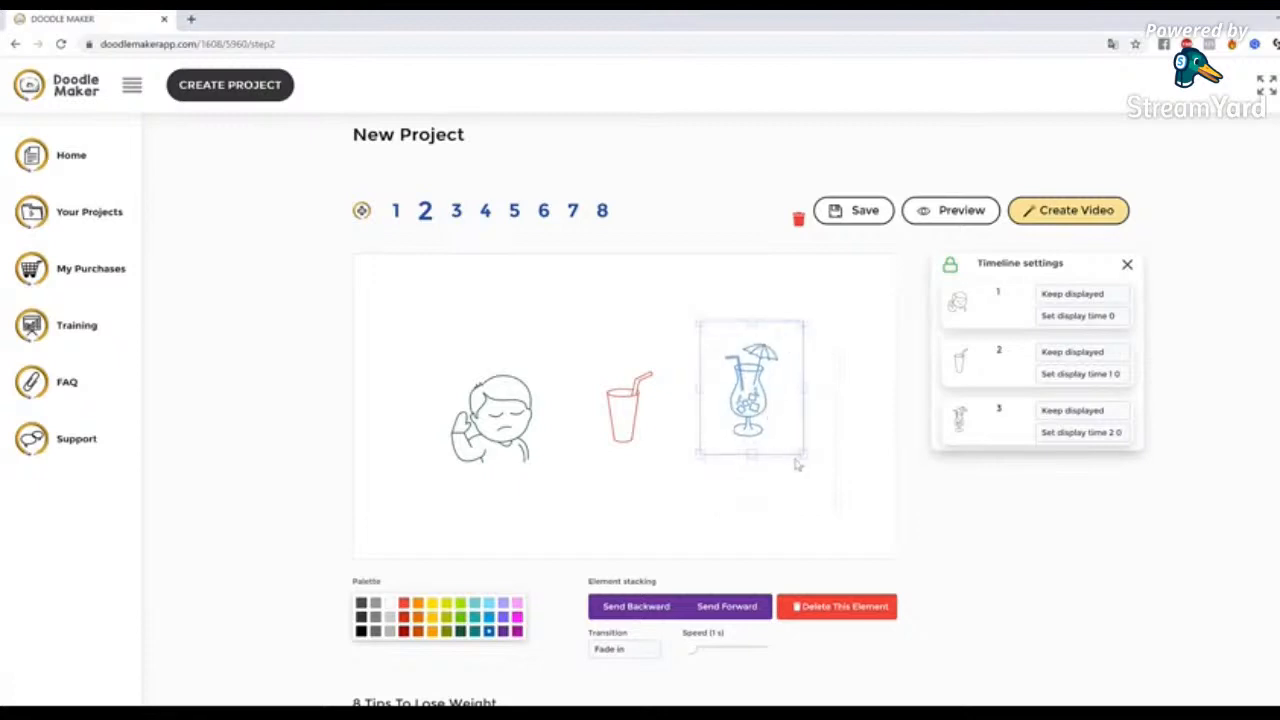
left_click_drag(804, 456, 813, 465)
left_click_drag(780, 425, 791, 451)
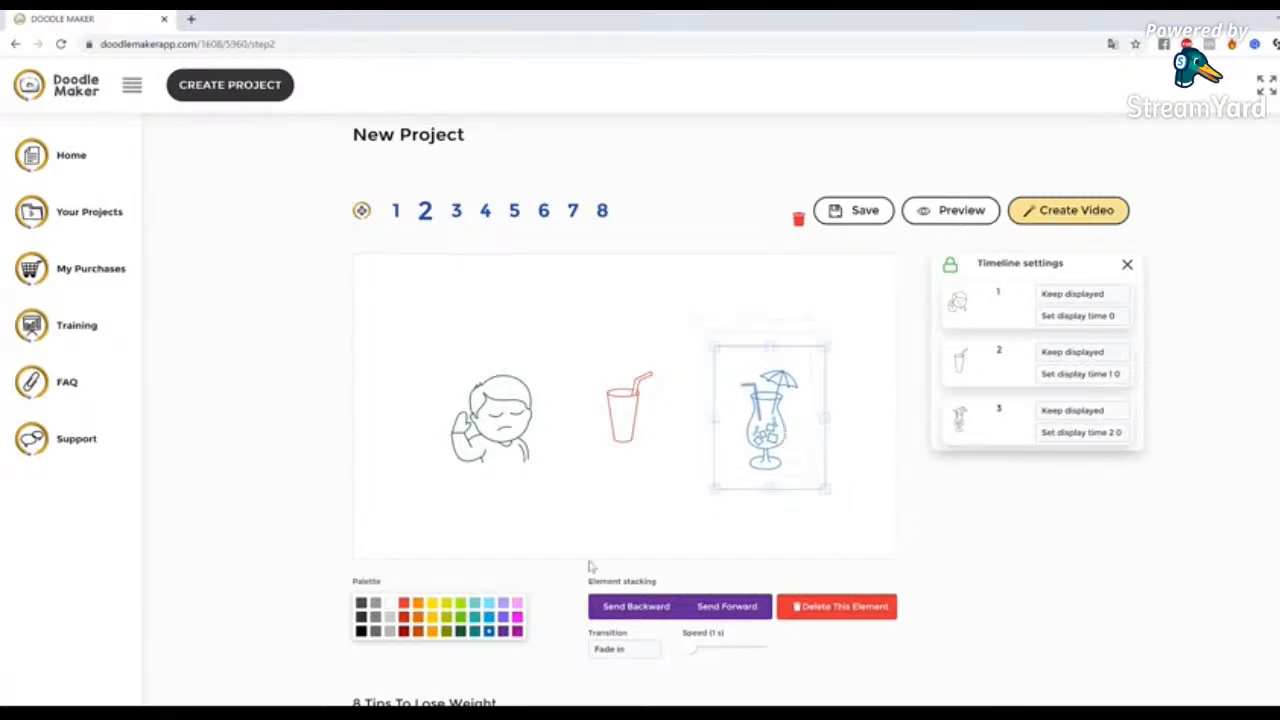
Set the transition of slide 2's red drinking glass to Slide from bottom
left_click(501, 418)
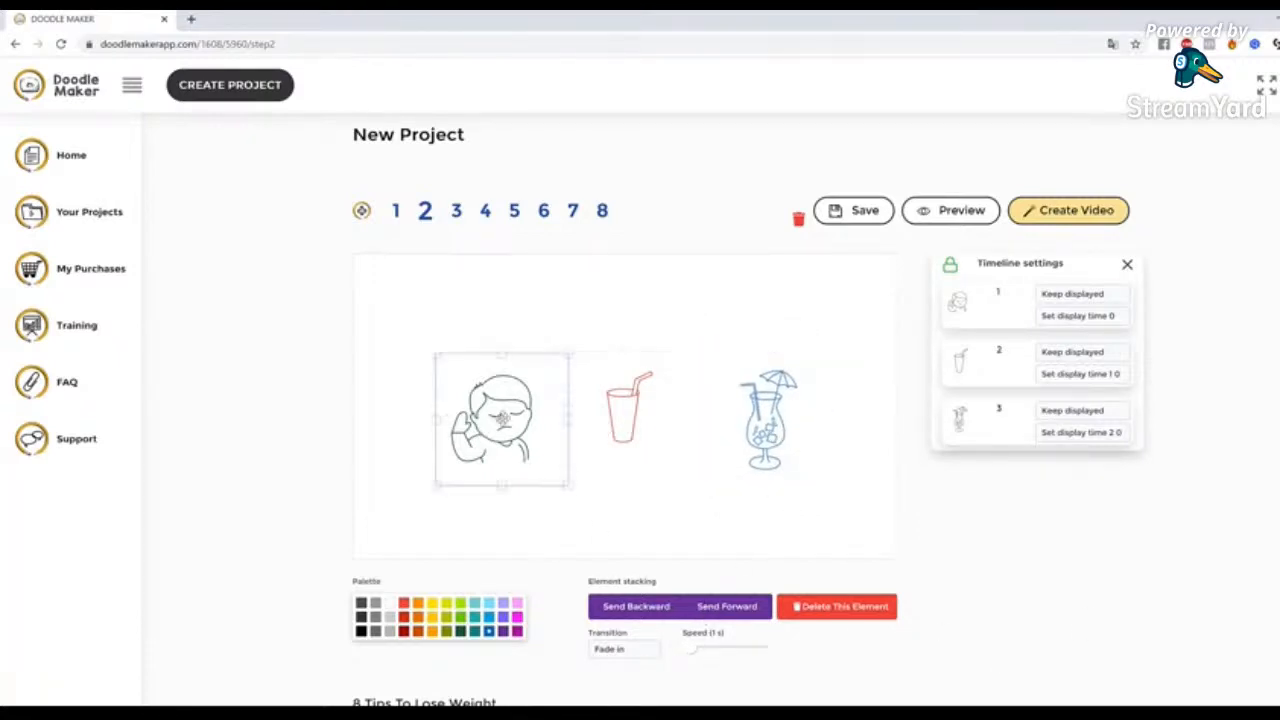
left_click(632, 649)
left_click(643, 414)
left_click(622, 649)
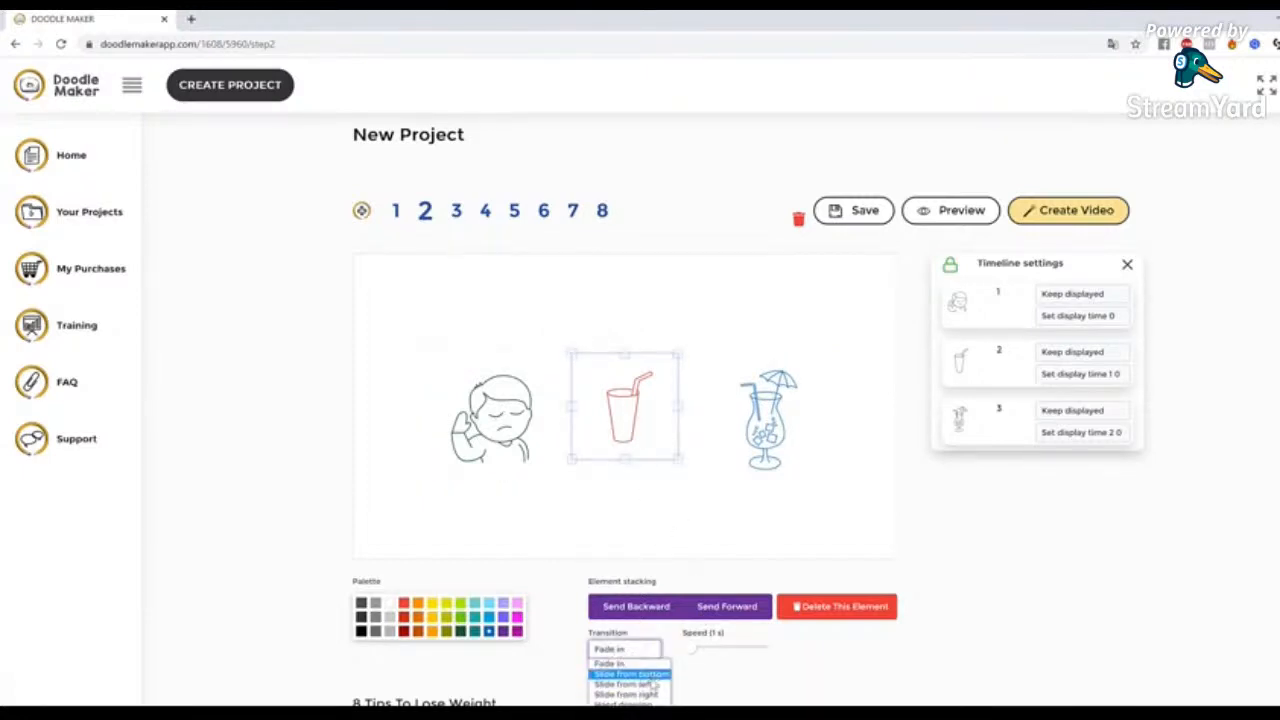
left_click(652, 677)
Examine slide 2's timeline settings, including the display mode and display time options of its first element
left_click(784, 439)
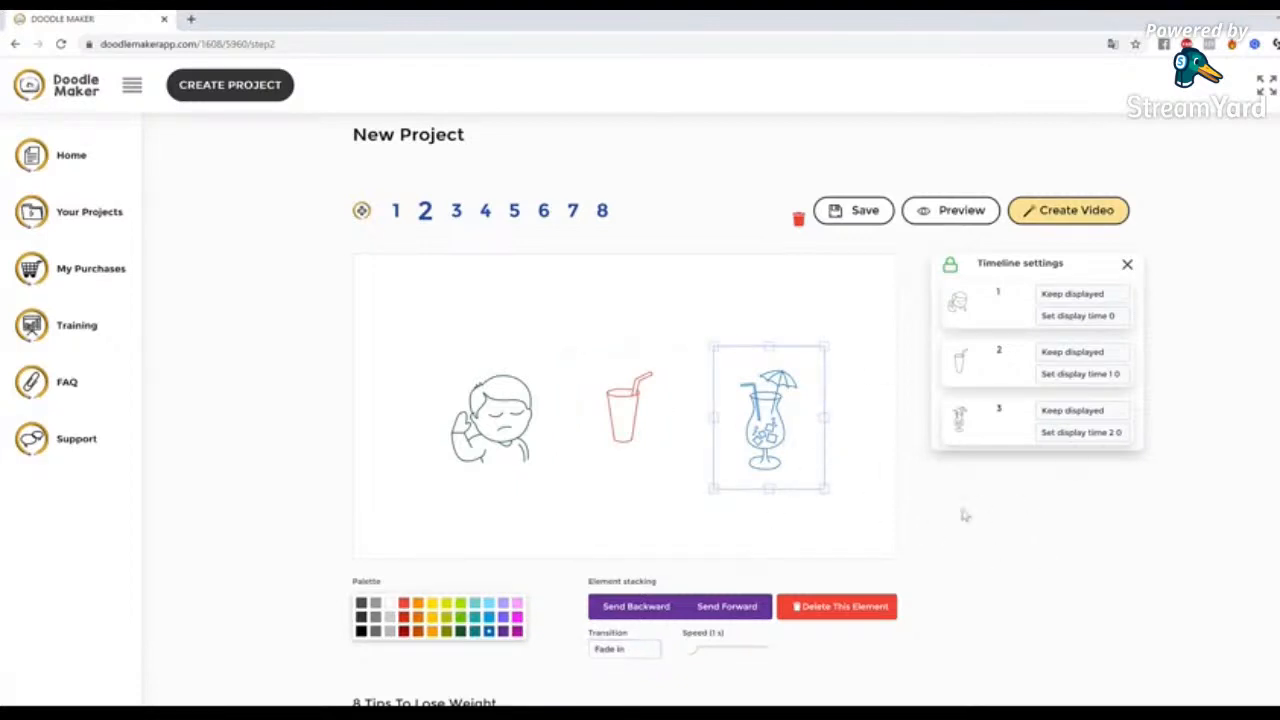
left_click(757, 541)
left_click(776, 424)
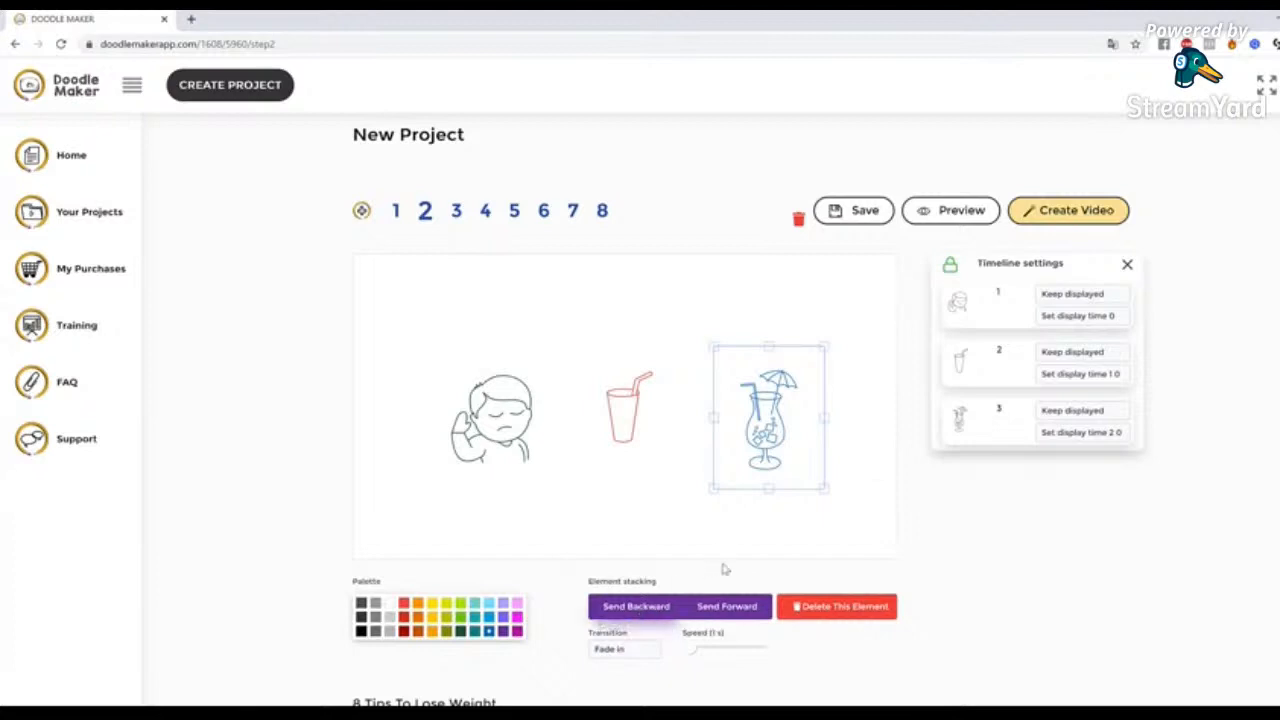
scroll(1094, 551, "down", 3)
scroll(1096, 551, "up", 3)
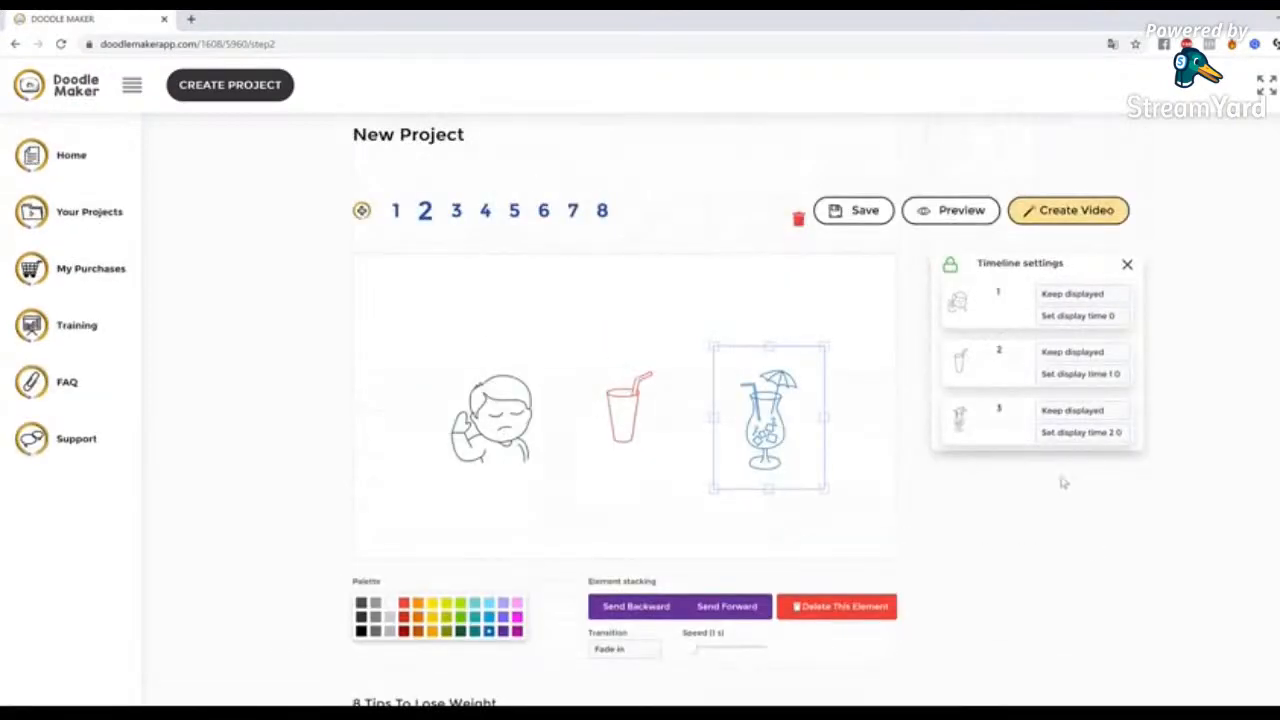
left_click(1097, 299)
left_click(1165, 297)
left_click(1092, 316)
left_click(1262, 419)
left_click(1092, 299)
left_click(1265, 374)
Set the transition of the fork-and-knife icon on slide 1 to Hand drawing
left_click(397, 210)
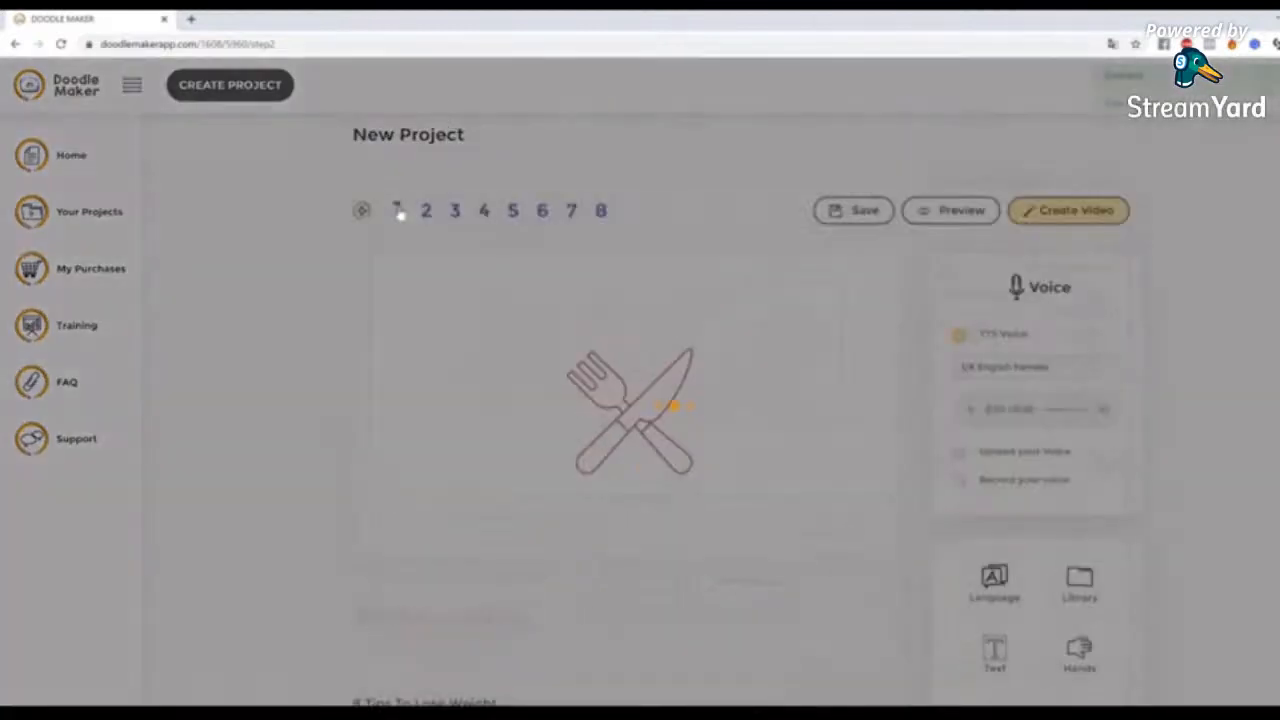
left_click(668, 485)
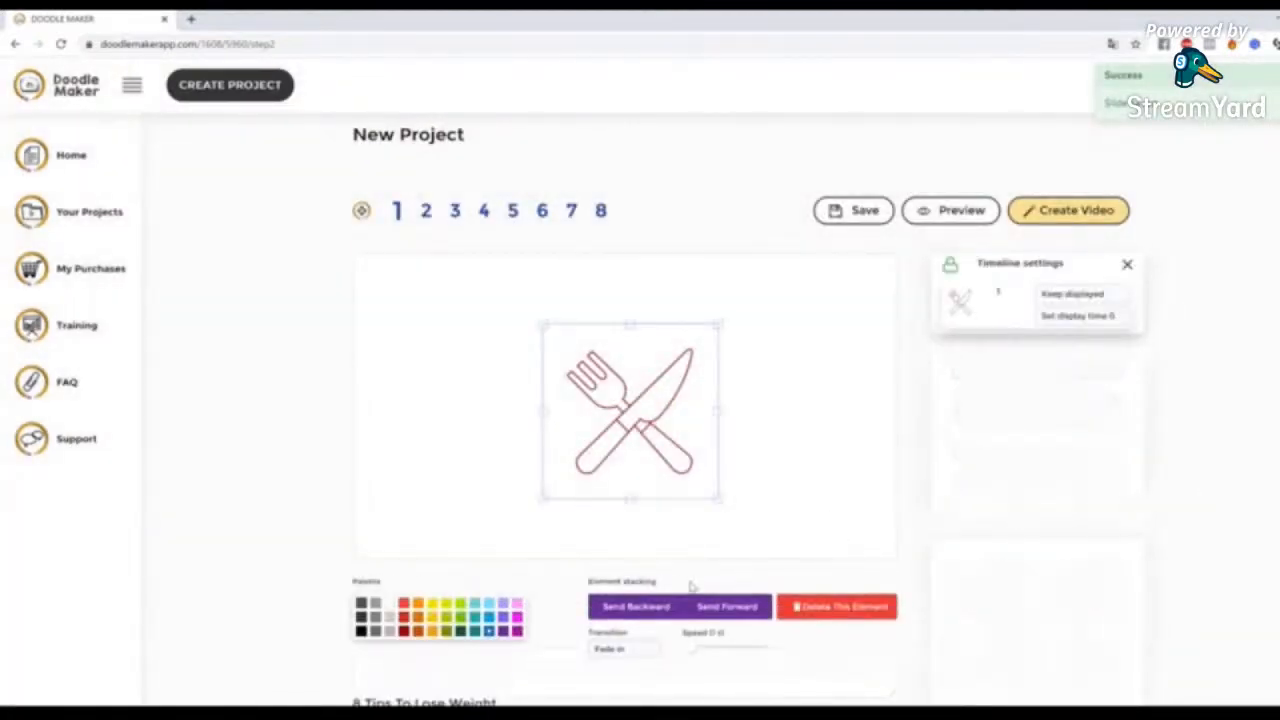
left_click(645, 652)
left_click(638, 703)
left_click(992, 522)
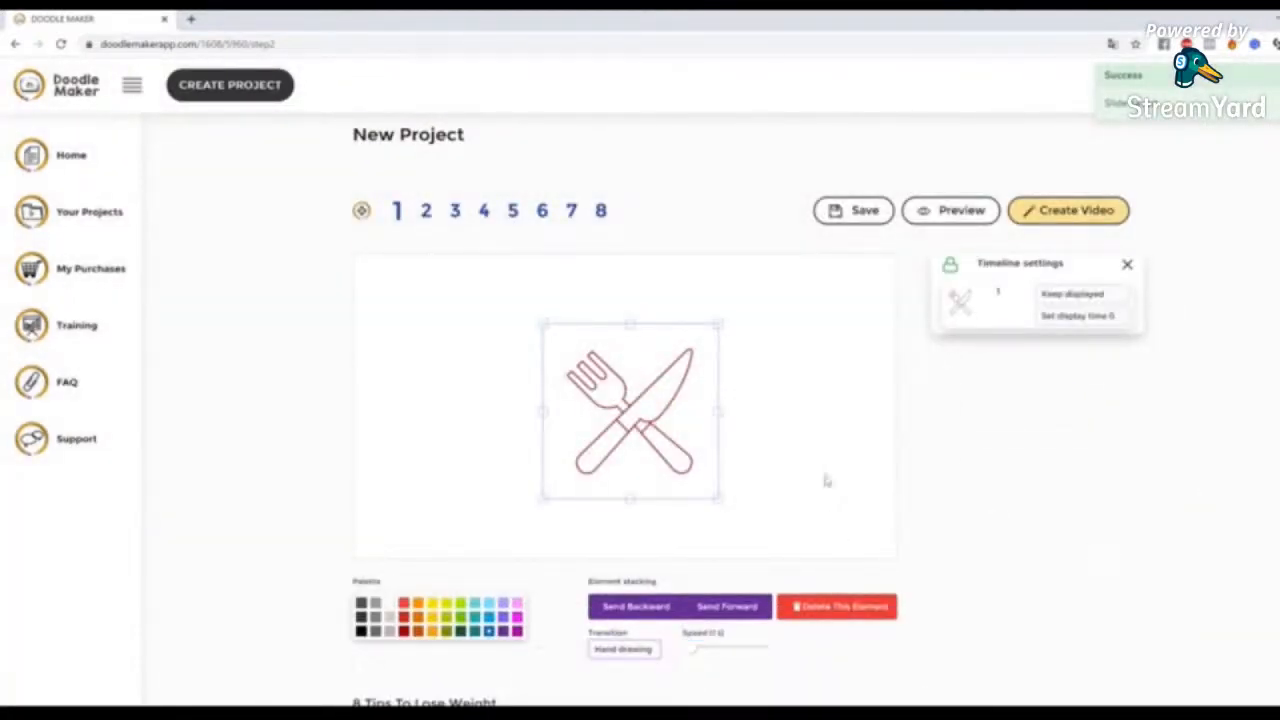
Preview the animation of slide 1 and of slide 2
scroll(1067, 548, "down", 1)
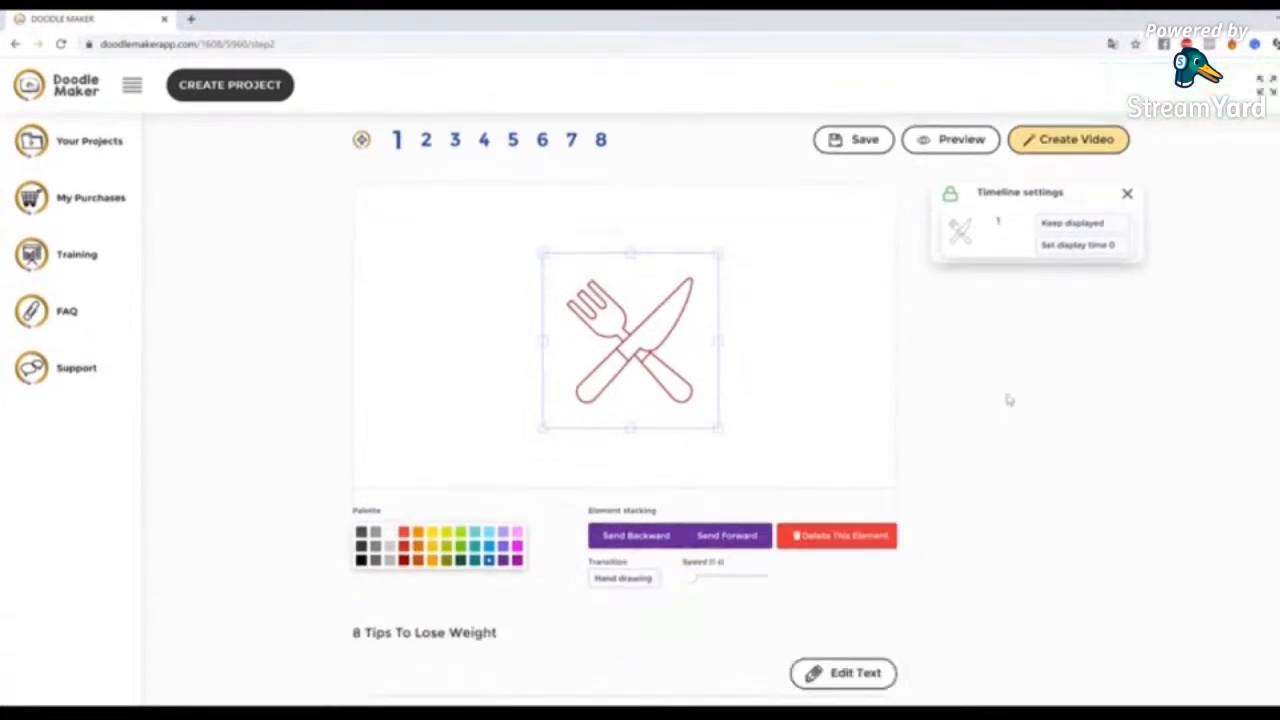
left_click(966, 146)
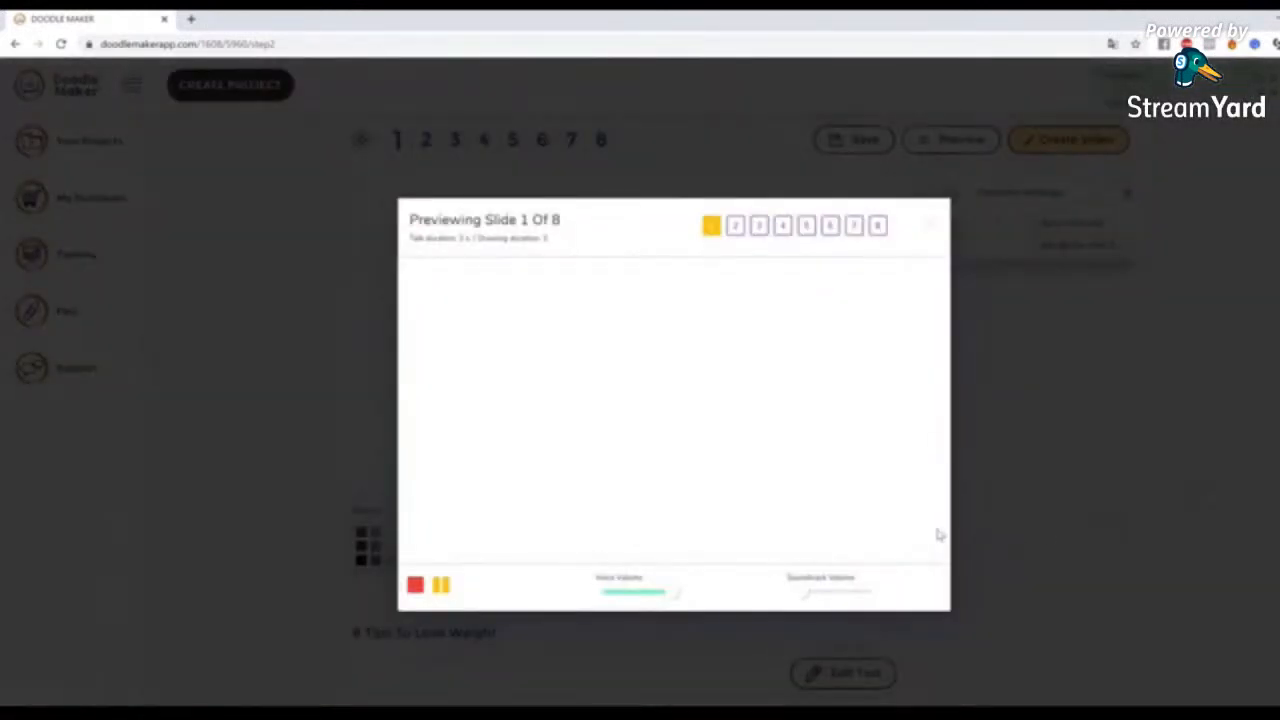
left_click(1137, 499)
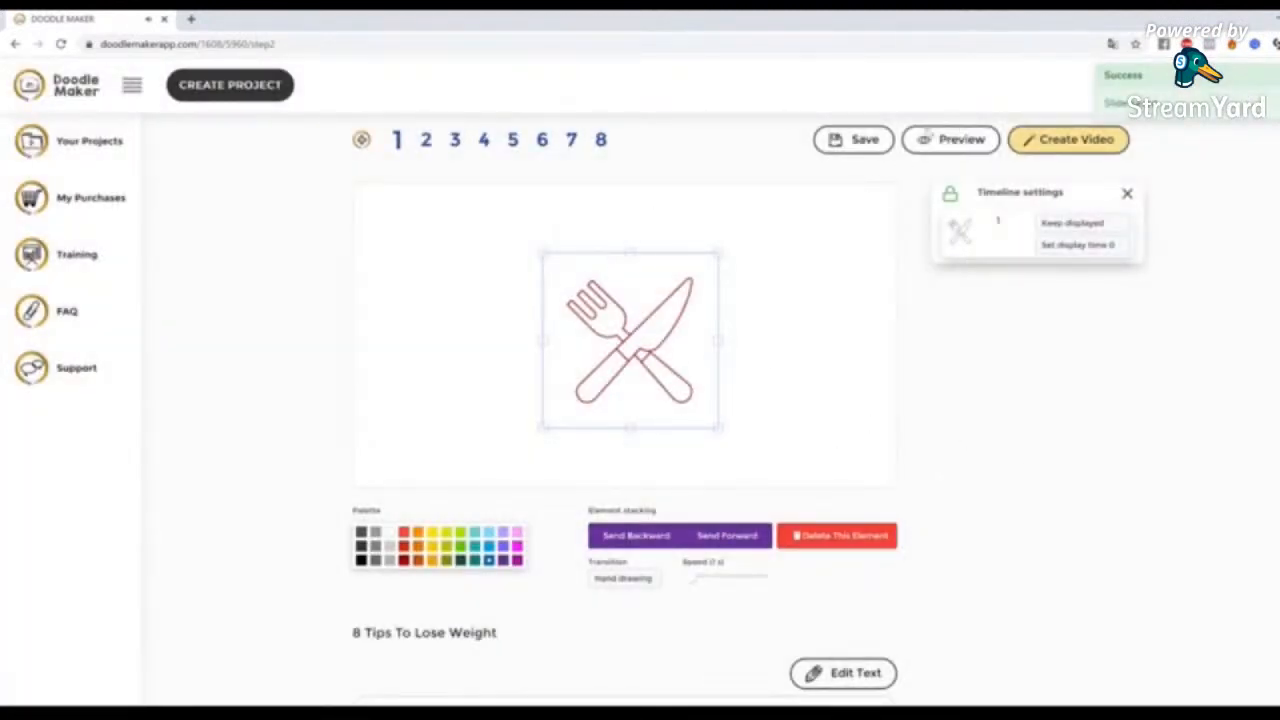
left_click(427, 145)
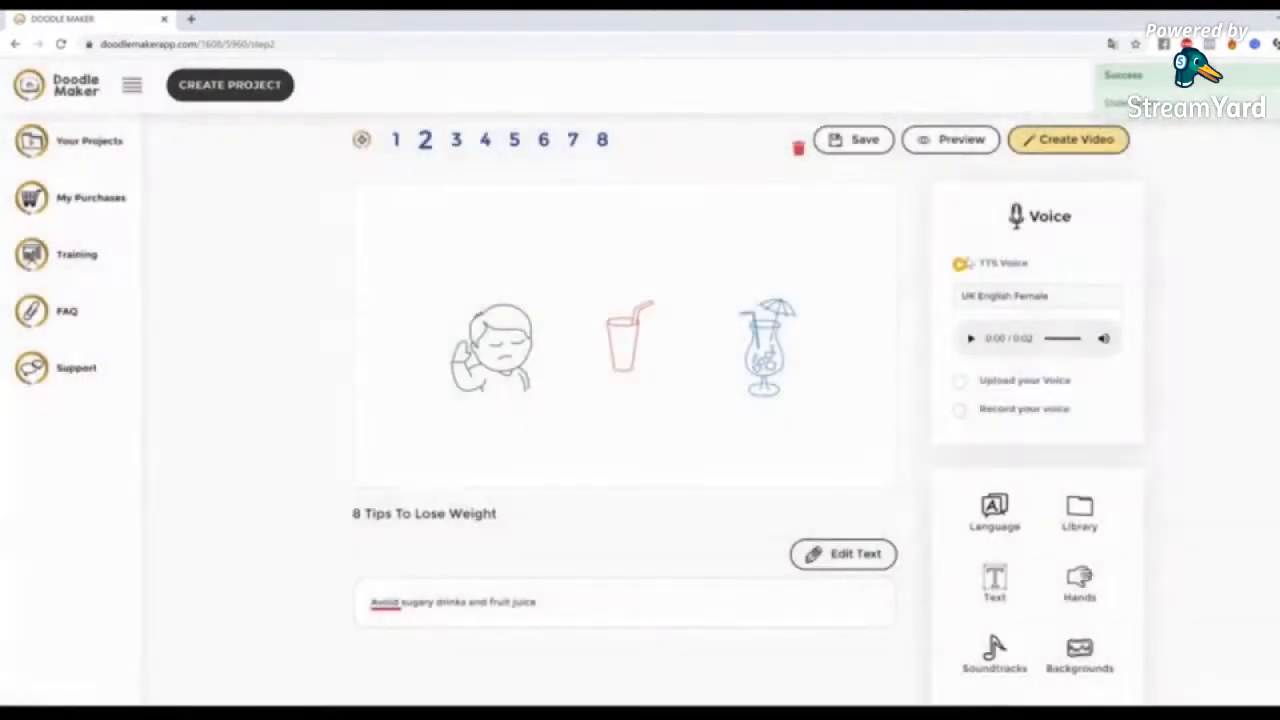
left_click(955, 145)
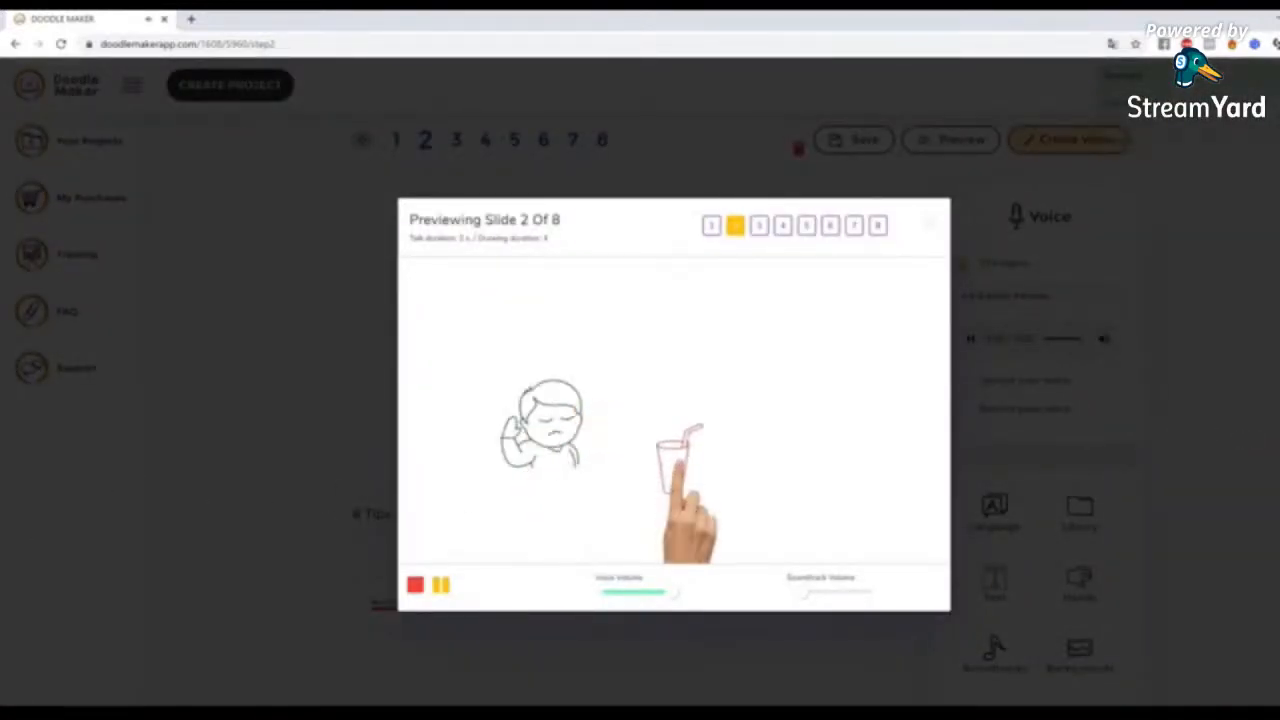
left_click(381, 486)
Change slide 2's text-to-speech voice to English UK - Harry (Male) and slightly adjust the boy figure on the canvas
left_click(1037, 296)
scroll(1040, 425, "down", 1)
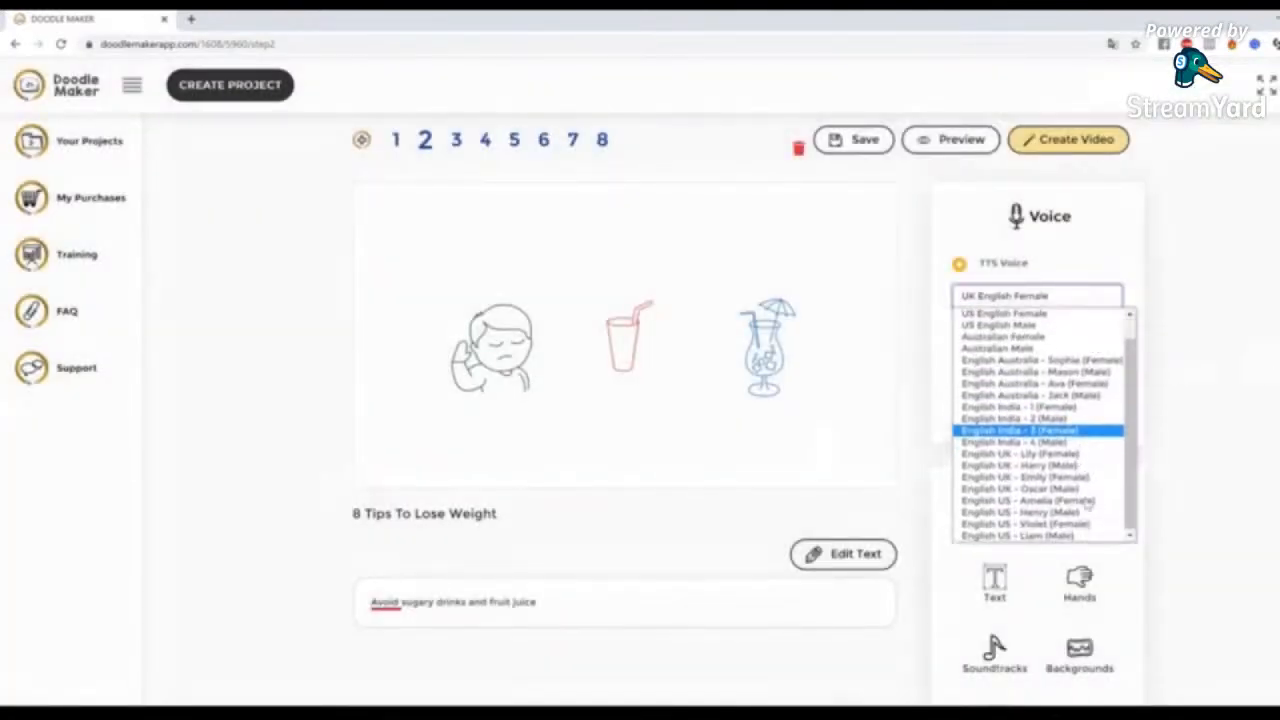
left_click(1068, 468)
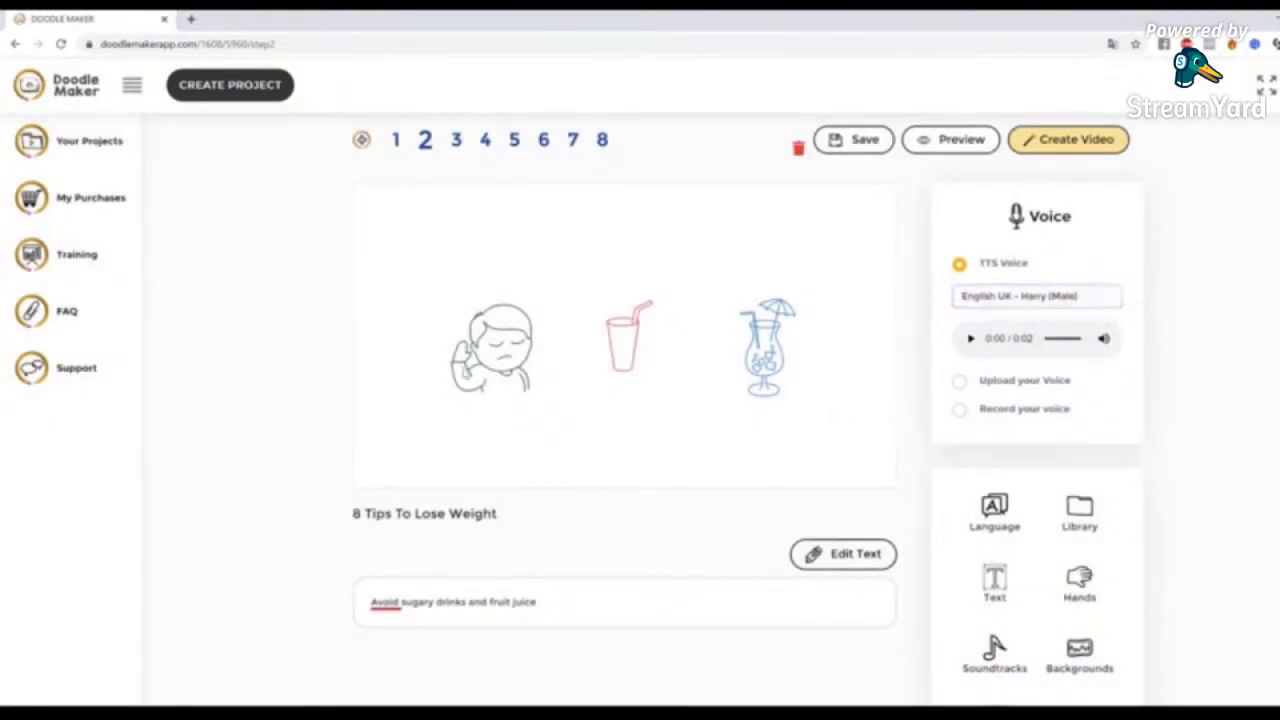
left_click(505, 328)
left_click_drag(555, 393, 544, 365)
On slide 4, enlarge the blue serving-dish icon and shift it slightly up and to the left
left_click(483, 140)
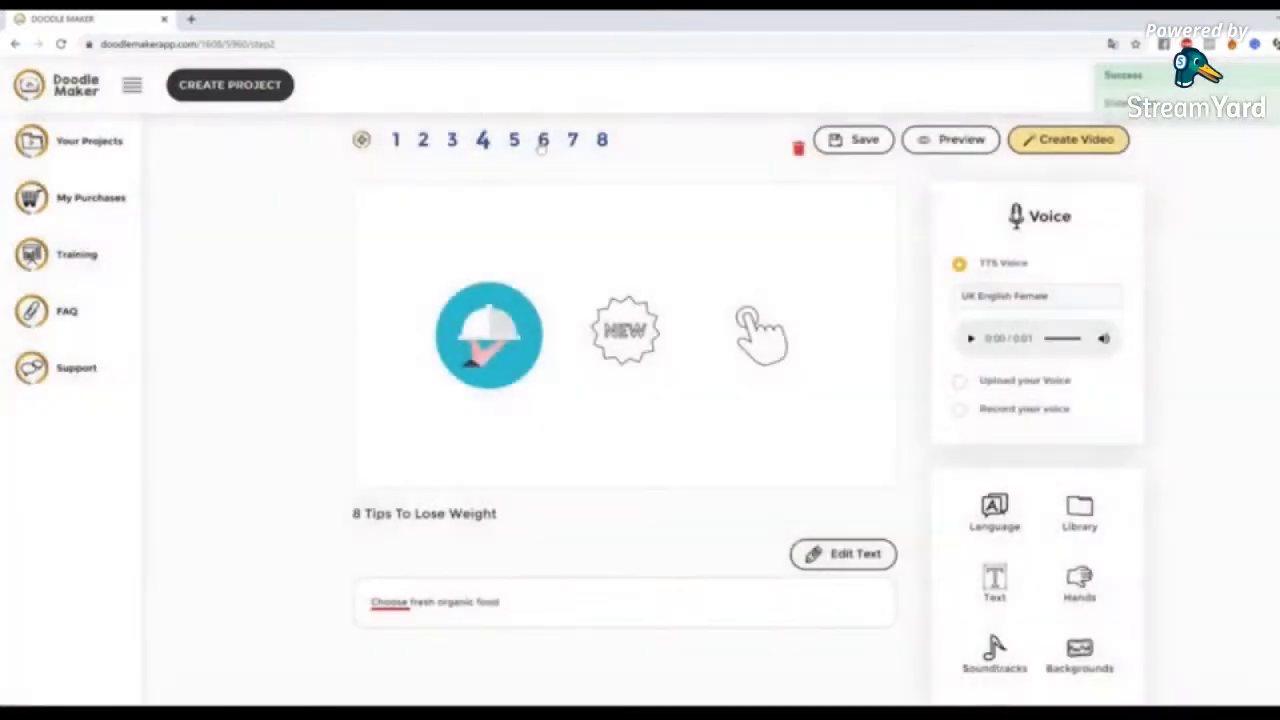
left_click(542, 141)
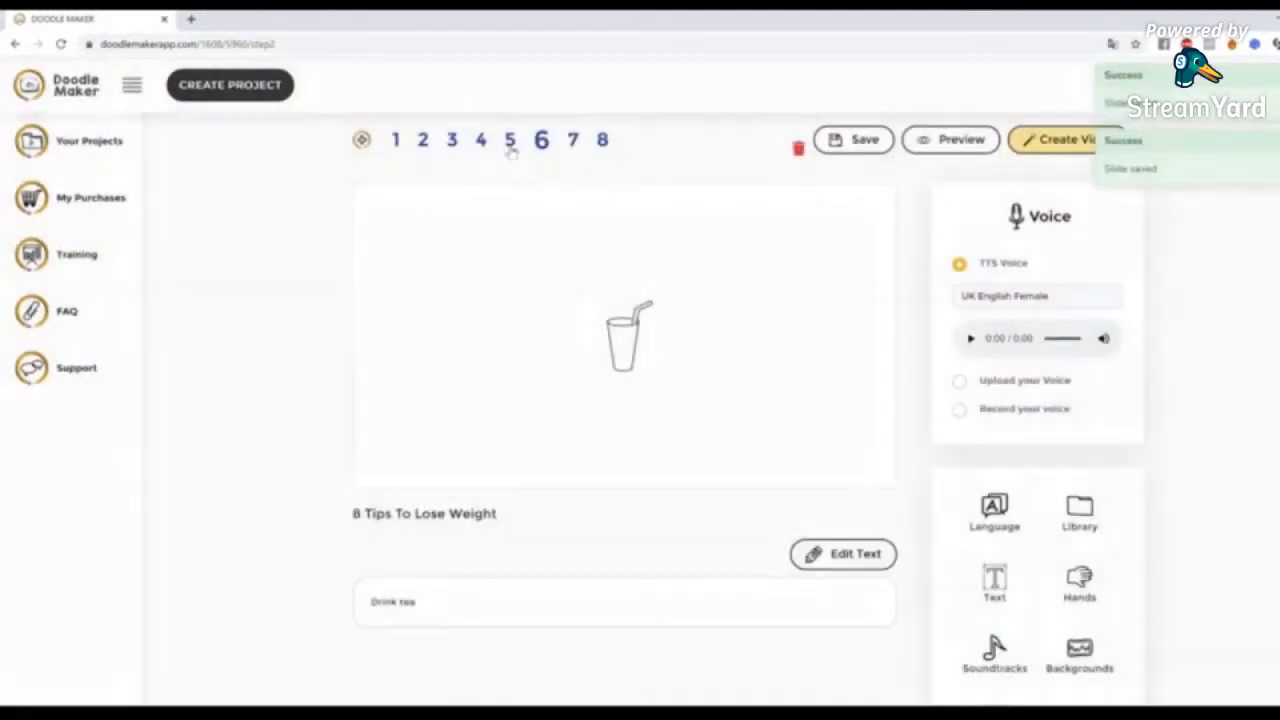
left_click(510, 145)
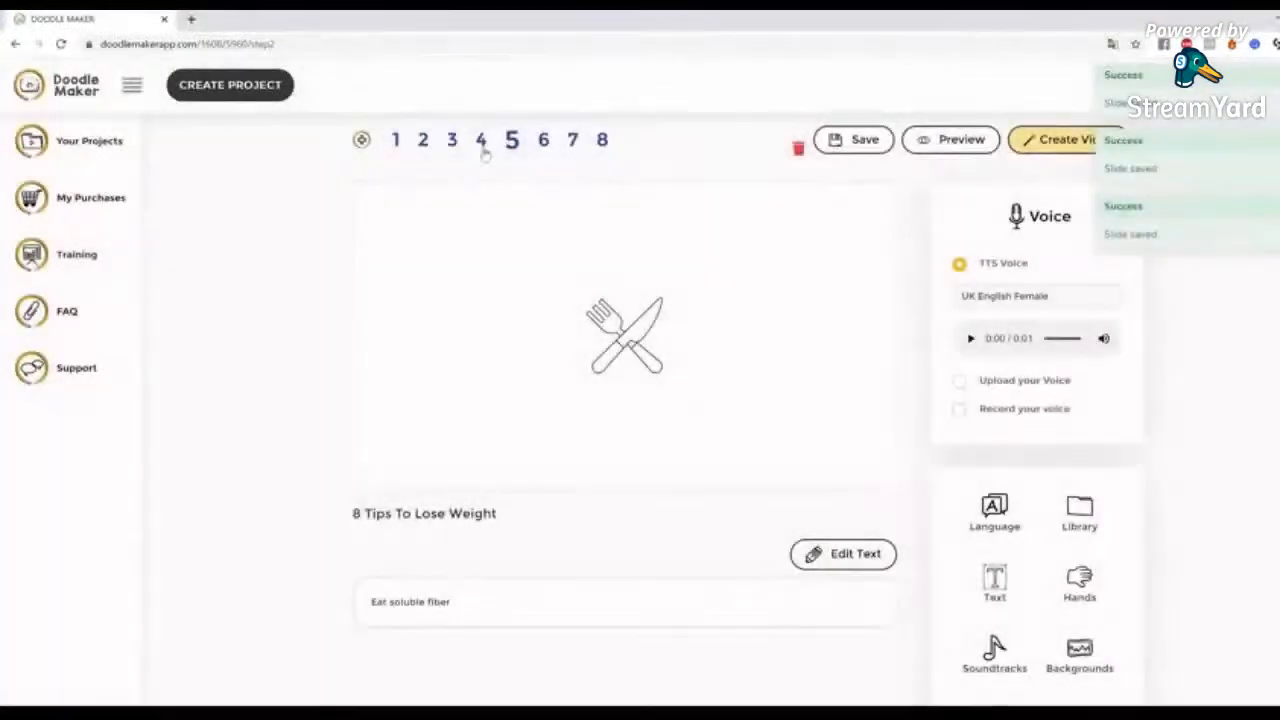
left_click(482, 140)
left_click(515, 365)
left_click_drag(543, 388, 574, 420)
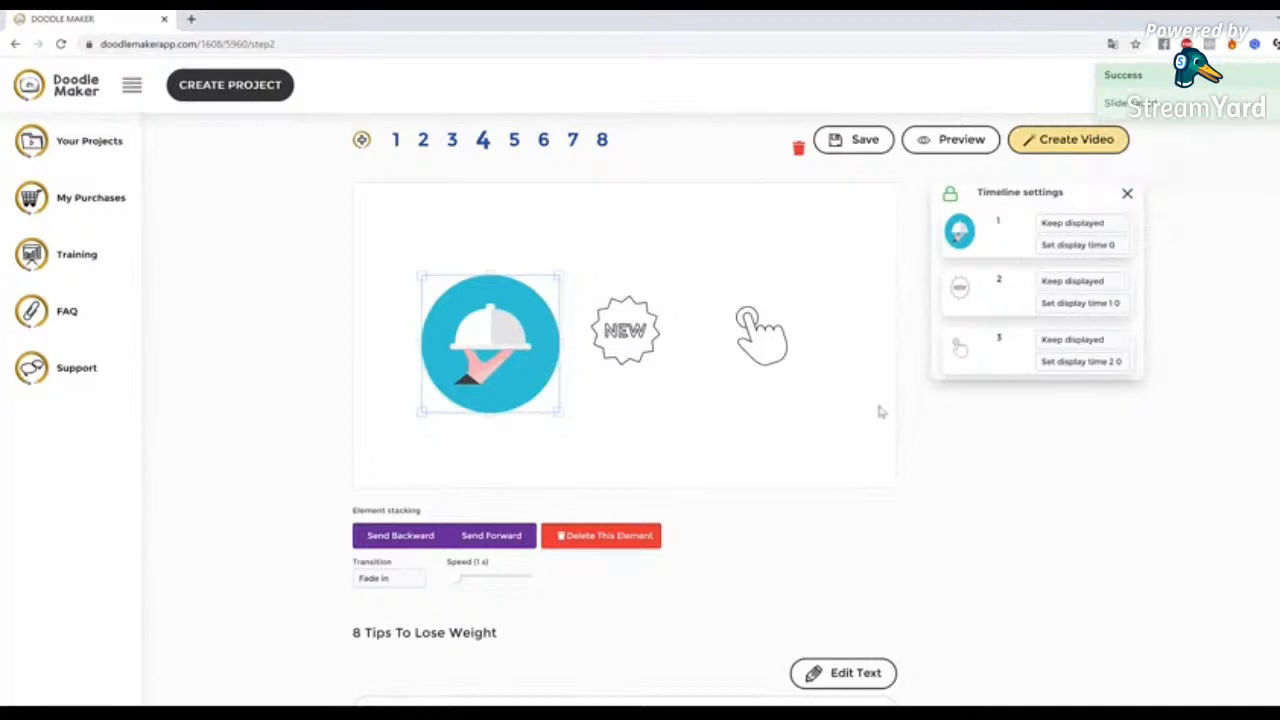
left_click_drag(488, 312, 478, 302)
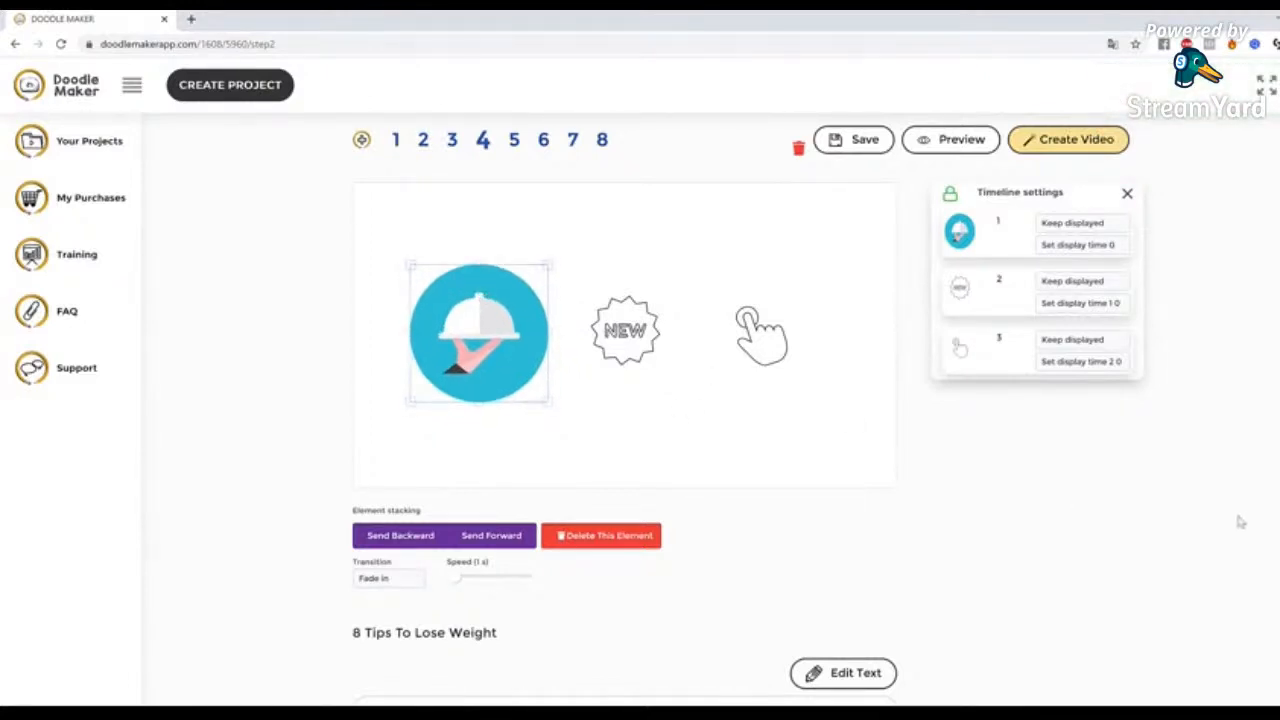
Deselect the serving-dish icon on slide 4 and look through the uploaded images in the library
scroll(857, 514, "up", 1)
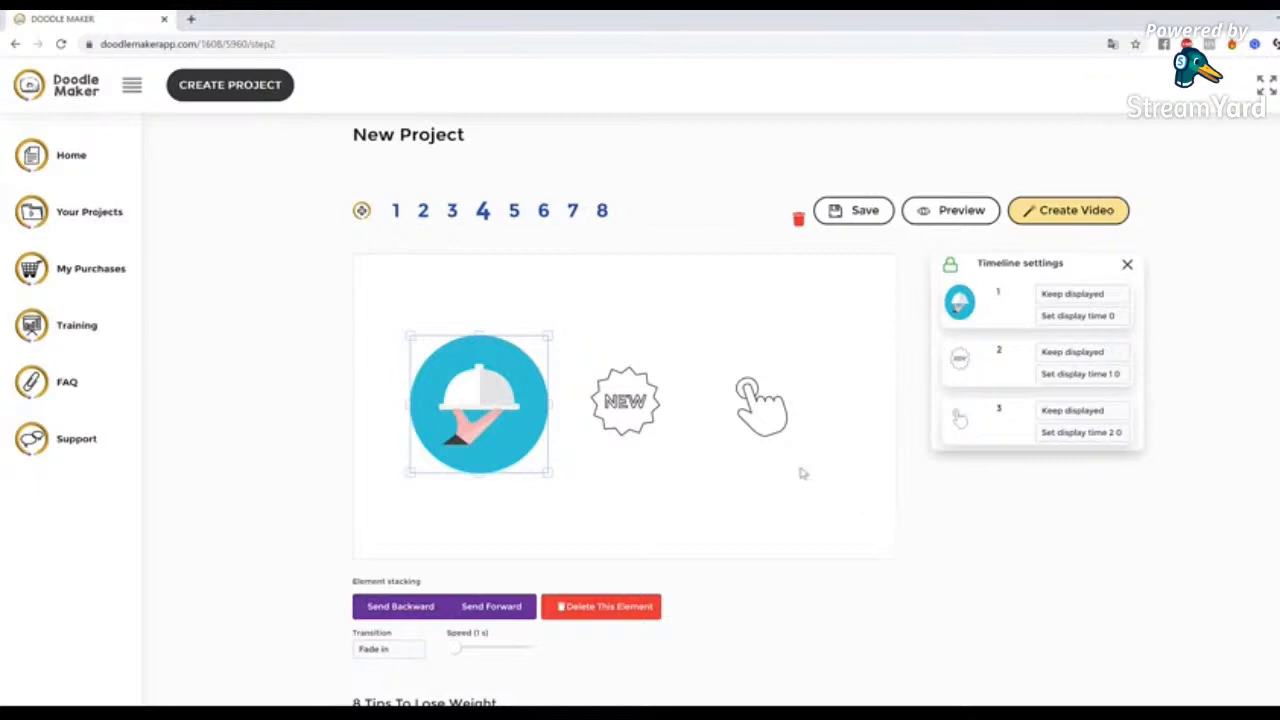
left_click(645, 362)
left_click(722, 330)
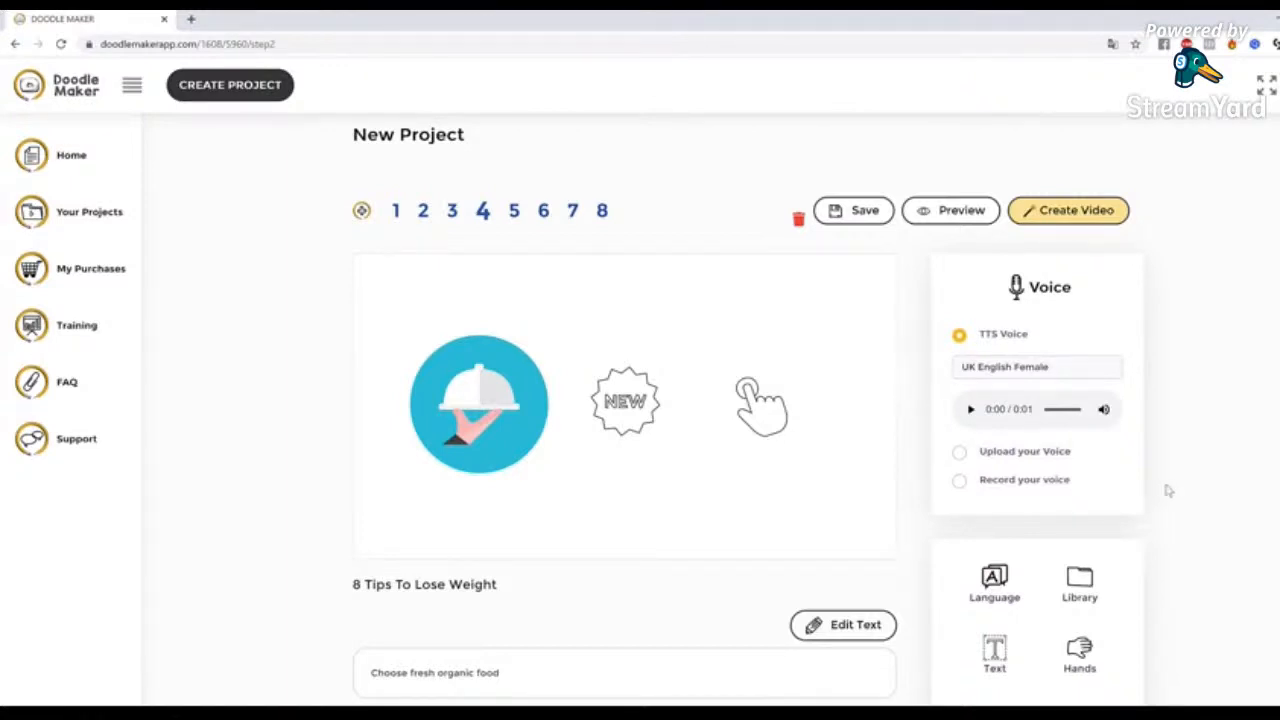
scroll(1160, 492, "down", 1)
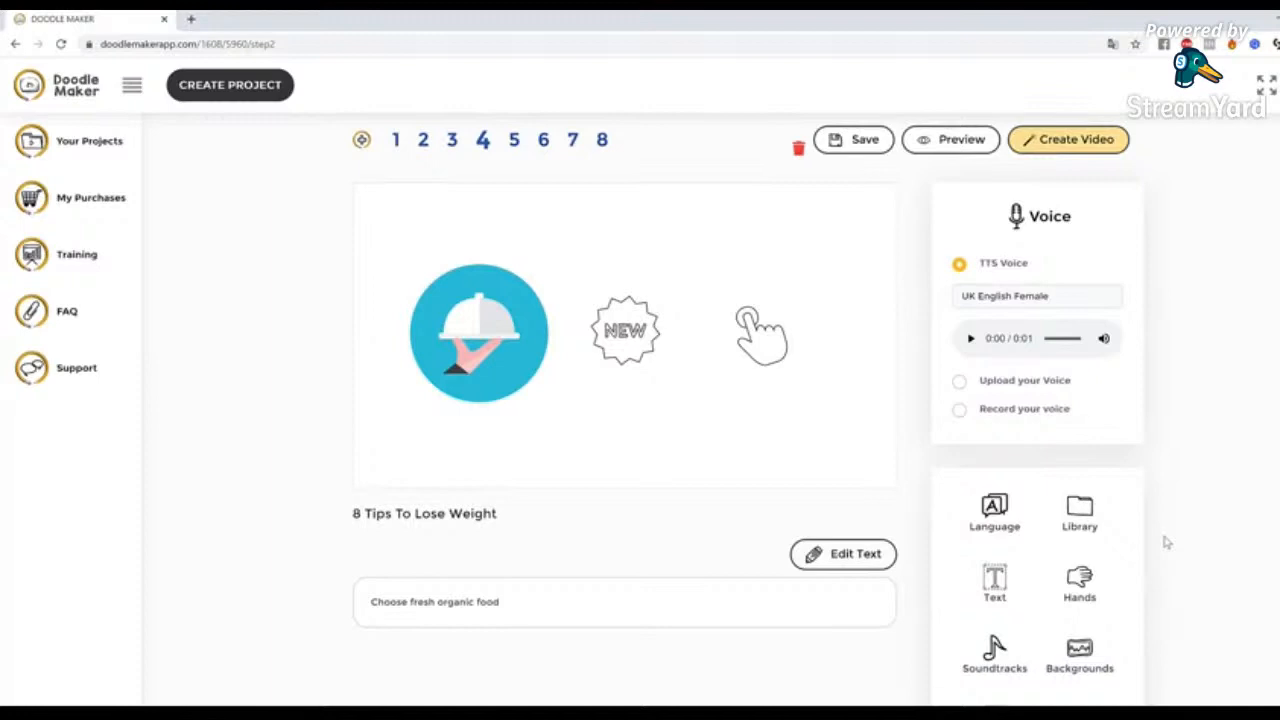
left_click(1080, 512)
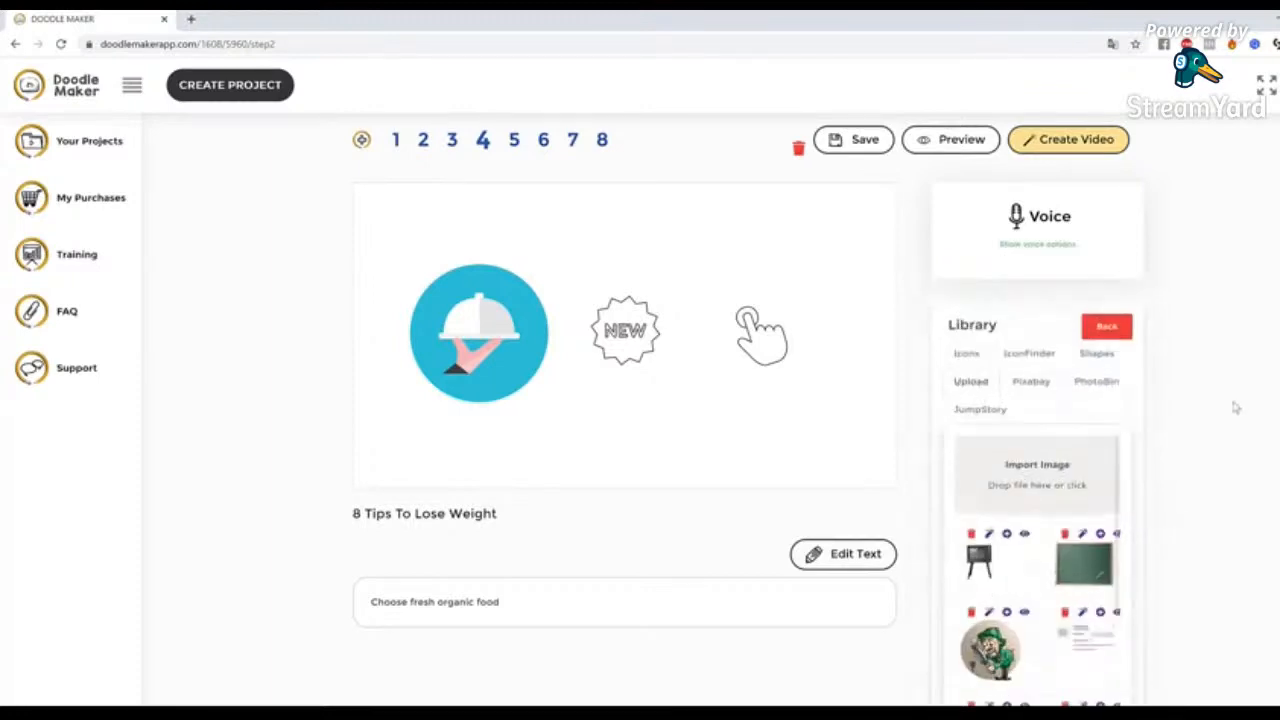
scroll(1234, 406, "down", 1)
scroll(1236, 406, "up", 1)
scroll(1236, 406, "up", 1)
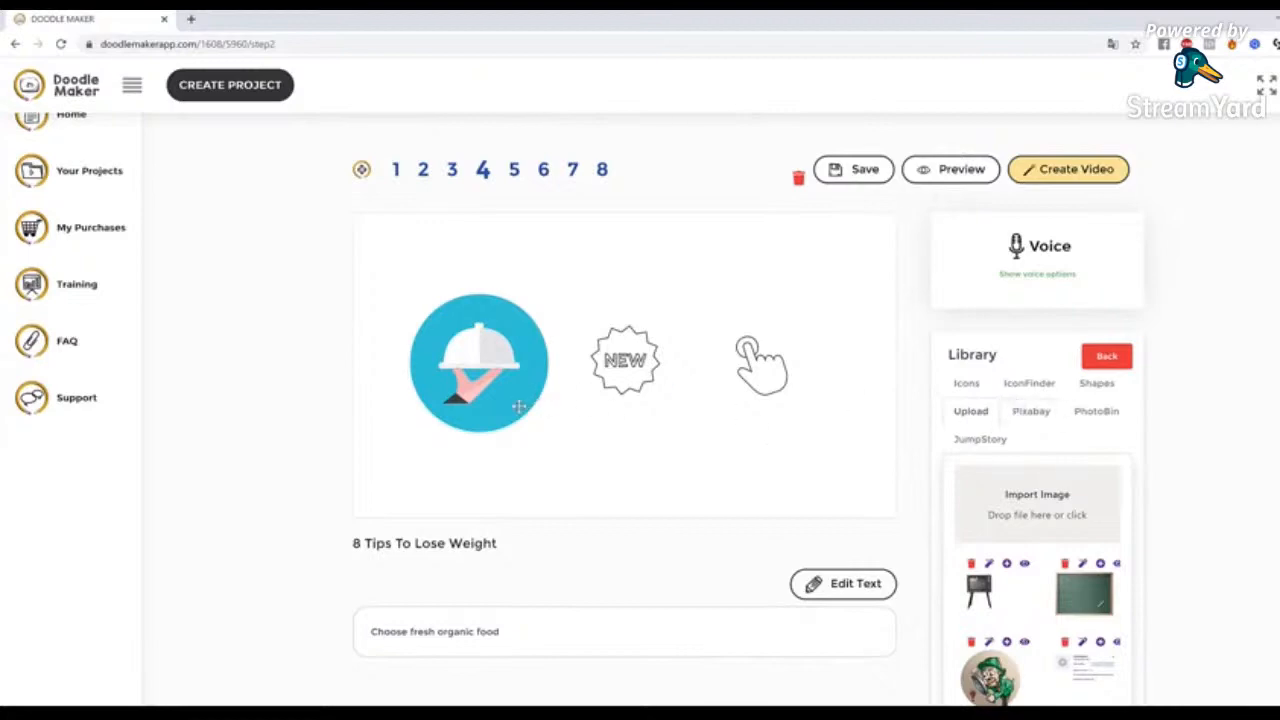
Open slide 2 and nudge the boy figure slightly to the left on the canvas
left_click(423, 170)
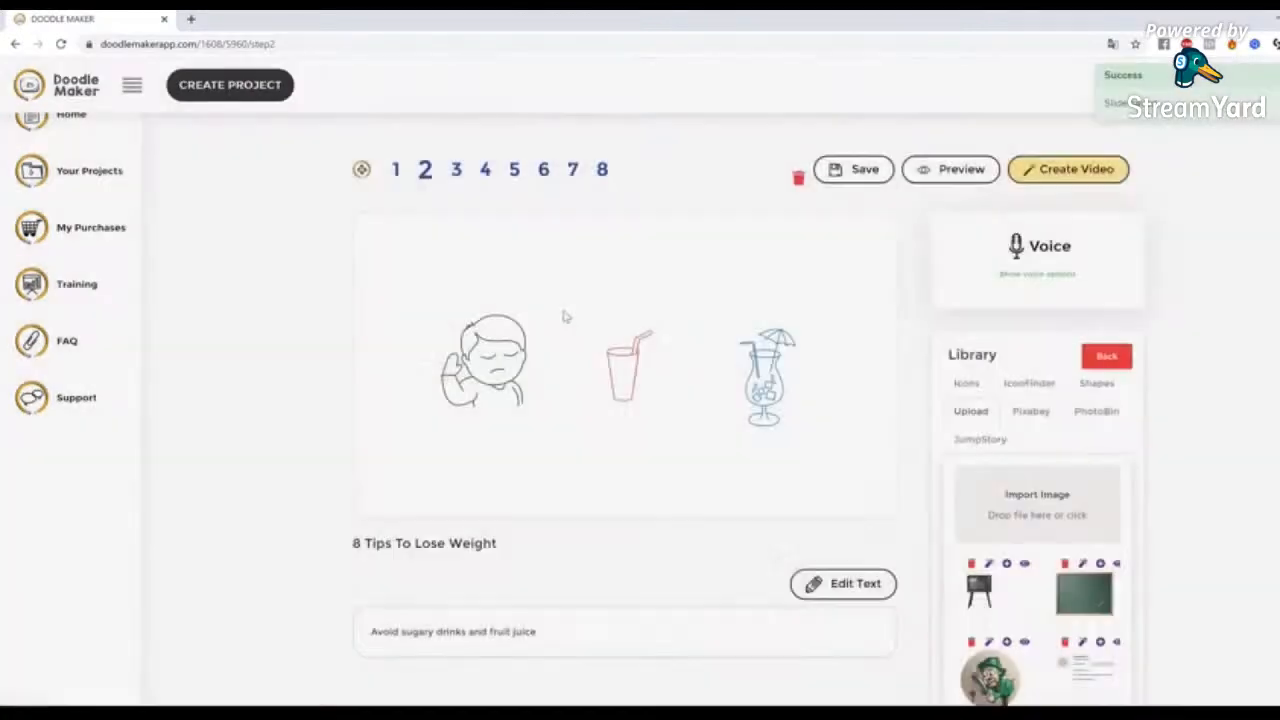
left_click_drag(506, 360, 493, 363)
scroll(392, 640, "down", 2)
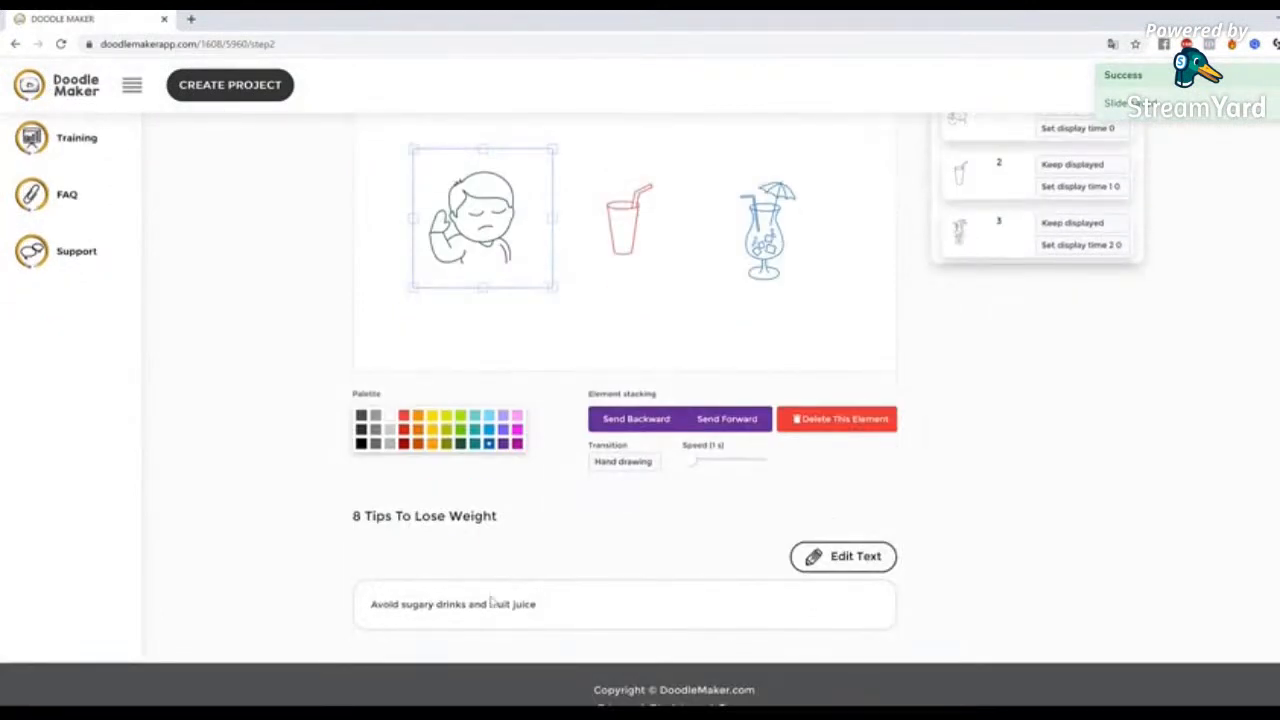
scroll(634, 557, "up", 3)
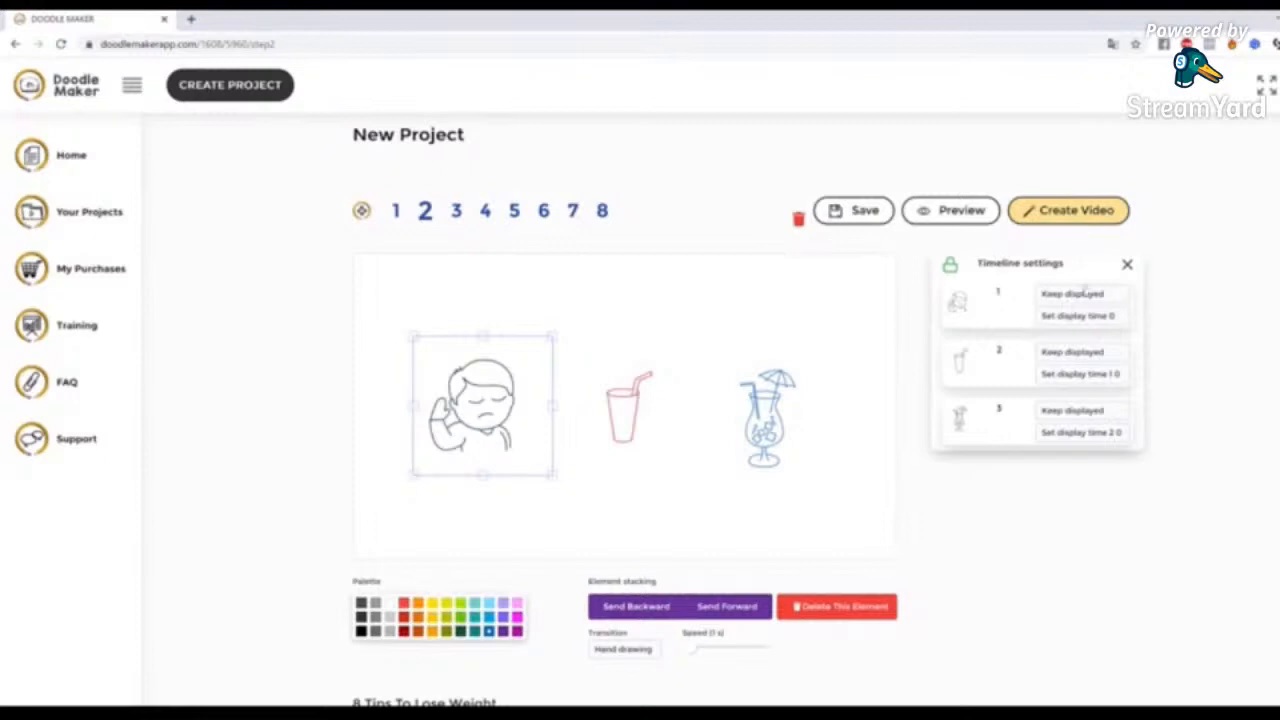
left_click(875, 435)
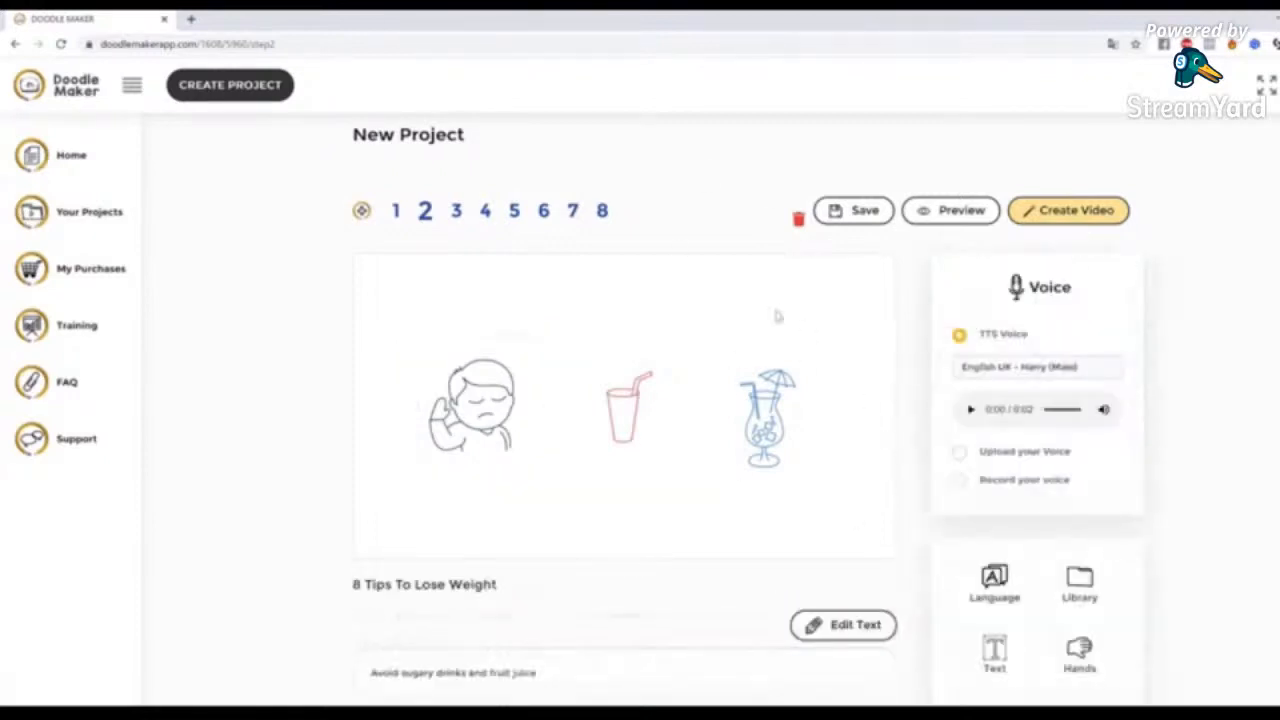
Search the JumpStory library for "fruit juice" and add the orange juice carton with glass image to slide 2
scroll(1095, 406, "down", 2)
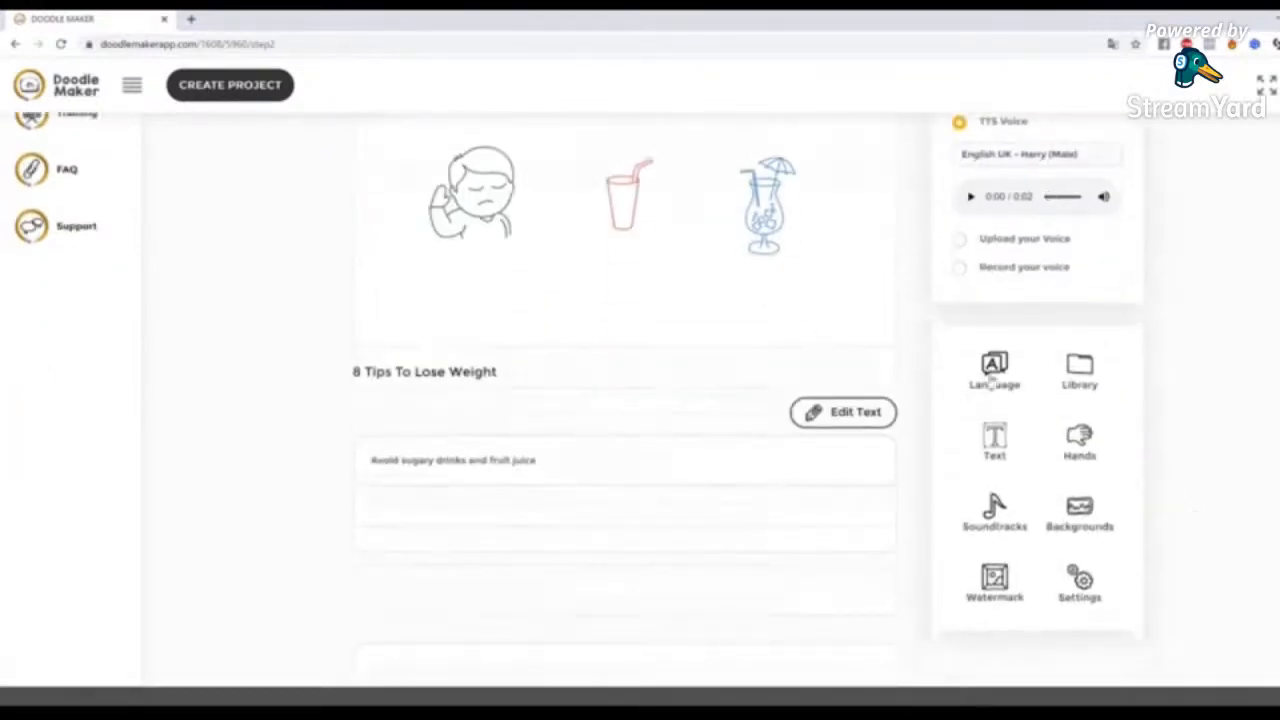
left_click(1080, 368)
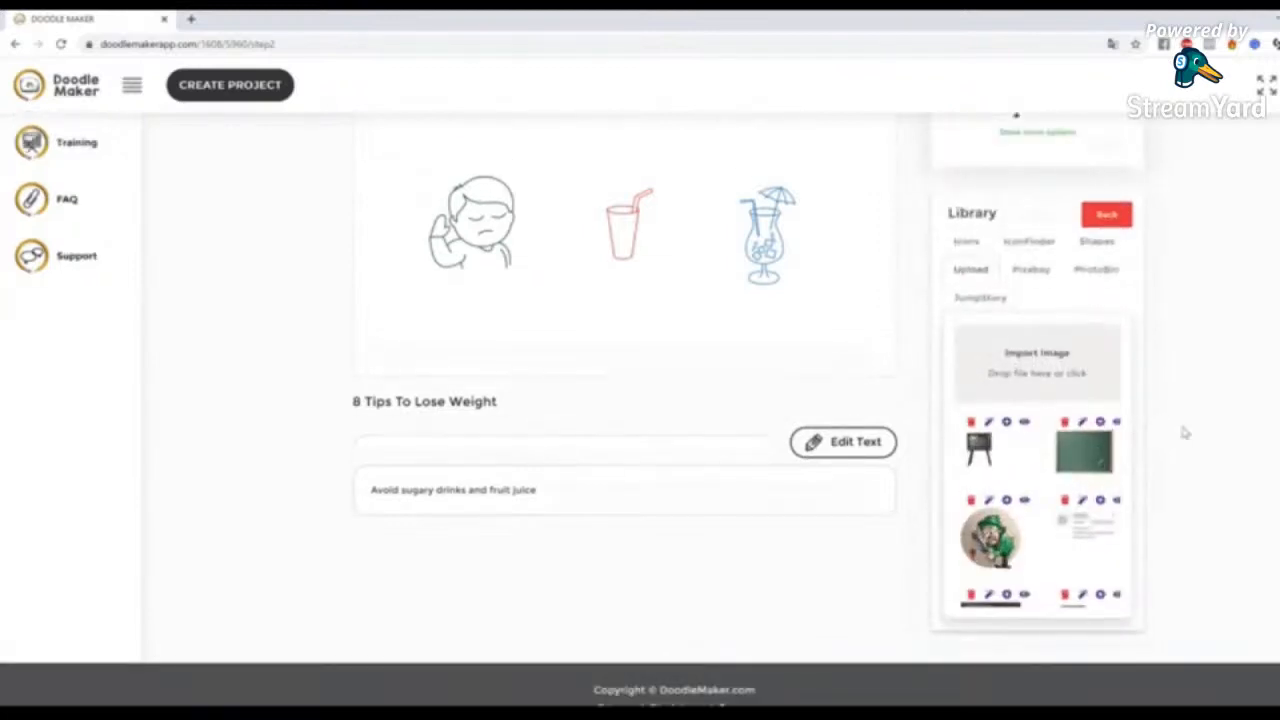
left_click(1003, 300)
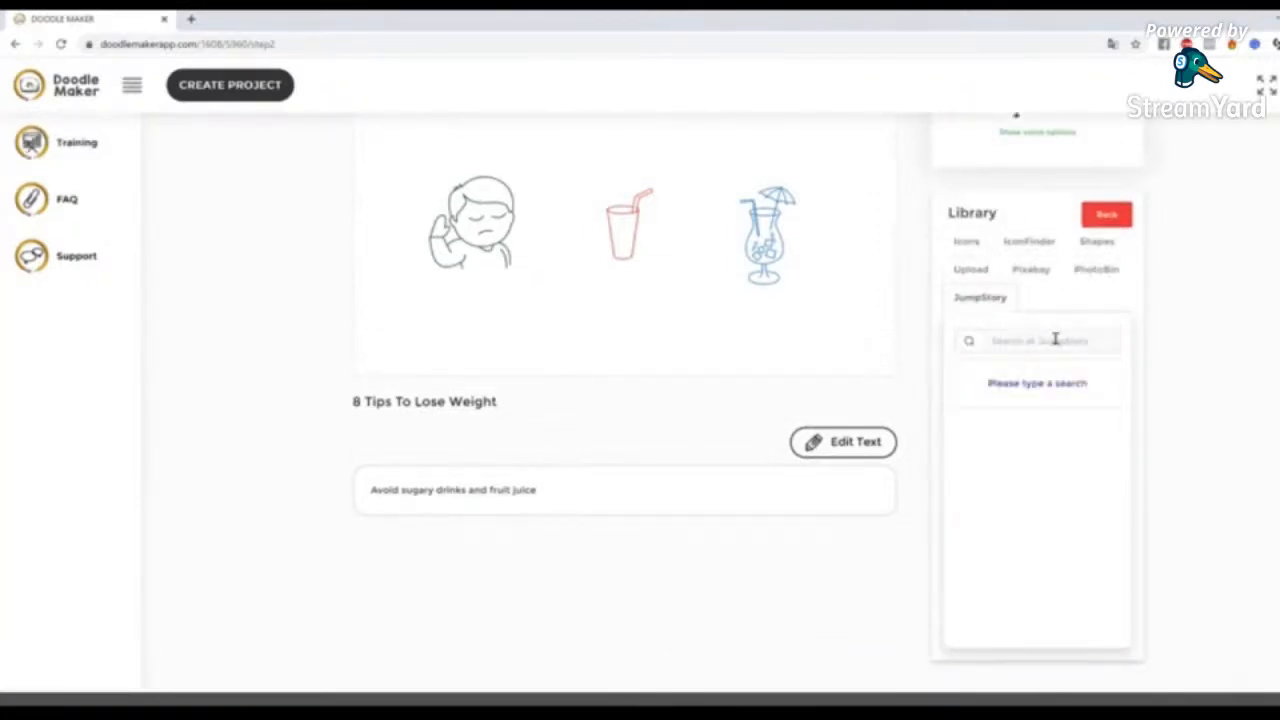
left_click(1055, 339)
type("fru")
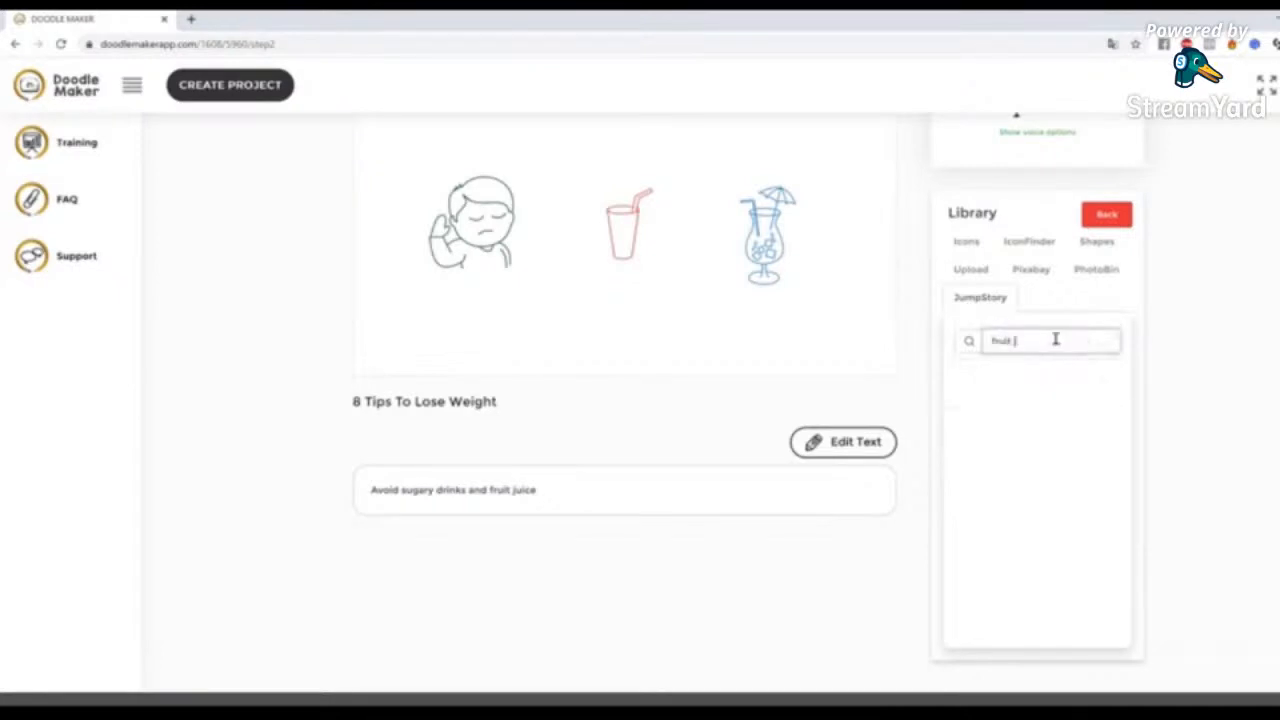
type("it juice")
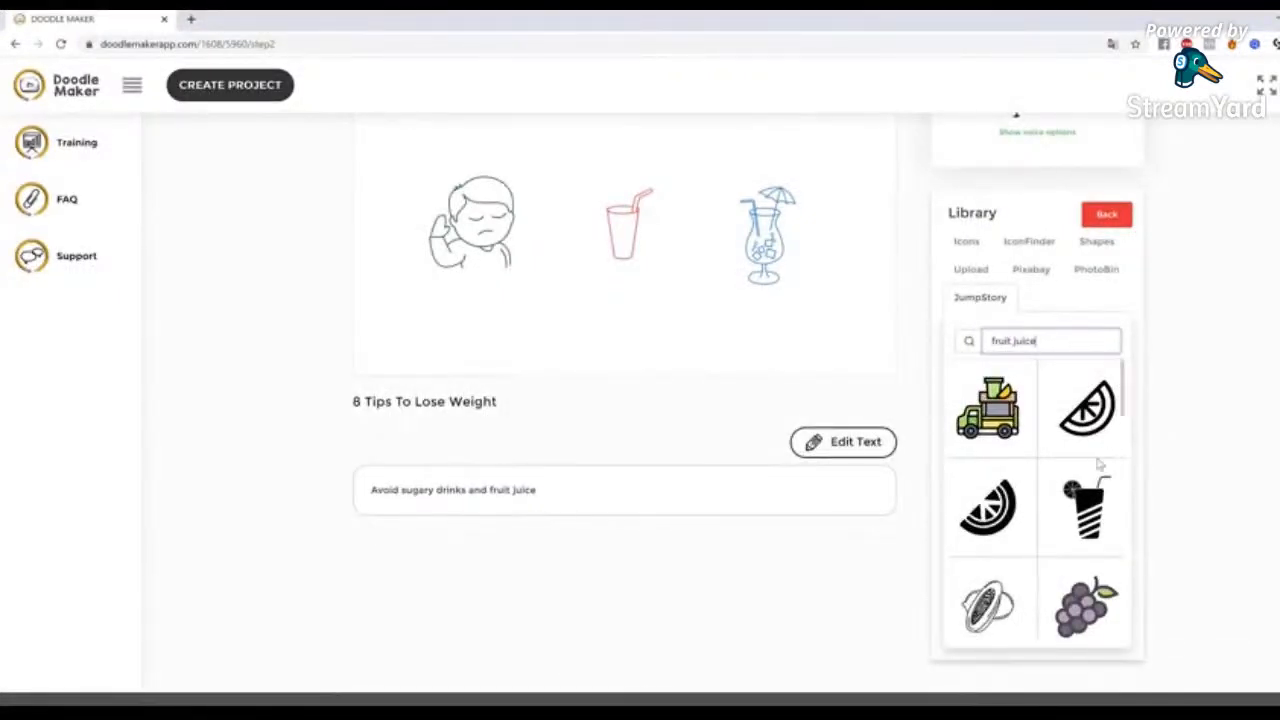
scroll(1098, 465, "down", 3)
scroll(1098, 465, "down", 10)
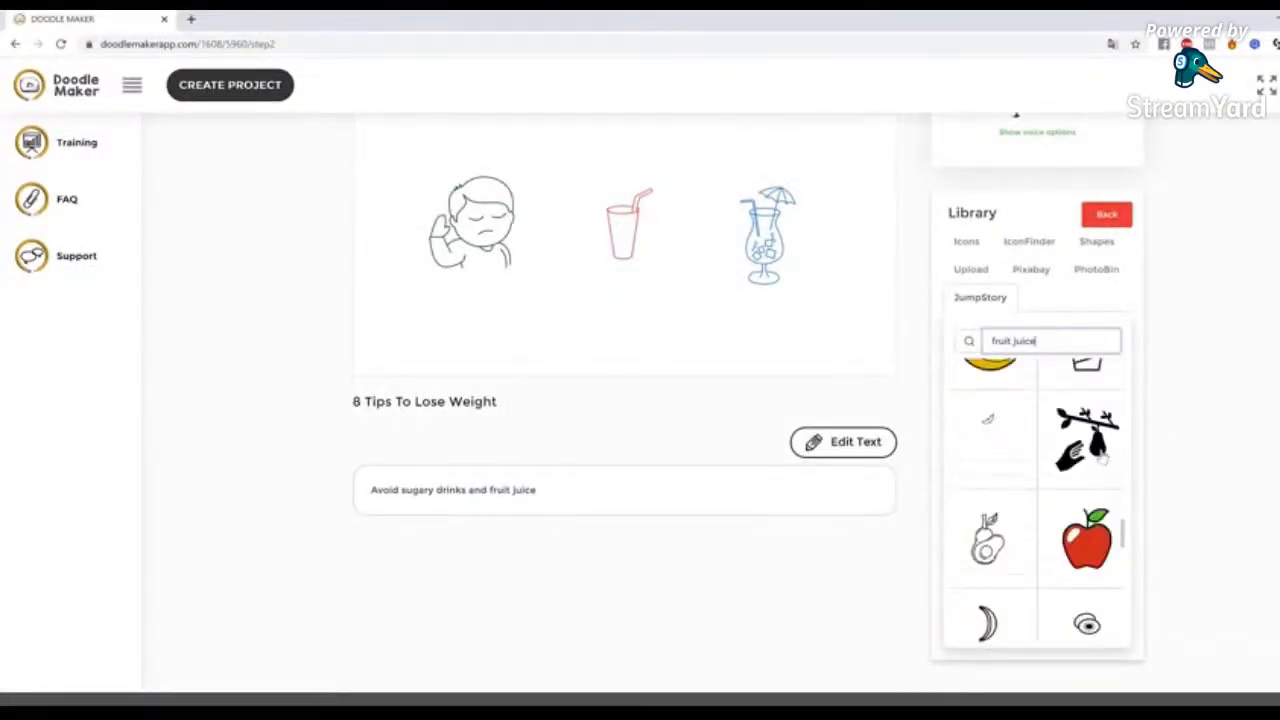
scroll(1103, 455, "down", 3)
scroll(1103, 455, "up", 3)
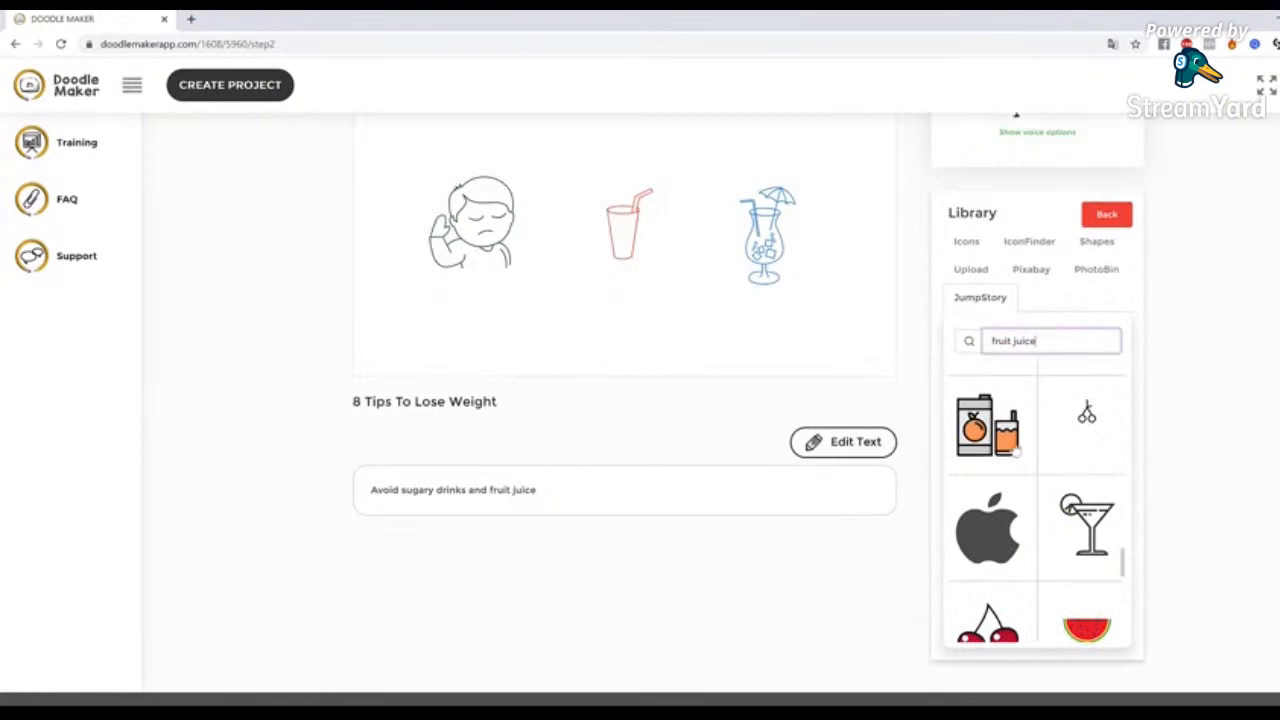
left_click(992, 446)
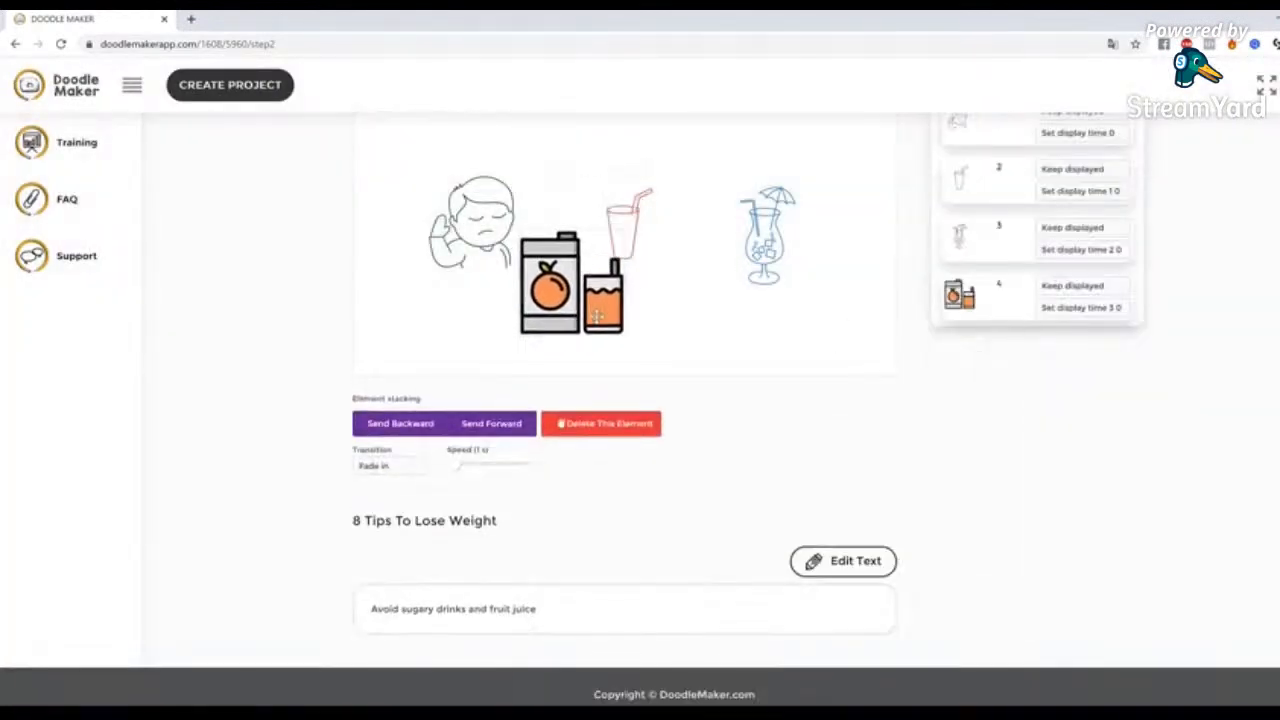
Move the orange juice image clear of the red glass with straw and delete the red glass from slide 2
left_click_drag(584, 257, 674, 286)
mouse_move(644, 211)
left_mouse_down()
mouse_move(645, 190)
mouse_move(663, 195)
left_mouse_up()
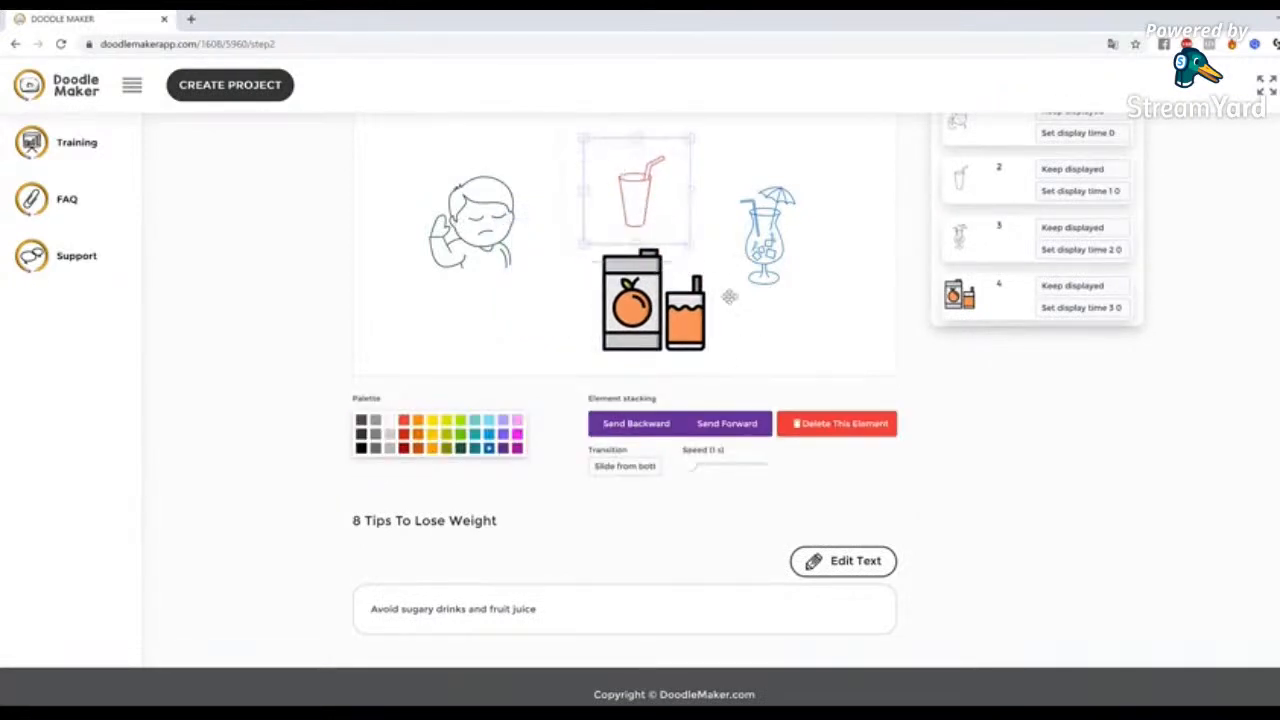
left_click(858, 428)
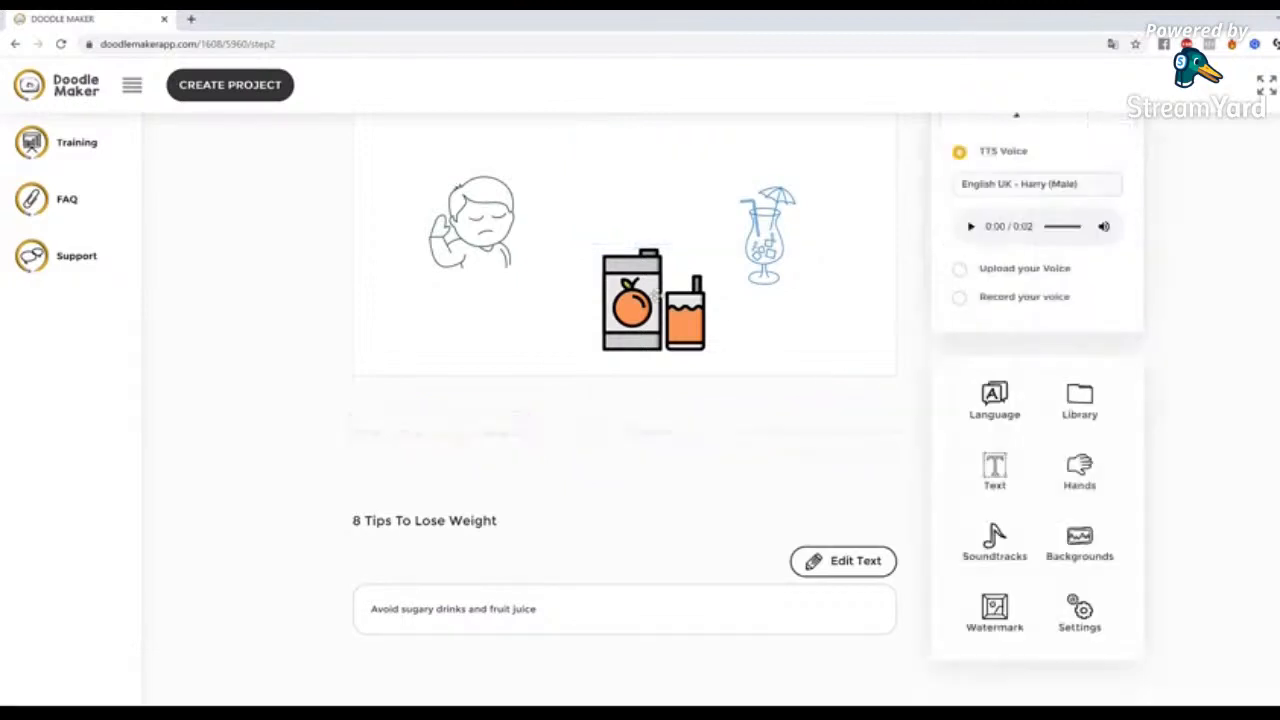
Centre the juice image between the boy and the cocktail glass with a Hand drawing transition, and enlarge it slightly
left_click(400, 466)
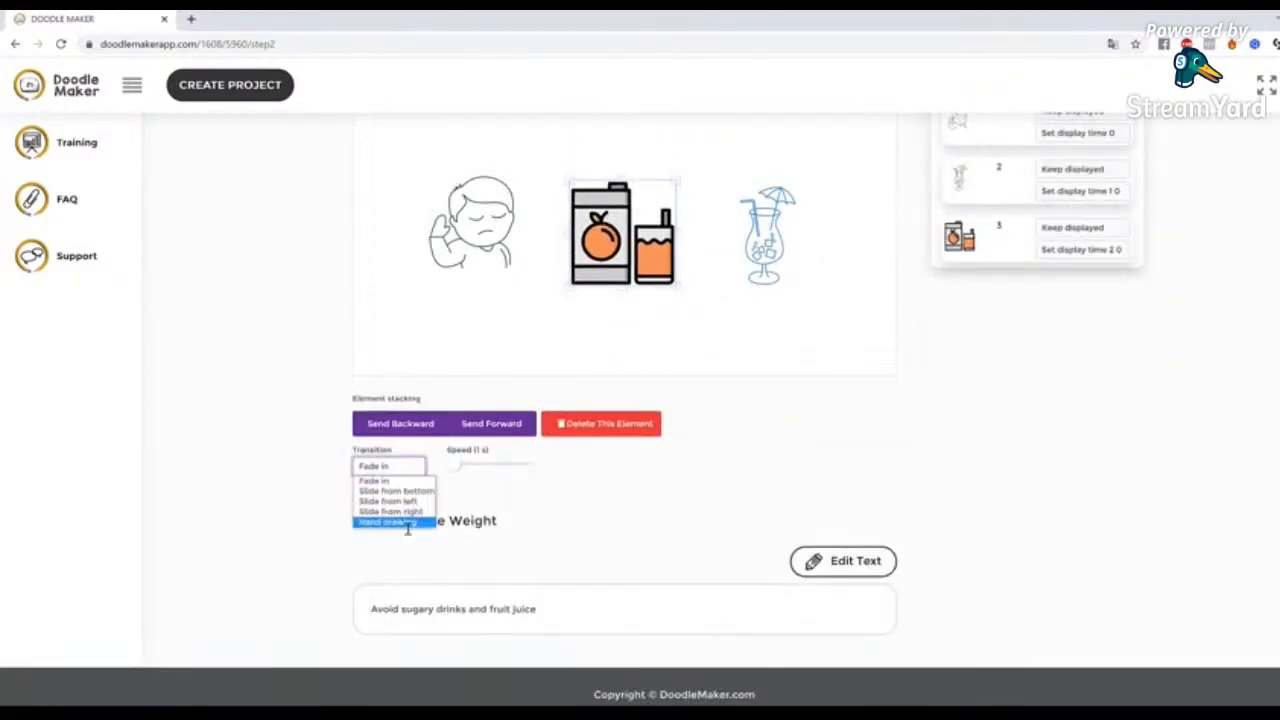
left_click(405, 522)
left_click(402, 468)
left_click(406, 526)
mouse_move(680, 288)
left_mouse_down()
mouse_move(665, 288)
mouse_move(690, 298)
left_mouse_up()
left_click(800, 348)
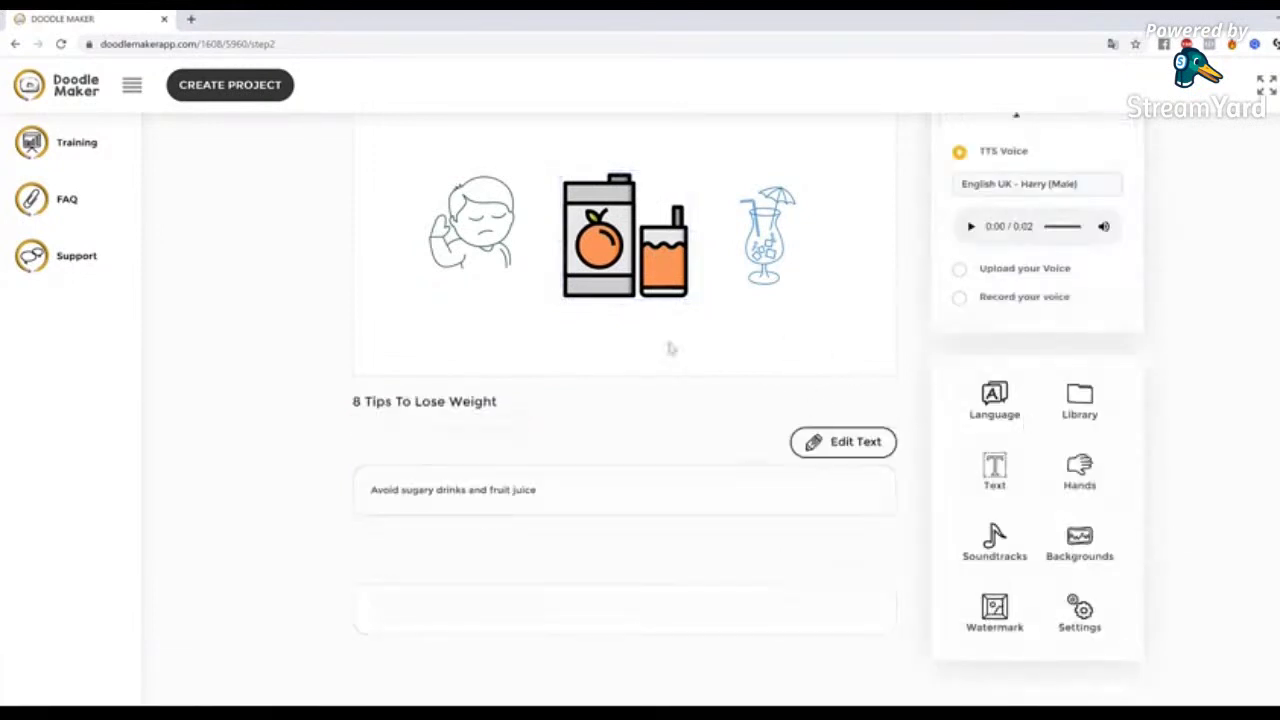
Preview the animation of slide 2 with the orange juice image
scroll(929, 448, "up", 2)
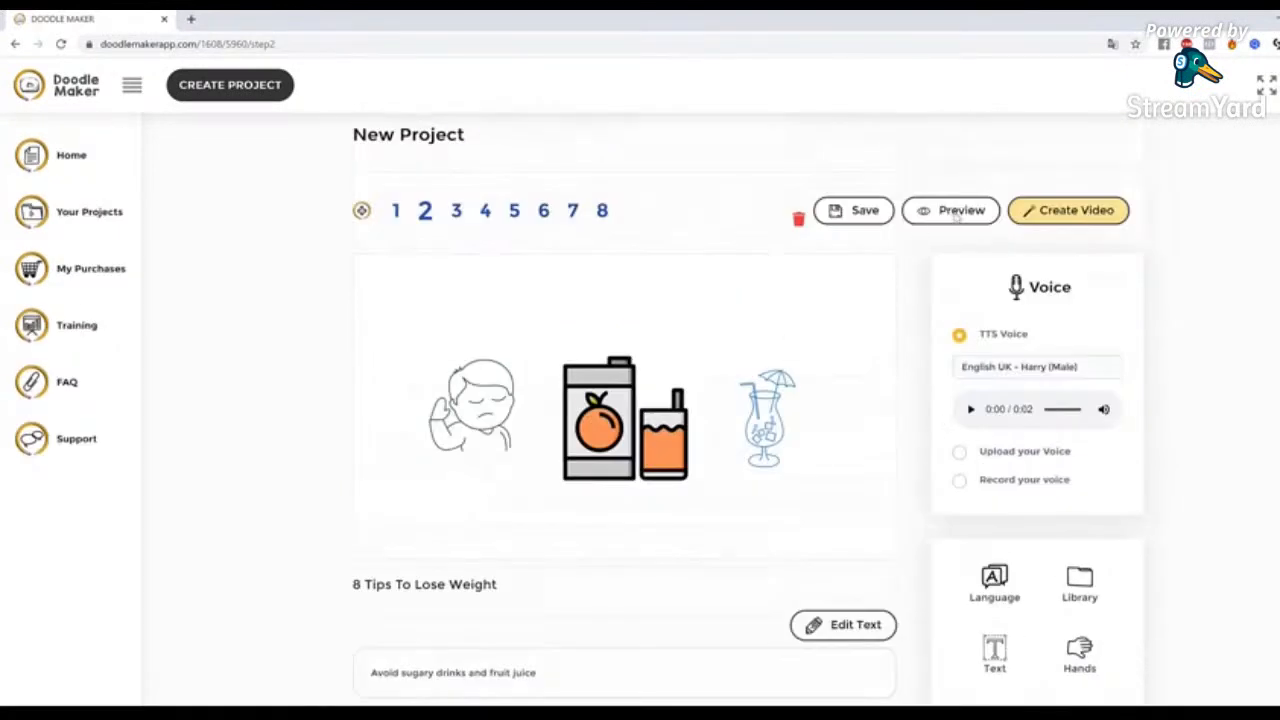
left_click(955, 215)
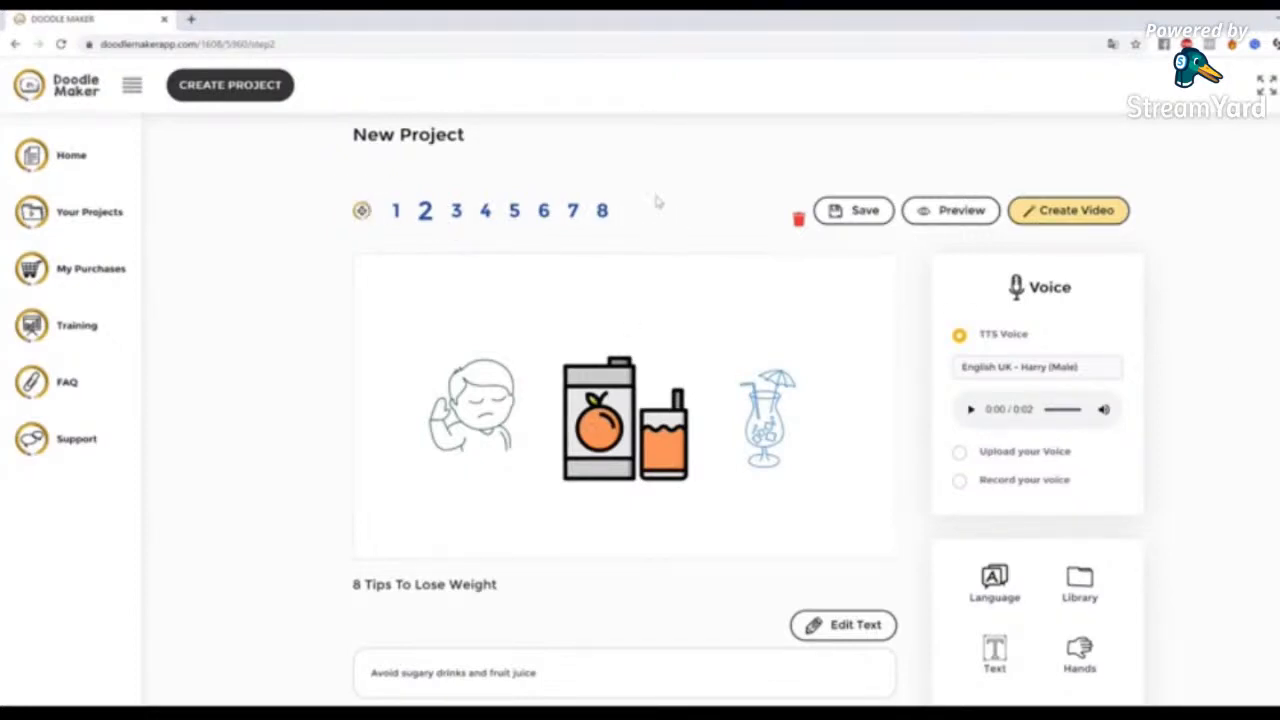
left_click(595, 380)
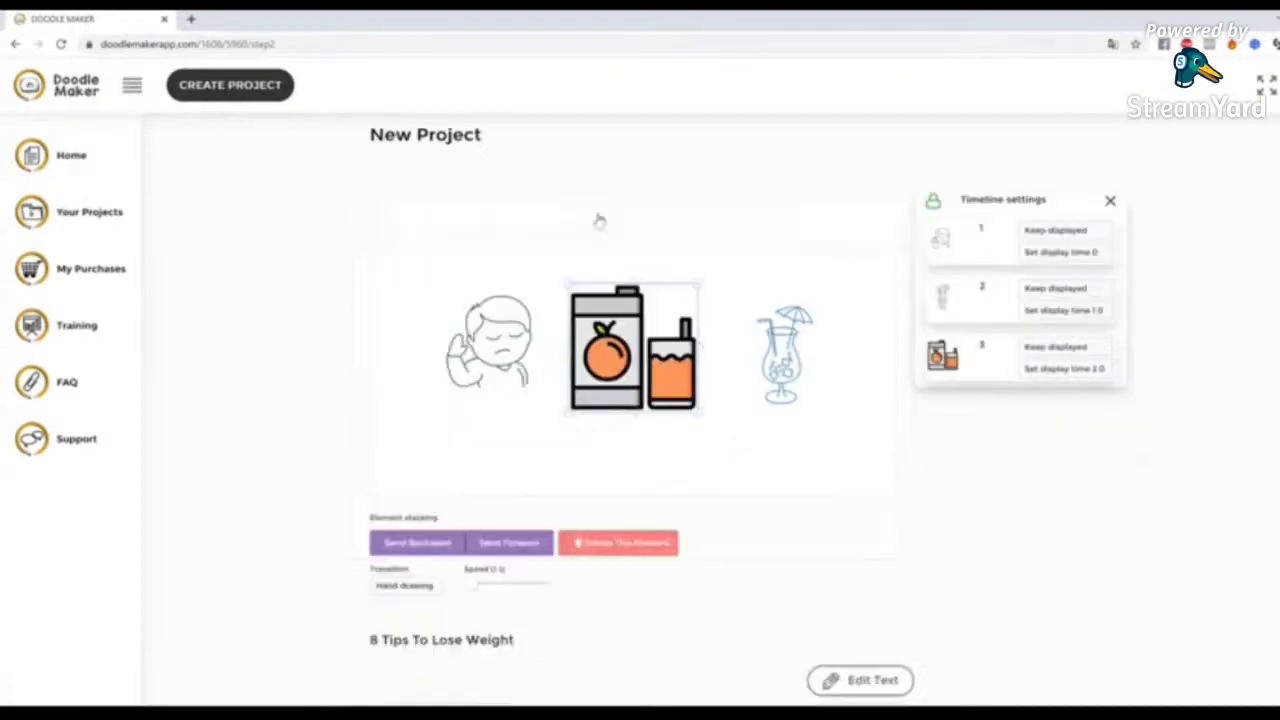
On slide 8, replace the text with "Visit Our Website Today..." and rebuild the scene from it
left_click(600, 220)
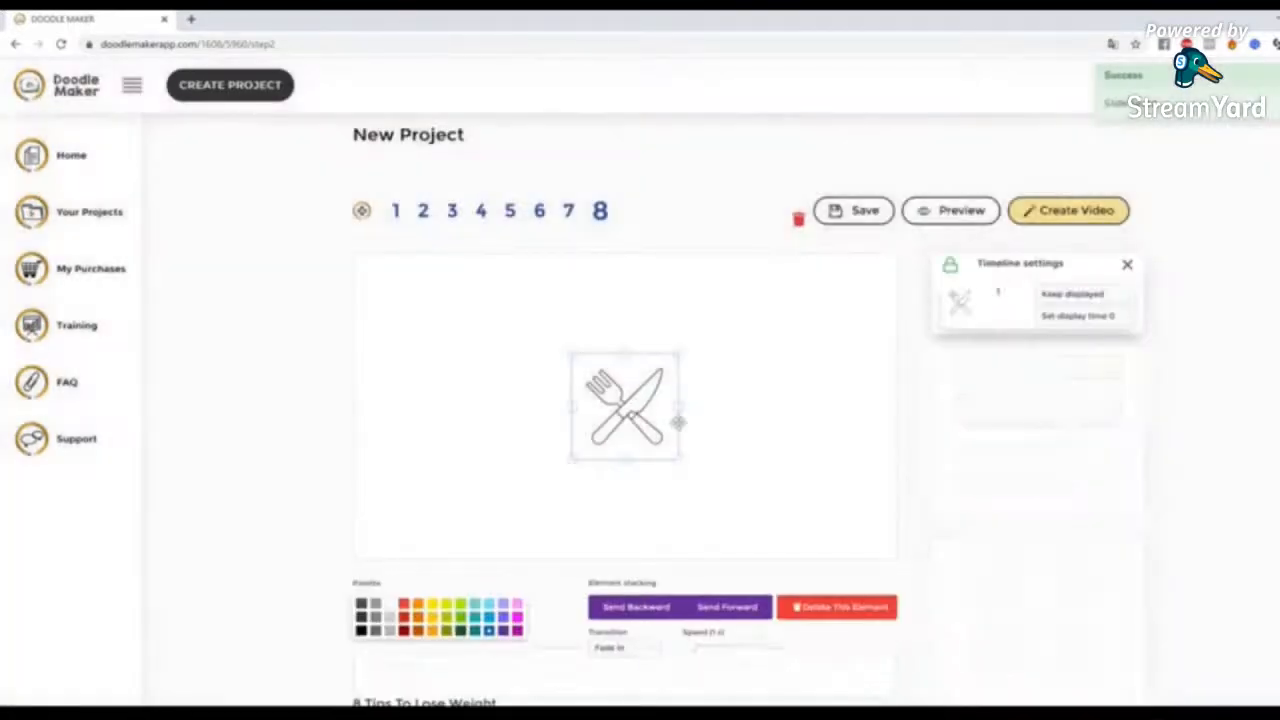
mouse_move(636, 405)
left_mouse_down()
mouse_move(618, 399)
mouse_move(632, 398)
left_mouse_up()
scroll(517, 606, "down", 2)
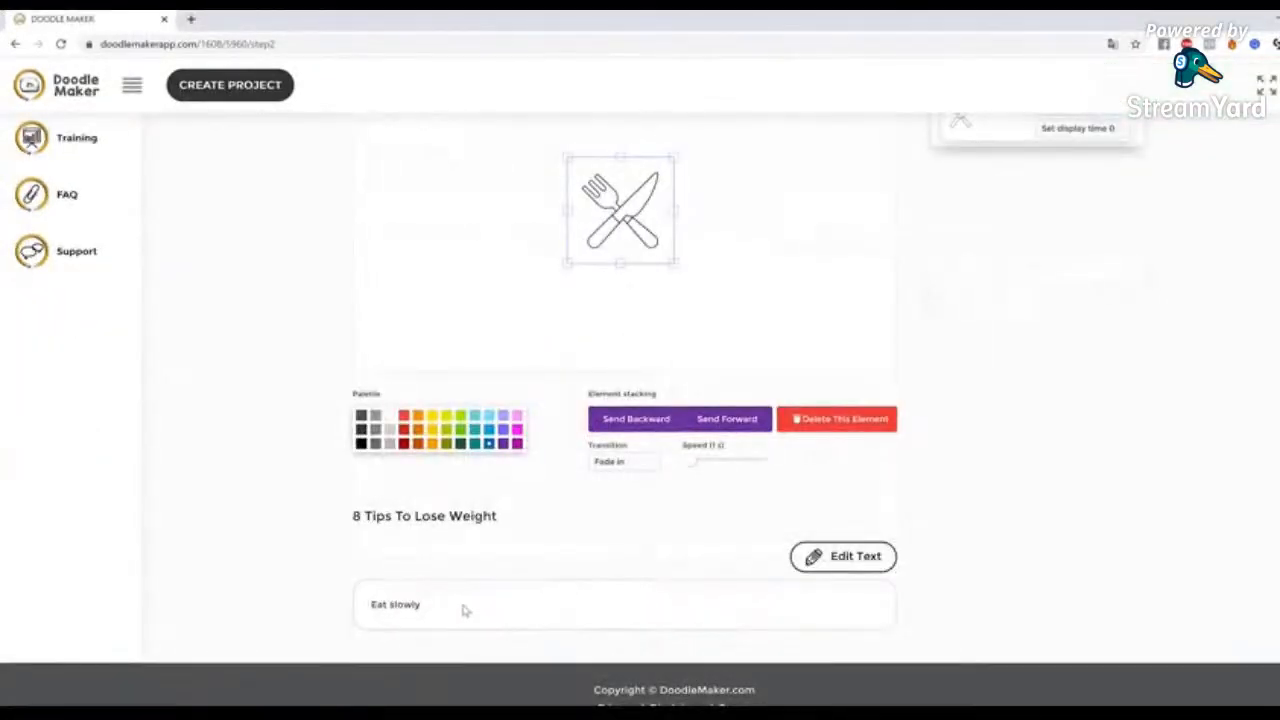
left_click(858, 558)
left_click_drag(436, 614, 284, 597)
type("c")
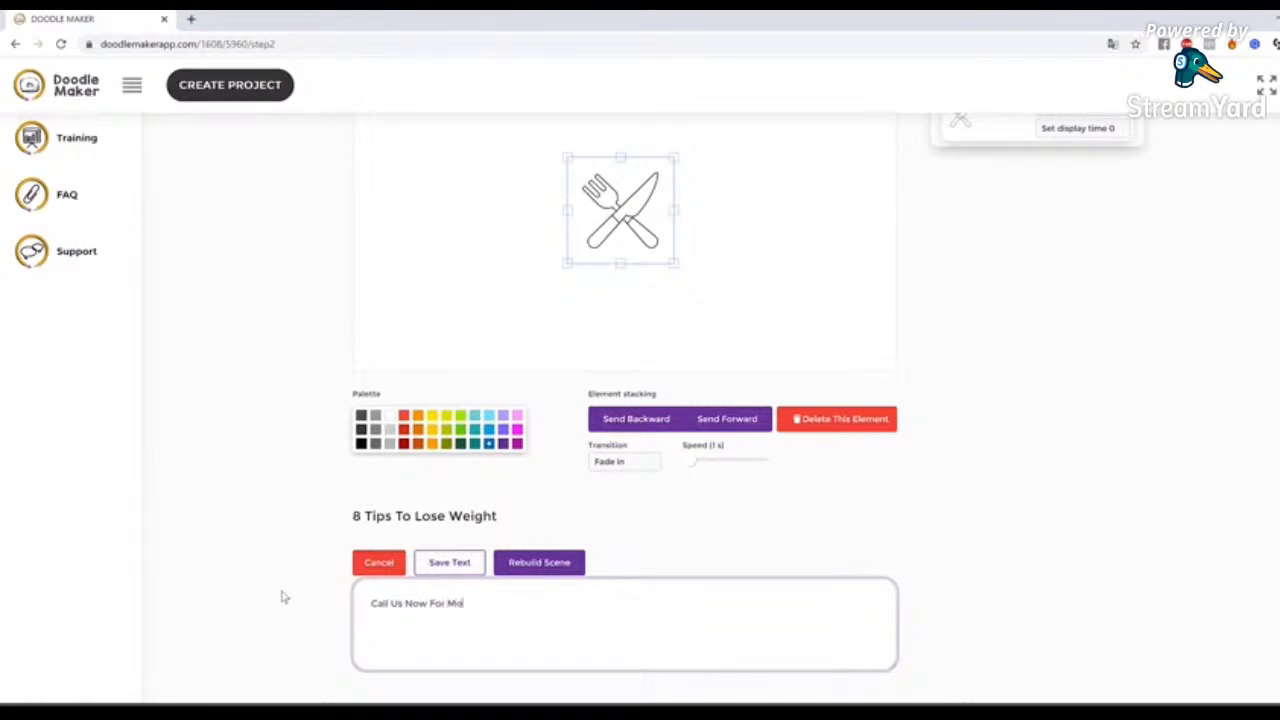
key("BackSpace")
key("BackSpace")
key("BackSpace")
key("BackSpace")
key("BackSpace")
key("BackSpace")
key("BackSpace")
key("BackSpace")
key("BackSpace")
key("BackSpace")
key("BackSpace")
key("BackSpace")
key("BackSpace")
key("BackSpace")
key("BackSpace")
left_click(563, 566)
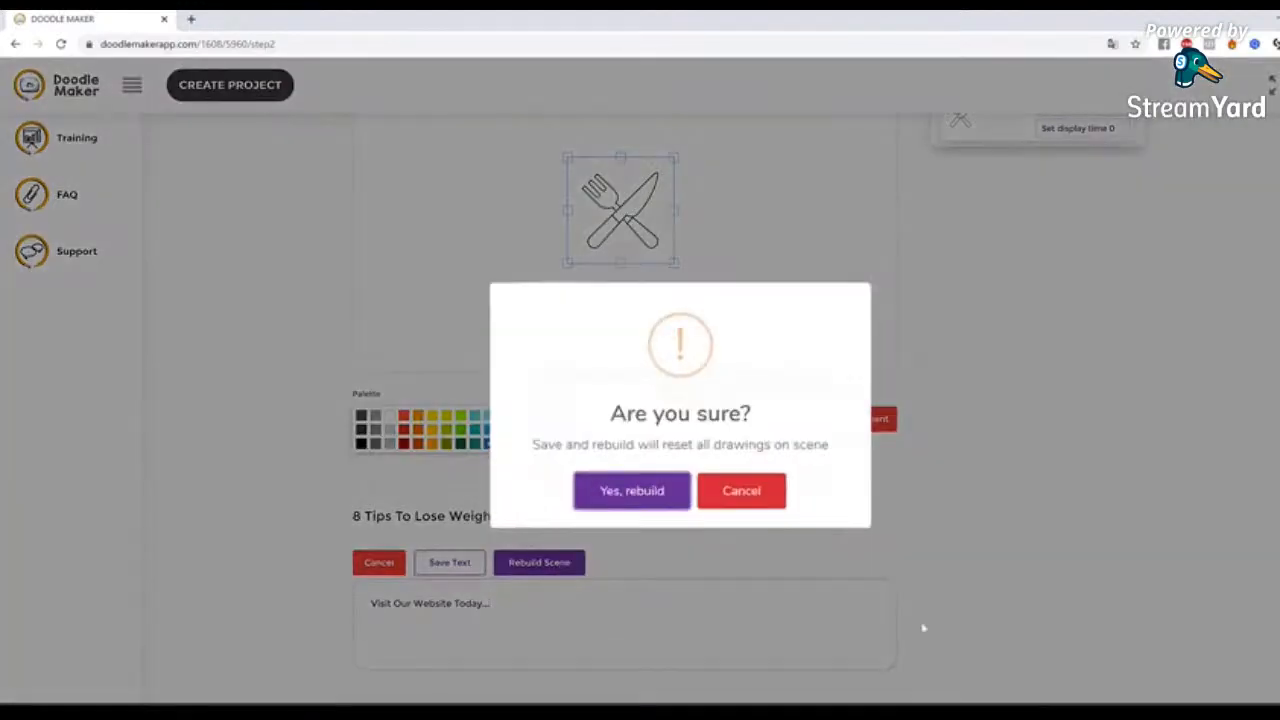
left_click(651, 493)
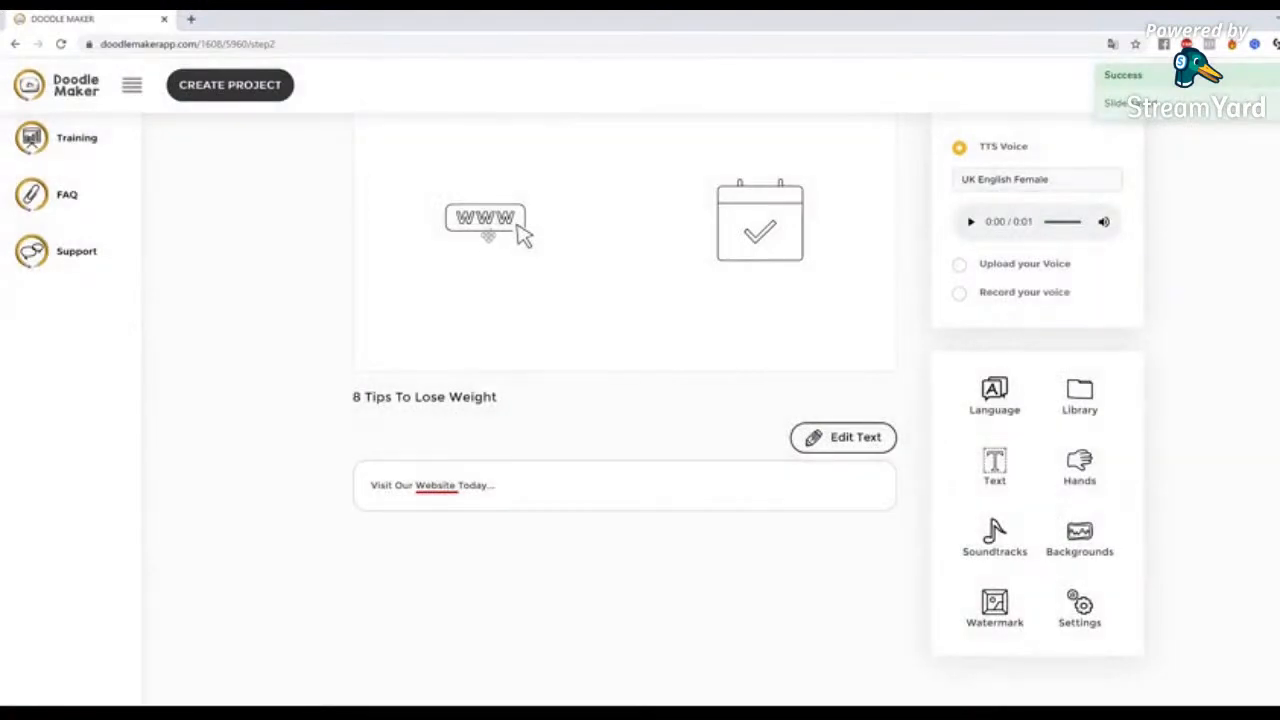
Recolour the WWW icon on slide 8 blue
left_click(545, 263)
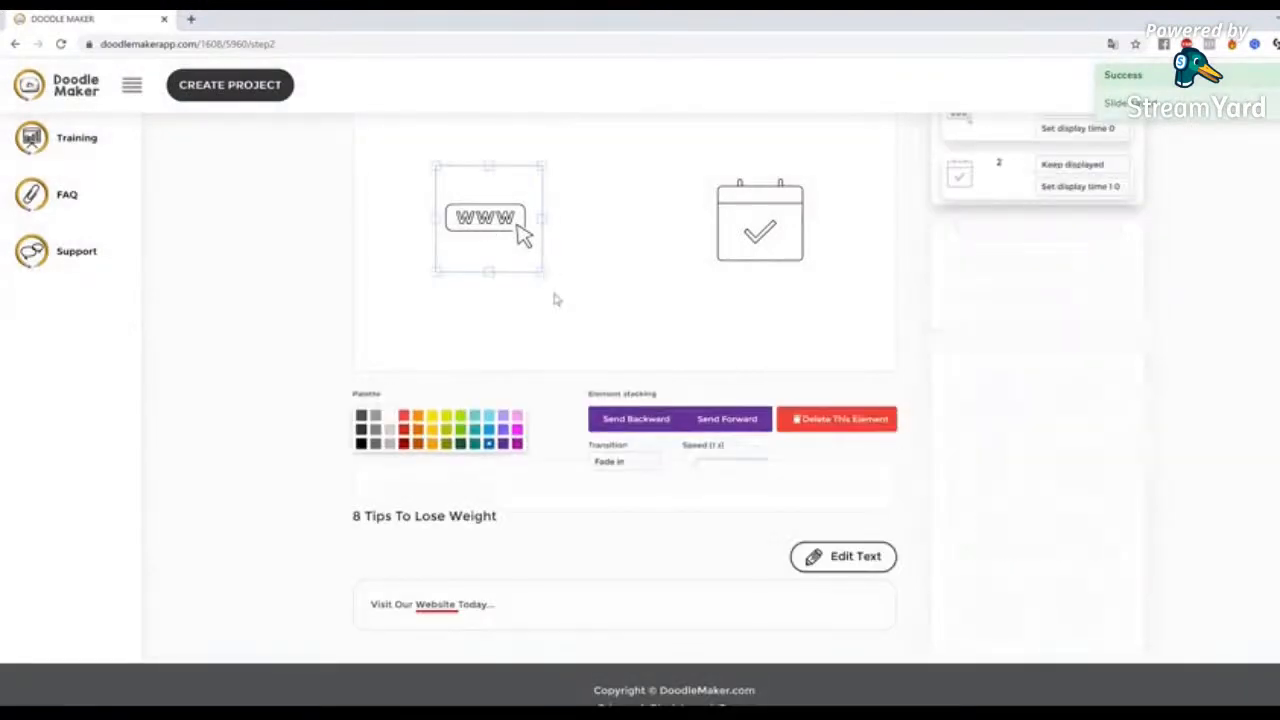
left_click(762, 220)
left_click(666, 236)
left_click(510, 224)
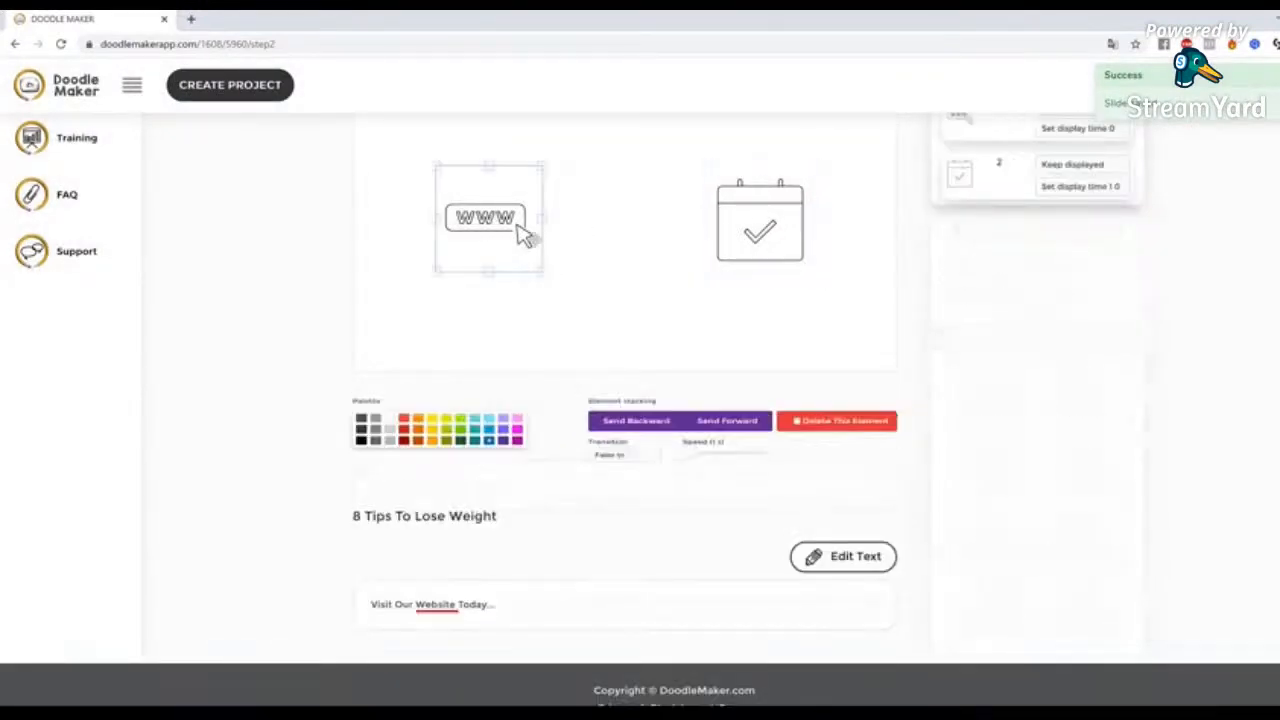
left_click(403, 429)
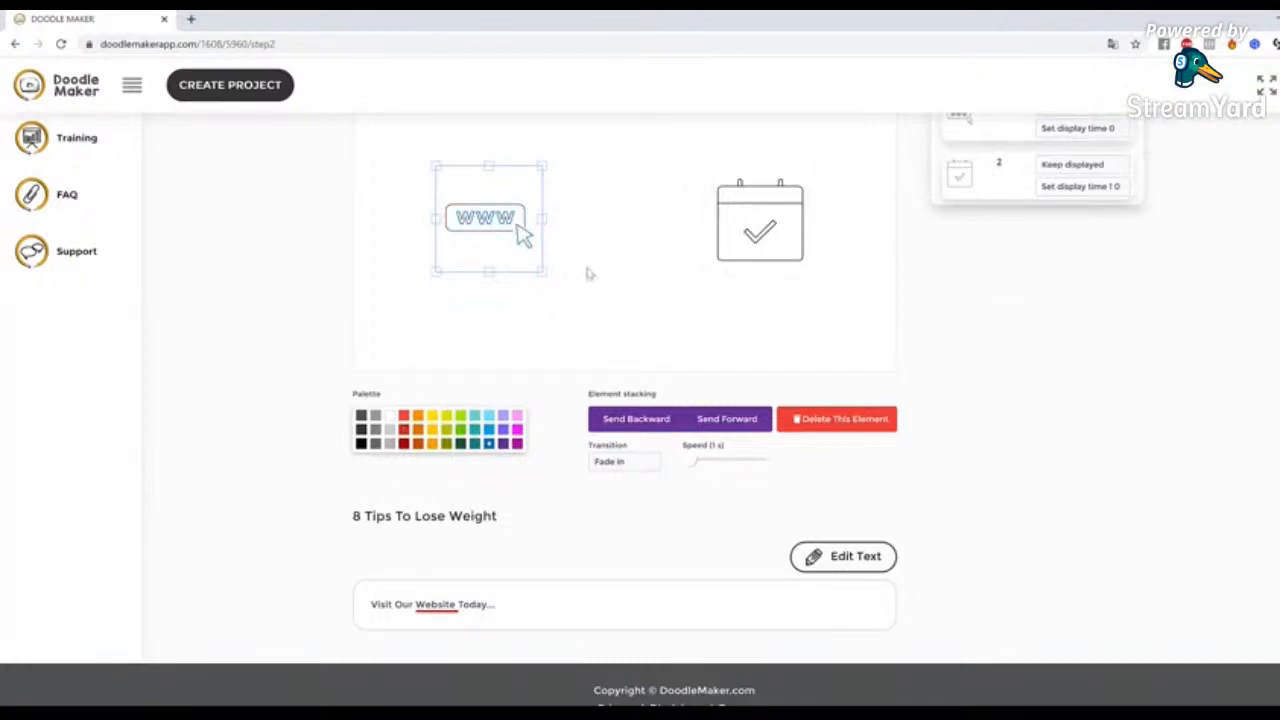
left_click(588, 273)
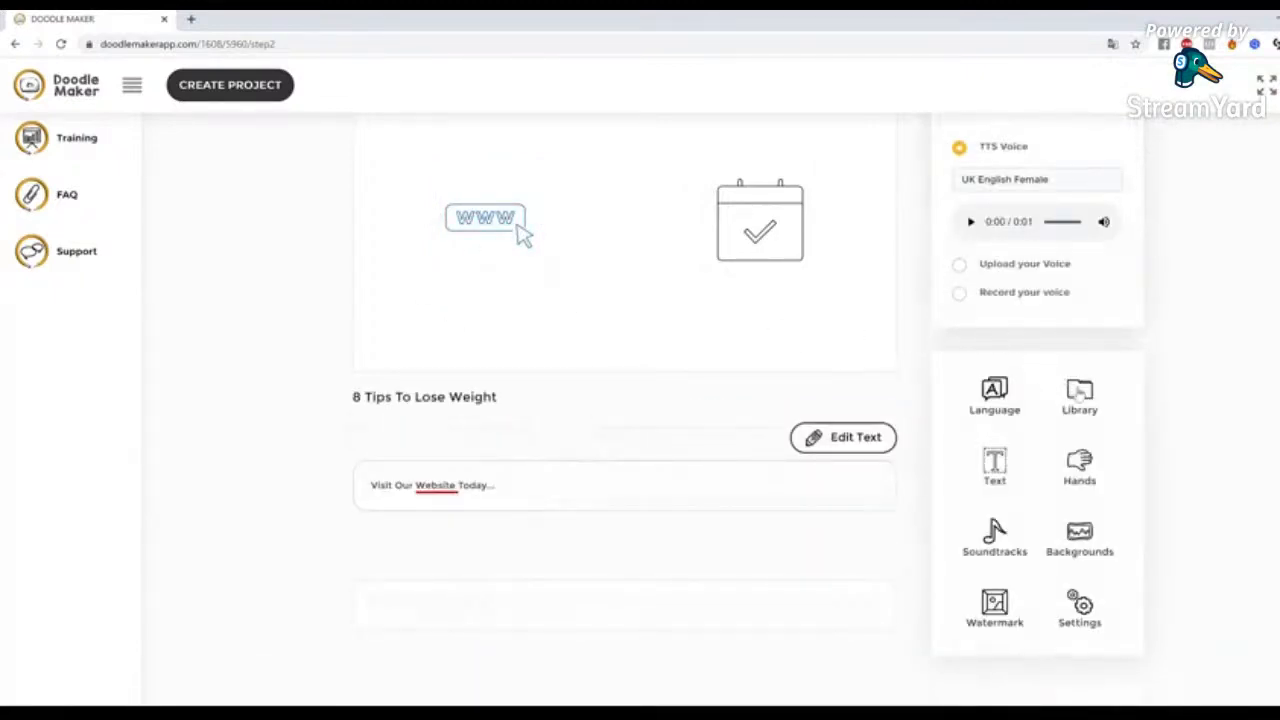
Search the JumpStory library for "website" and add the colourful browser-windows illustration to slide 8
left_click(1079, 395)
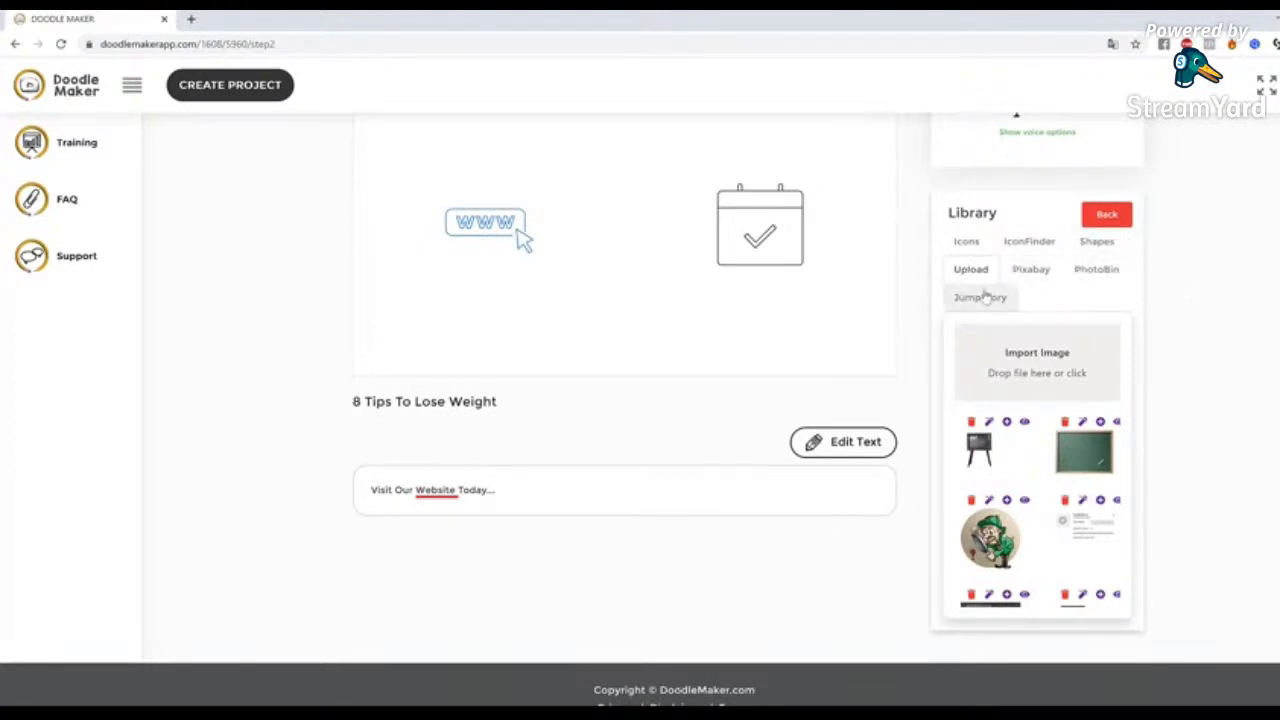
left_click(996, 303)
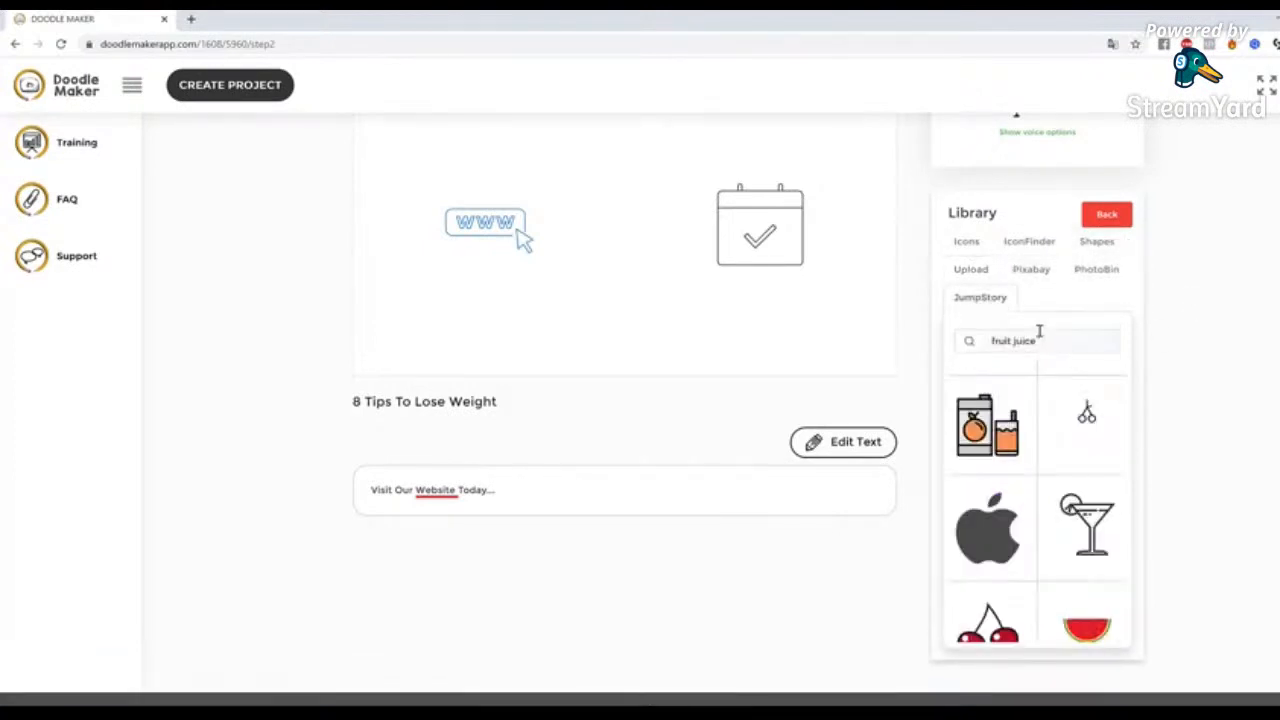
left_click_drag(1048, 335, 889, 334)
type("website")
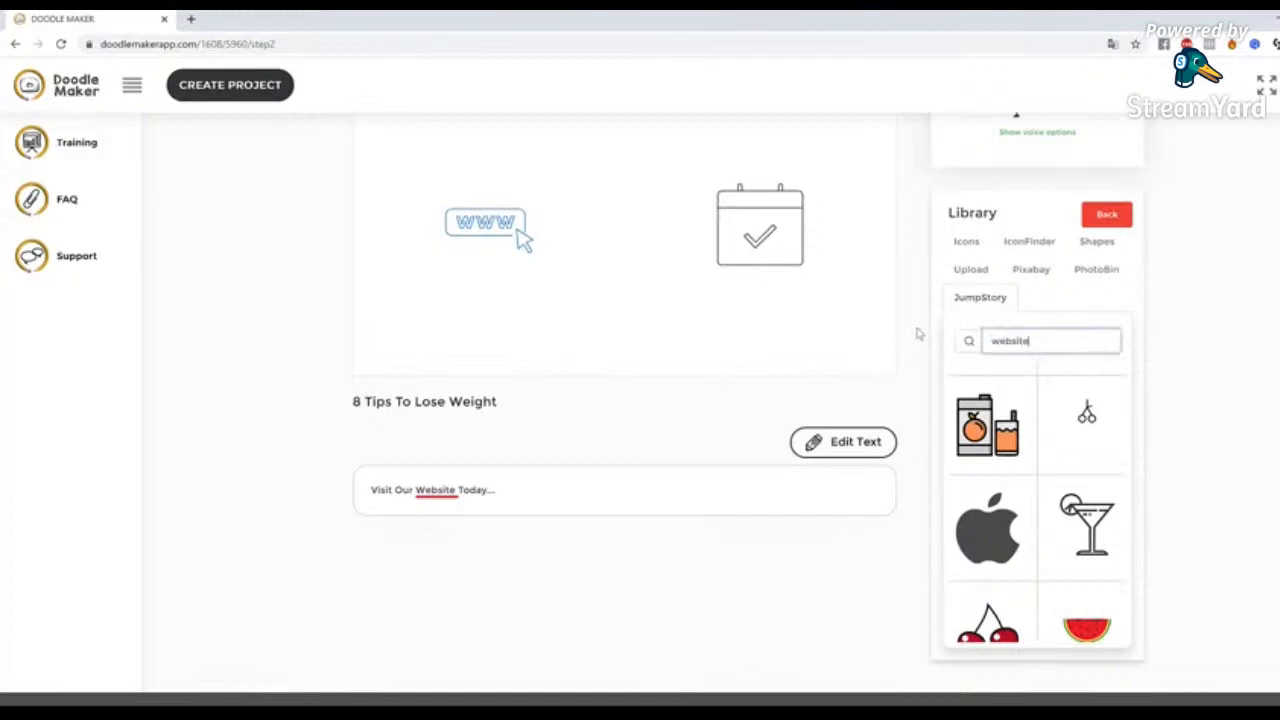
key("Return")
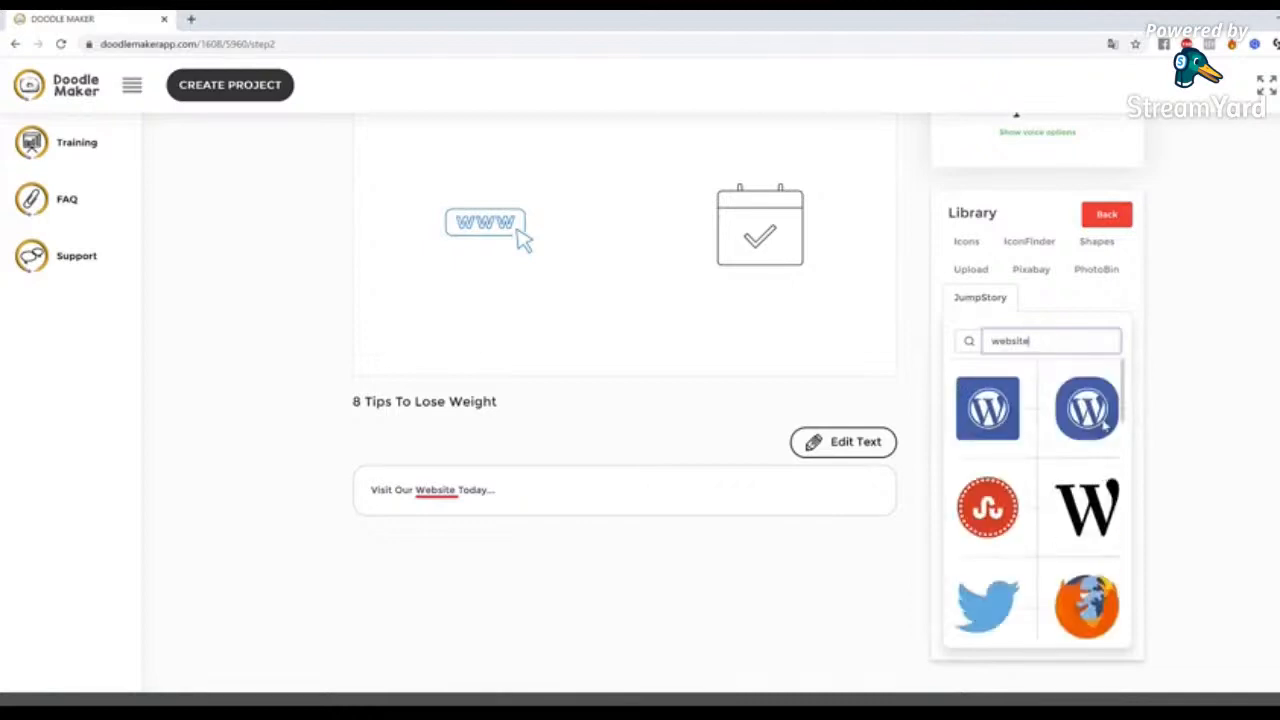
scroll(1104, 425, "down", 5)
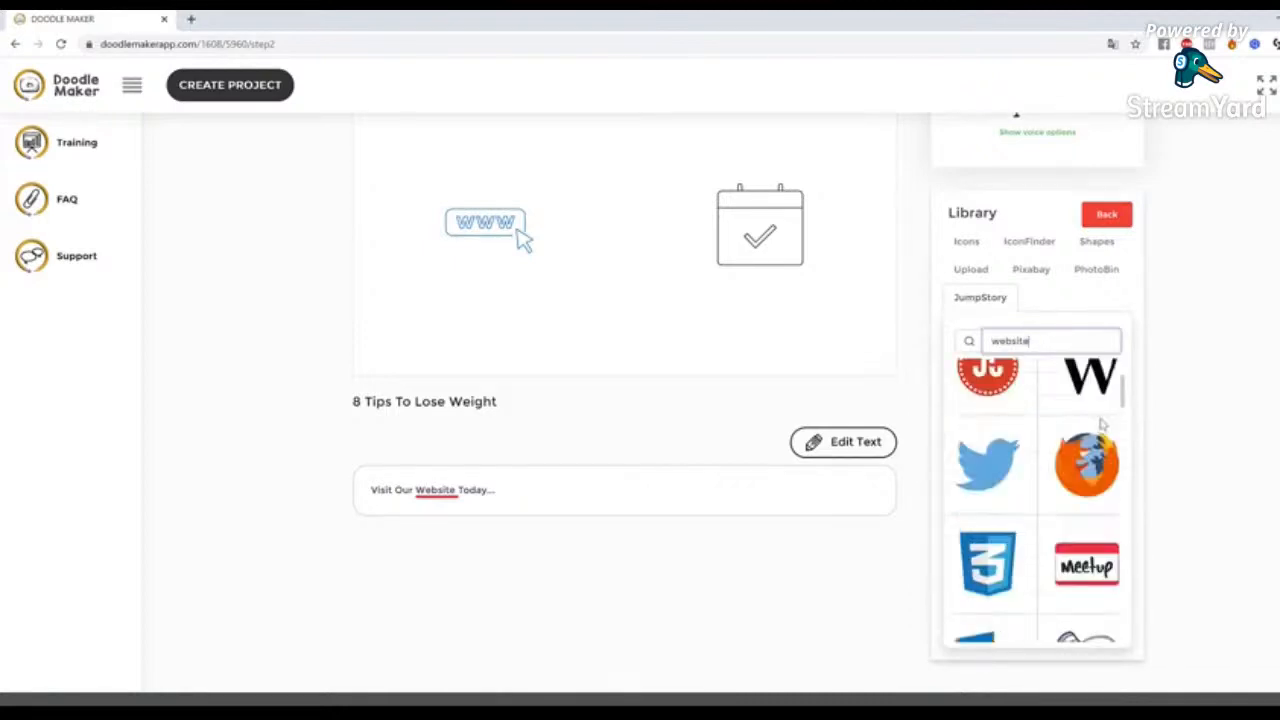
scroll(1103, 423, "down", 10)
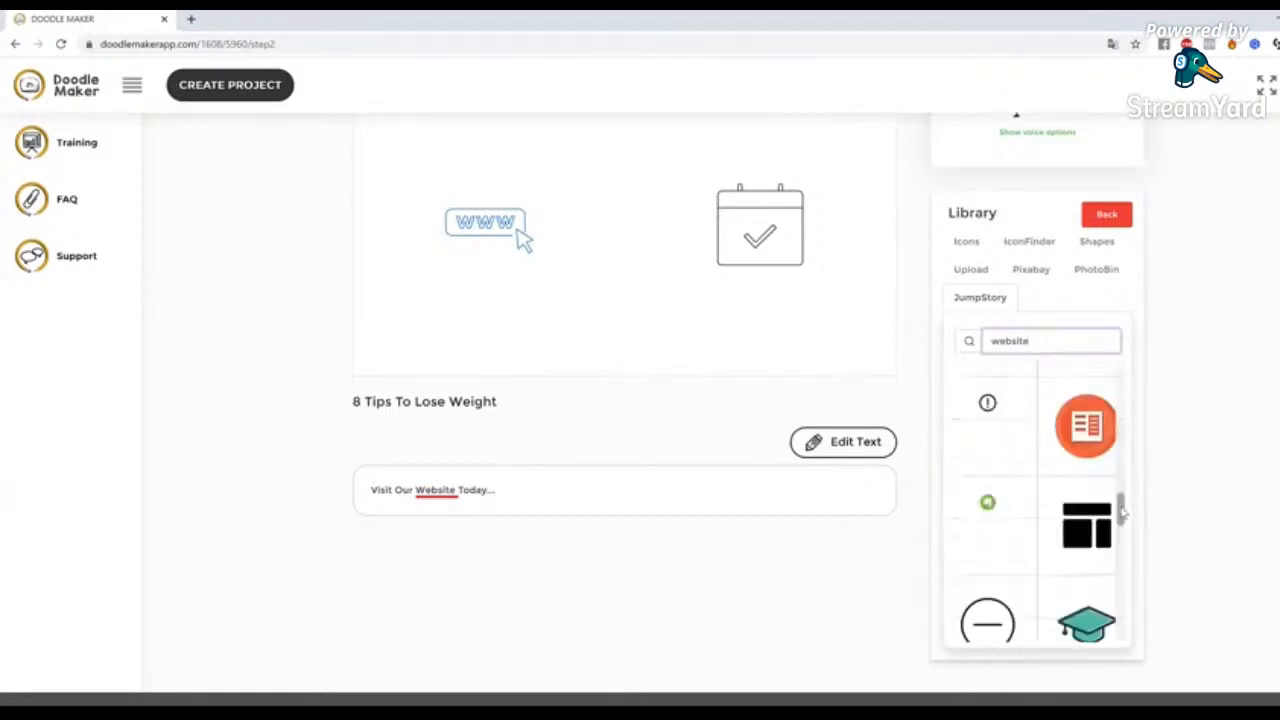
left_click(1122, 512)
scroll(1122, 512, "up", 5)
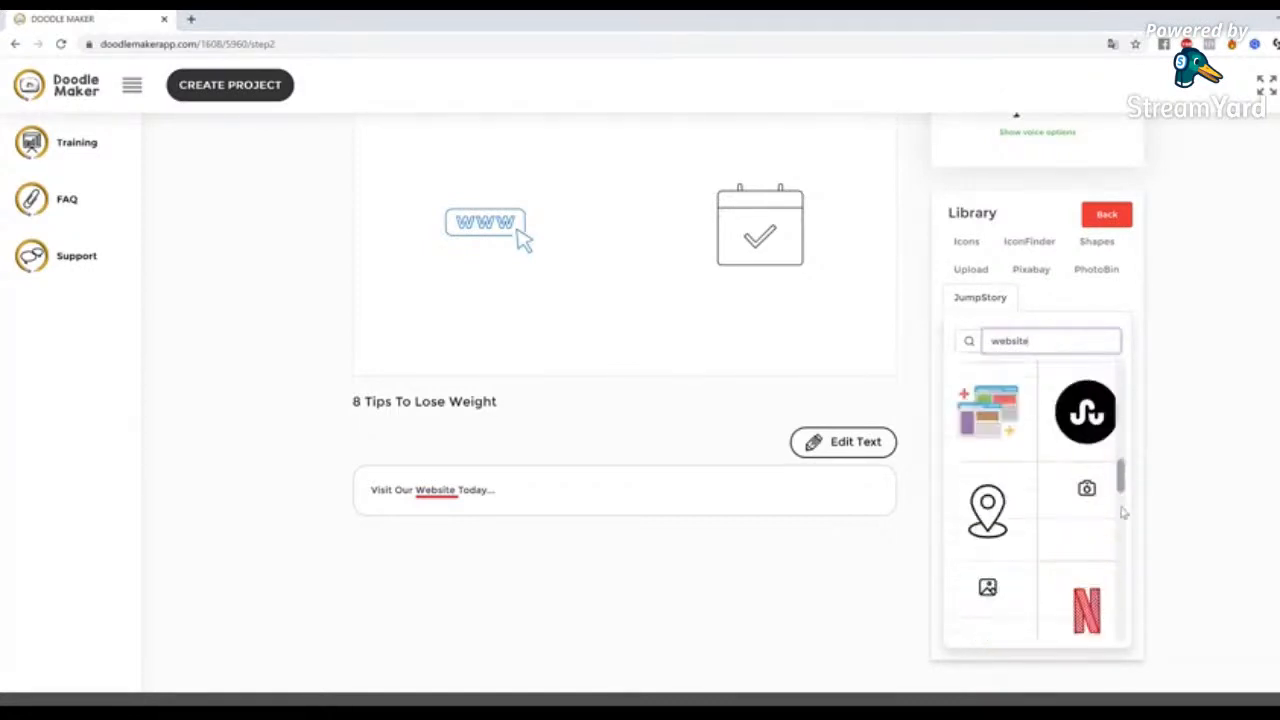
left_click(1001, 560)
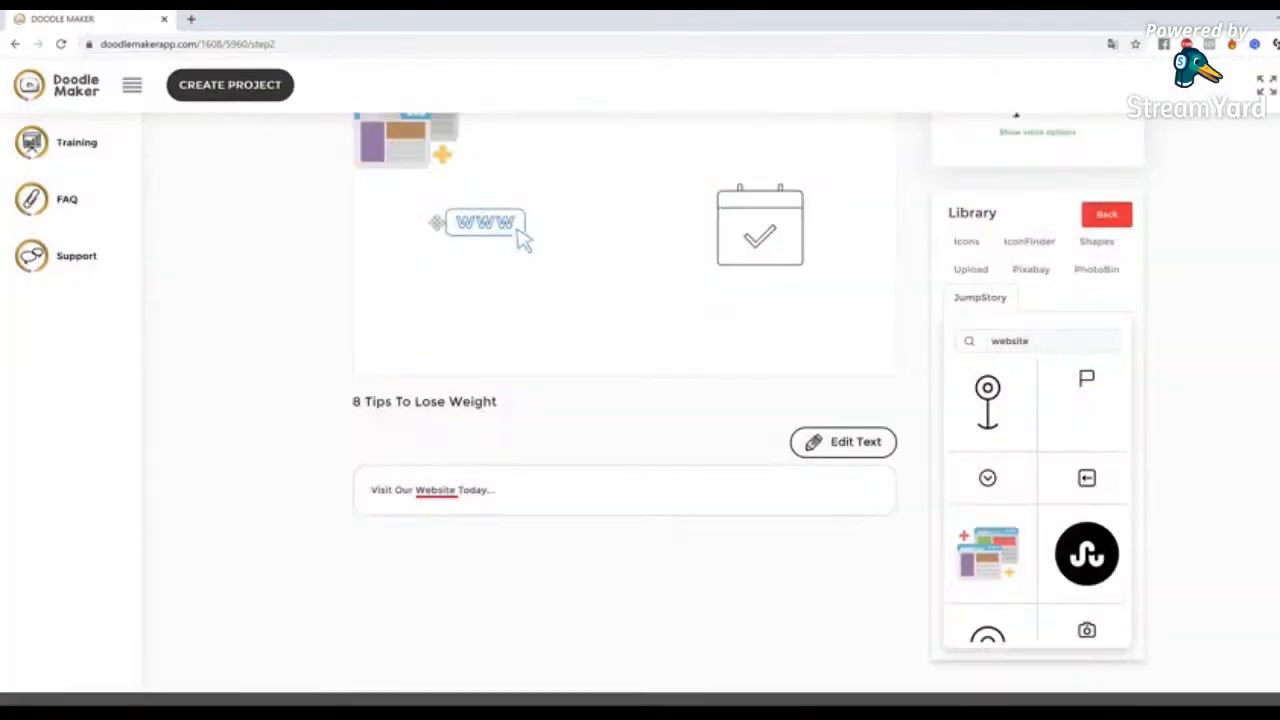
Delete the WWW icon from slide 8 and enlarge the browser-windows illustration in its place beside the calendar icon
left_click(520, 238)
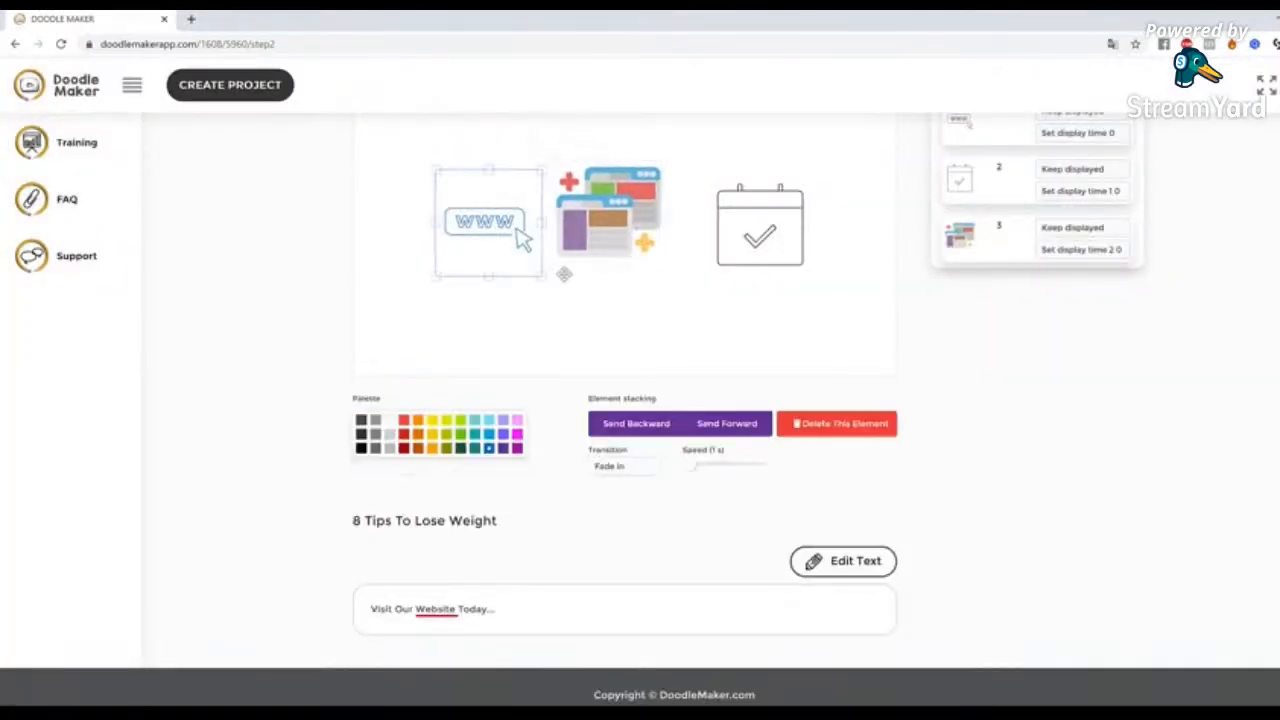
left_click(836, 423)
left_click_drag(660, 258, 624, 316)
scroll(960, 485, "up", 3)
left_click(604, 438)
left_click_drag(530, 388, 544, 384)
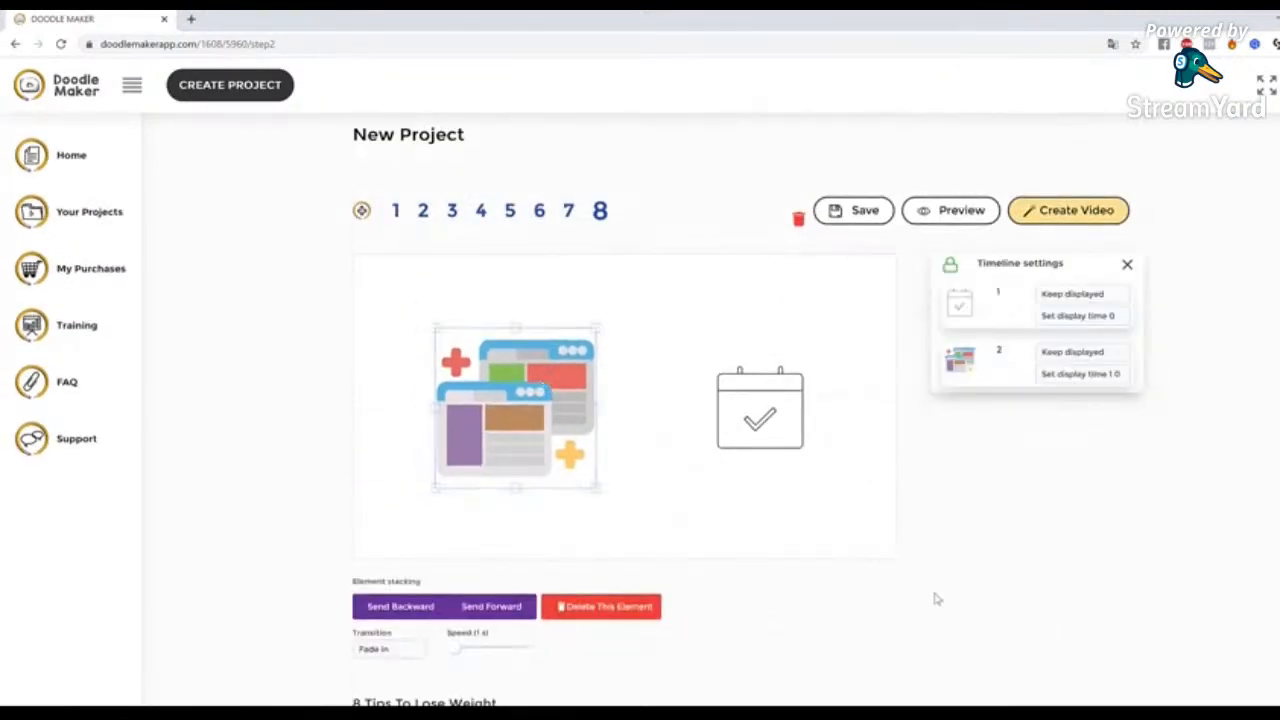
left_click(638, 526)
left_click(548, 404)
Set the browser-windows illustration's transition to Hand drawing and enlarge it slightly
scroll(548, 576, "down", 1)
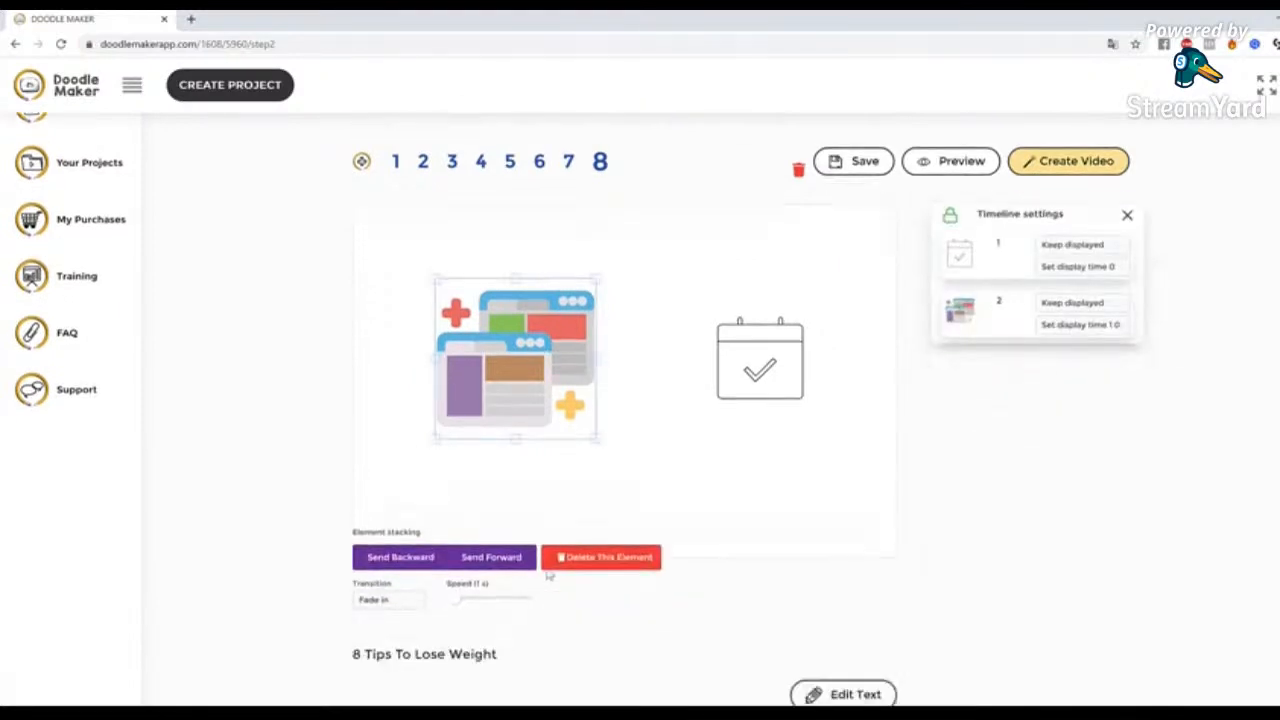
scroll(548, 576, "down", 1)
left_click(389, 578)
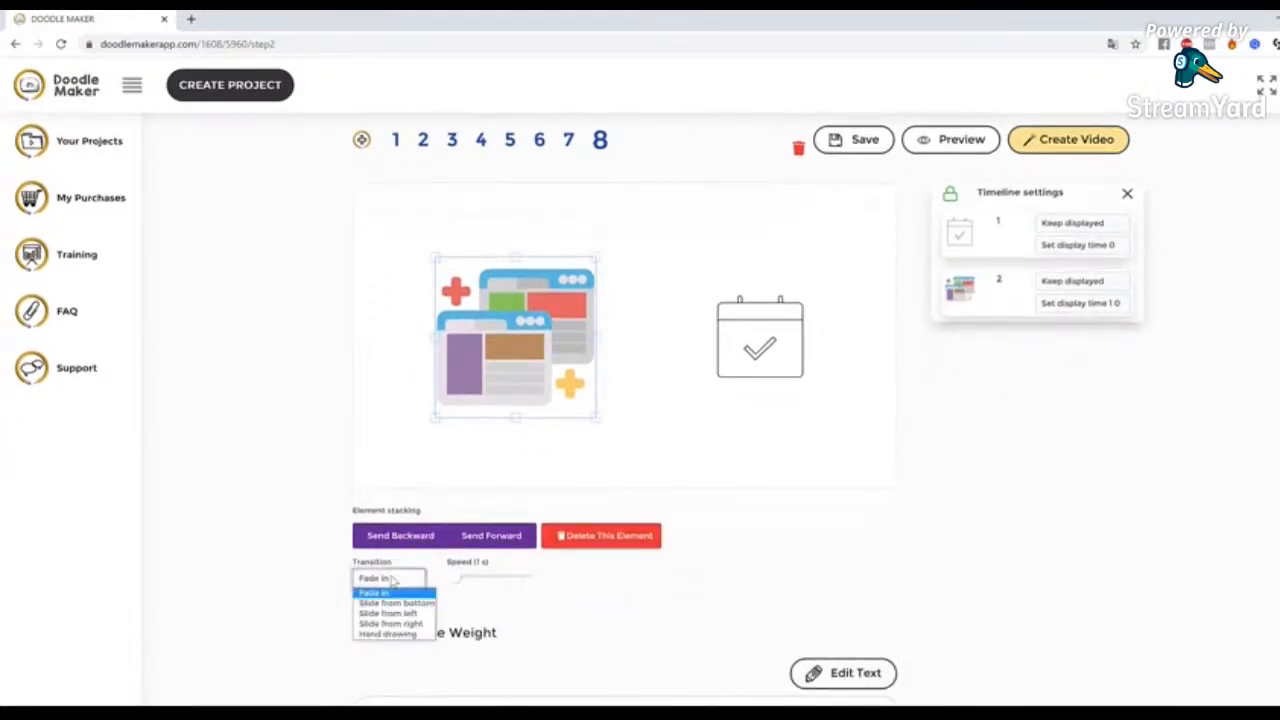
left_click(406, 636)
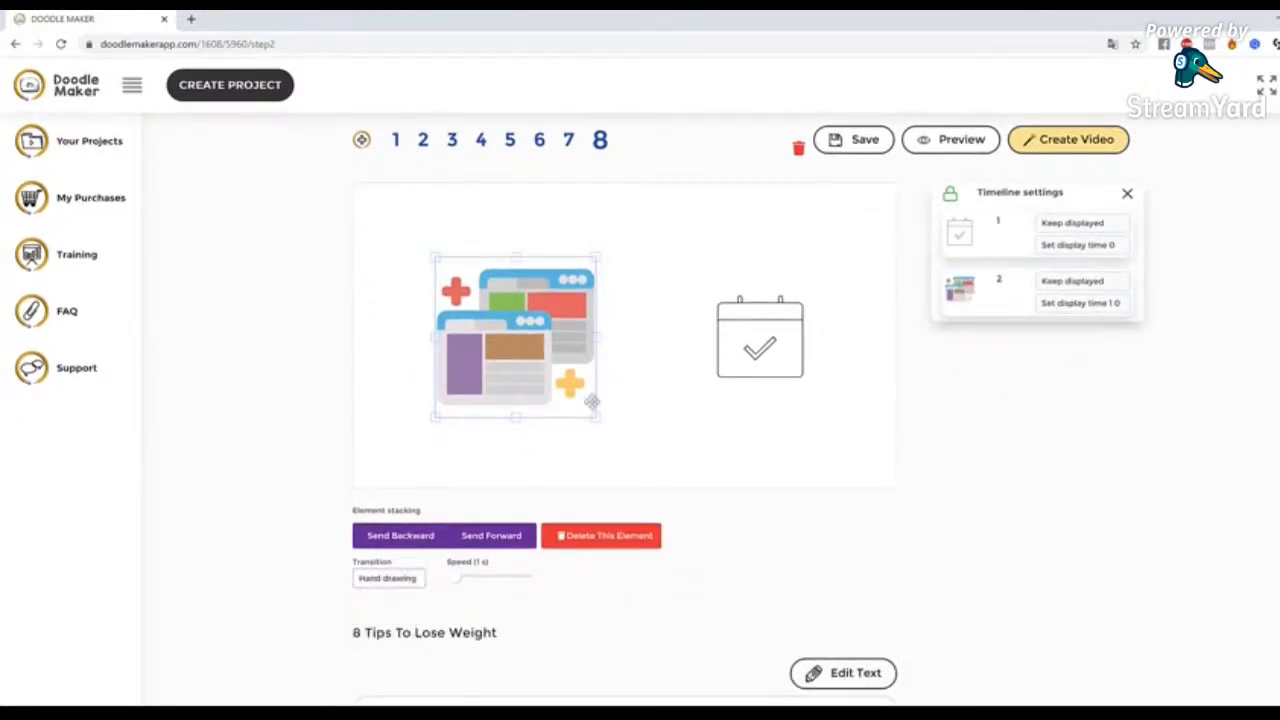
left_click(686, 386)
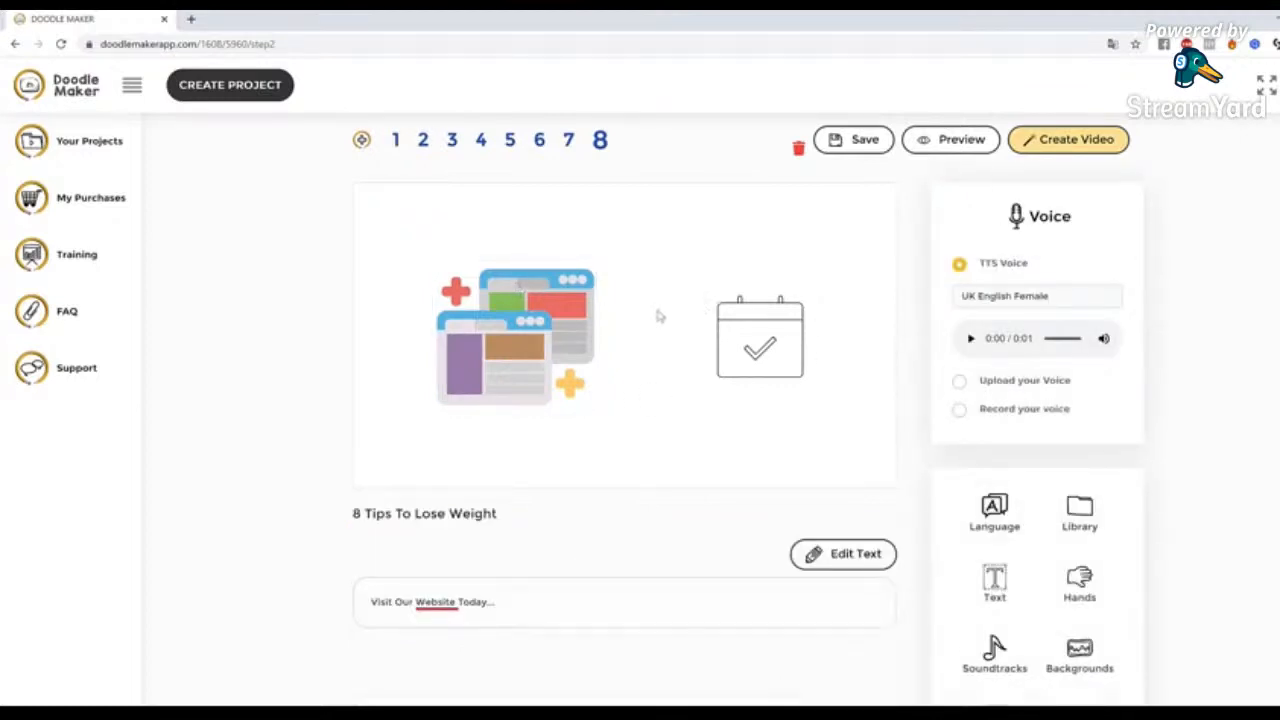
left_click_drag(495, 327, 502, 325)
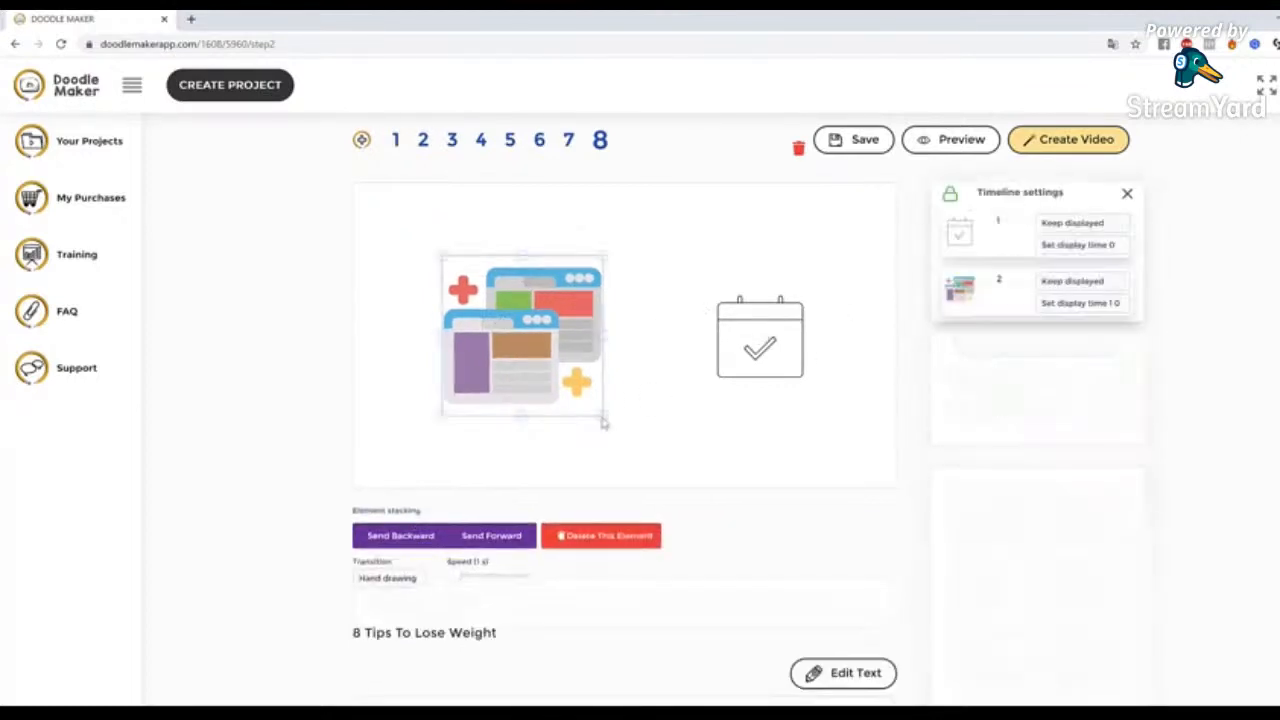
left_click_drag(606, 421, 623, 437)
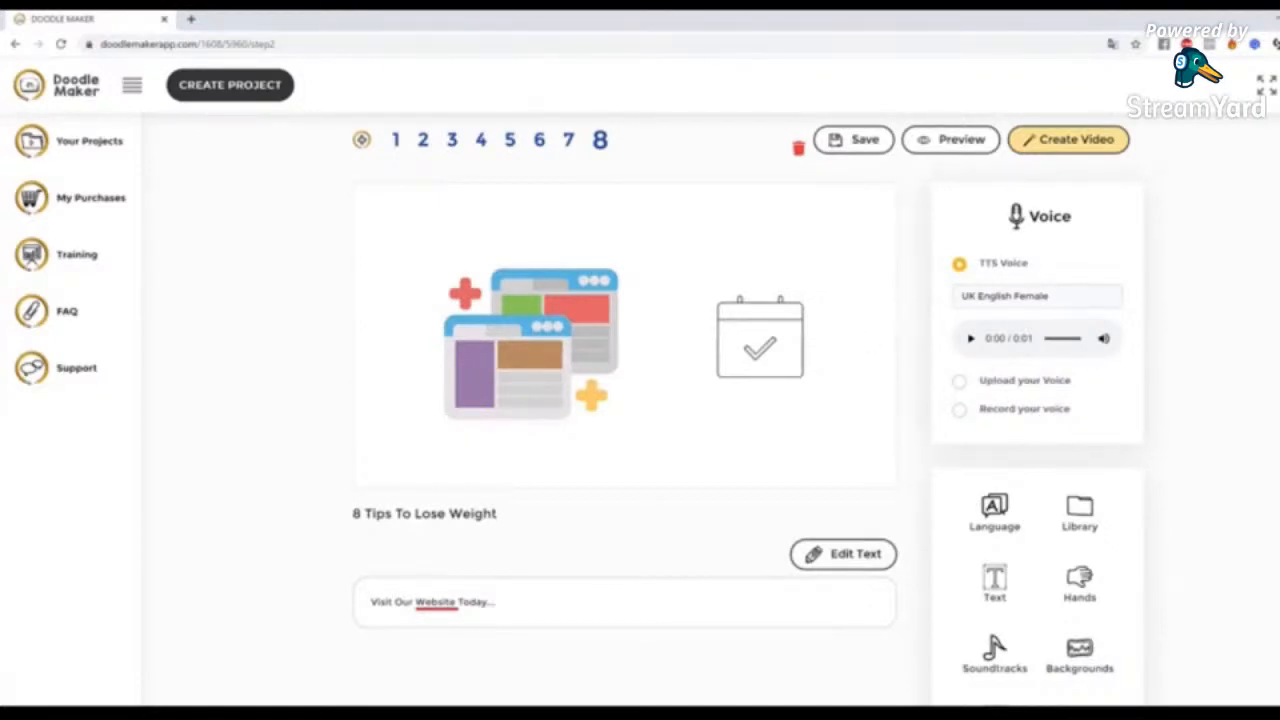
Delete the browser-windows illustration and the calendar icon to clear slide 8
scroll(625, 400, "up", 1)
scroll(625, 400, "up", 1)
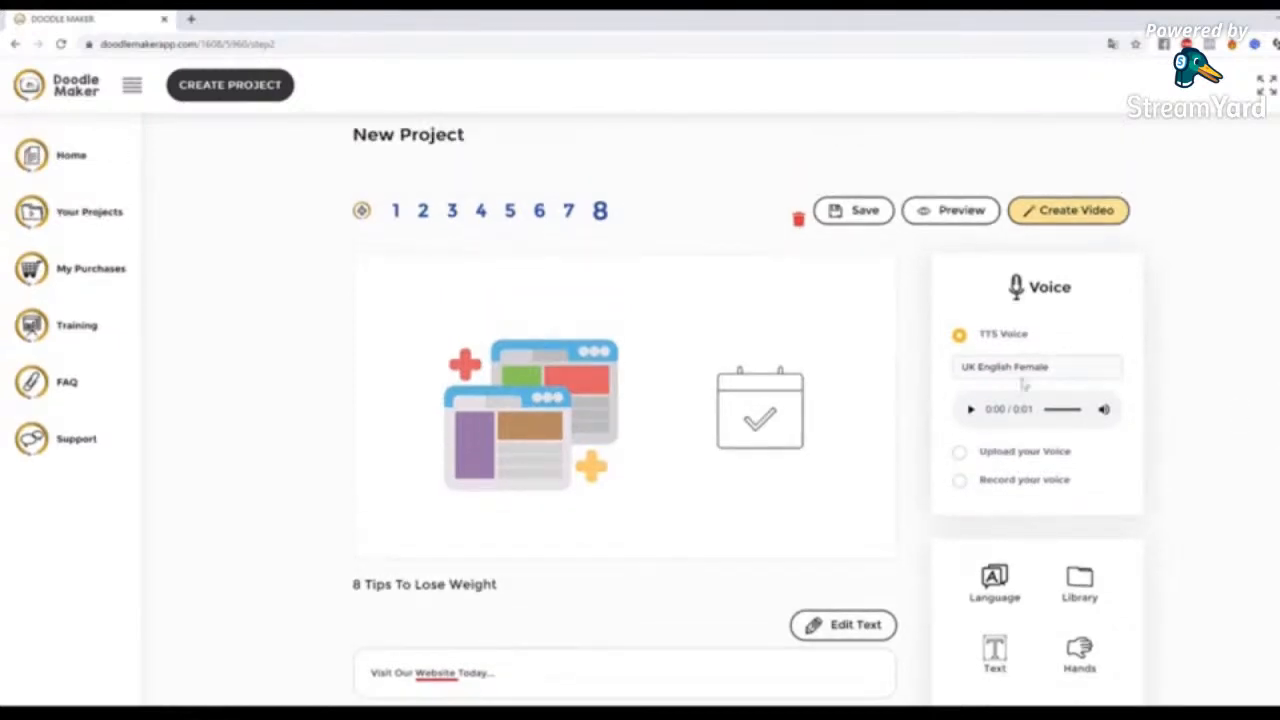
left_click(579, 405)
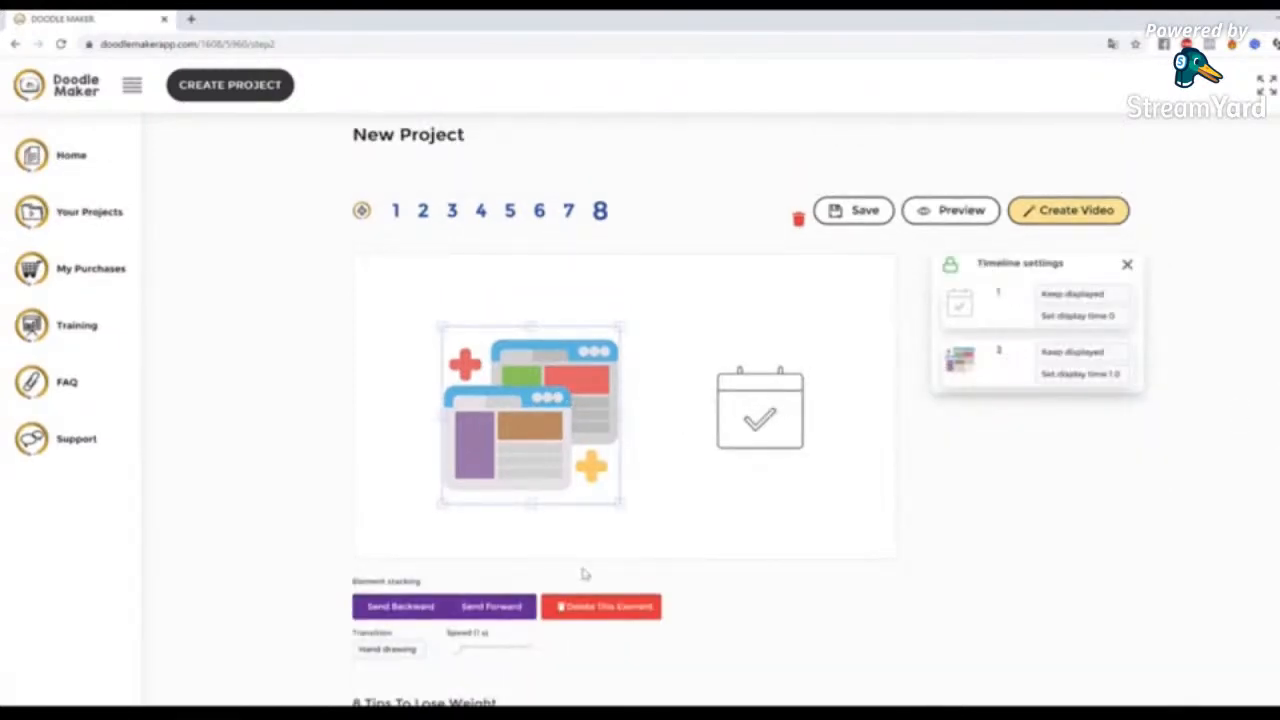
left_click(616, 606)
left_click(758, 430)
scroll(755, 578, "down", 2)
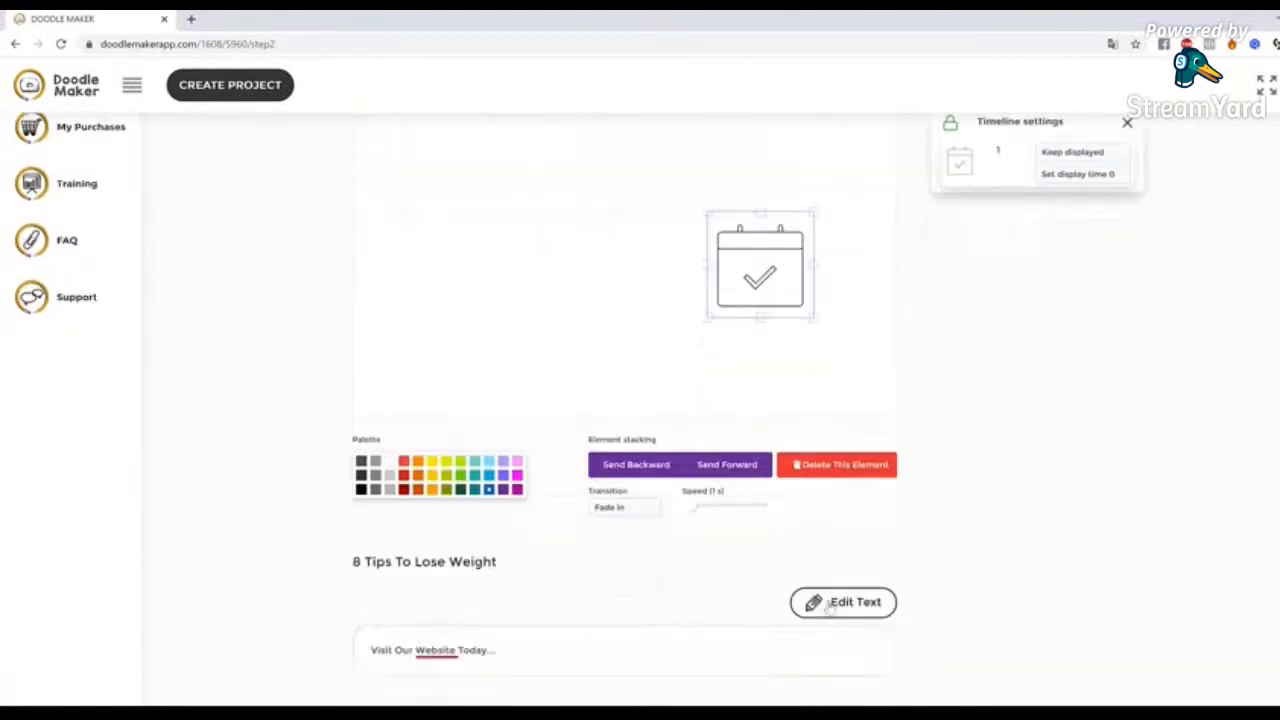
left_click(836, 465)
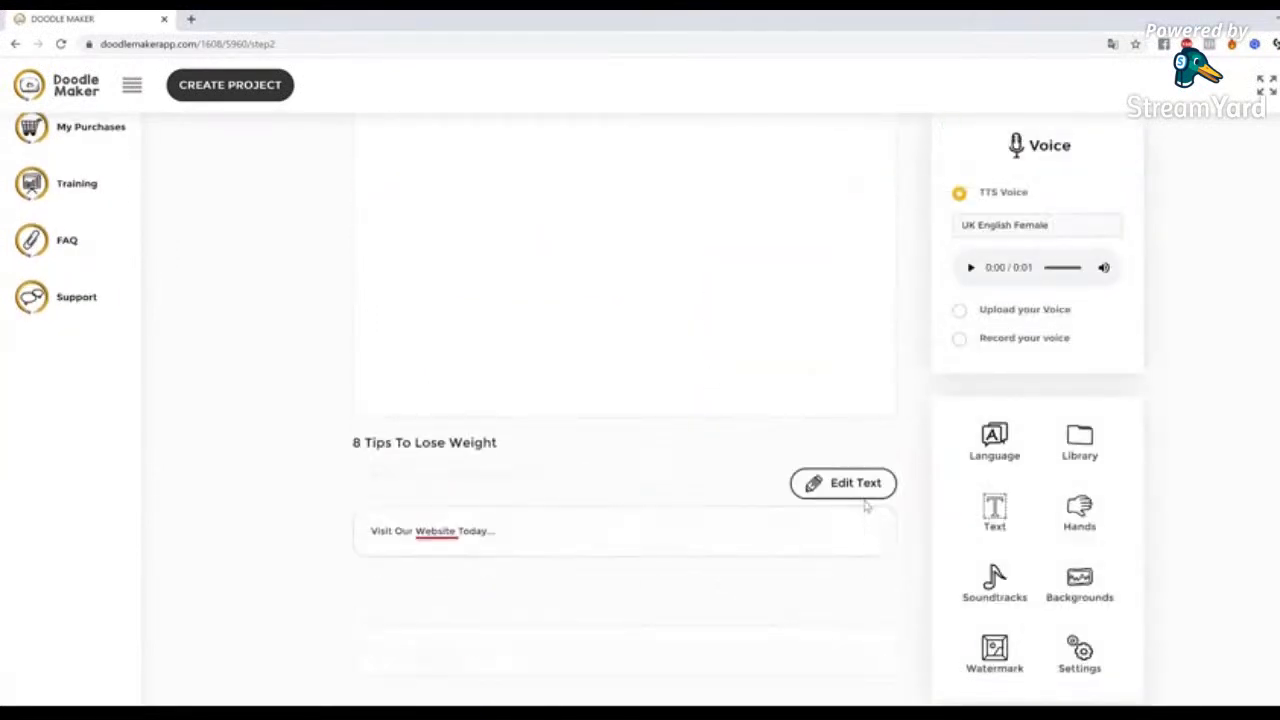
scroll(1193, 475, "up", 2)
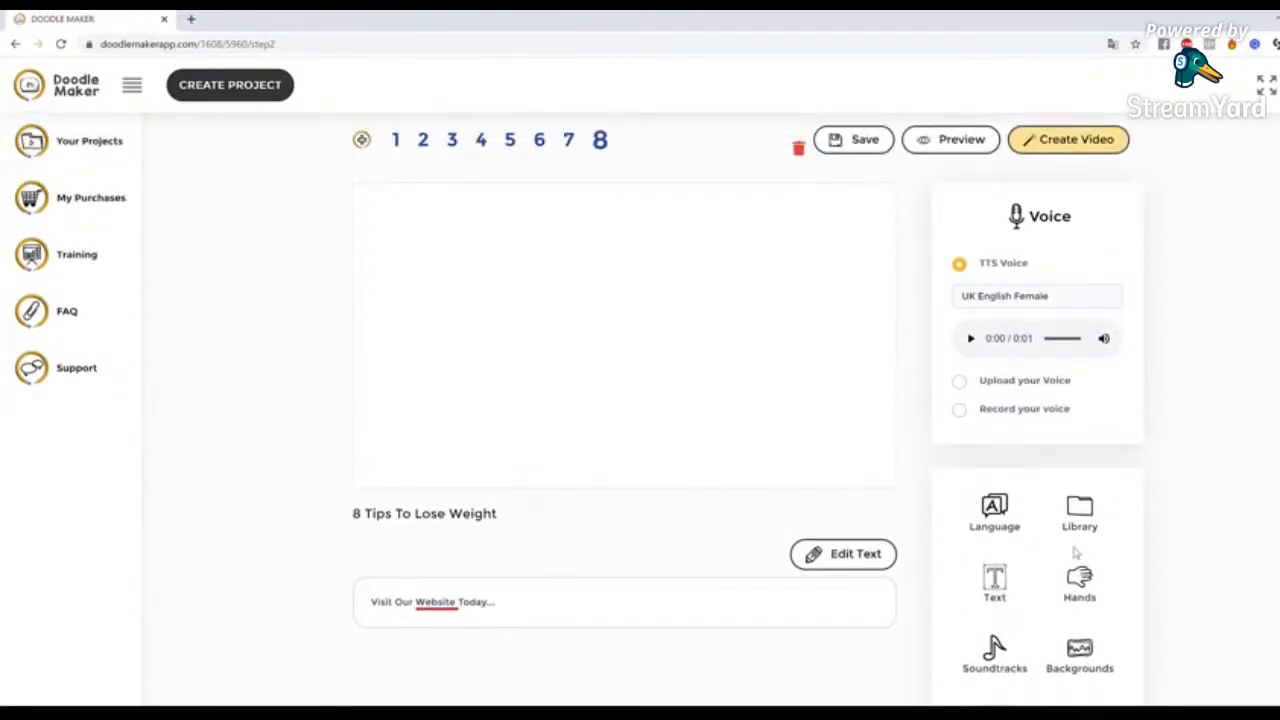
Replace slide 8's text with "Call Us Today" and save it without rebuilding the scene
left_click(509, 605)
left_click_drag(509, 600, 86, 606)
type("Call U")
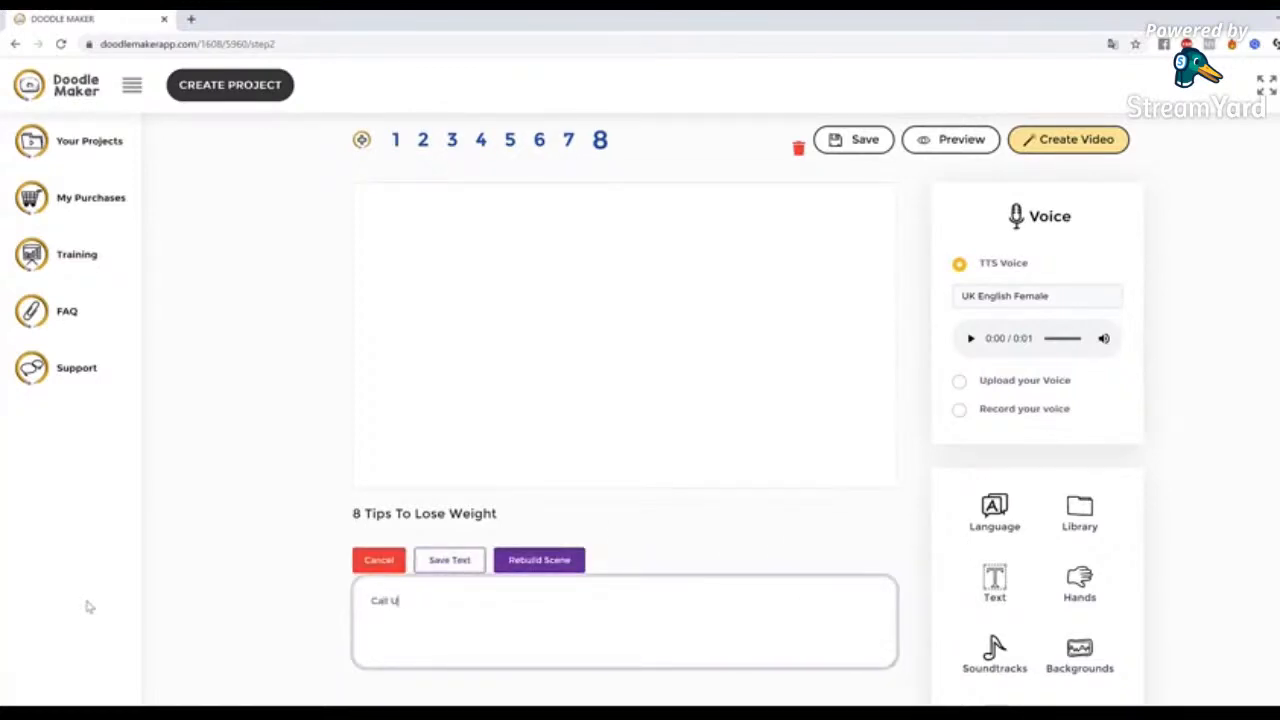
type("s Today")
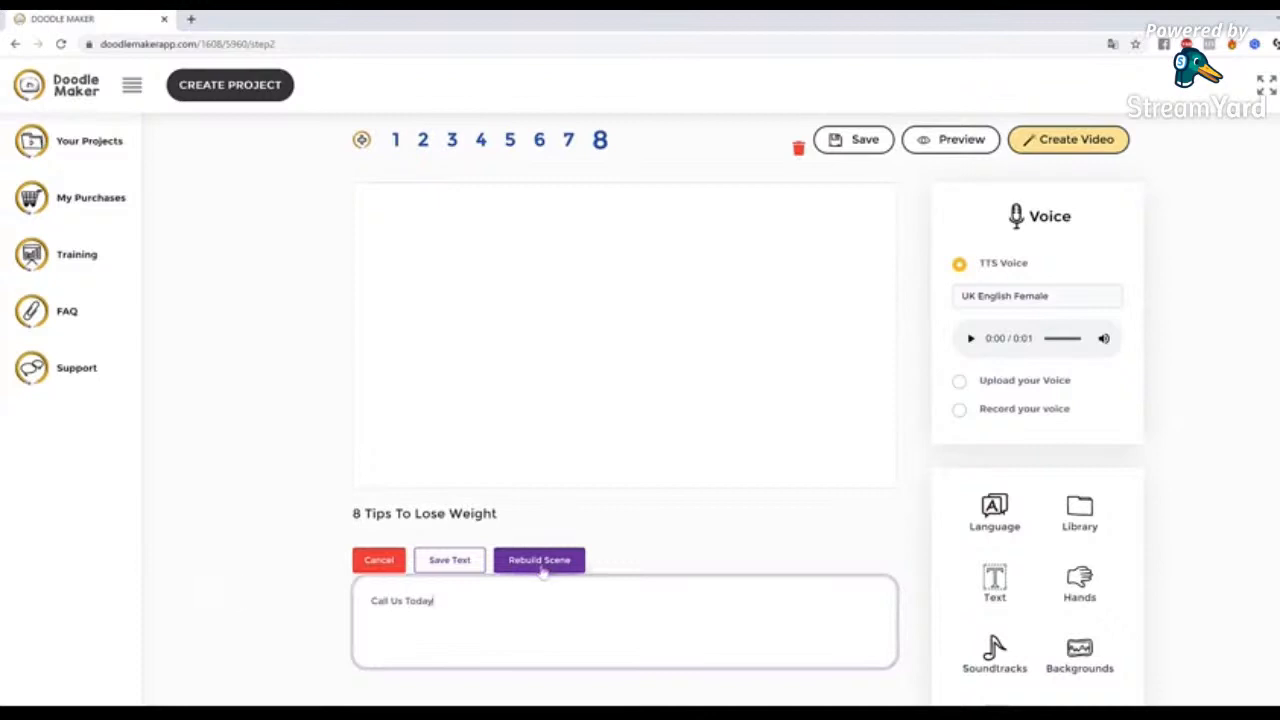
left_click(450, 564)
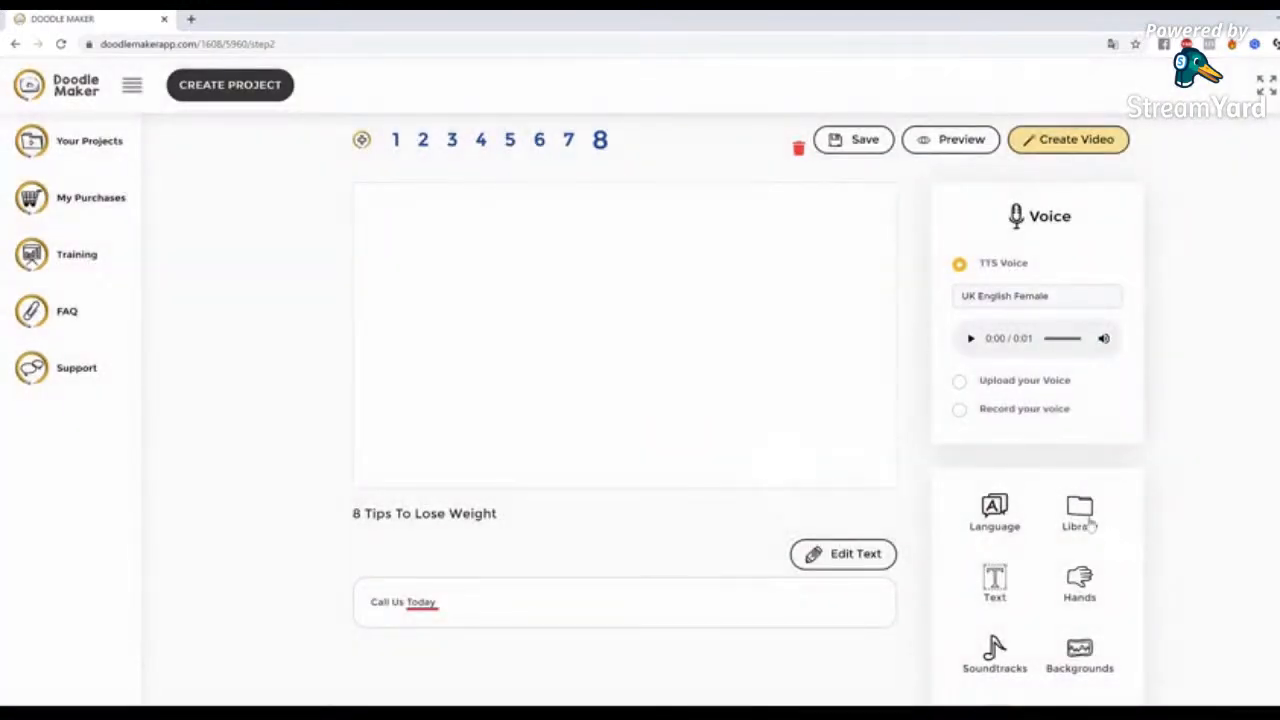
Search the Pixabay image library for "phone call"
left_click(1079, 512)
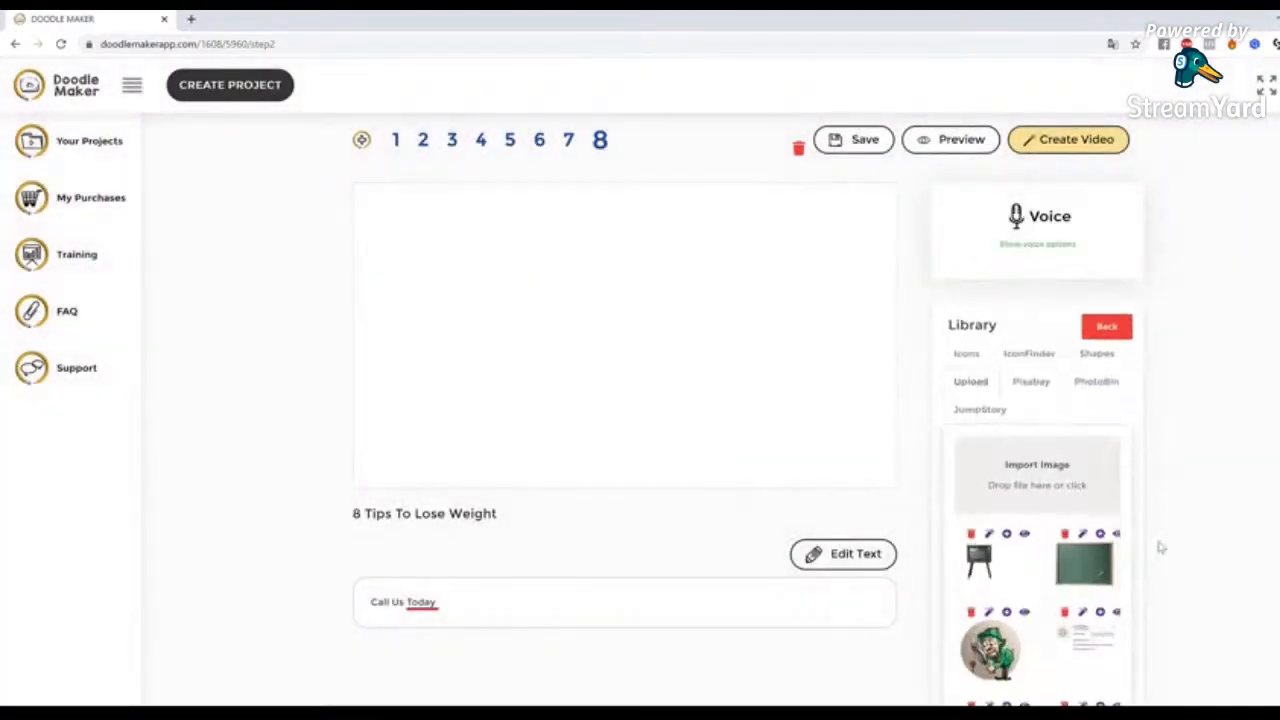
scroll(1155, 486, "down", 2)
scroll(1158, 485, "up", 3)
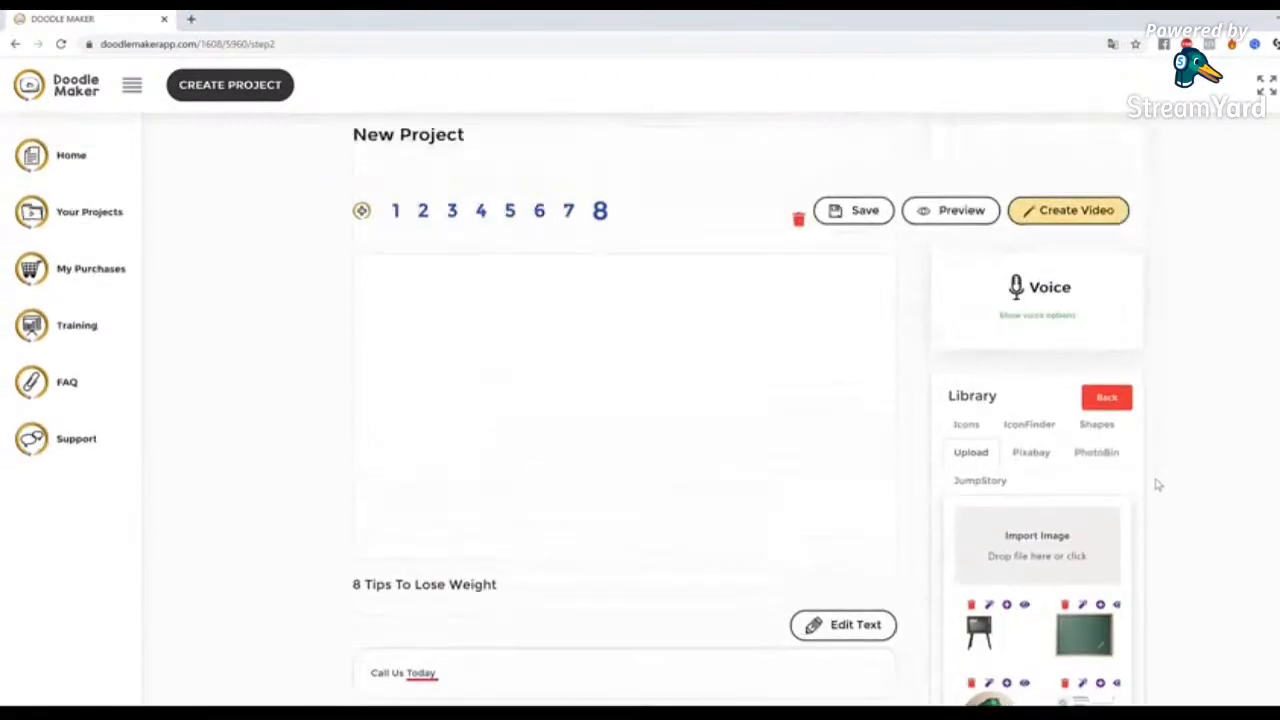
left_click(1004, 484)
left_click(1048, 524)
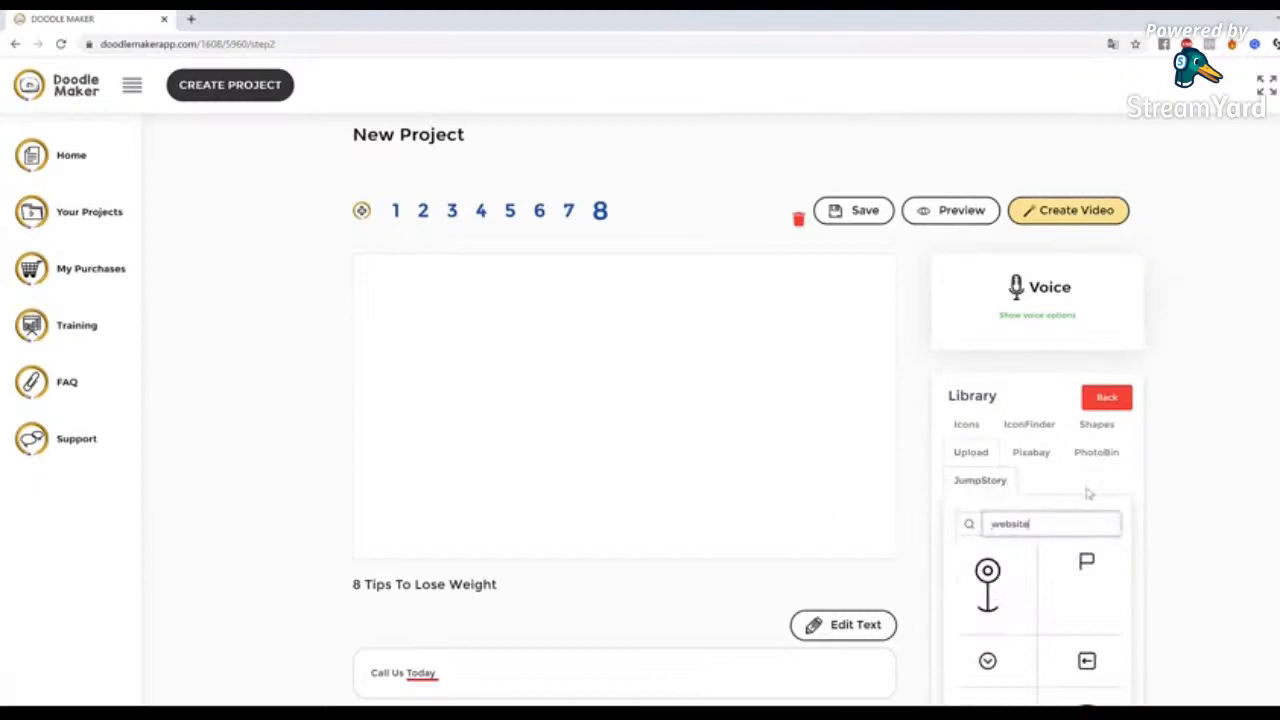
left_click(1039, 456)
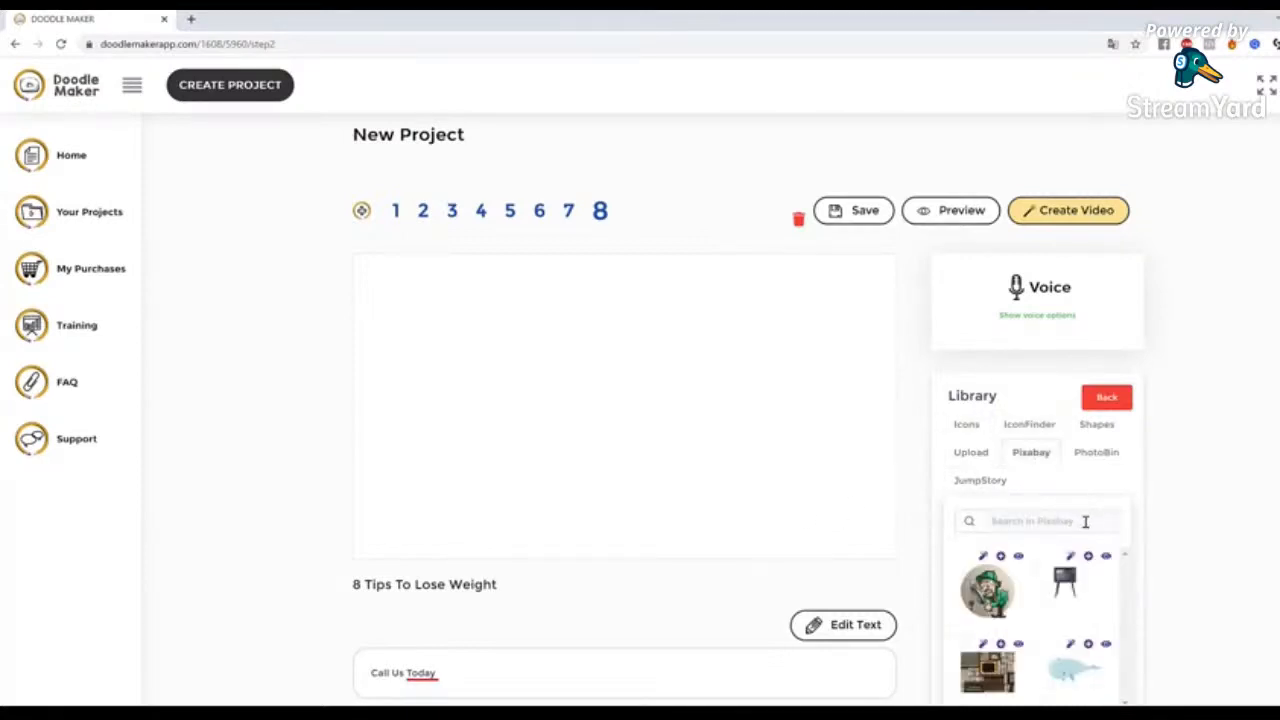
left_click(1085, 521)
type("ti")
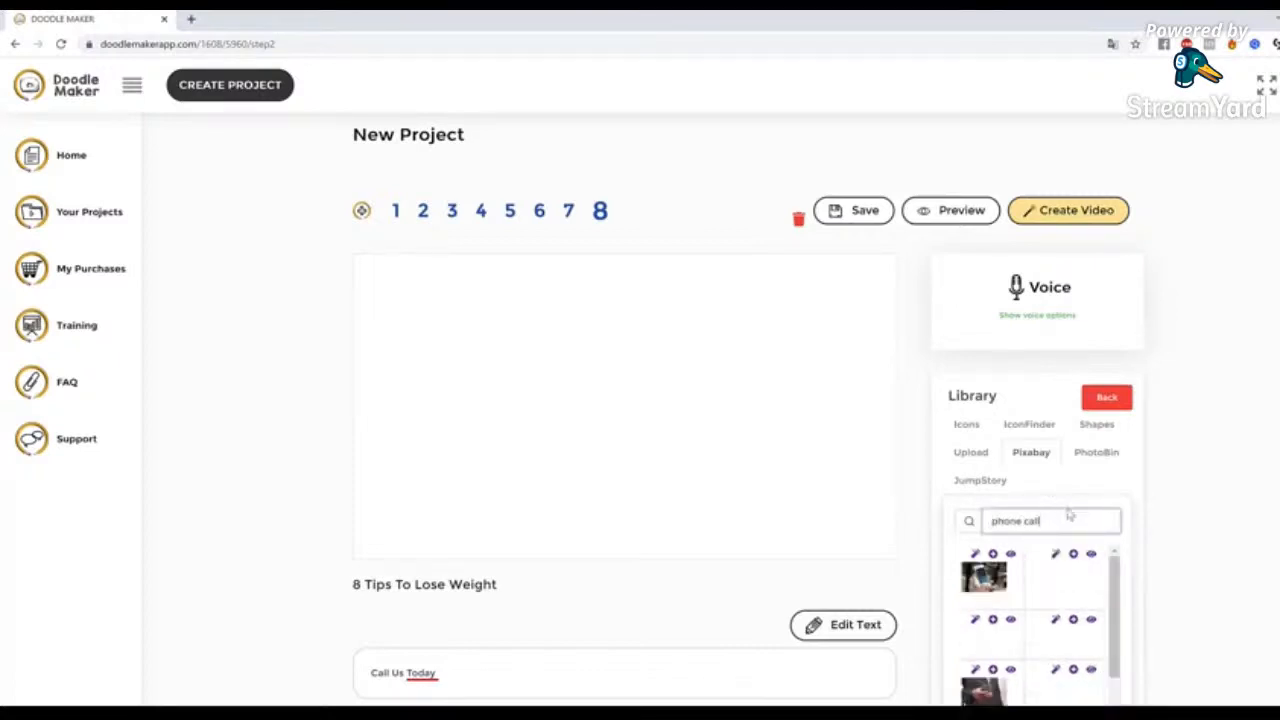
Look through the phone call images and preview the photo of a hand holding a white smartphone
scroll(1202, 547, "down", 1)
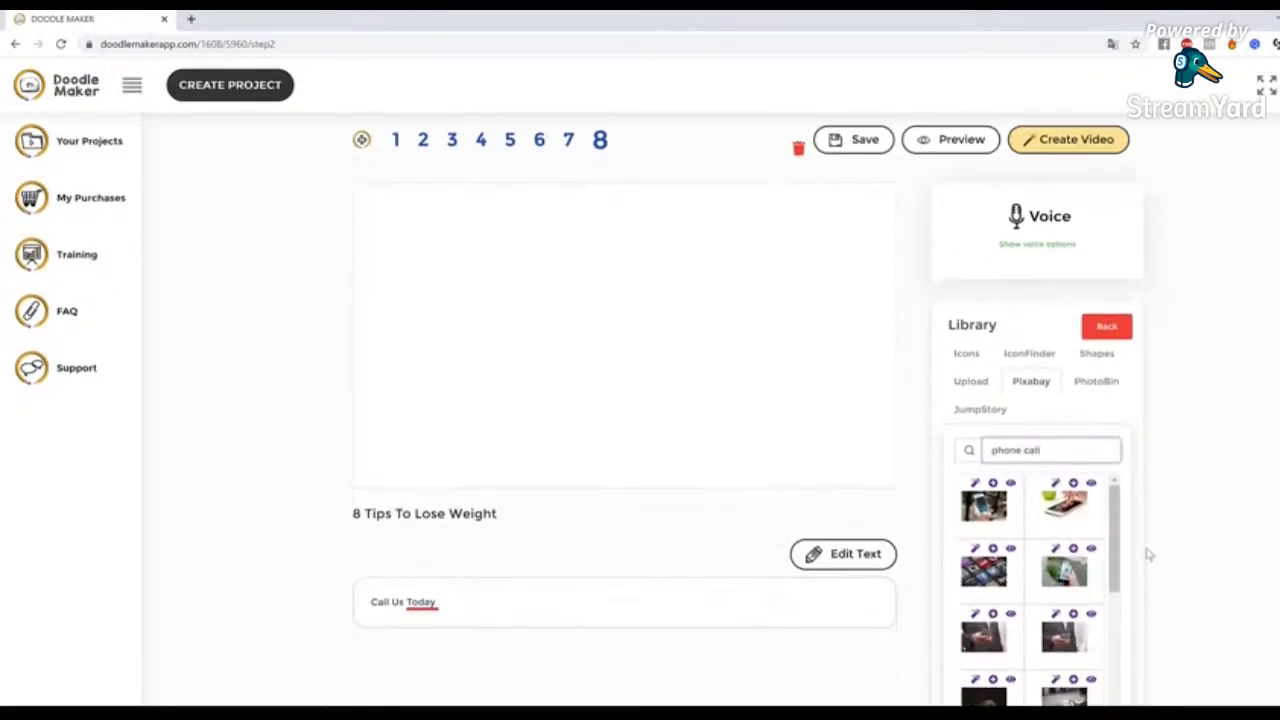
scroll(1087, 588, "down", 5)
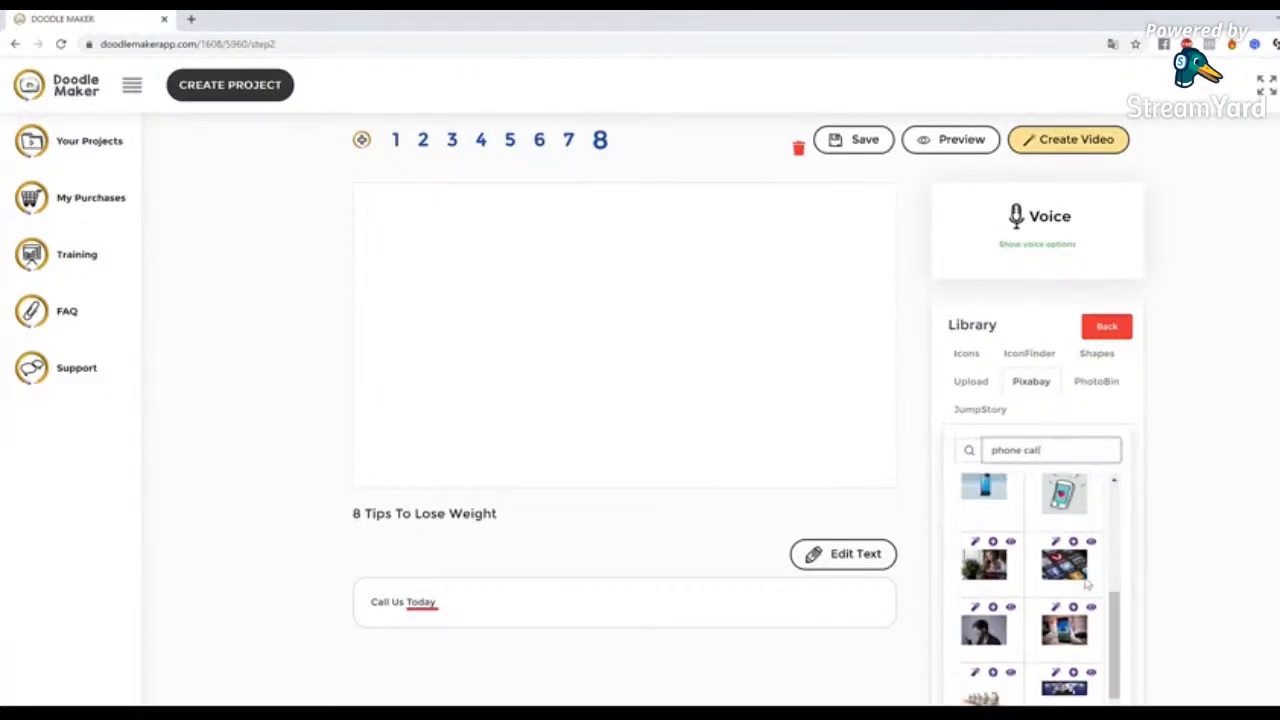
scroll(1087, 588, "down", 1)
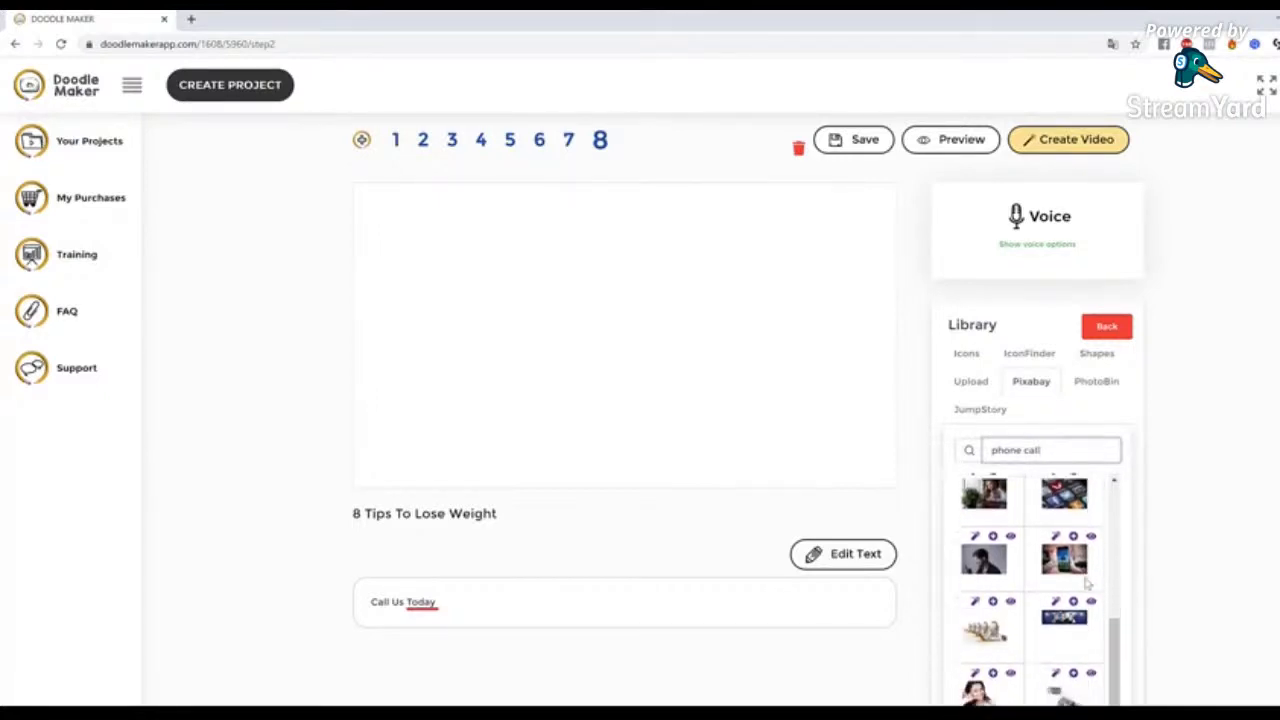
scroll(1087, 585, "down", 1)
scroll(1087, 585, "up", 8)
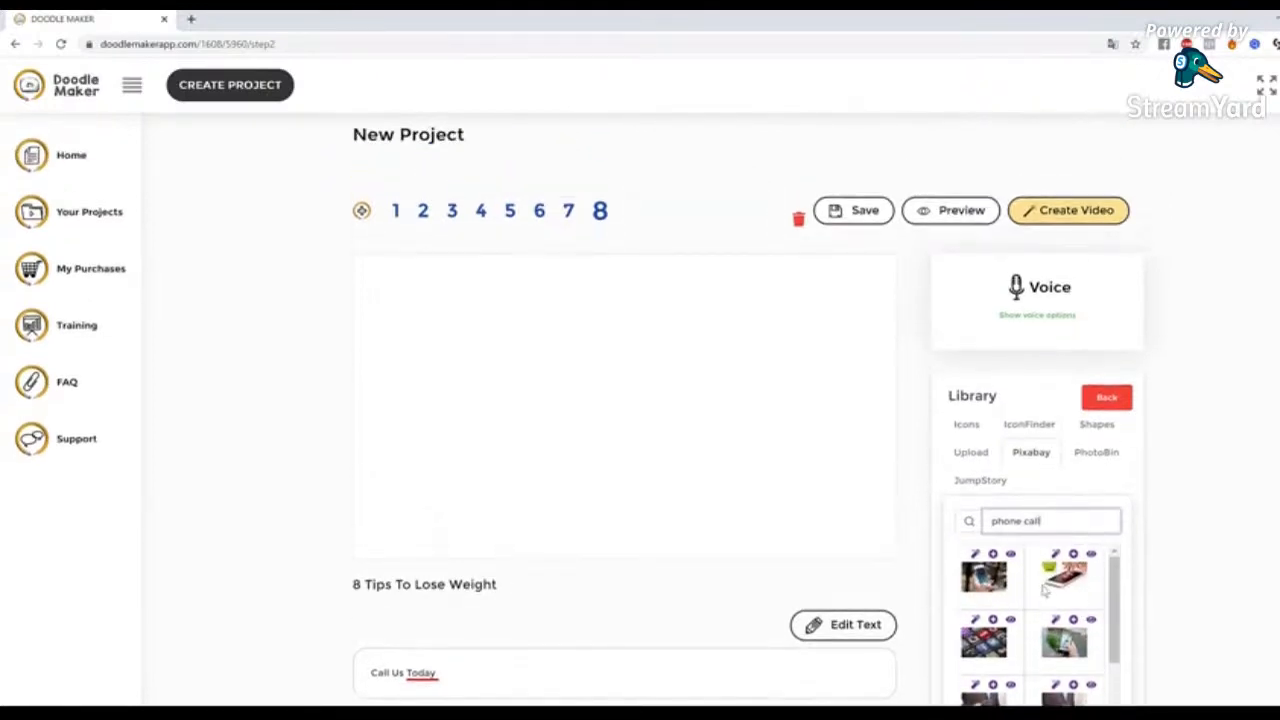
left_click(986, 586)
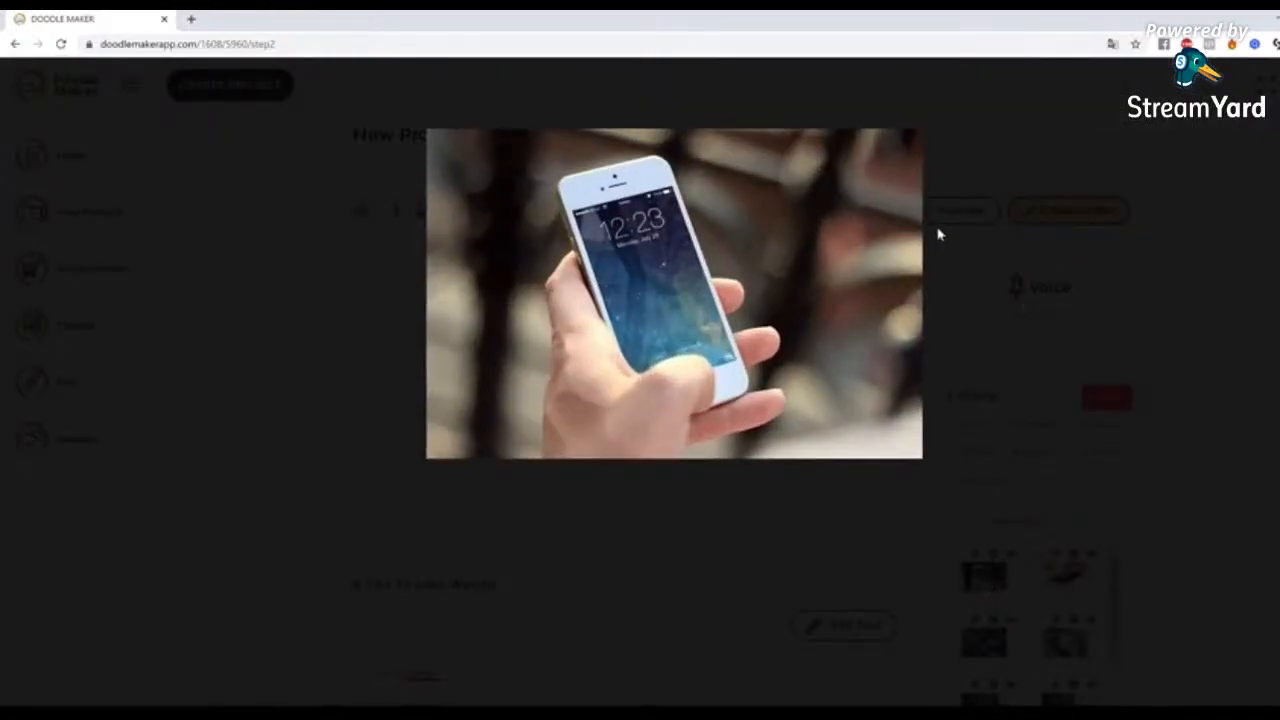
left_click(955, 624)
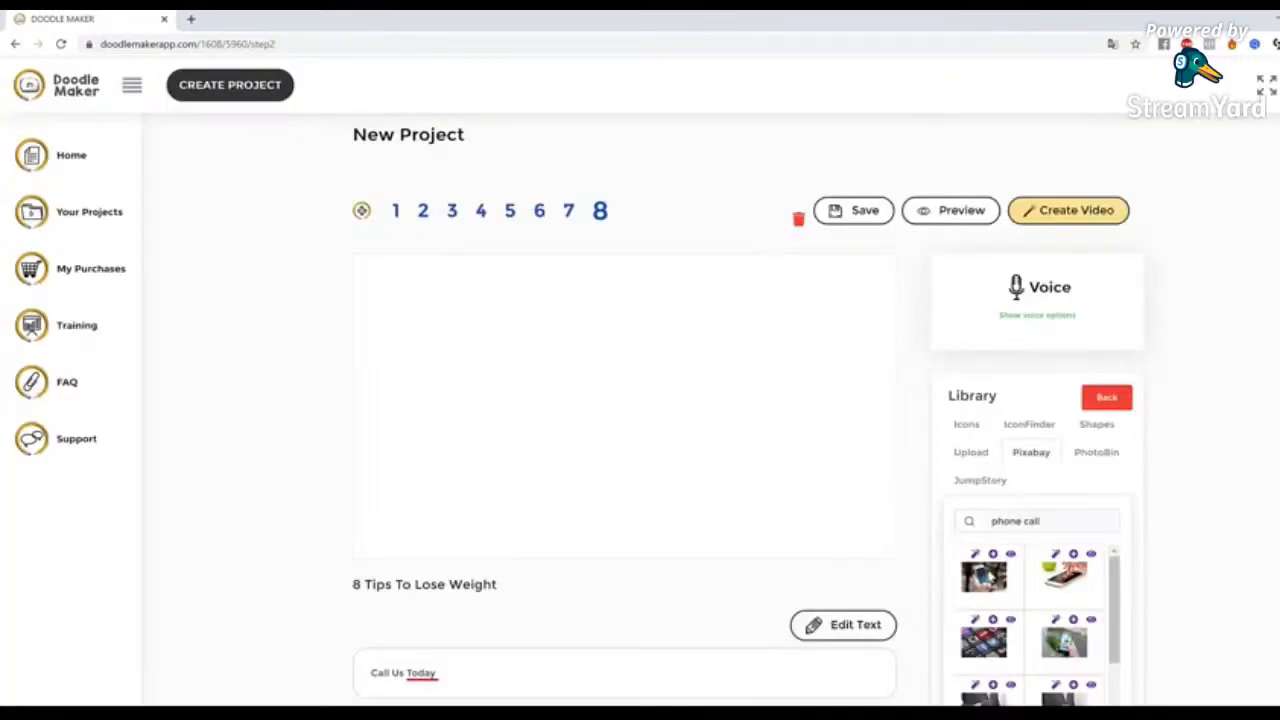
Preview the cartoon versions of the photo of a hand holding a white smartphone and add the original photo to slide 8
left_click(978, 565)
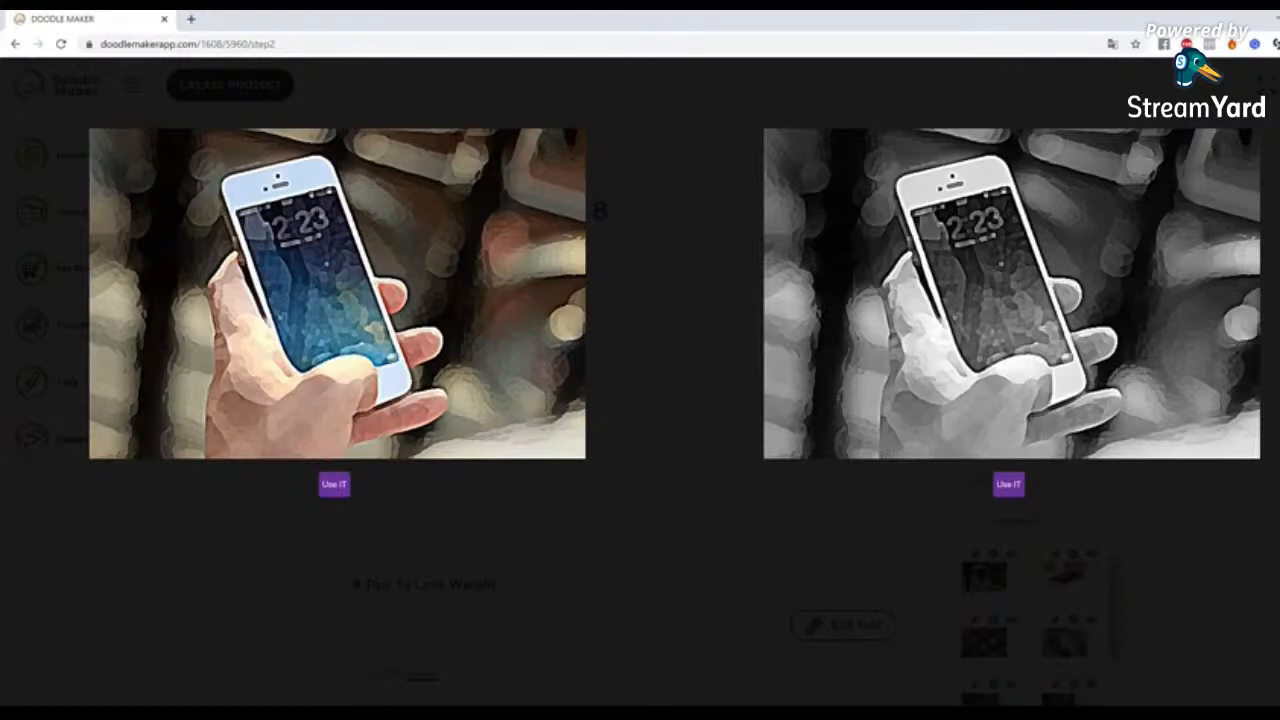
key("Escape")
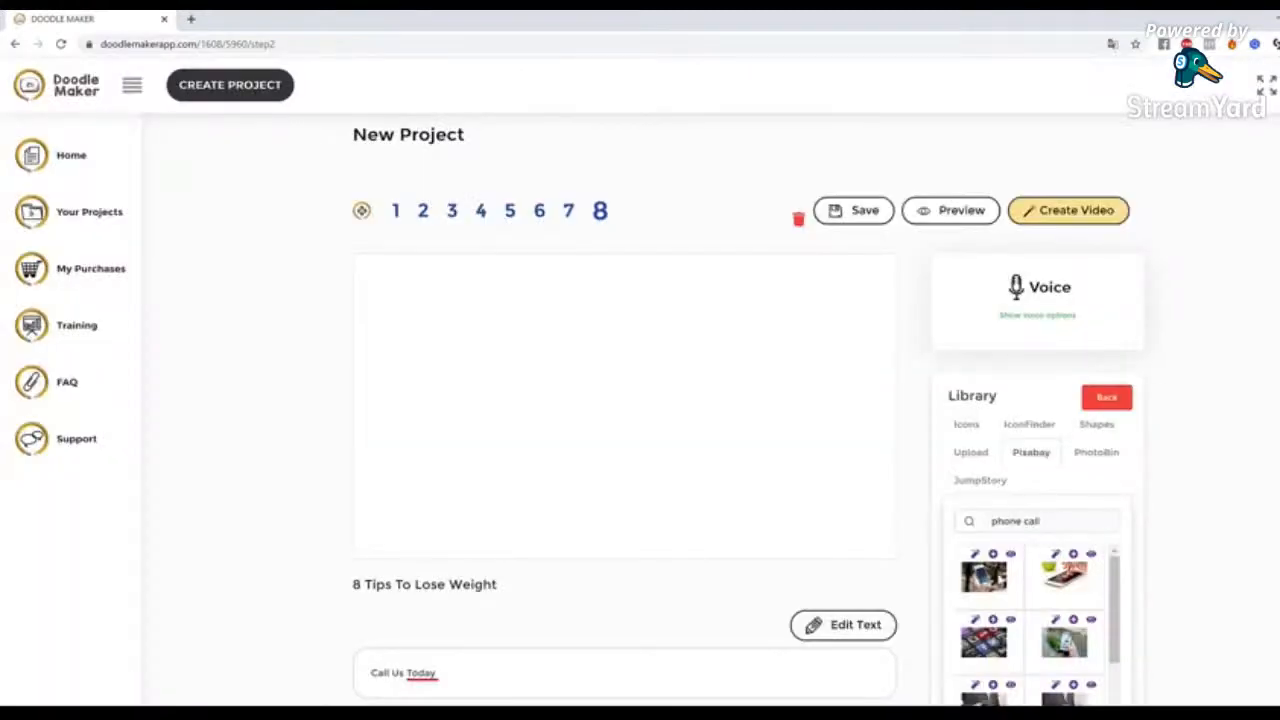
left_click(994, 556)
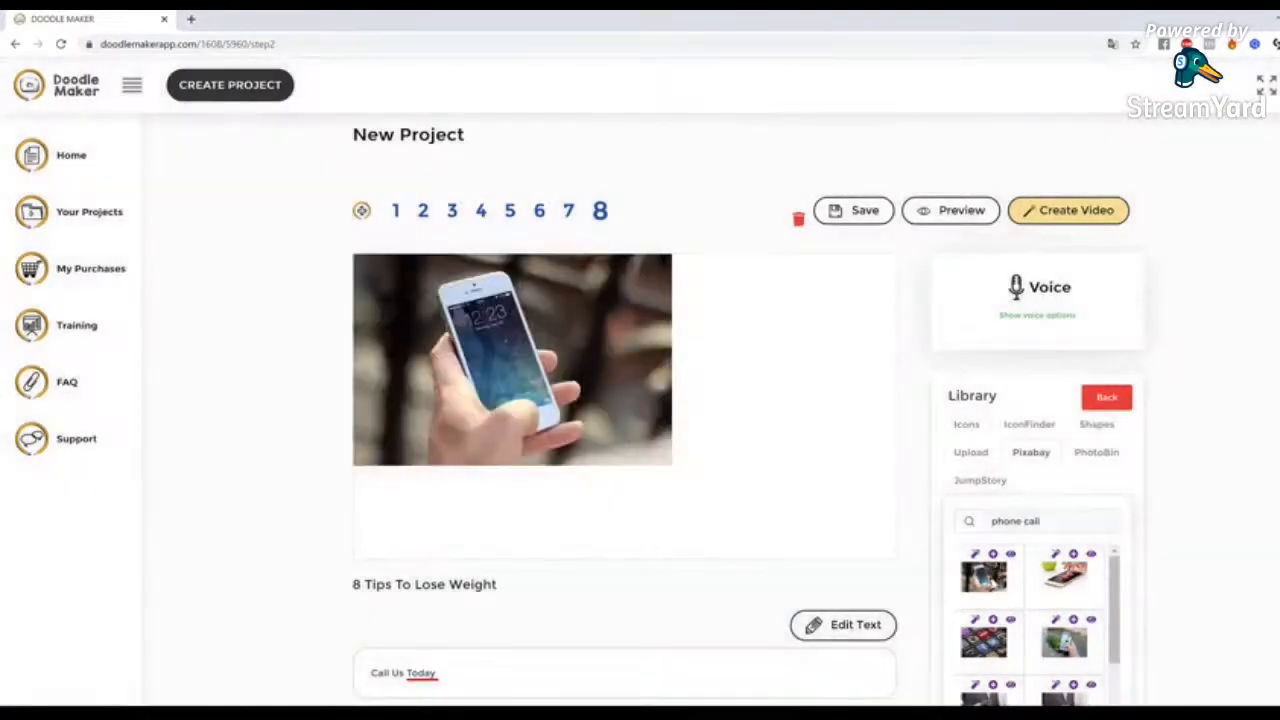
Remove the background from the smartphone photo on slide 8
left_click(556, 371)
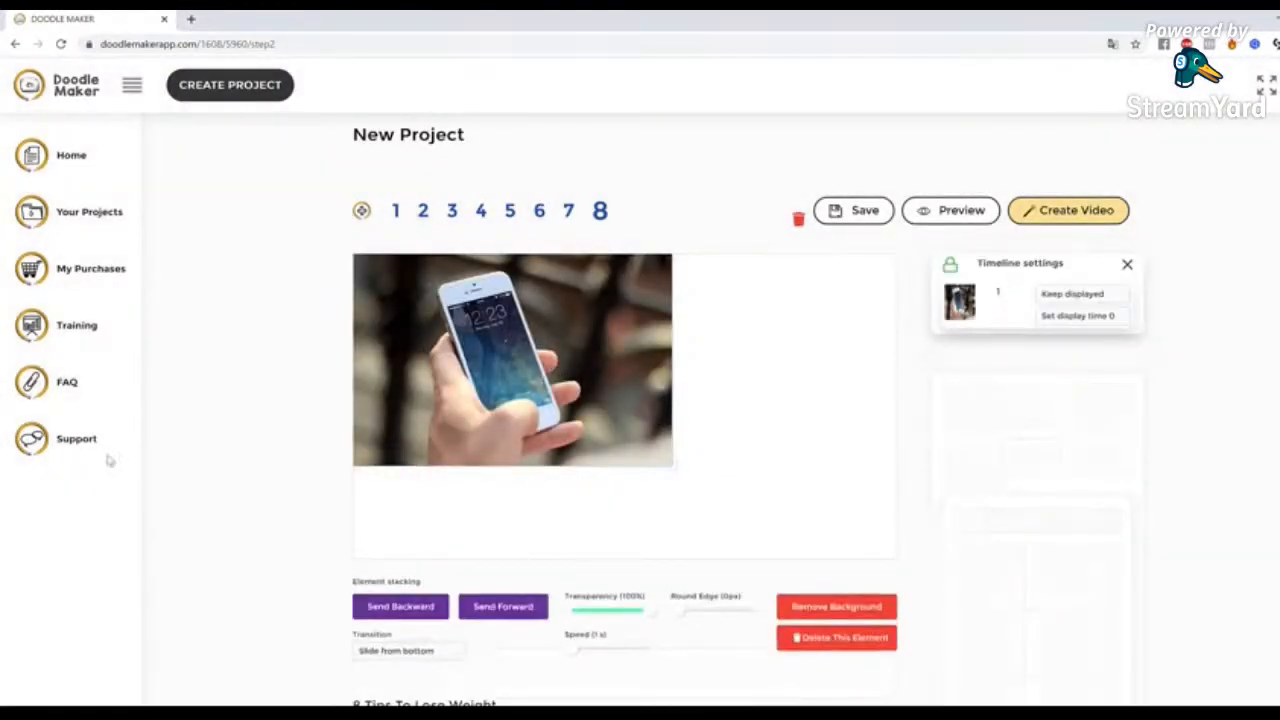
mouse_move(977, 543)
left_mouse_down()
mouse_move(890, 592)
mouse_move(909, 591)
left_mouse_up()
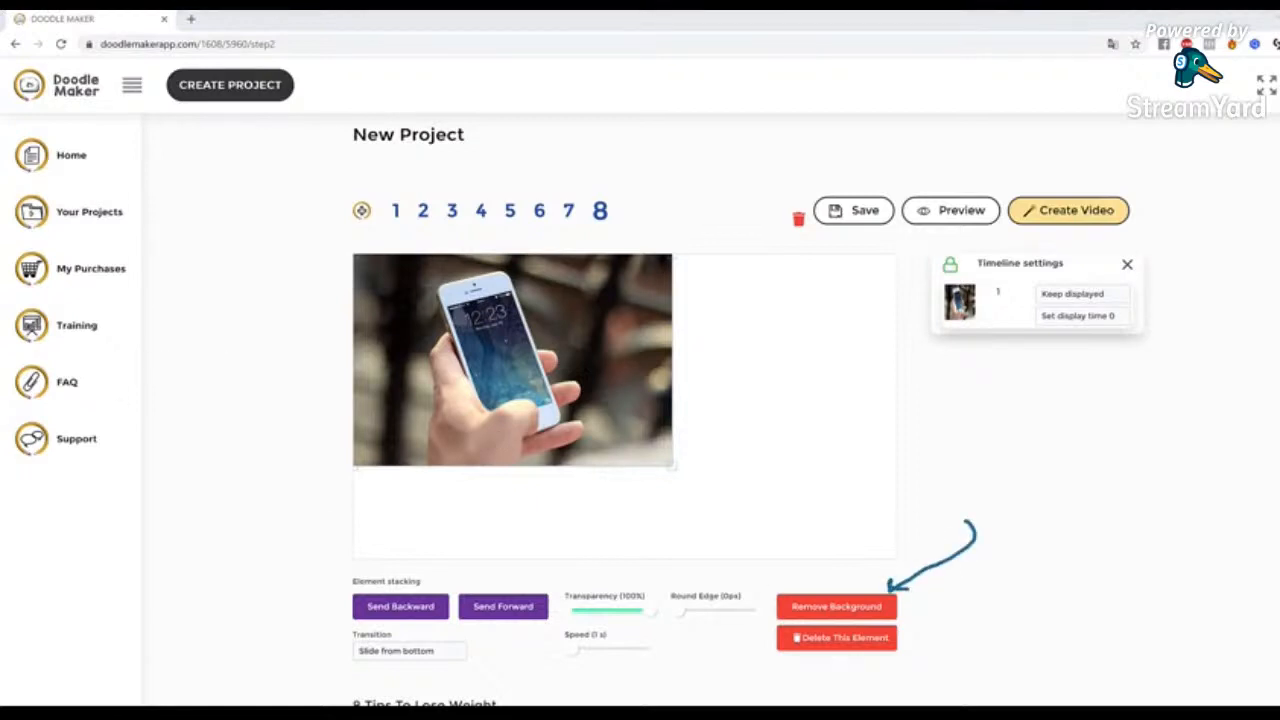
left_click(851, 610)
left_click(638, 492)
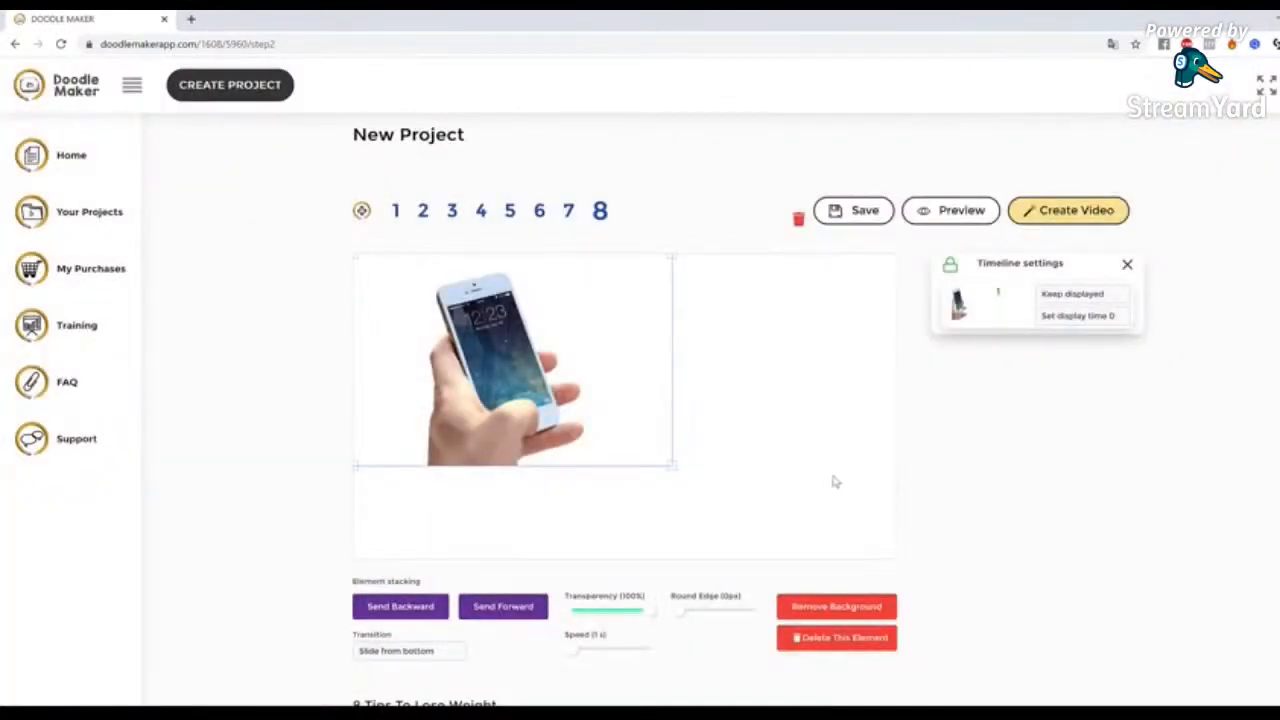
left_click(830, 480)
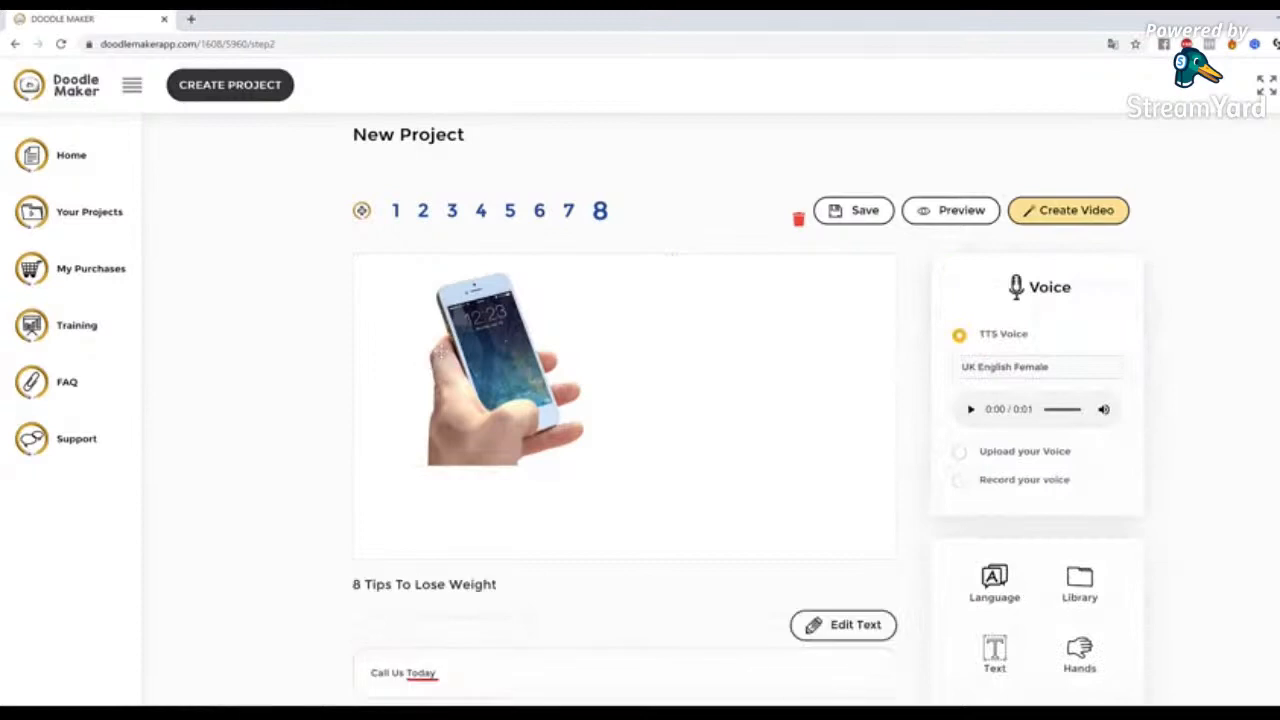
Enlarge the cut-out phone image and move it to the middle of slide 8
left_click(470, 356)
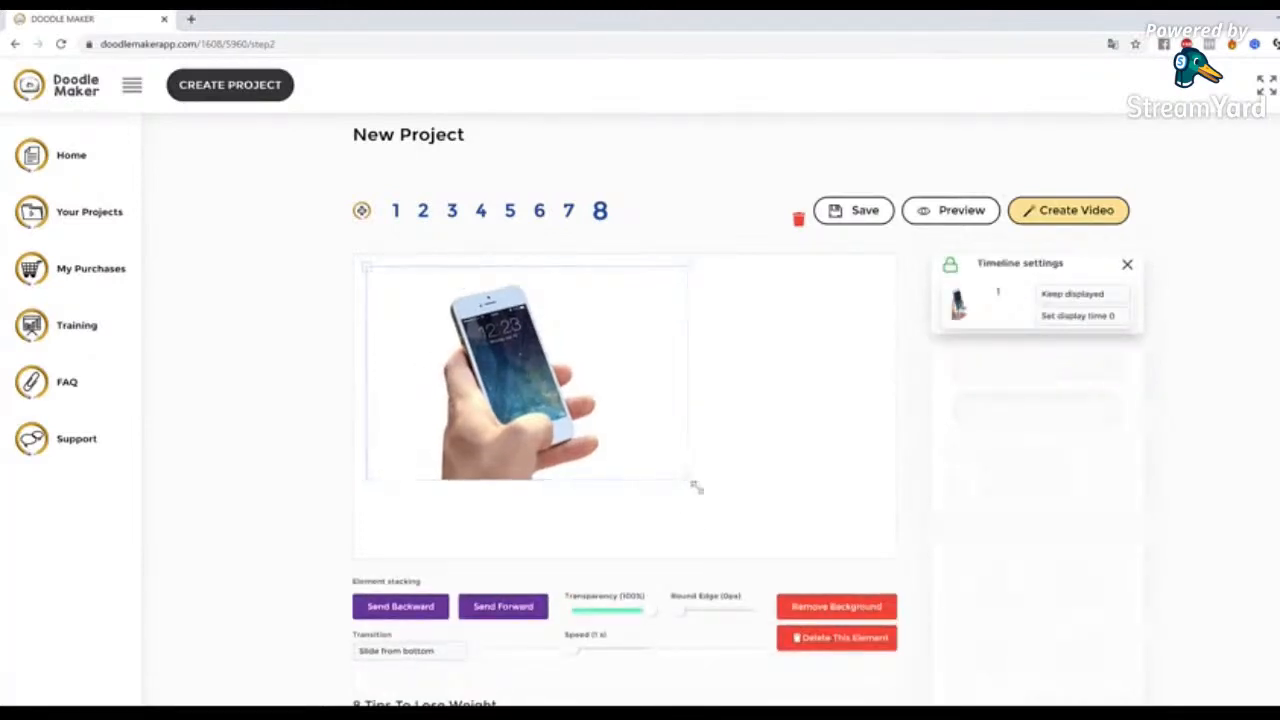
left_click_drag(689, 483, 723, 517)
left_click_drag(631, 417, 700, 406)
scroll(1100, 525, "down", 2)
scroll(902, 400, "up", 1)
left_click_drag(676, 357, 682, 360)
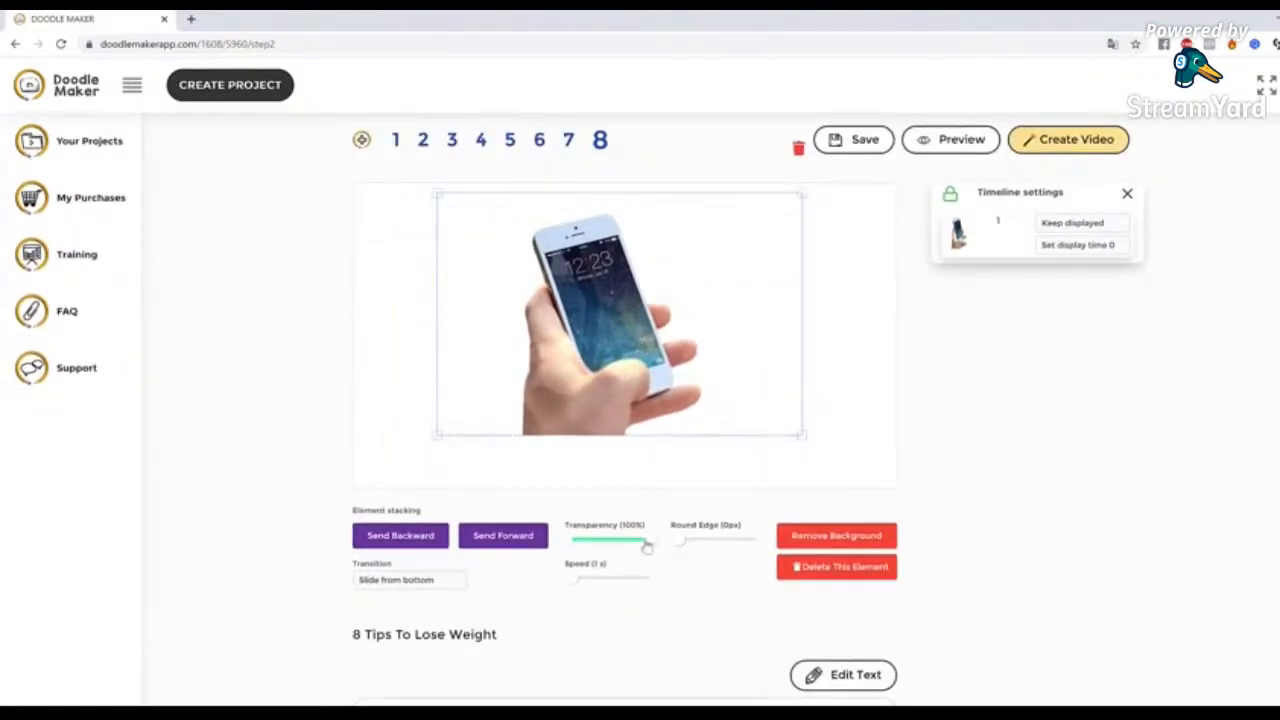
Set the phone image's transparency to 72% and its transition to Reveal
left_click_drag(646, 546, 620, 544)
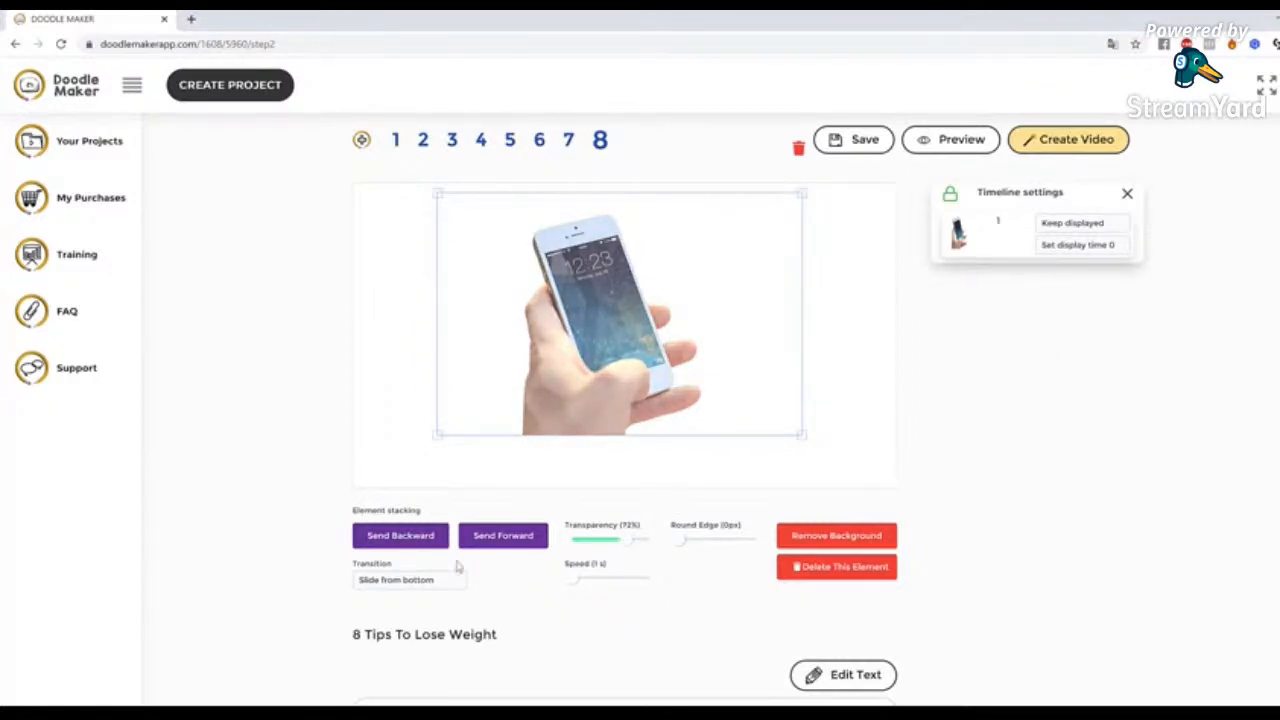
left_click(421, 584)
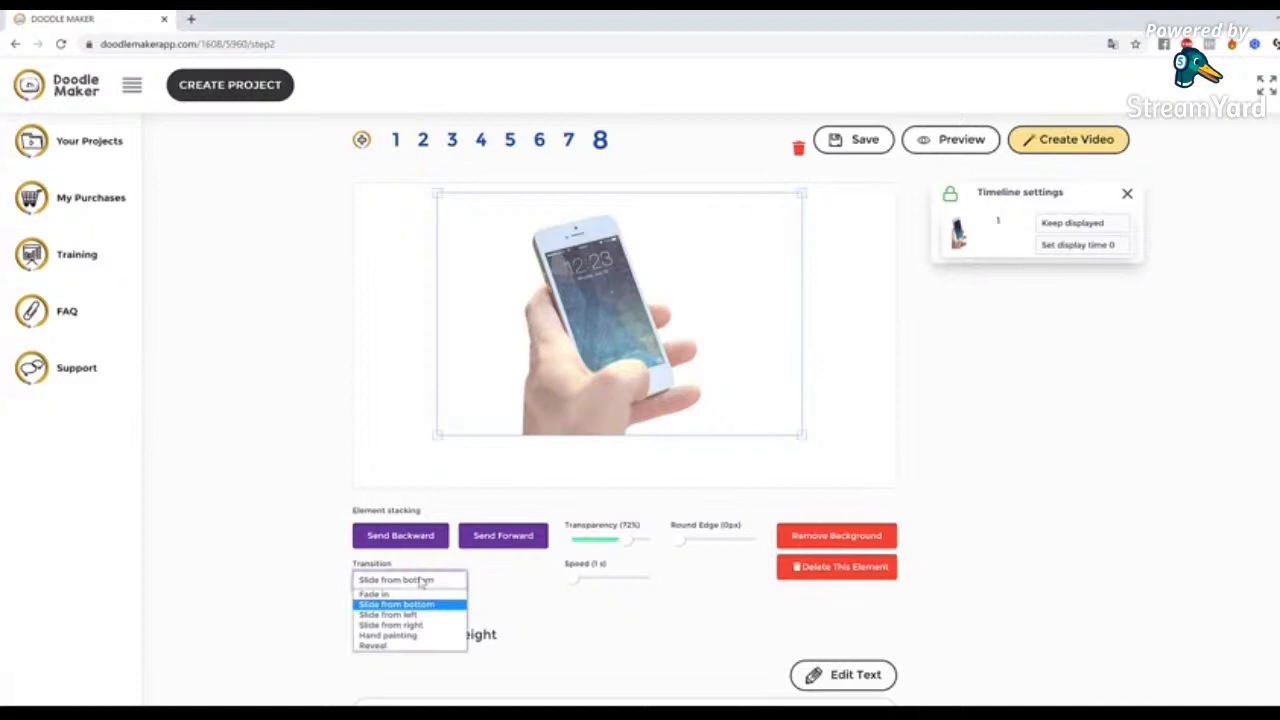
left_click(410, 638)
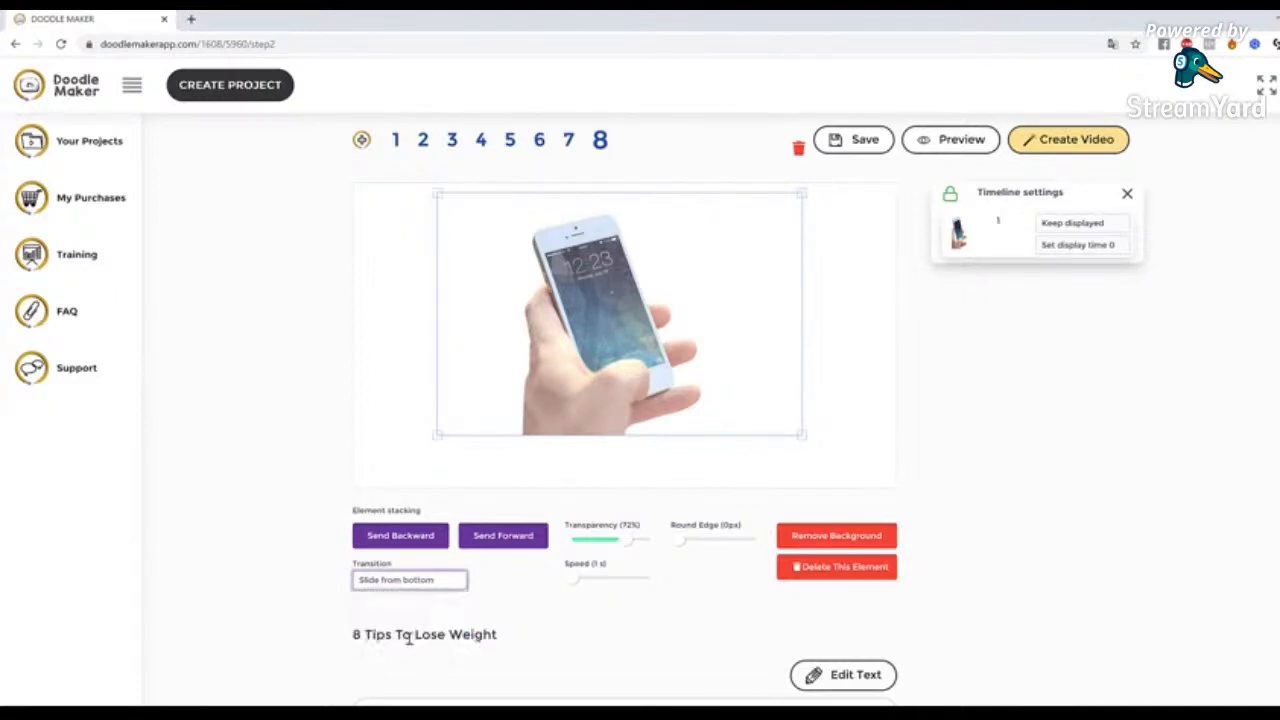
left_click(402, 582)
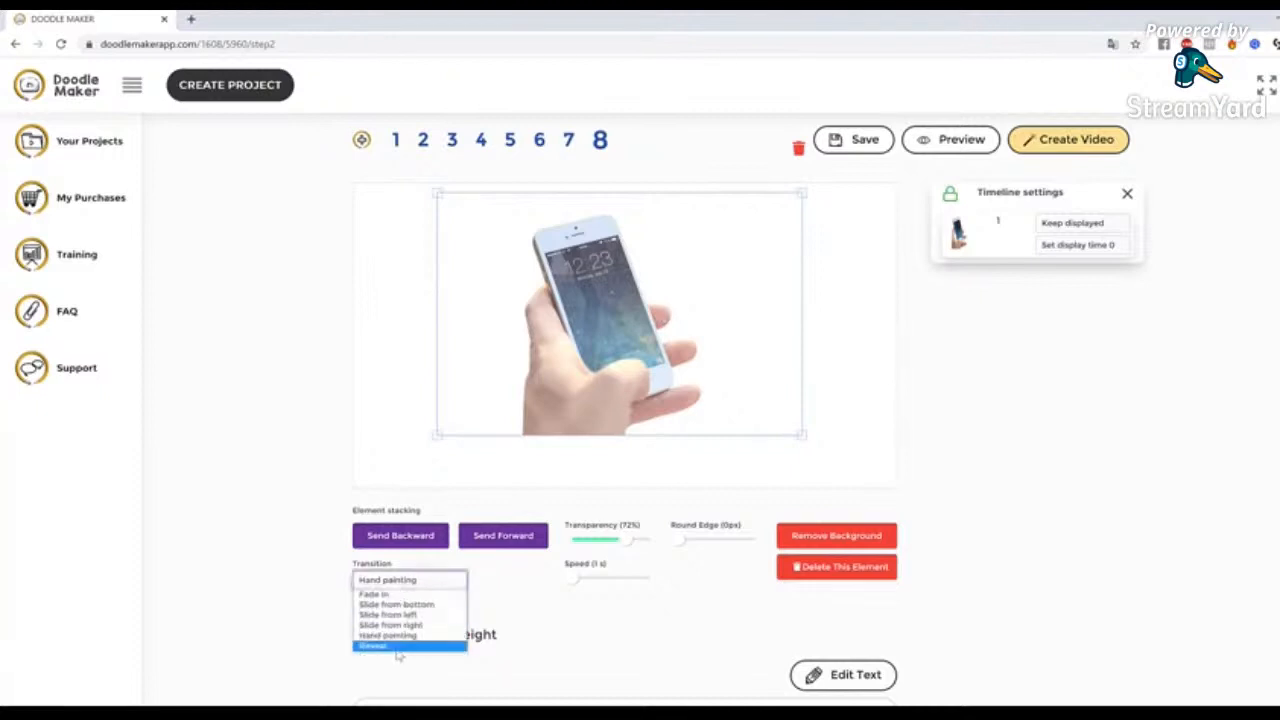
left_click(398, 647)
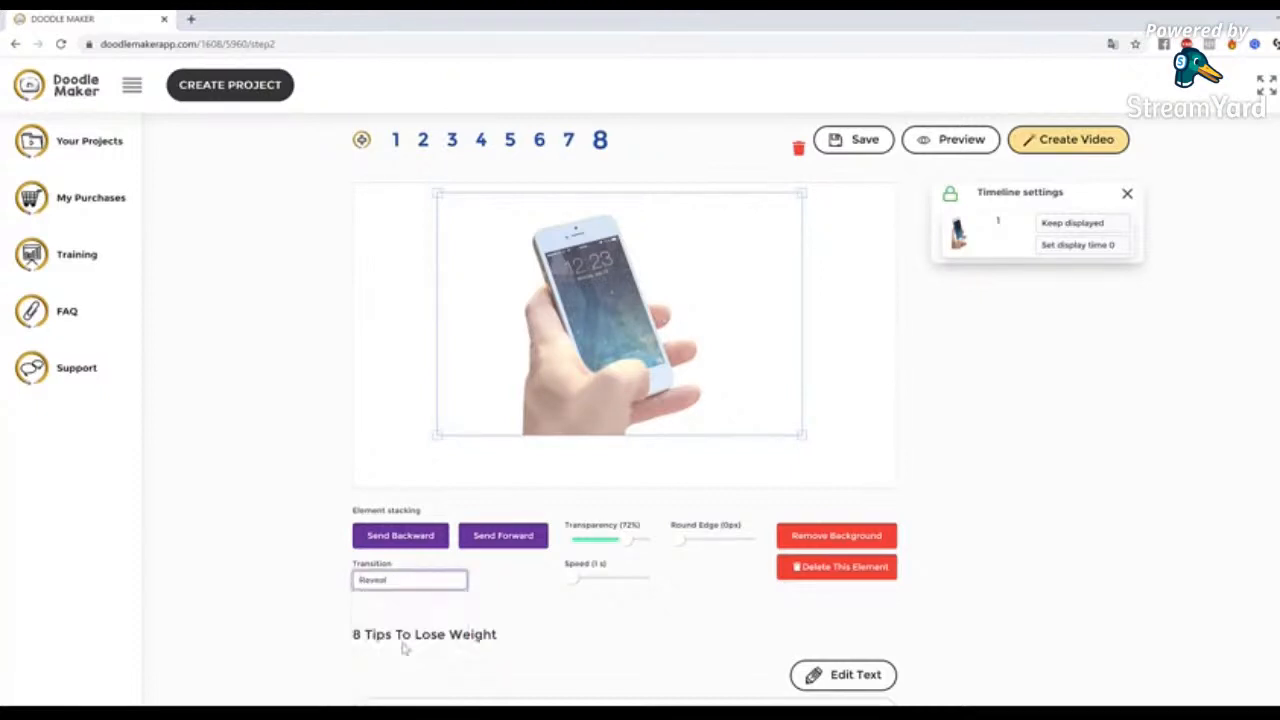
Preview slide 8 to check how the phone image is revealed, and stop the playback
left_click(885, 373)
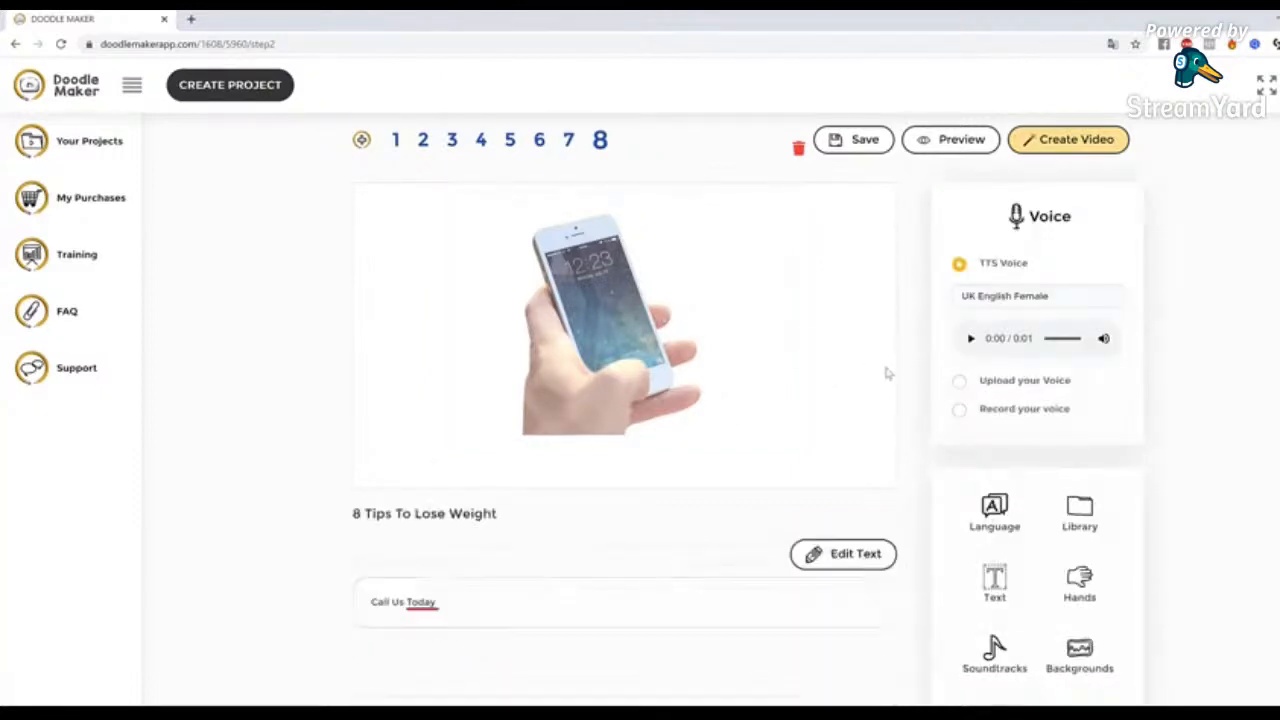
left_click(952, 139)
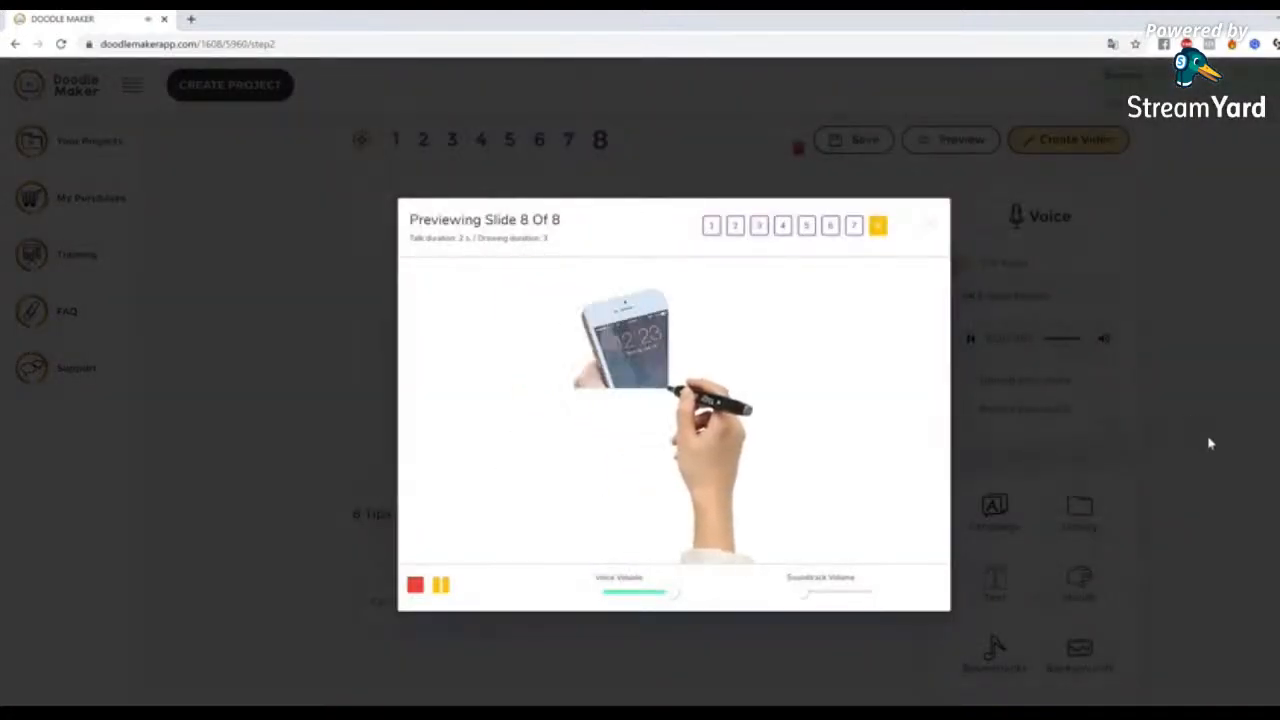
left_click(415, 585)
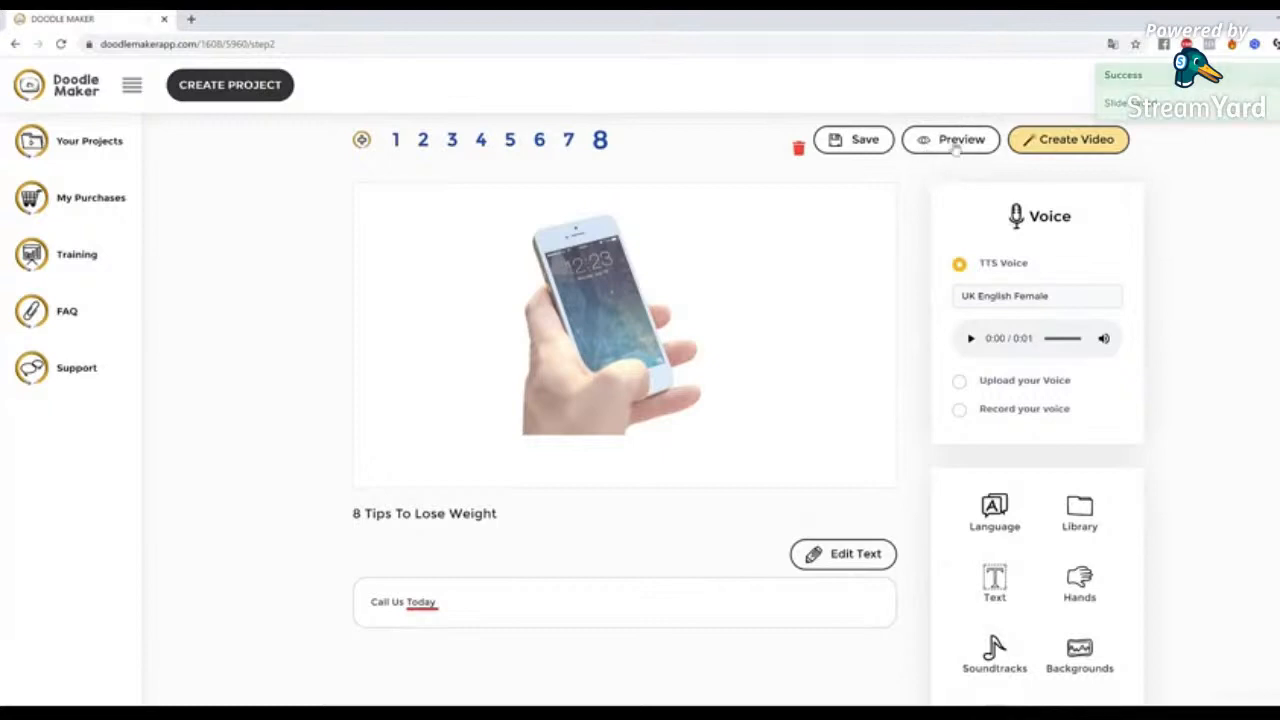
Change the phone image's transition to Hand painting
left_click(622, 390)
left_click(406, 585)
left_click(405, 634)
scroll(958, 534, "down", 2)
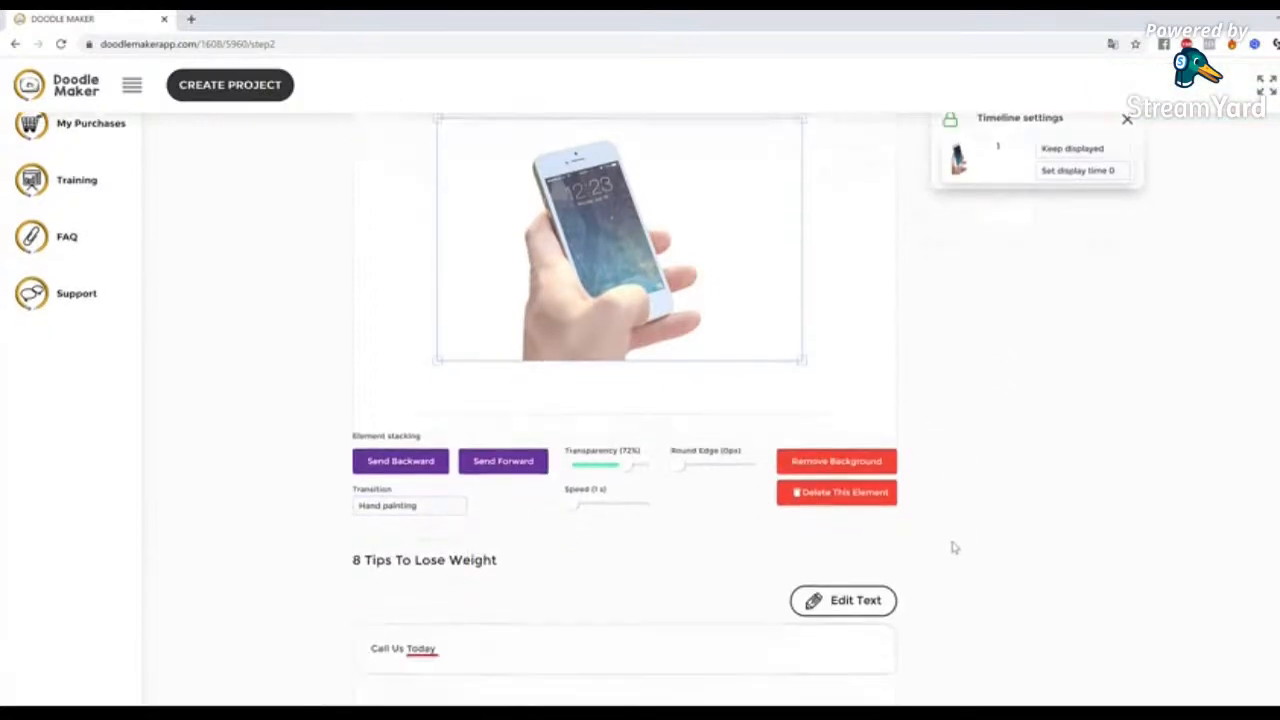
scroll(937, 551, "up", 3)
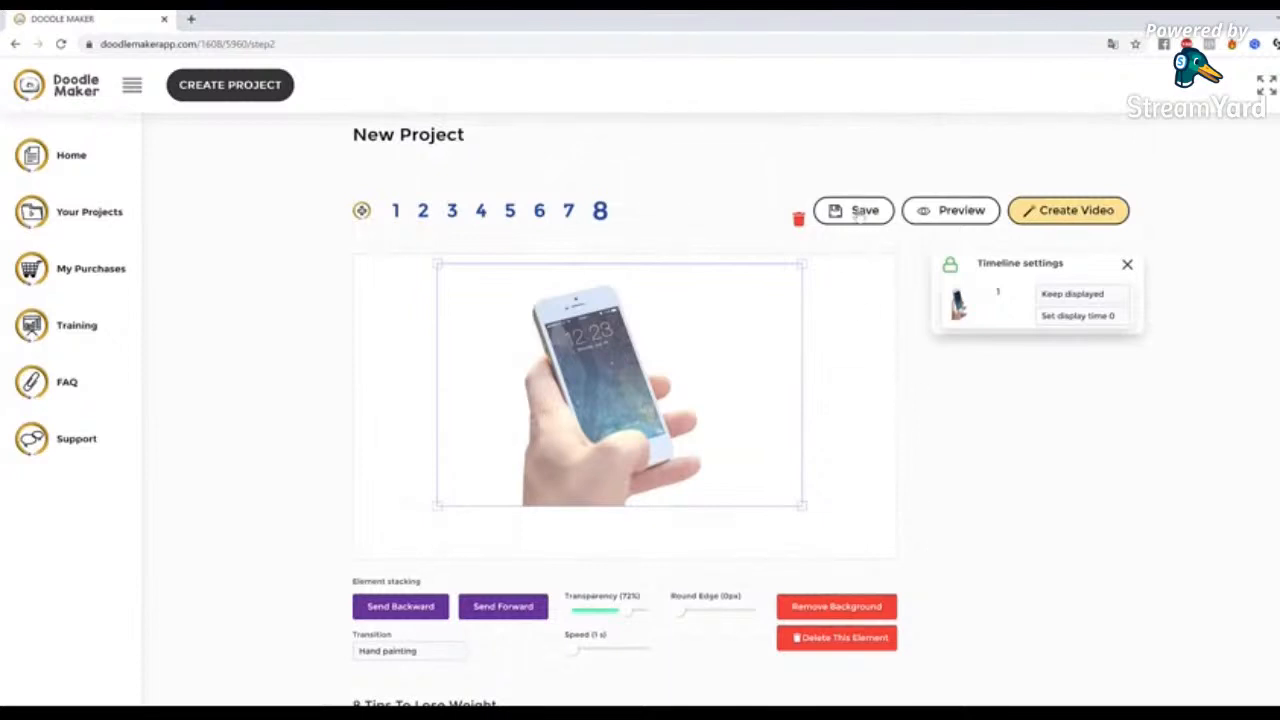
Preview slide 8 with the Hand painting transition and deselect the phone image
scroll(894, 440, "down", 2)
scroll(970, 514, "up", 3)
left_click(935, 214)
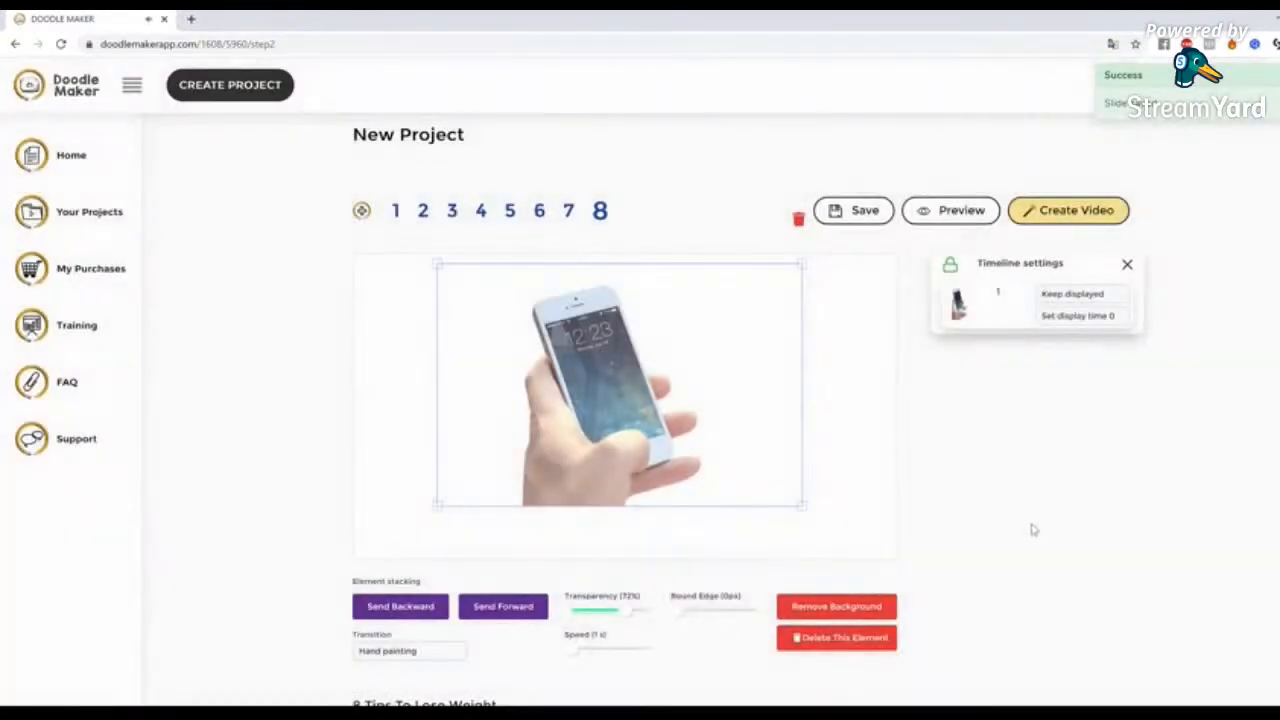
left_click(884, 521)
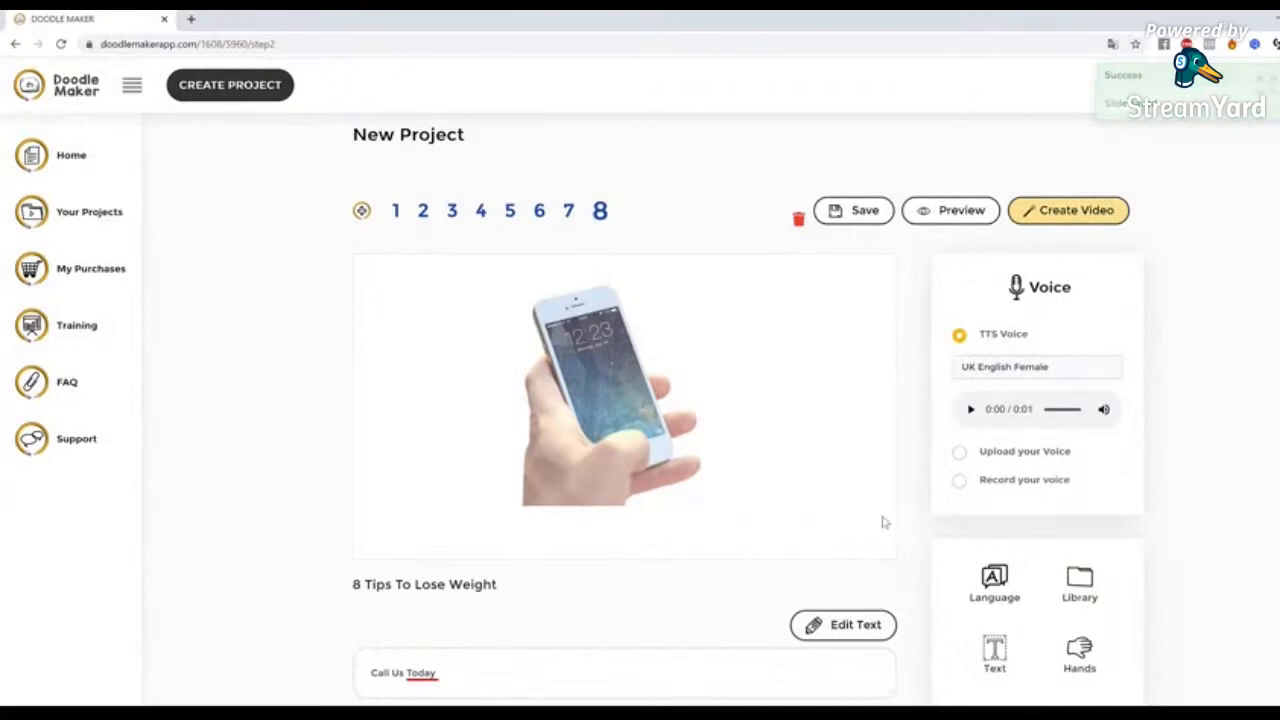
left_click(607, 440)
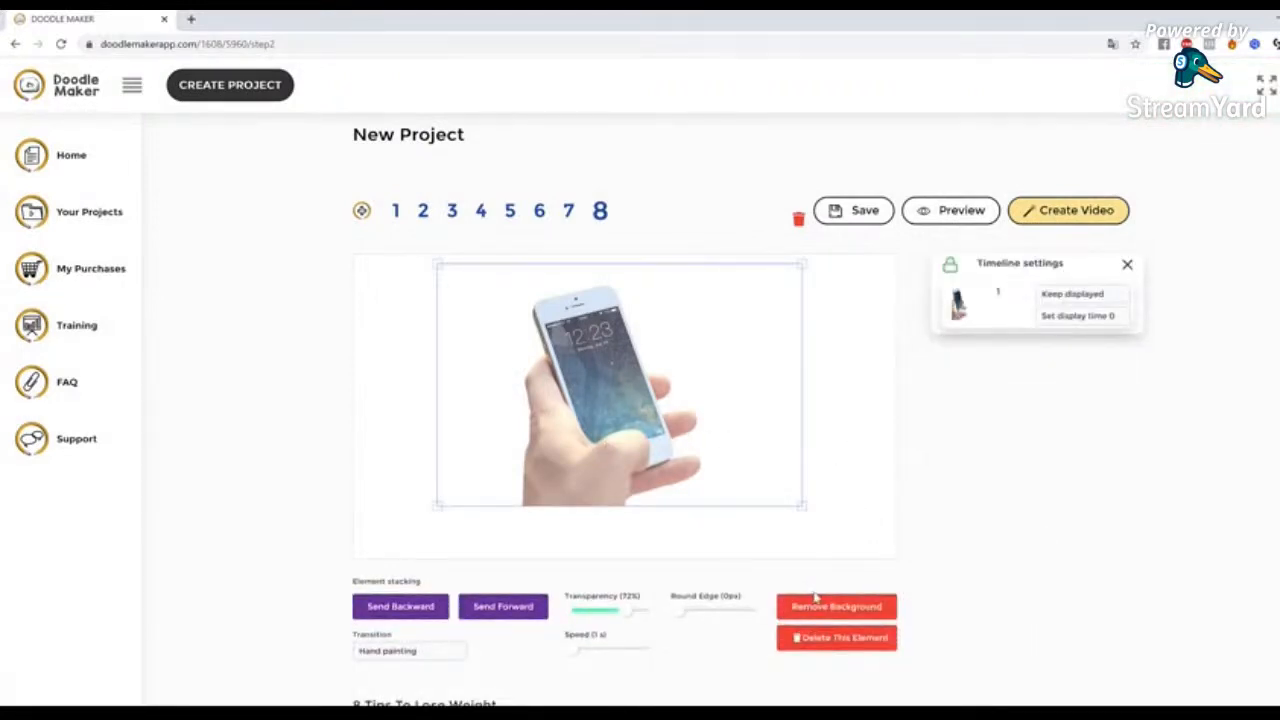
scroll(815, 597, "down", 3)
scroll(936, 587, "up", 3)
scroll(969, 463, "down", 2)
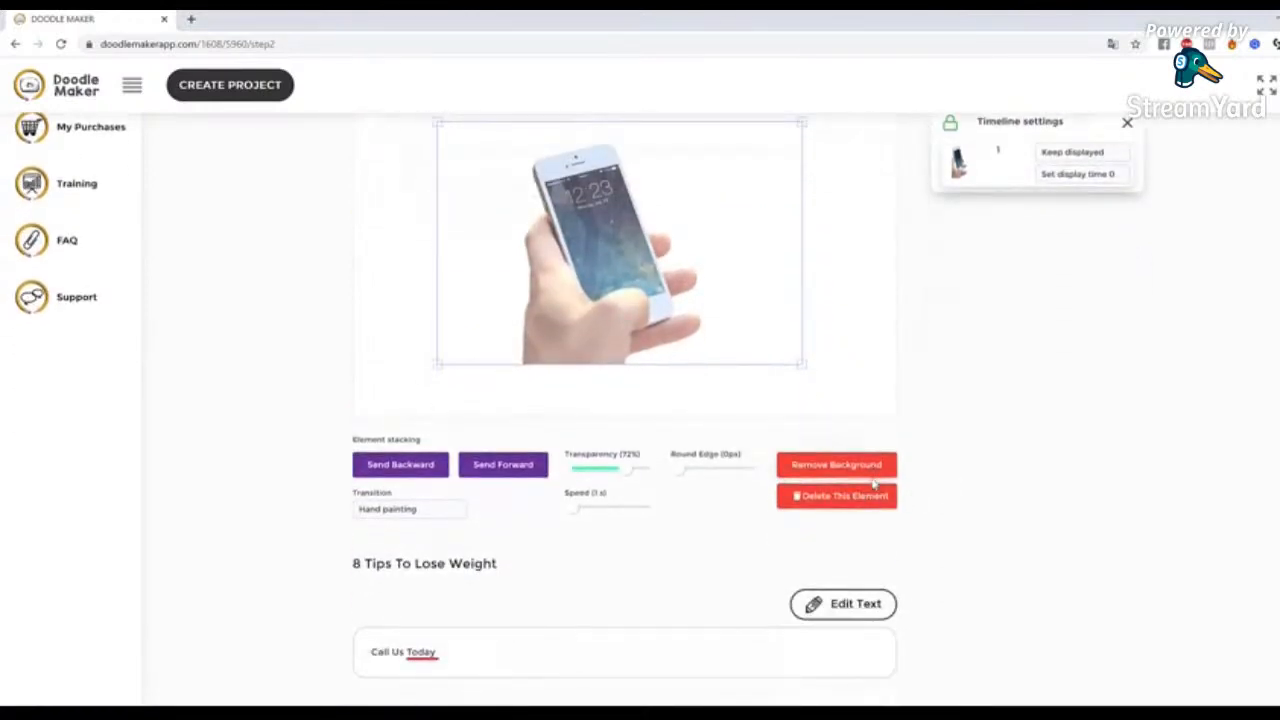
scroll(1030, 463, "up", 2)
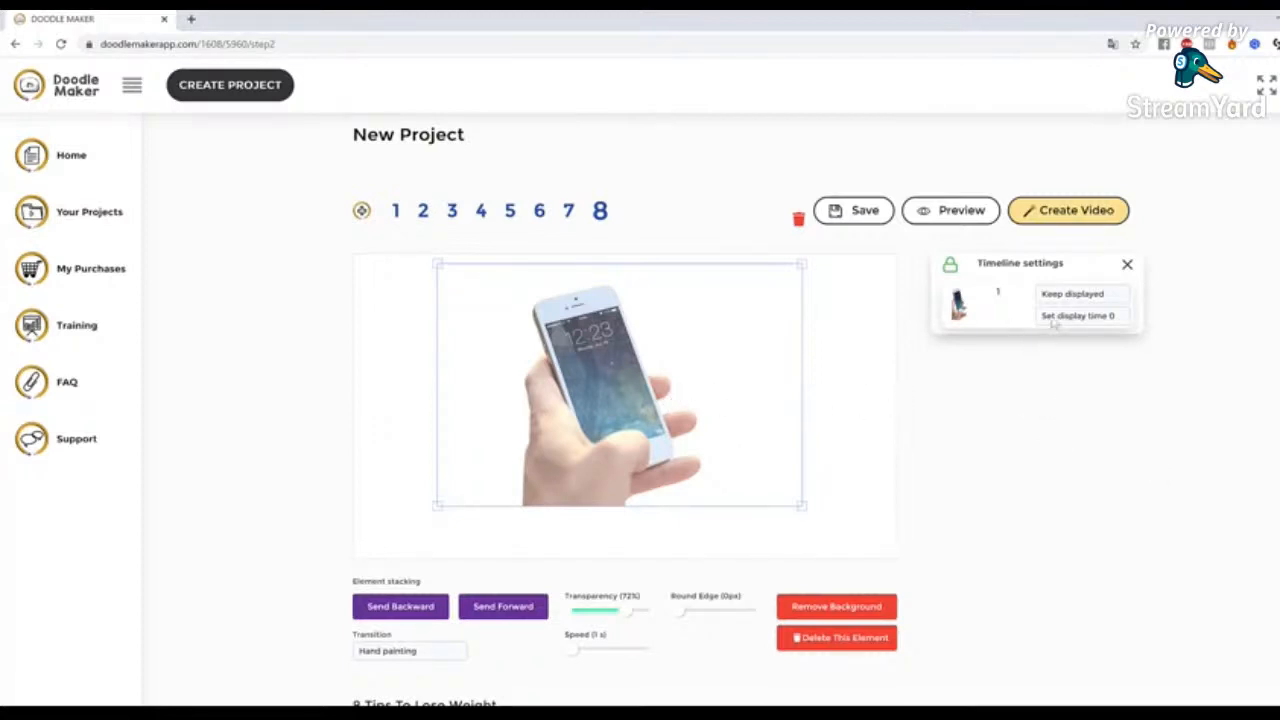
left_click(848, 392)
Replace slide 8's cut-out phone image with the colour cartoon version of the uploaded smartphone photo
scroll(848, 400, "down", 3)
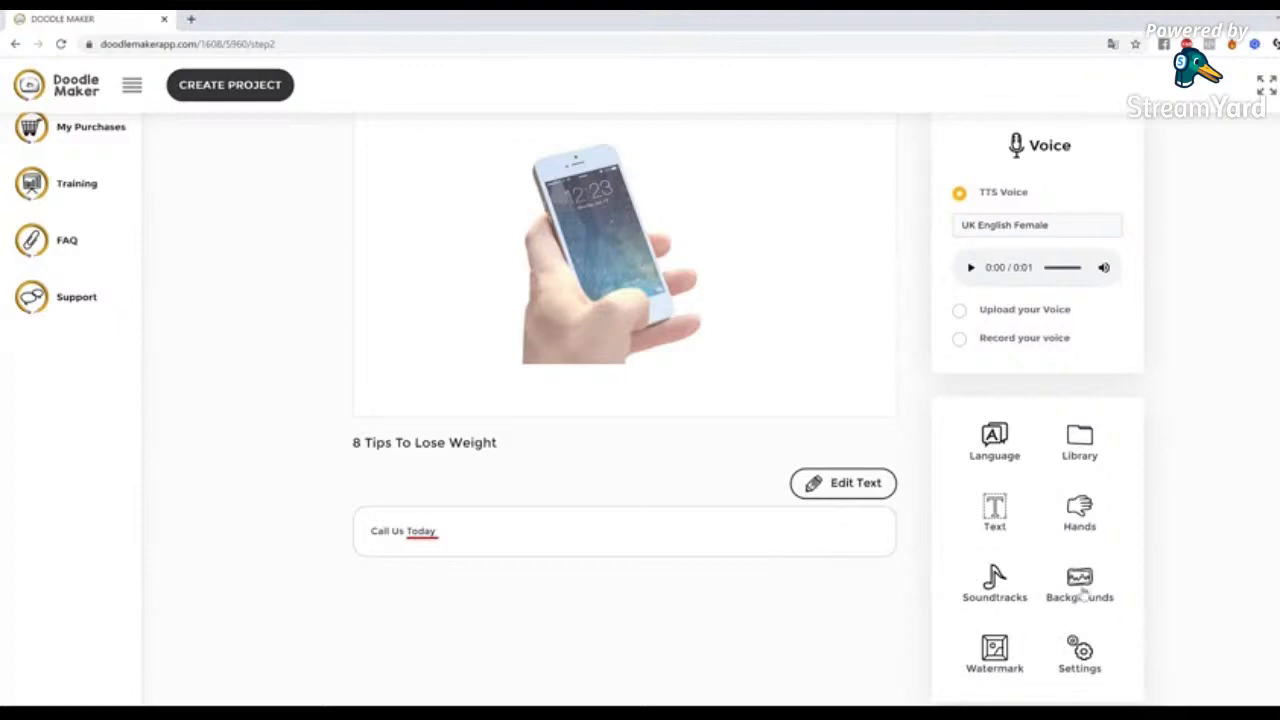
left_click(1080, 450)
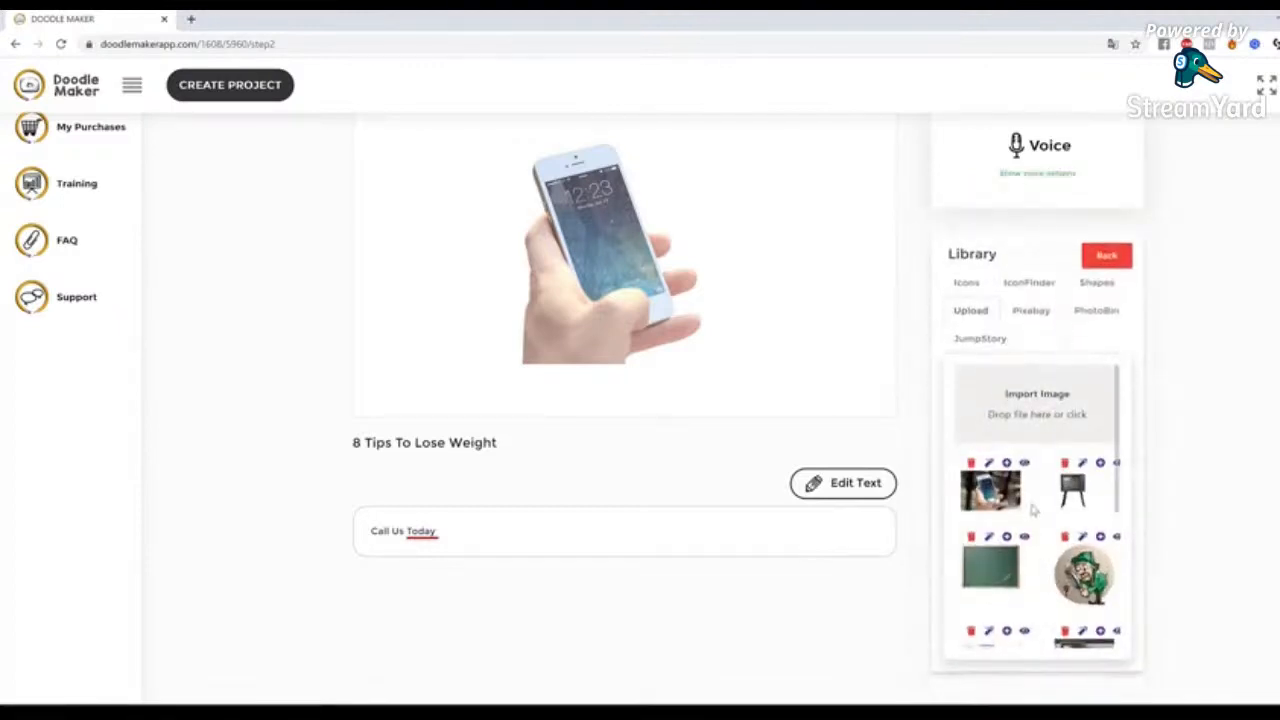
left_click(988, 463)
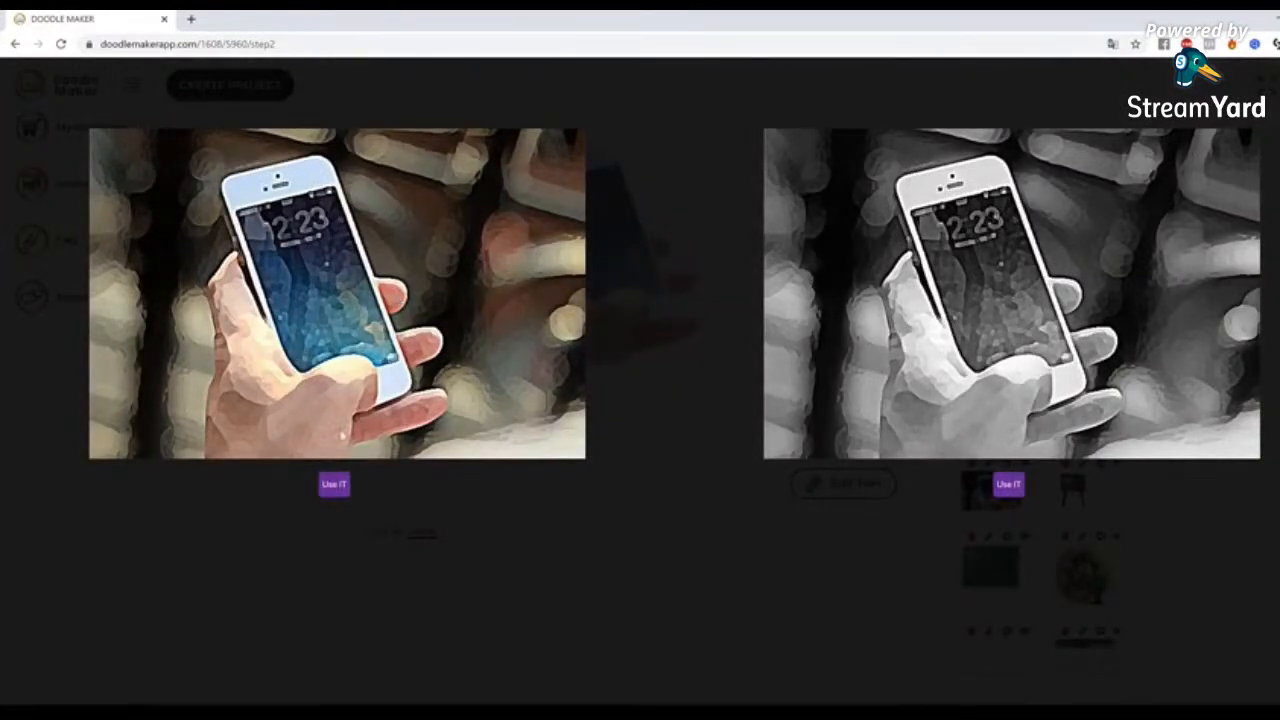
left_click(334, 485)
left_click(773, 420)
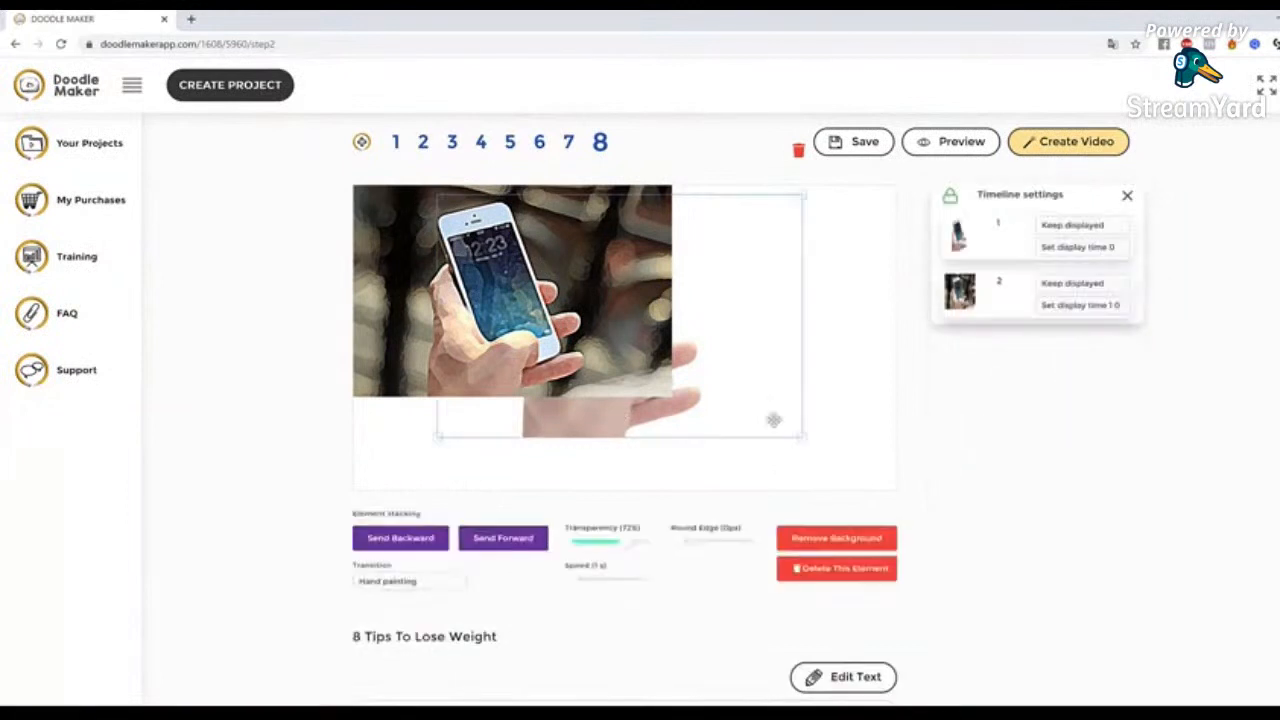
left_click(841, 578)
Centre the cartoon phone image on slide 8 and remove its background
left_click(625, 333)
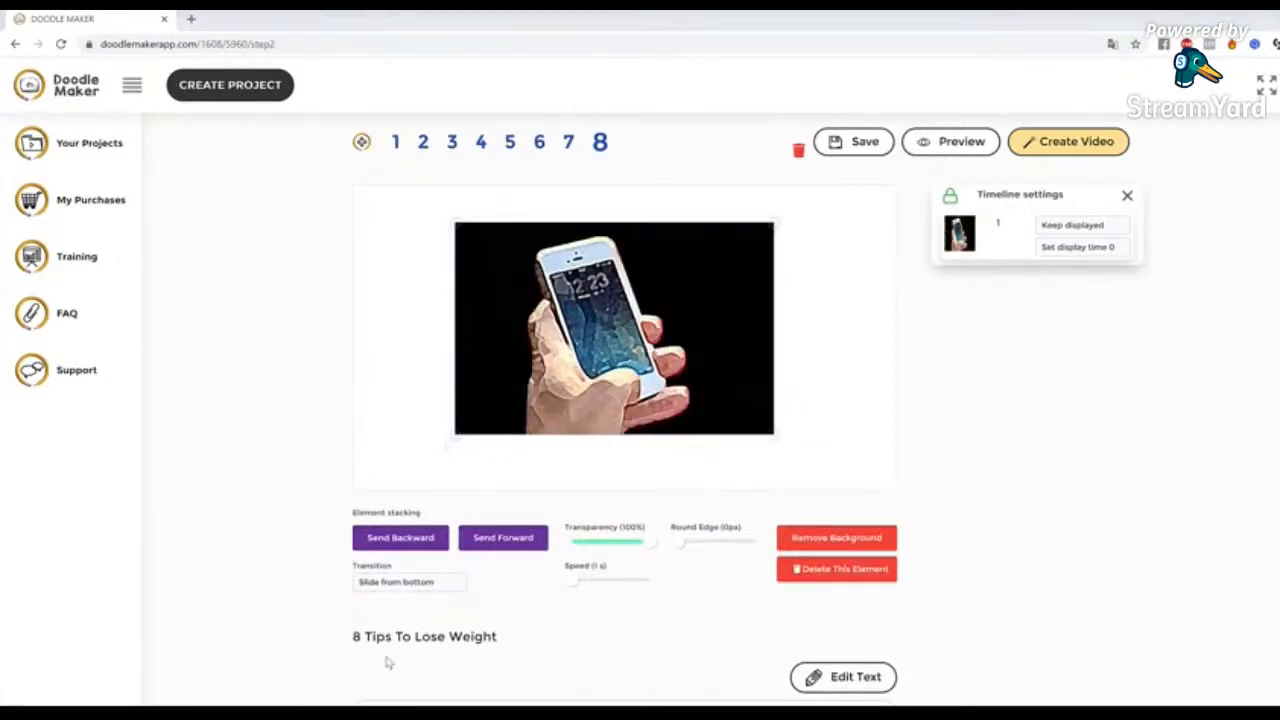
left_click(866, 538)
left_click(616, 488)
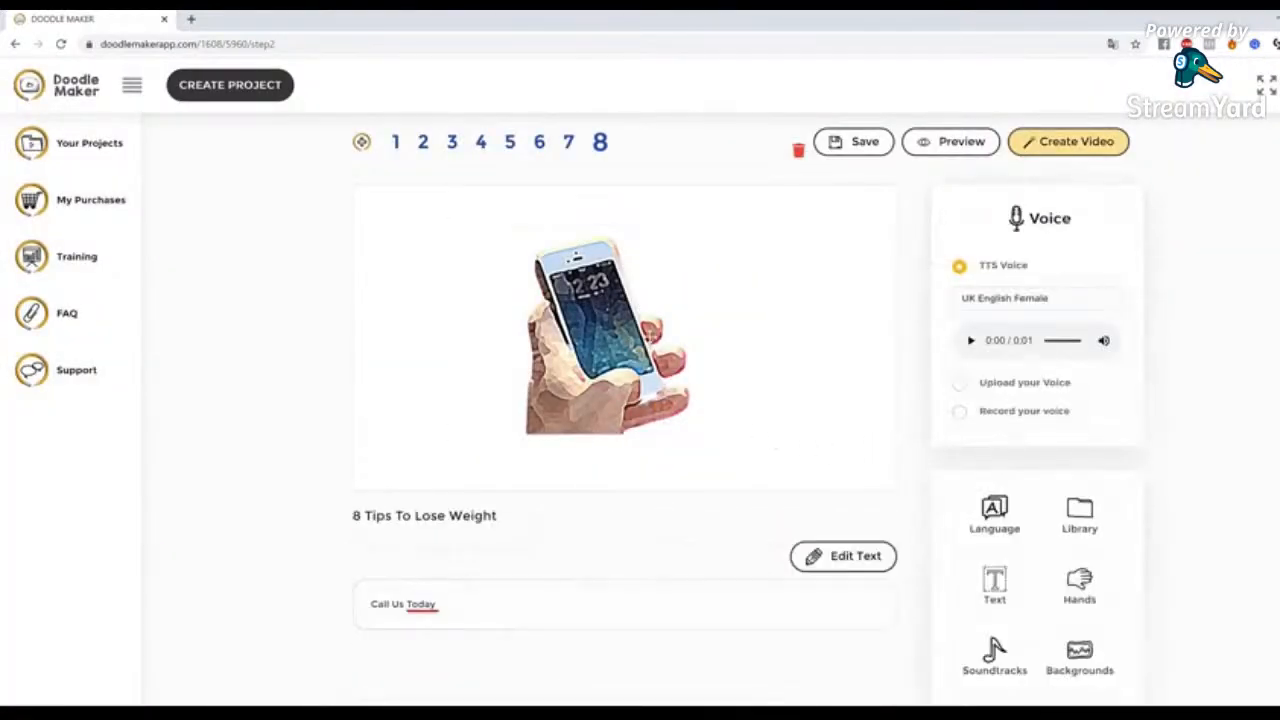
Set the cartoon phone image's transition to Reveal and preview slide 8
left_click(577, 430)
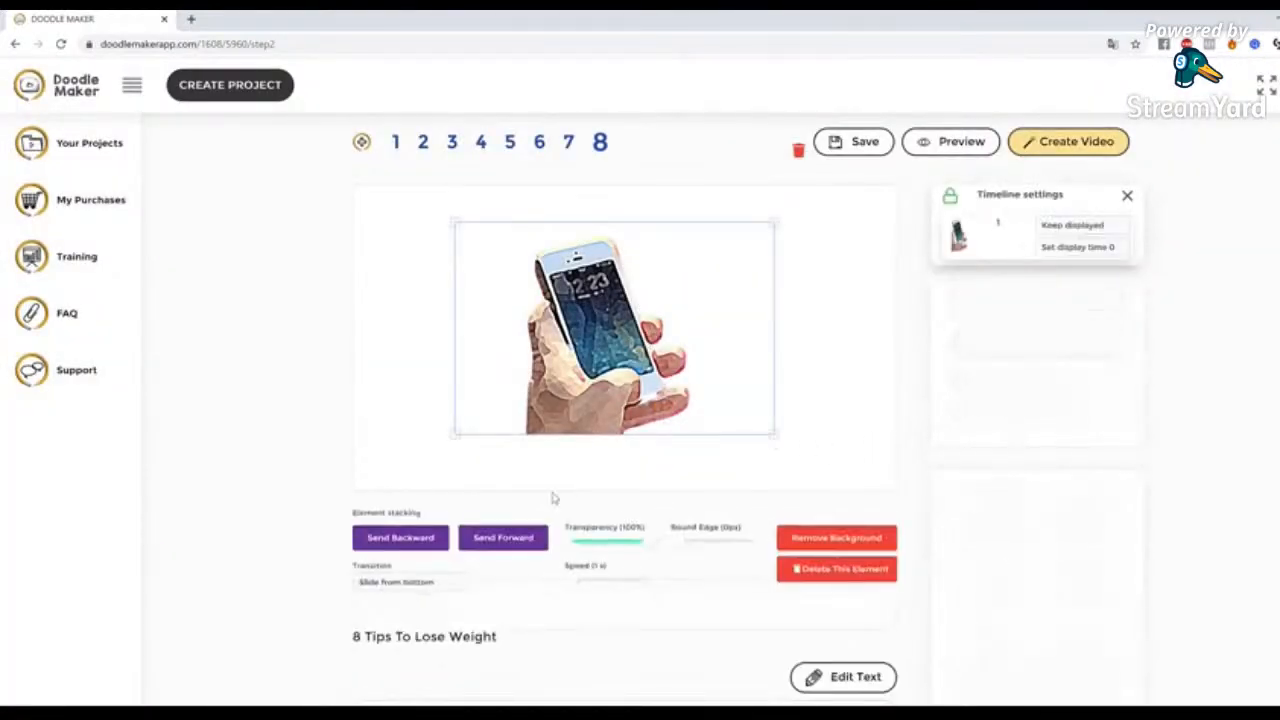
left_click(400, 582)
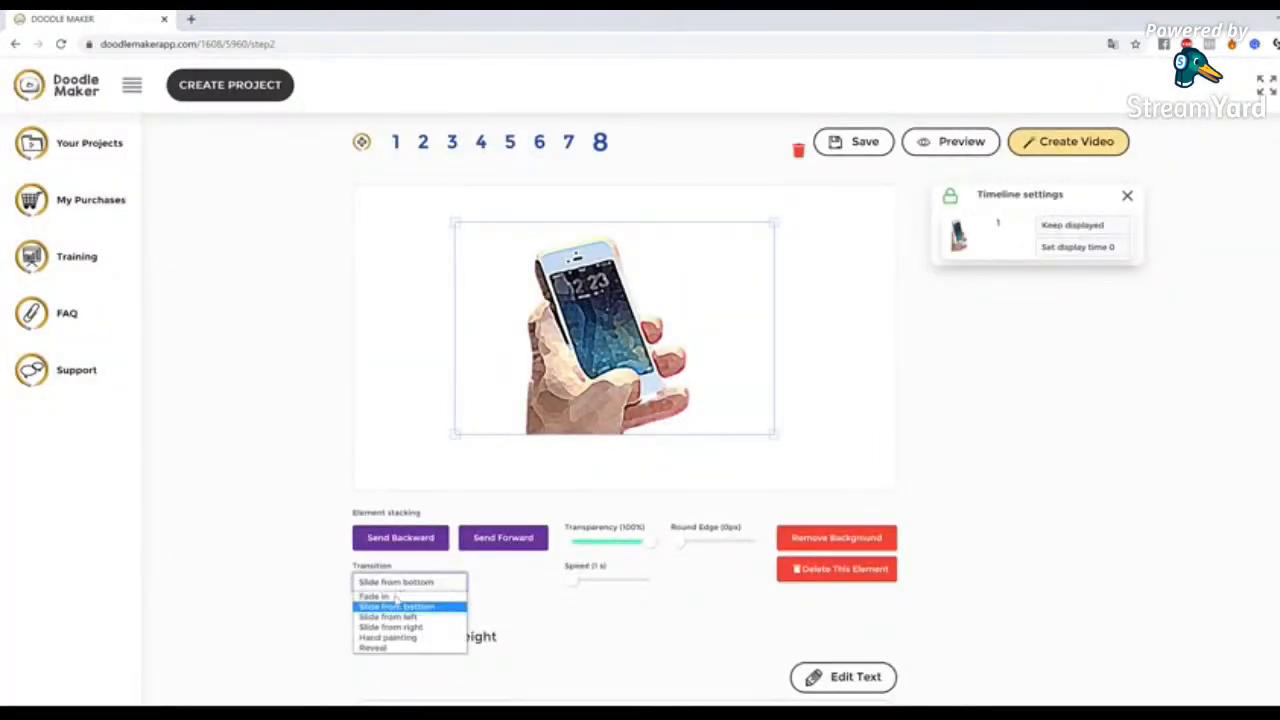
left_click(390, 649)
left_click(945, 141)
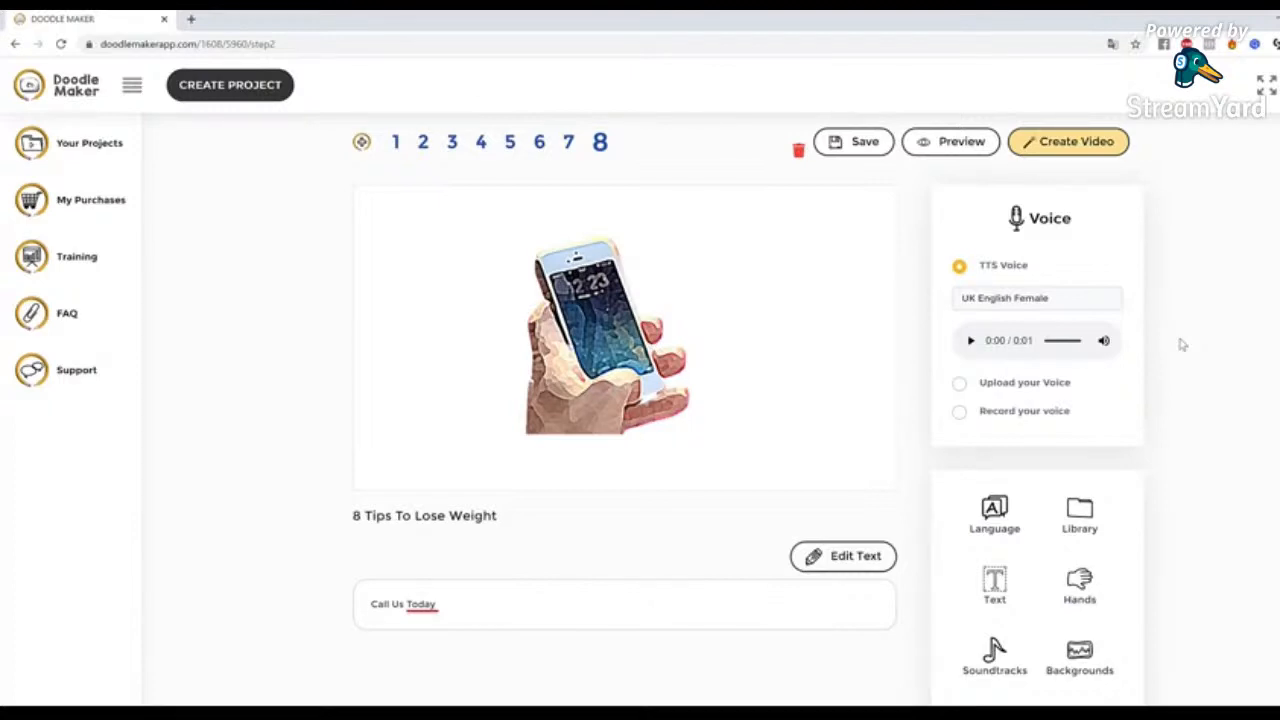
Set slide 8's background to a custom dark blue colour
scroll(1184, 362, "down", 2)
scroll(1150, 460, "up", 2)
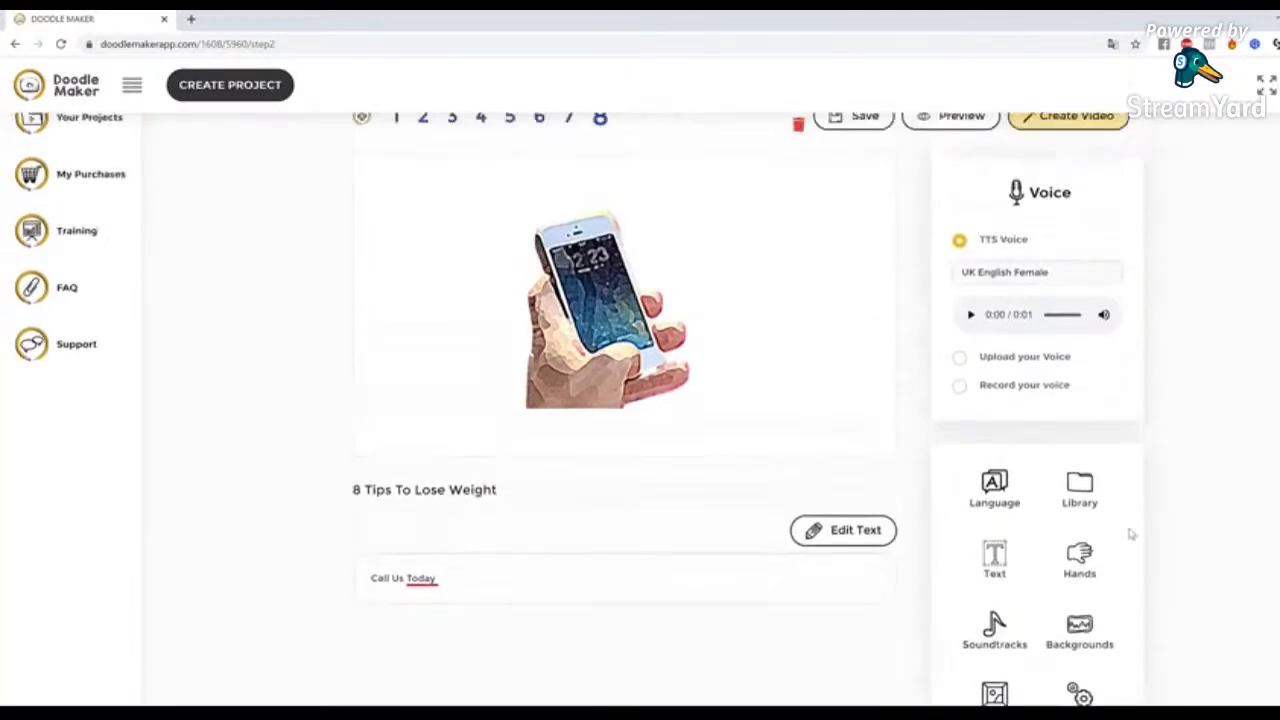
left_click(1080, 638)
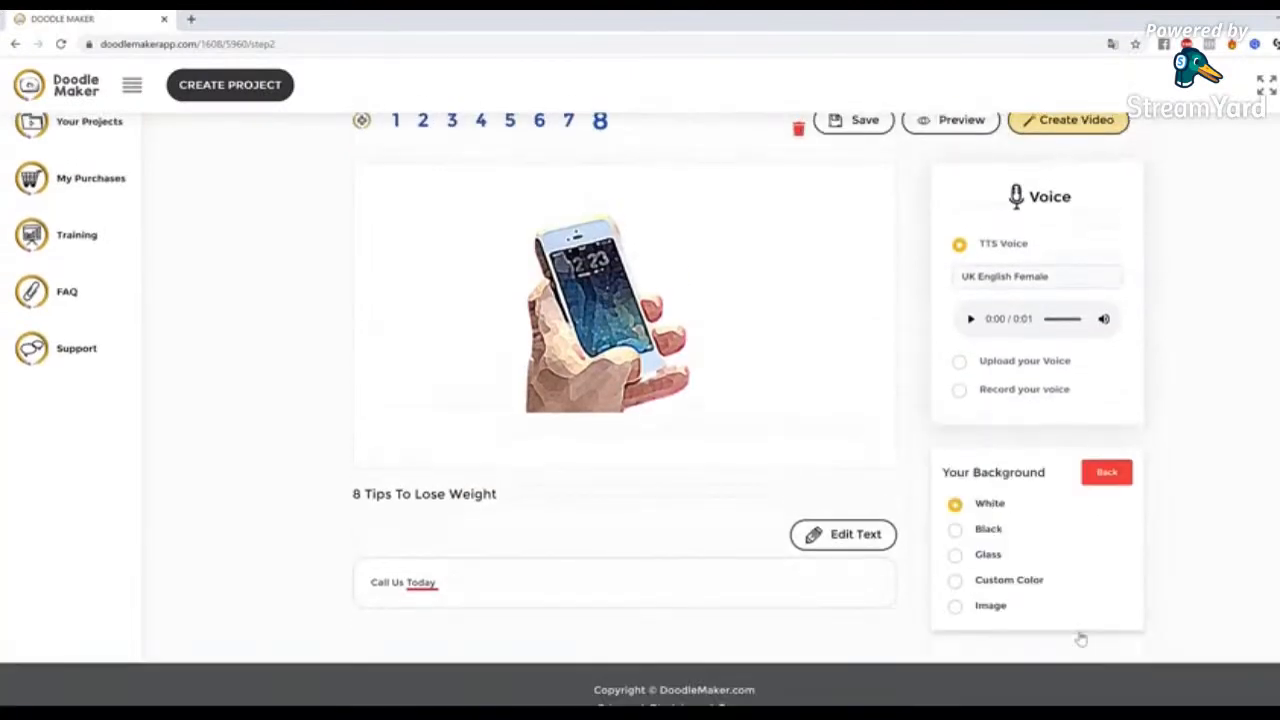
left_click(957, 582)
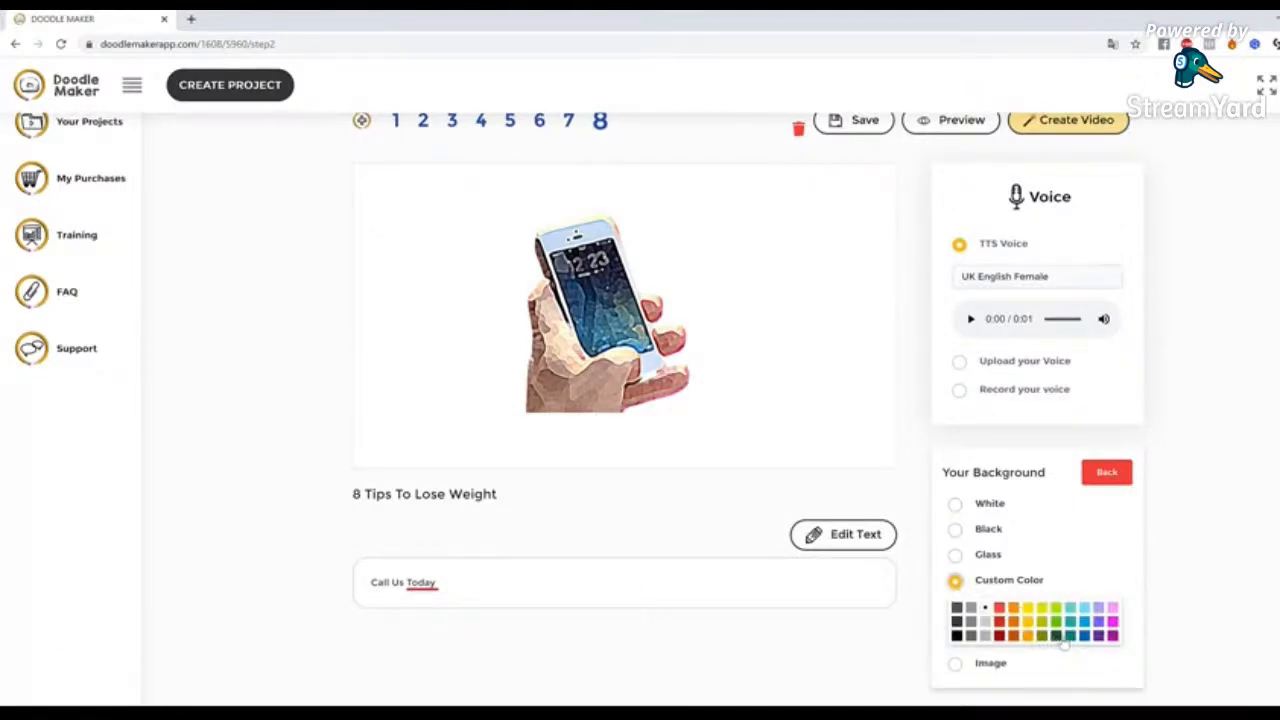
left_click(1085, 637)
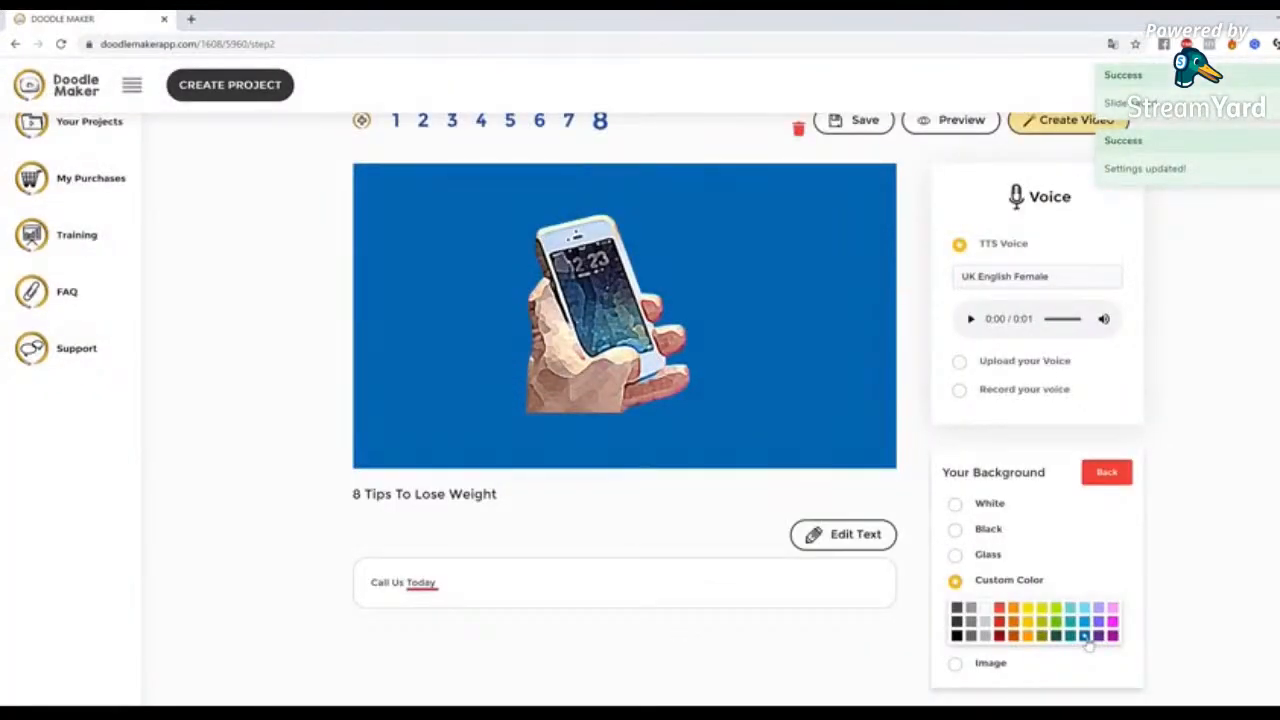
Replace slide 8's cartoon phone image with the red telephone booth from a JumpStory library search for "phone"
left_click_drag(608, 323, 636, 334)
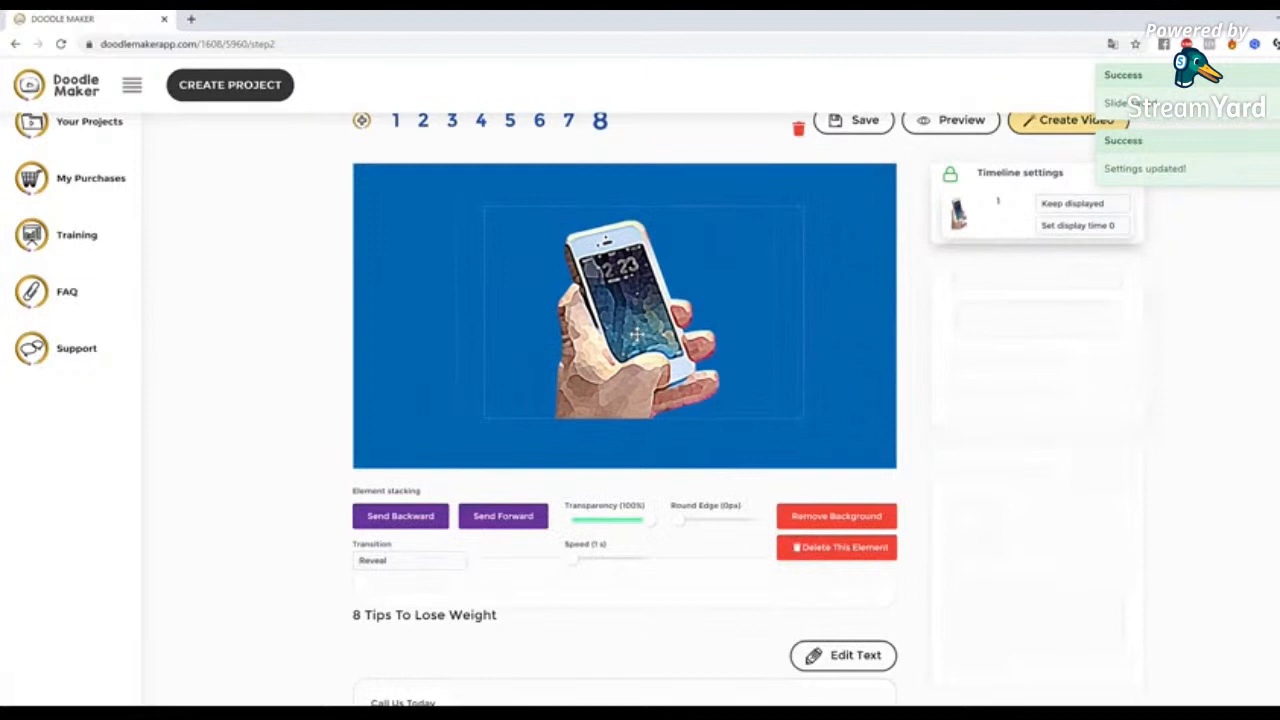
left_click(850, 554)
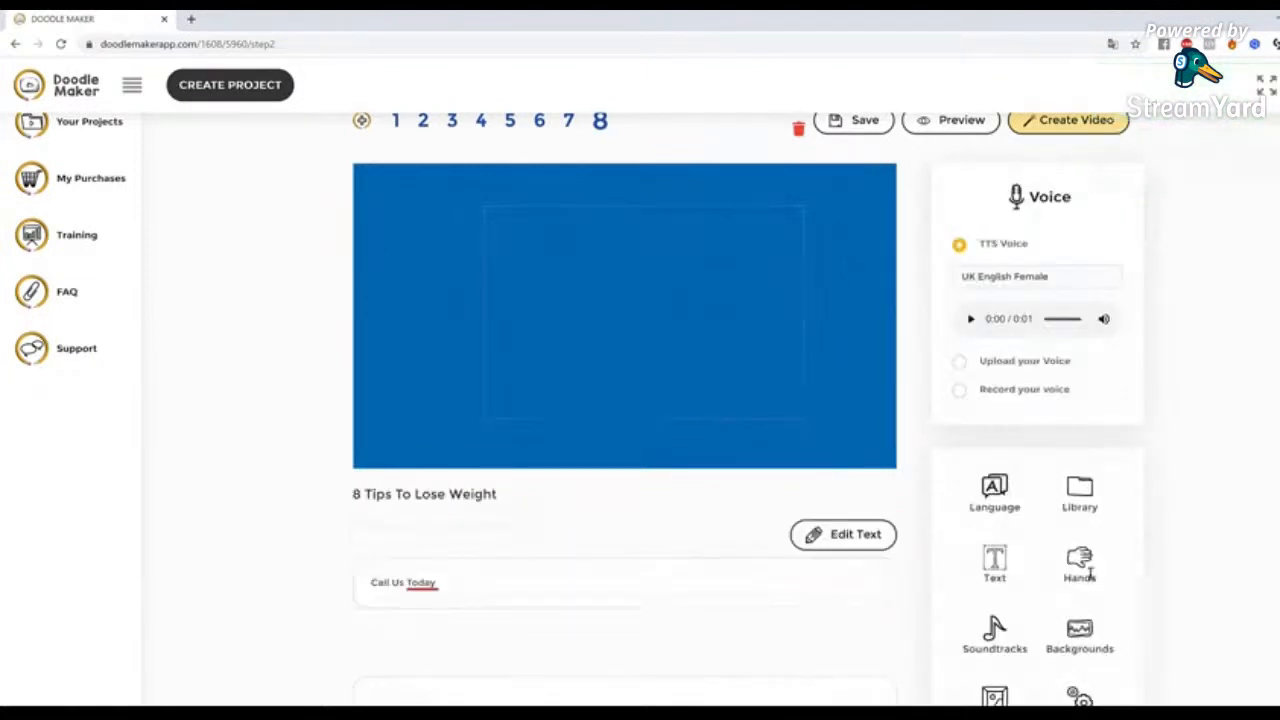
left_click(1080, 490)
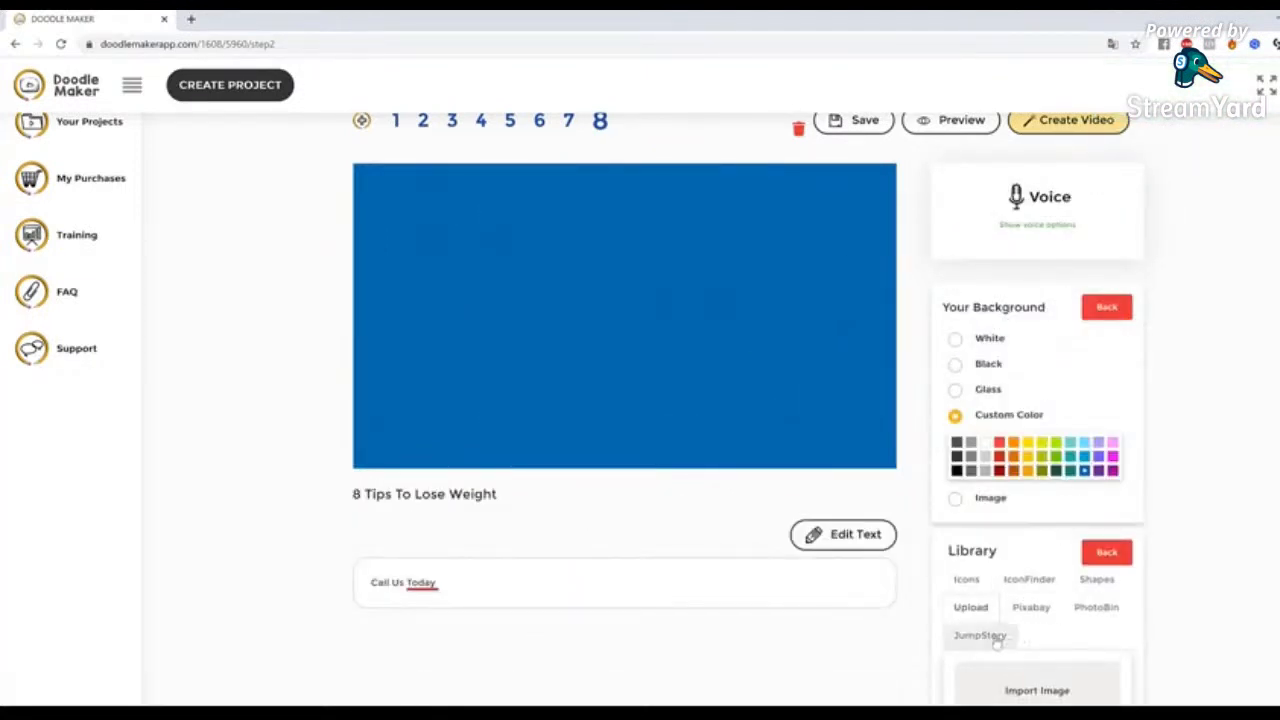
left_click_drag(1048, 679, 966, 671)
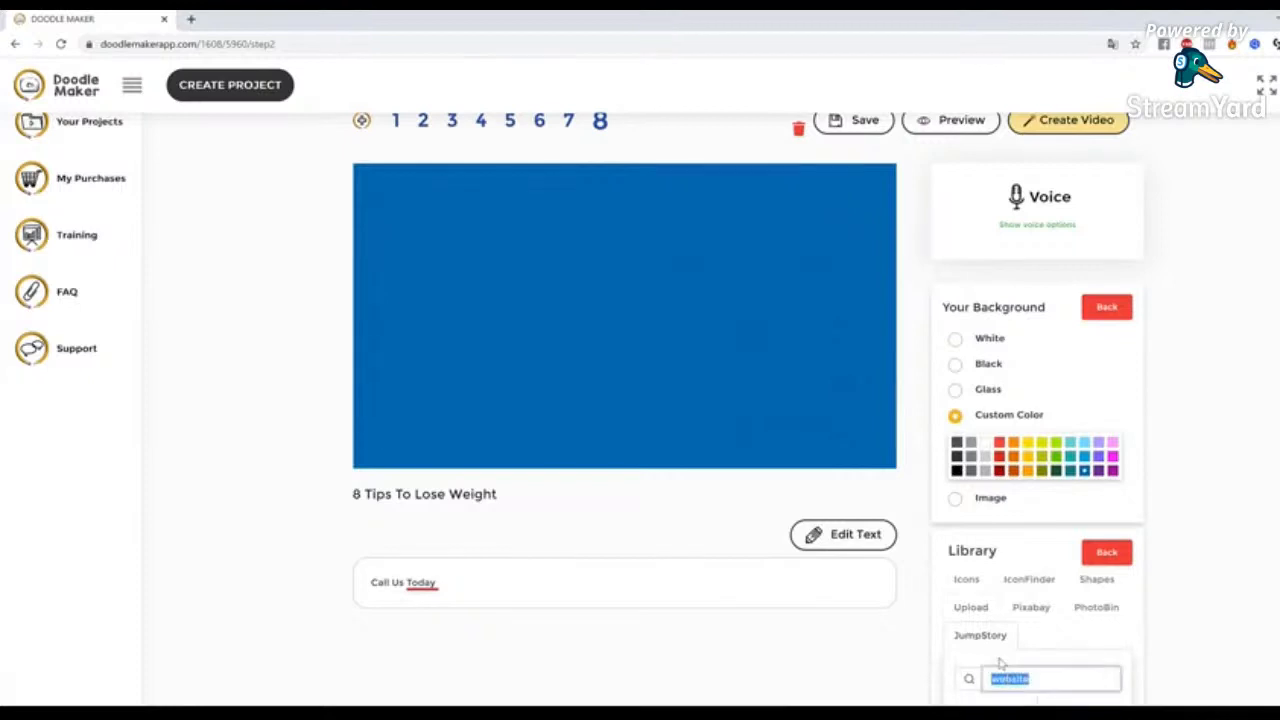
type("phone")
scroll(1262, 390, "down", 1)
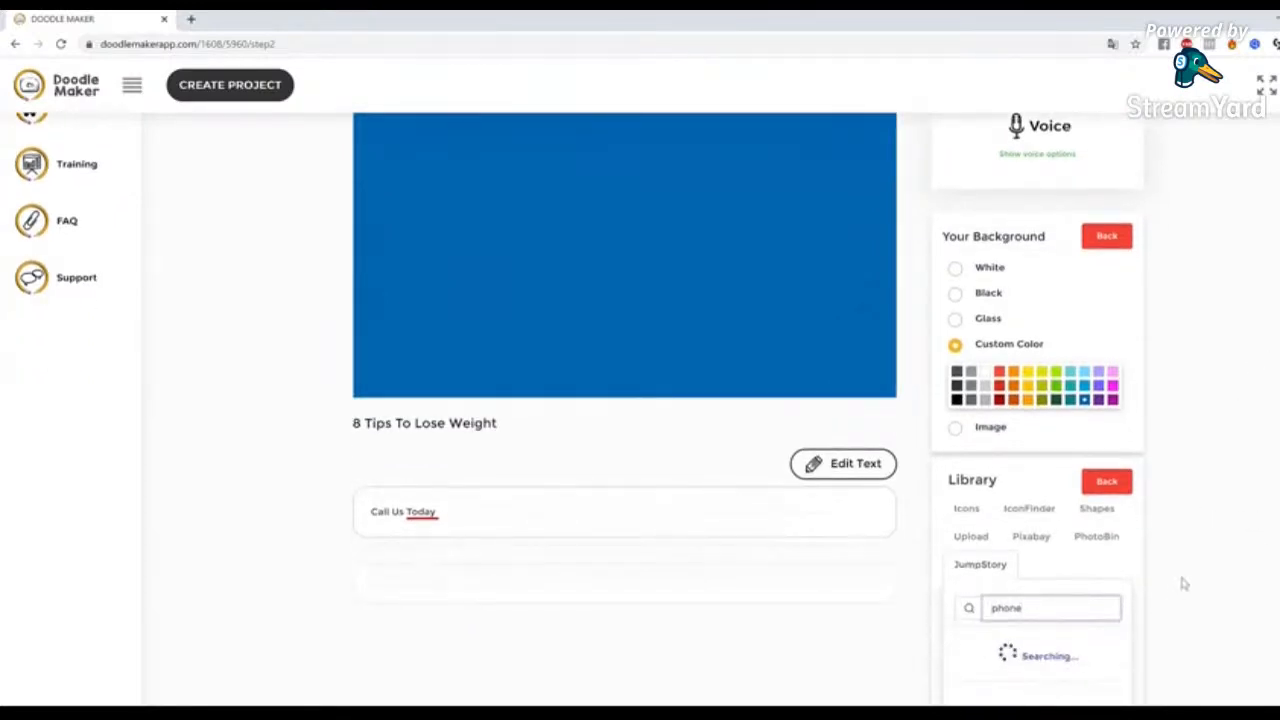
scroll(1181, 580, "down", 2)
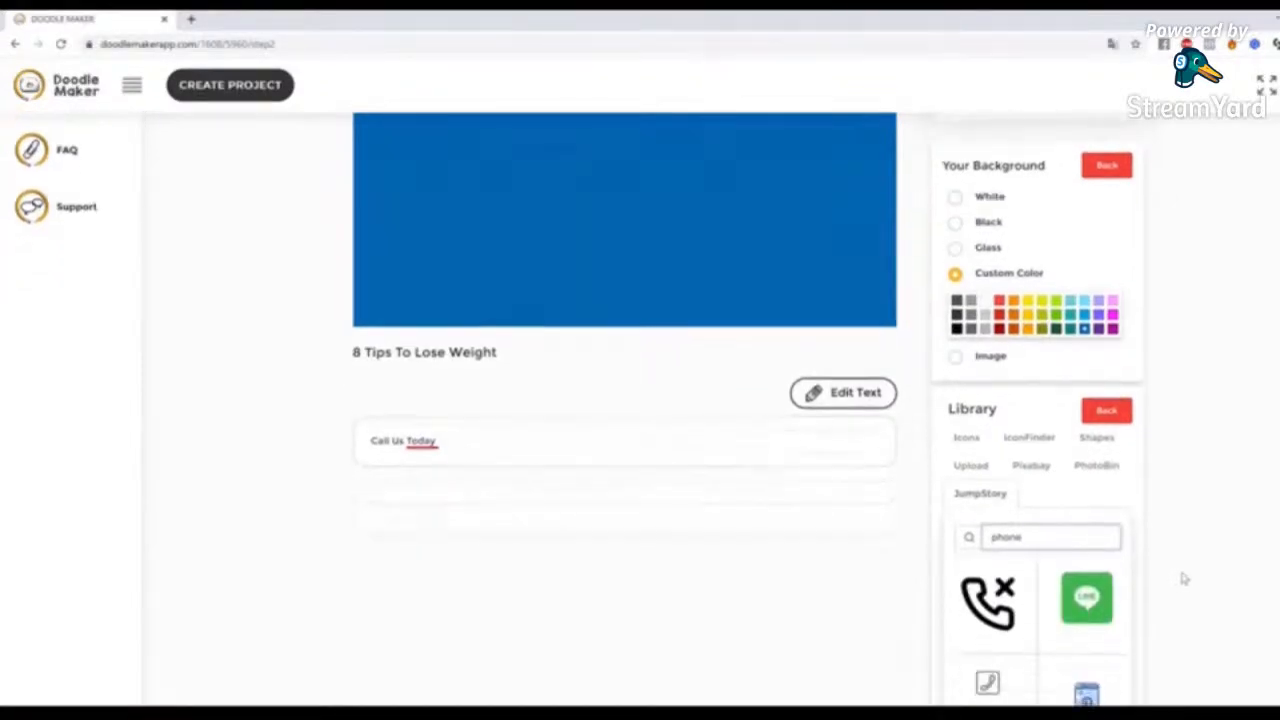
scroll(1100, 575, "down", 2)
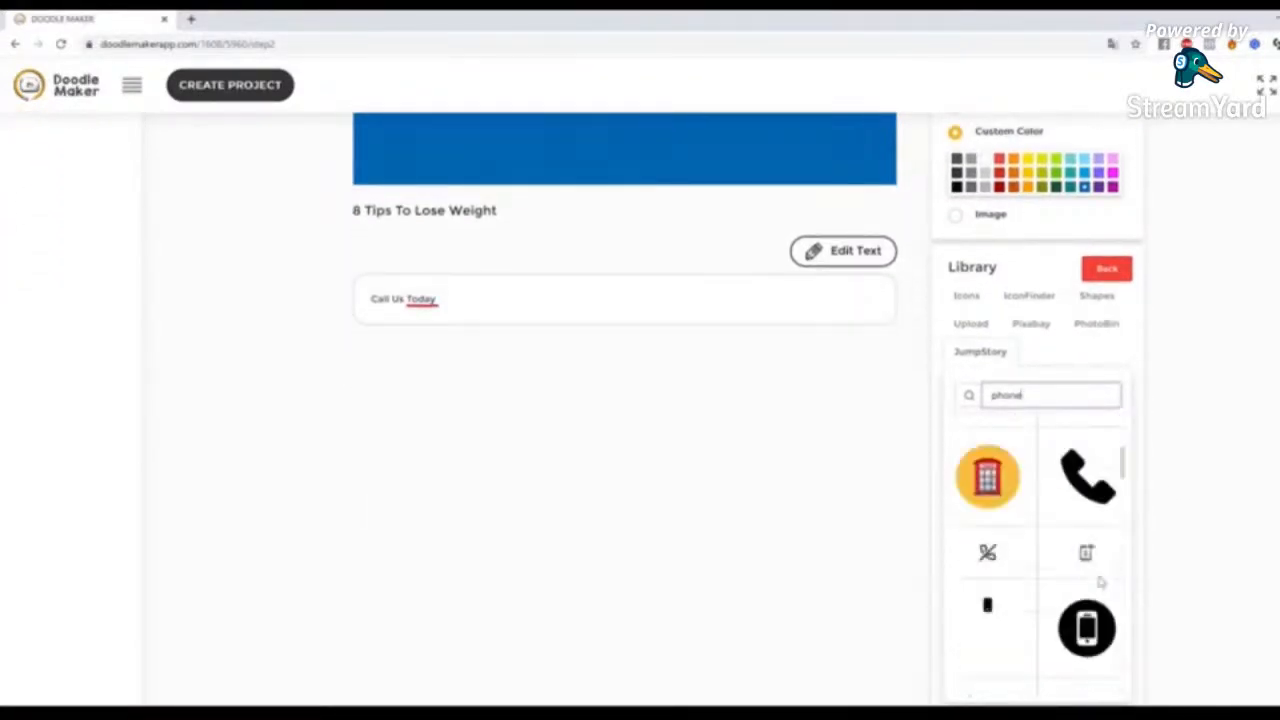
scroll(1100, 575, "up", 1)
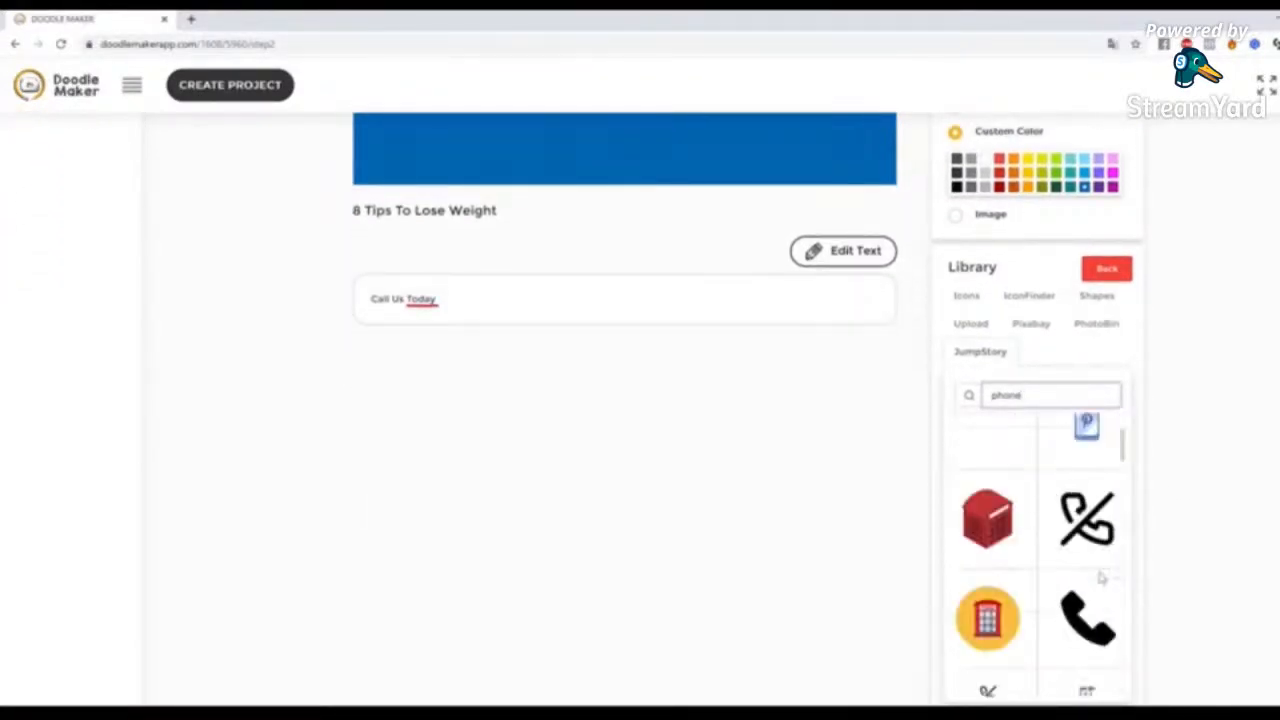
left_click(995, 527)
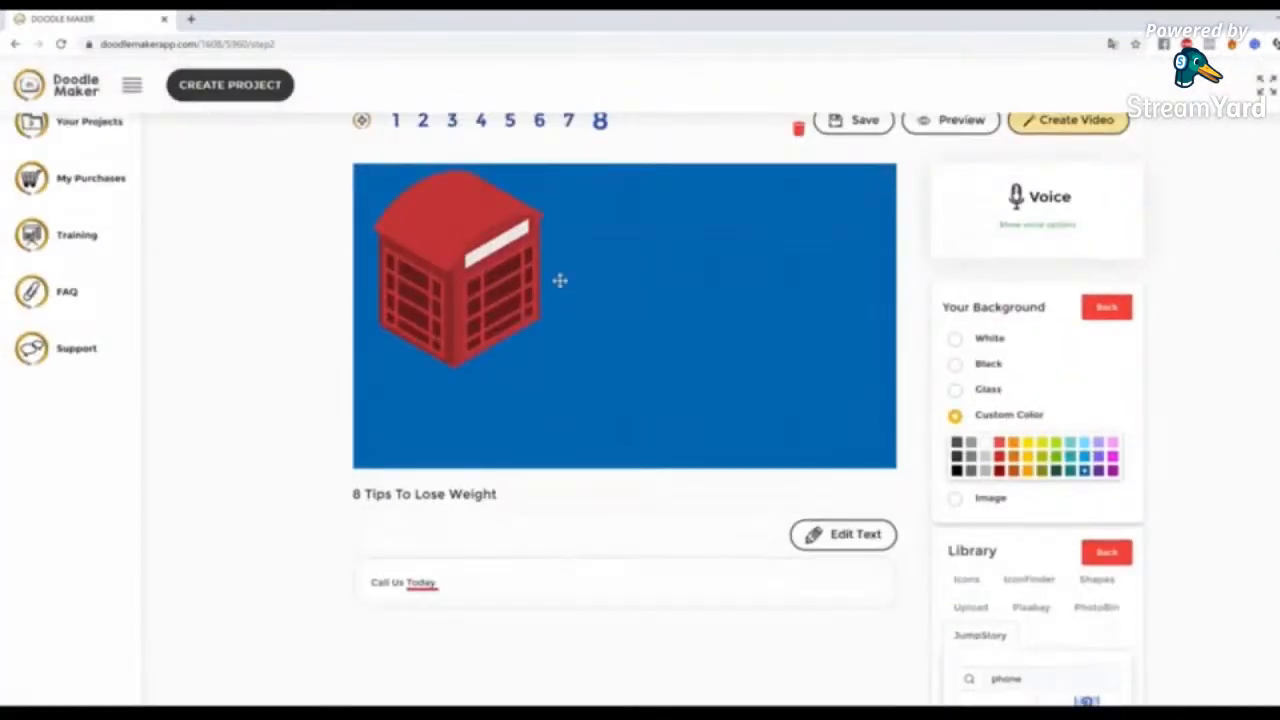
Enlarge the red telephone booth, place it near the centre of slide 8 and deselect it
left_click_drag(495, 273, 589, 290)
left_click(791, 411)
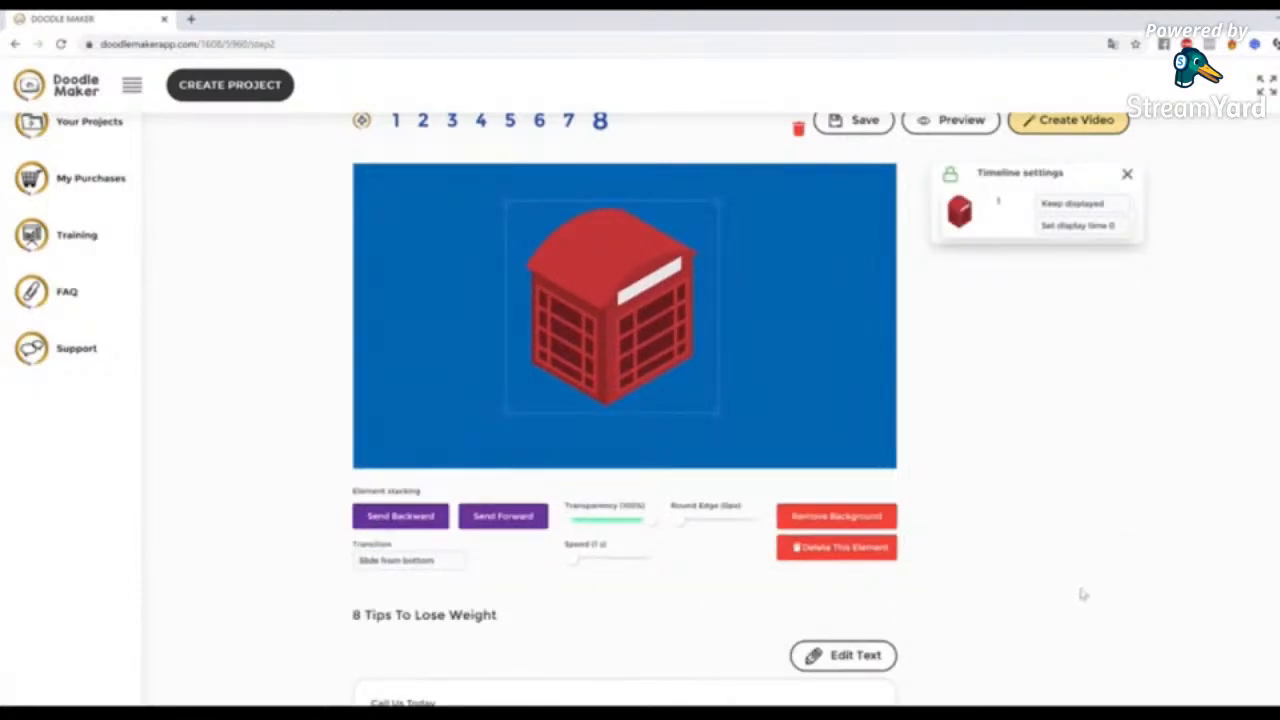
left_click(838, 347)
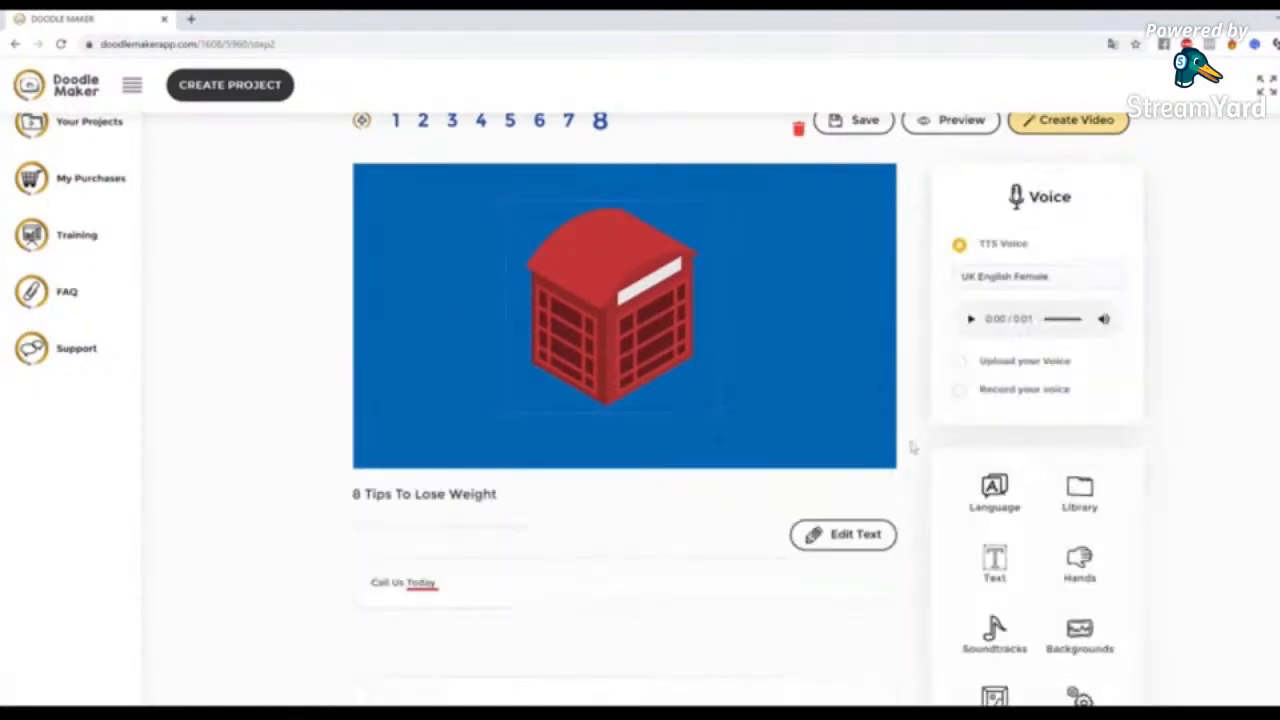
Set the red telephone booth's transition to Slide from left and deselect it
left_click(655, 310)
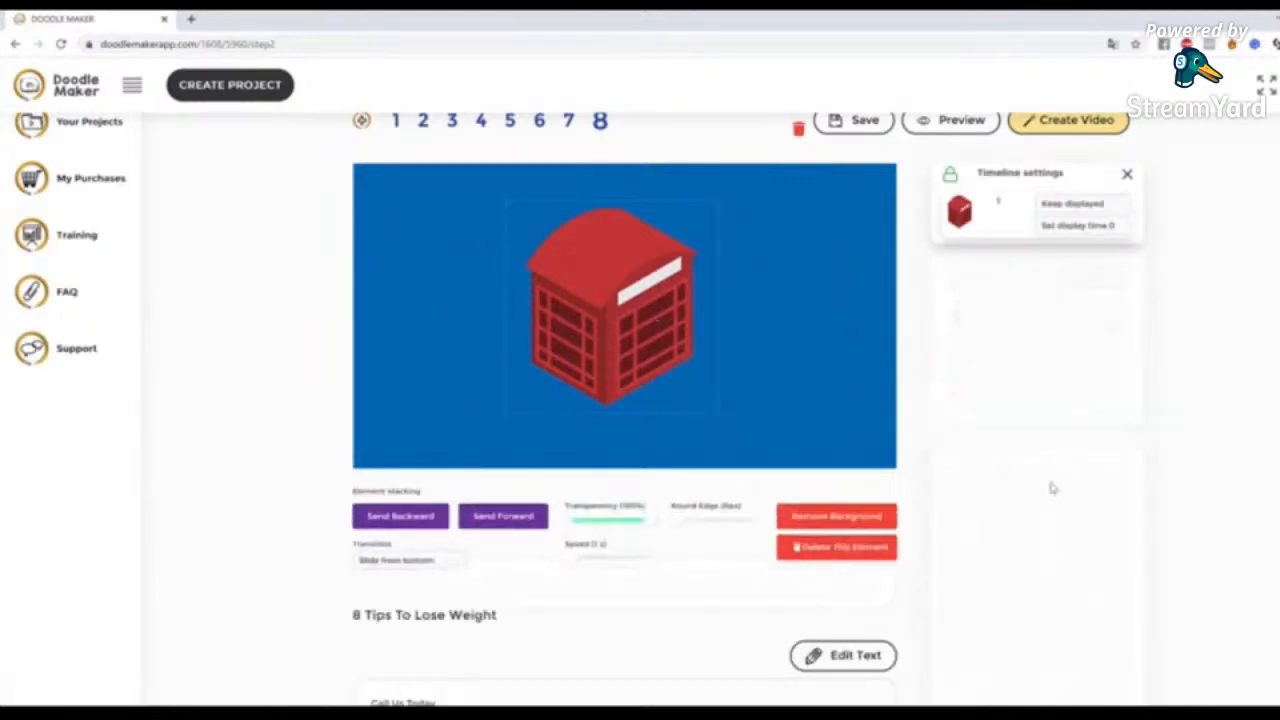
left_click(395, 560)
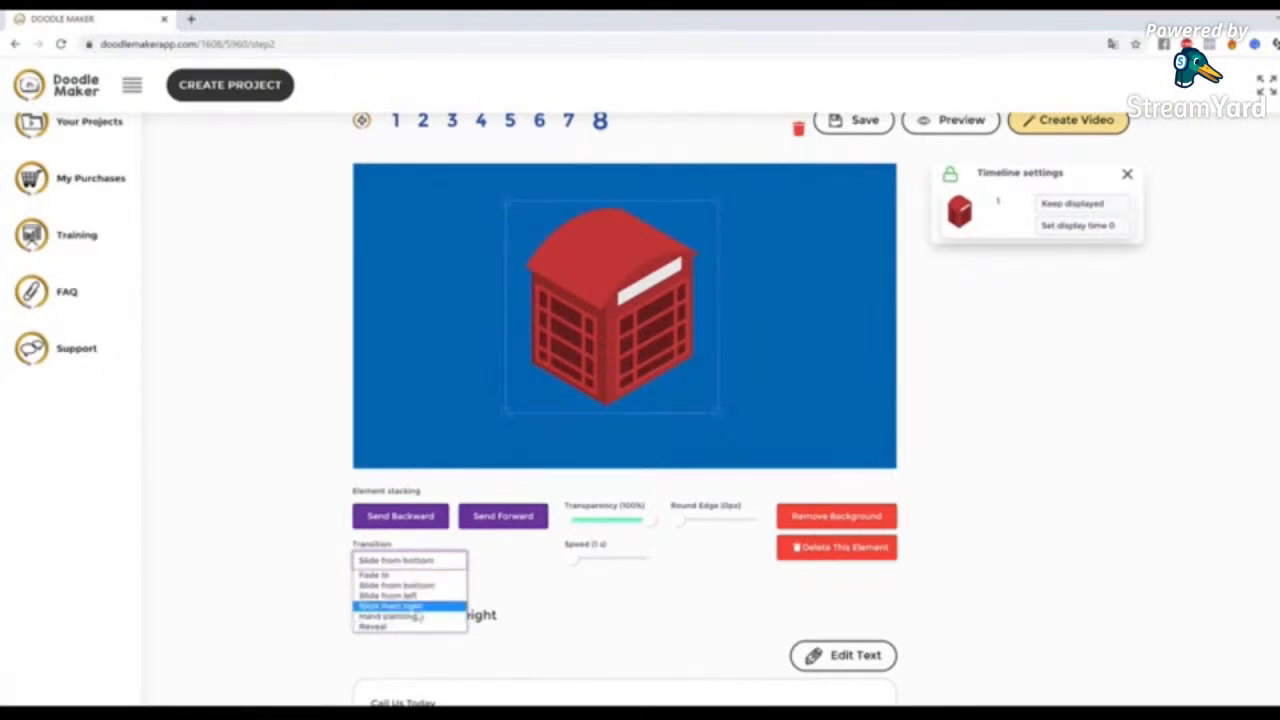
left_click(395, 595)
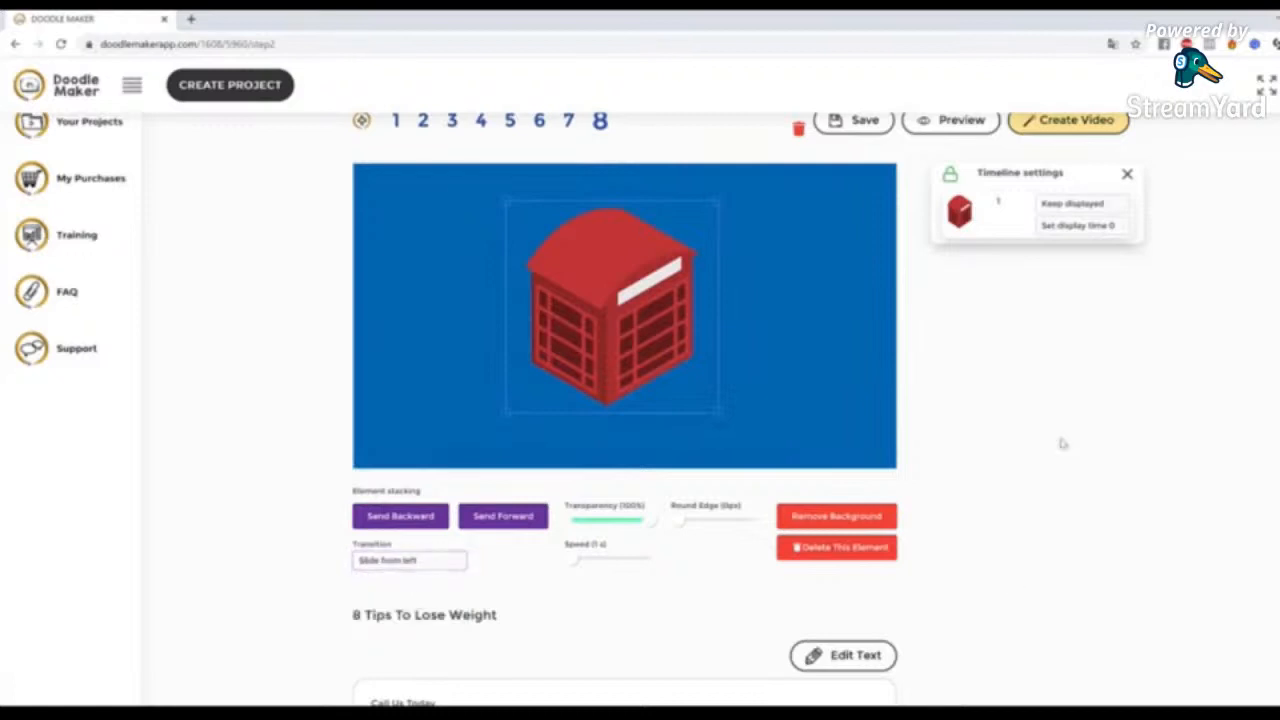
left_click(880, 390)
scroll(902, 280, "up", 1)
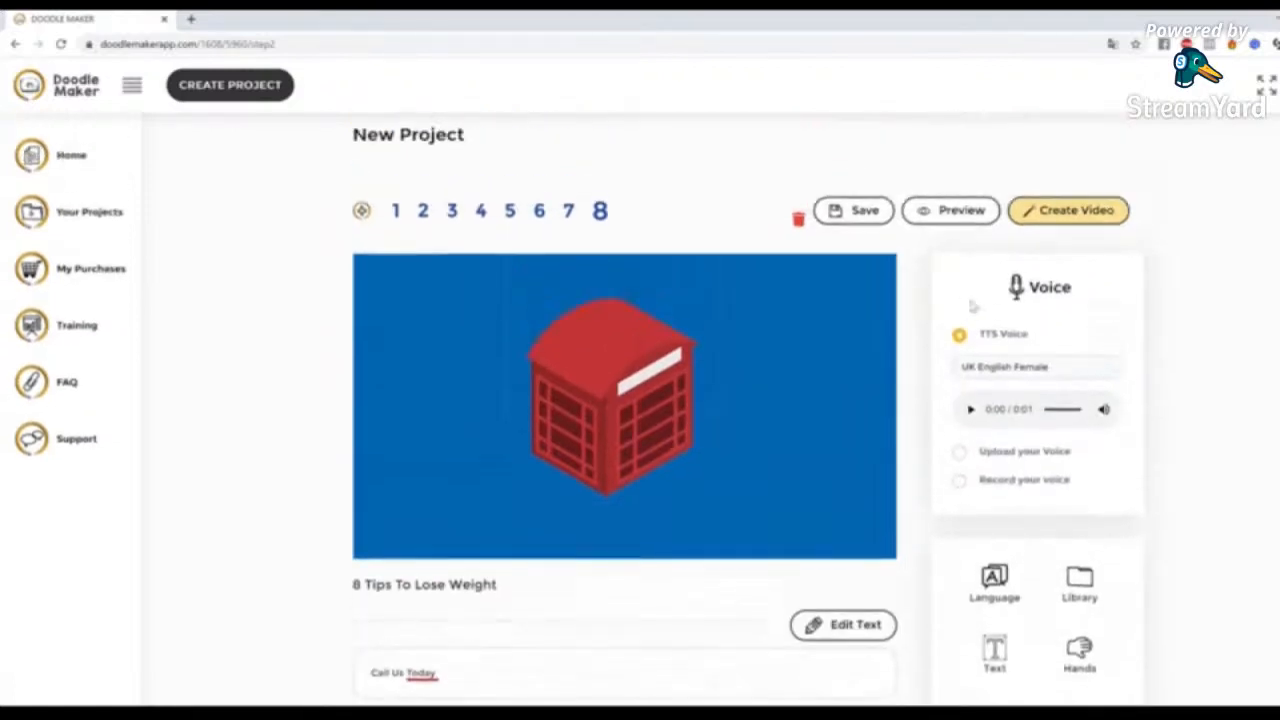
Preview slide 8, close the preview and open slide 7
left_click(960, 212)
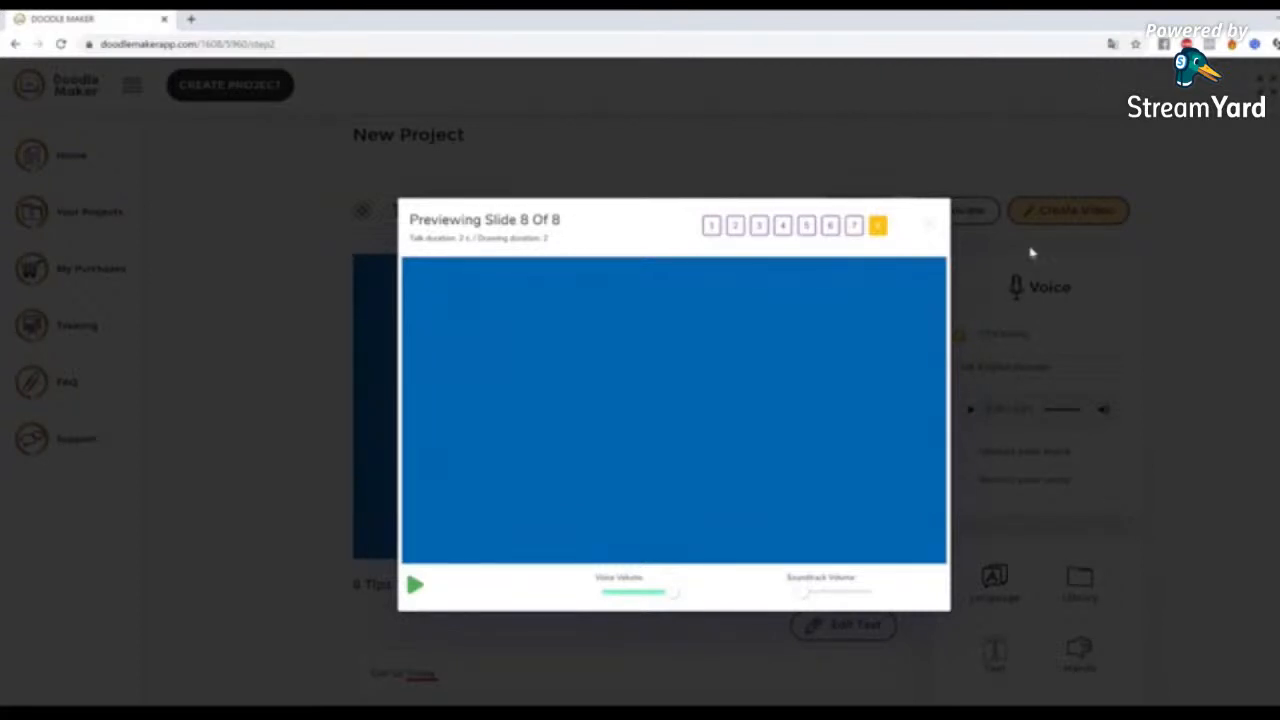
left_click(1032, 252)
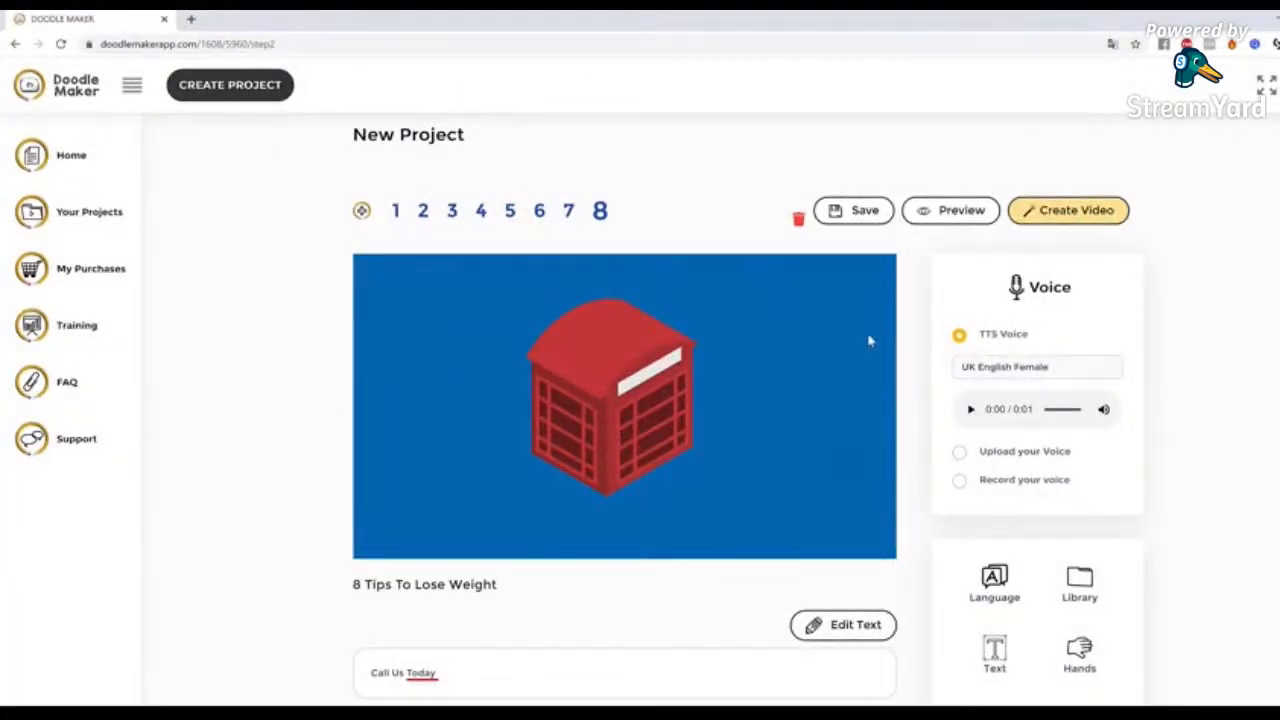
left_click(569, 222)
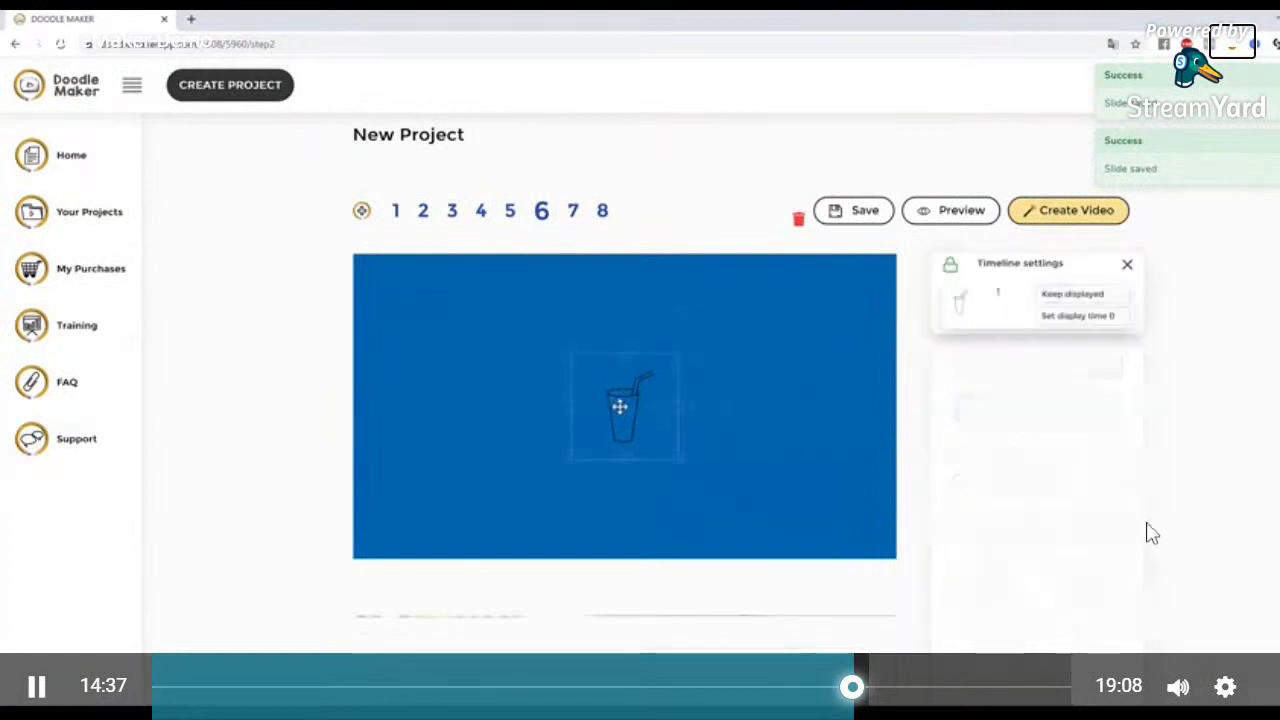
left_click(1226, 690)
left_click(1212, 437)
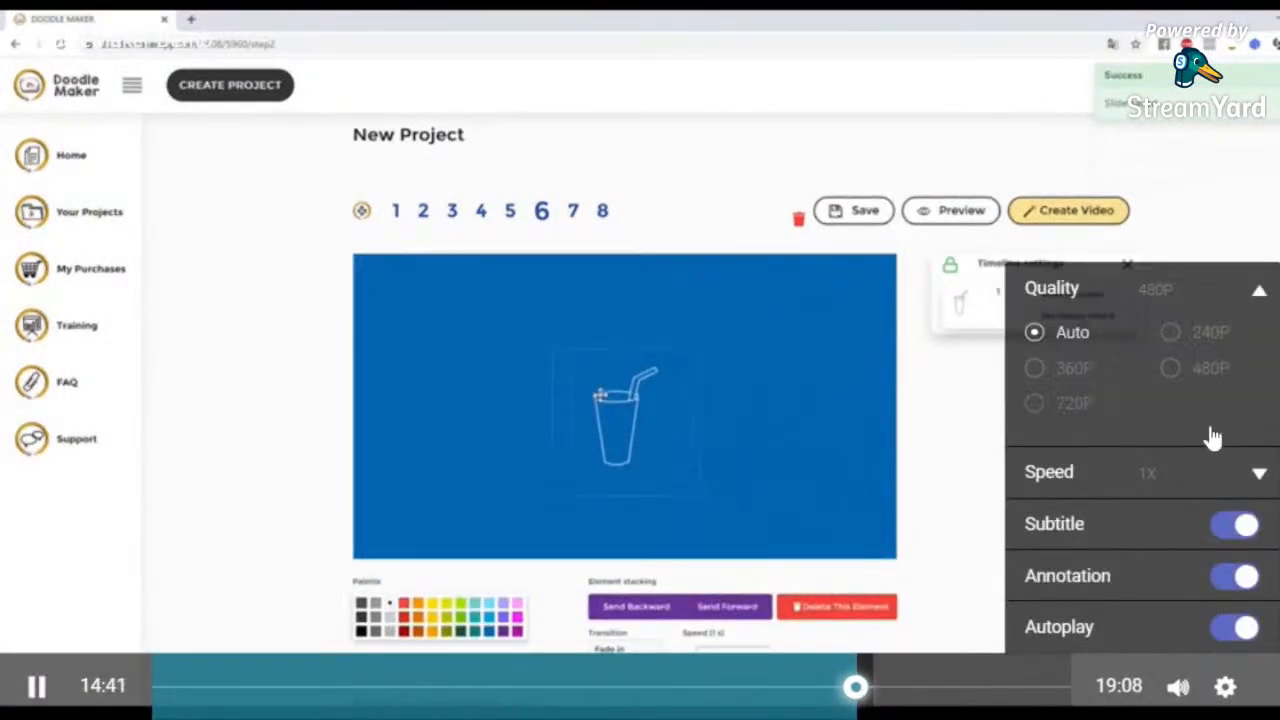
left_click(1033, 410)
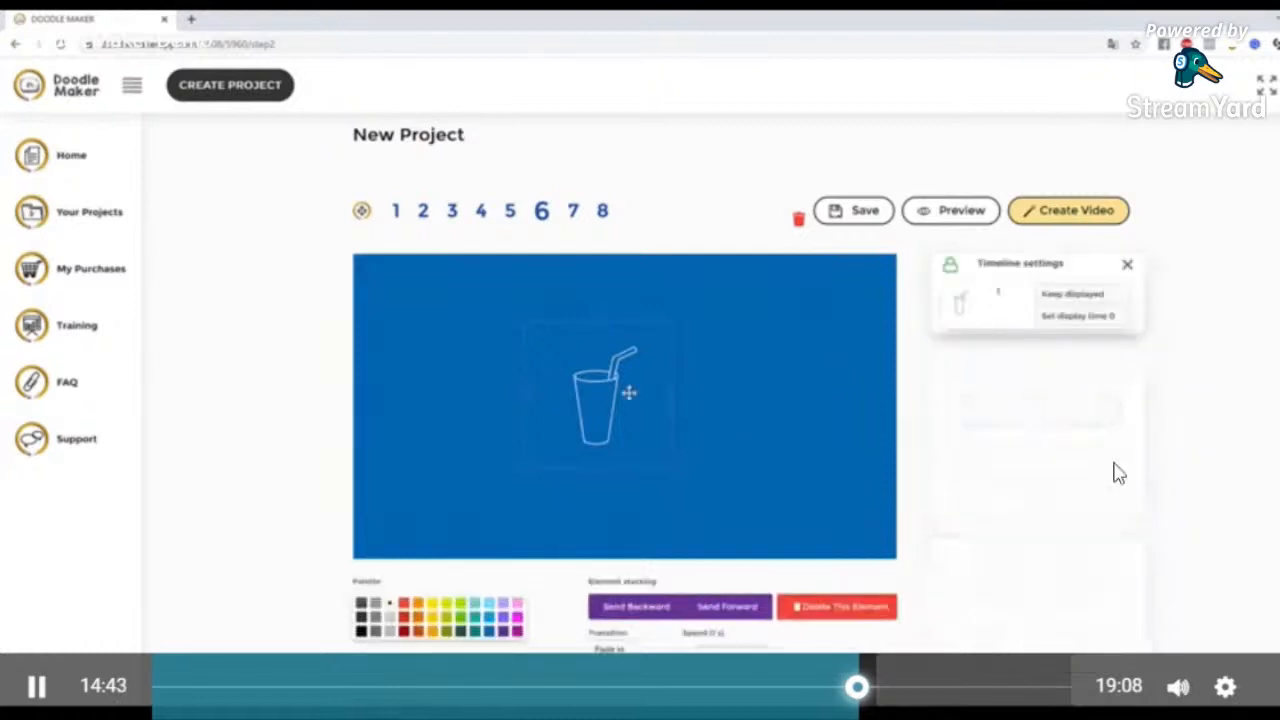
left_click(1226, 686)
left_click(1060, 403)
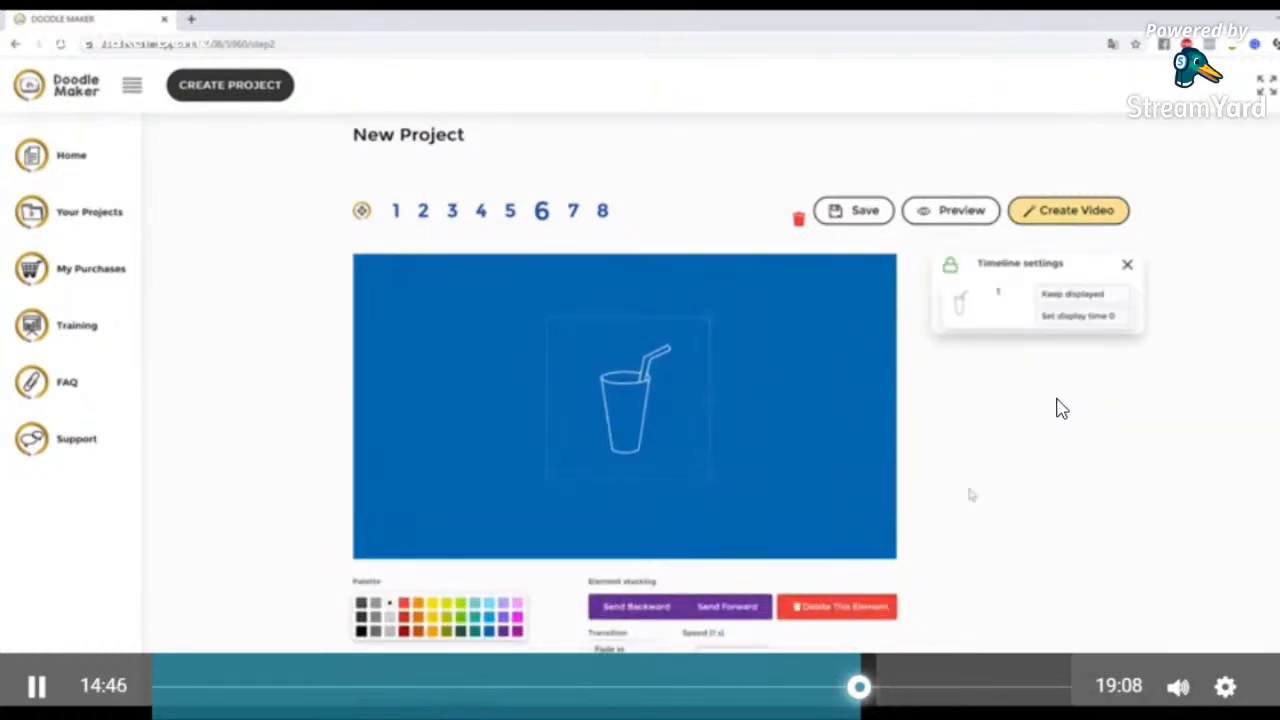
left_click(1227, 689)
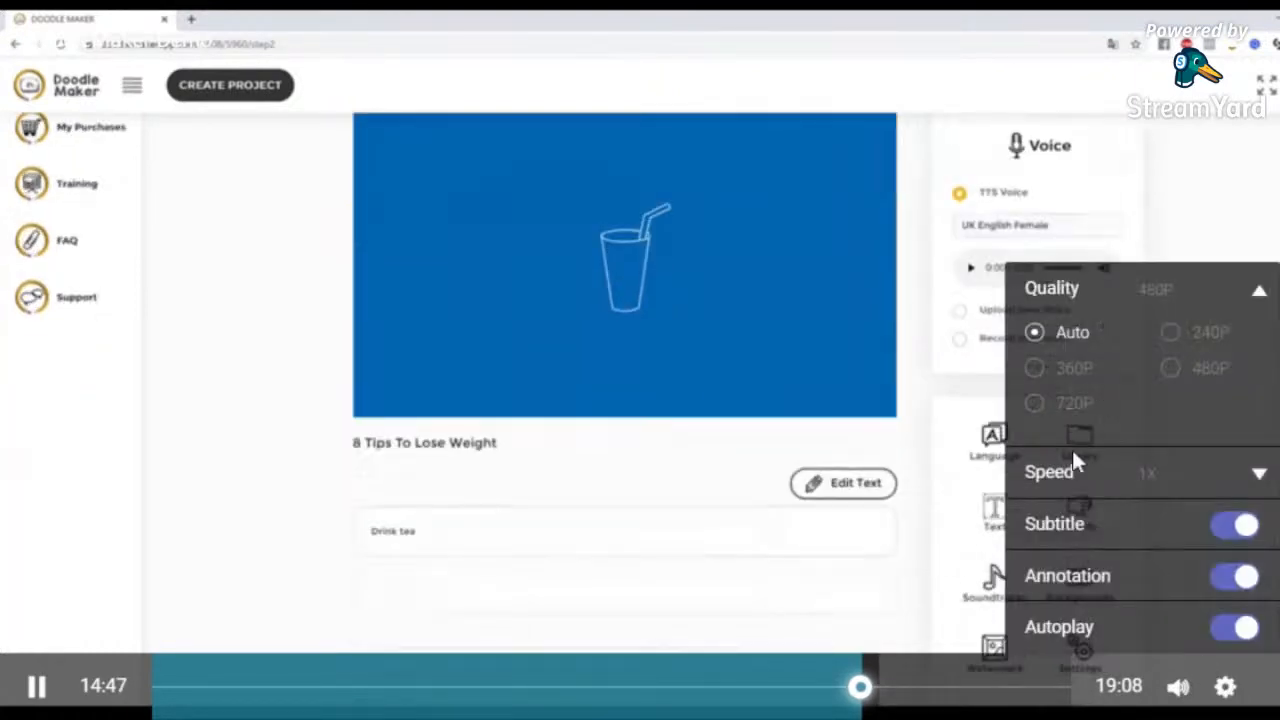
left_click(1059, 417)
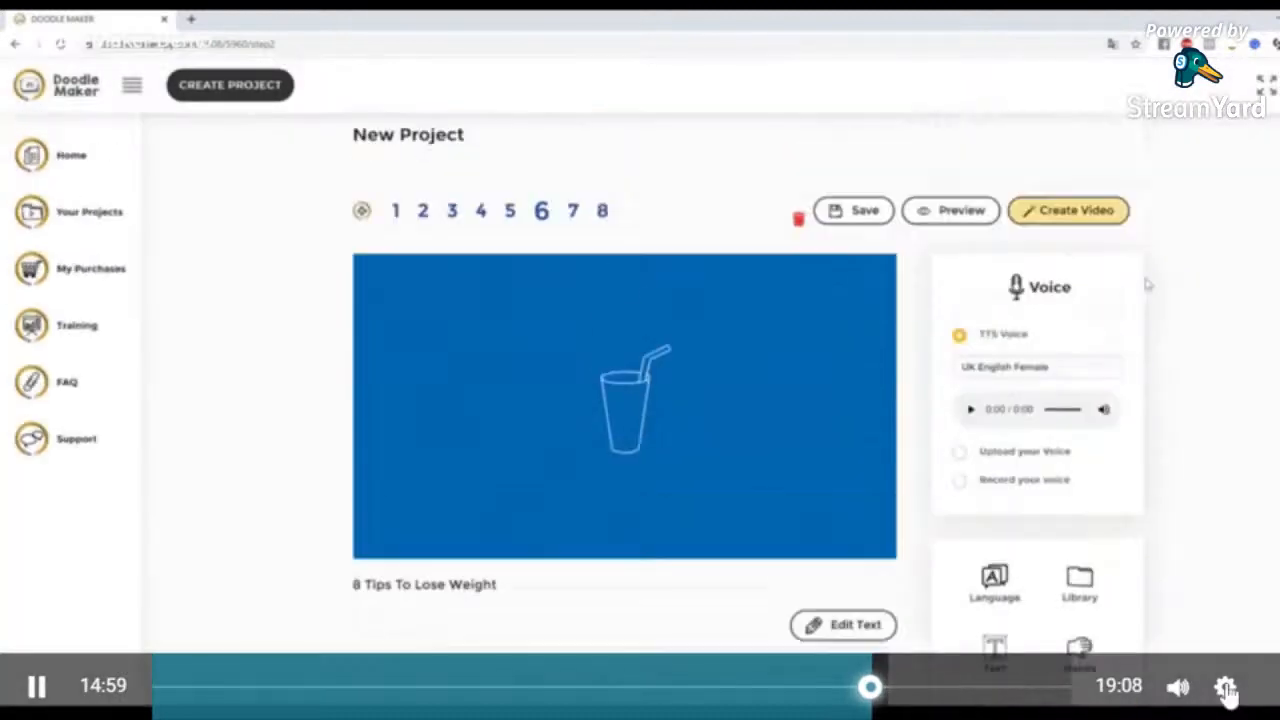
left_click(1226, 688)
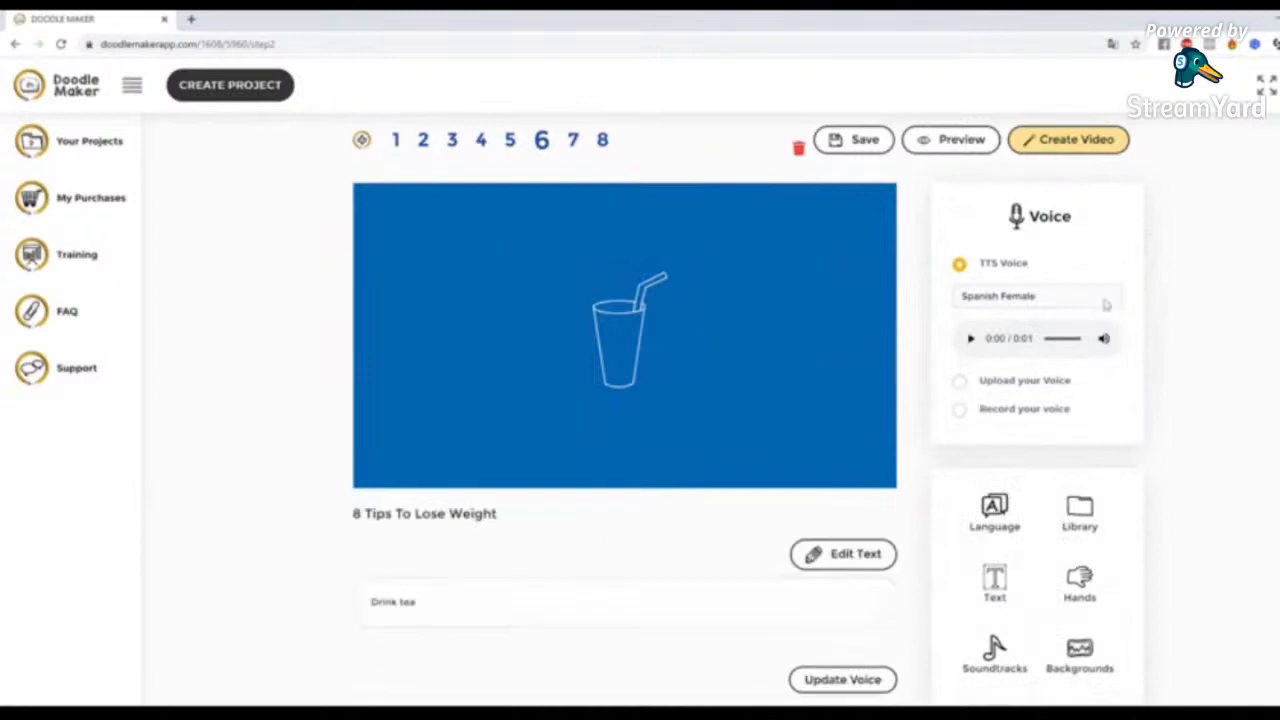
Set slide 6's text-to-speech voice to Spanish - Maria (Female) and play the voice clip
left_click(1089, 302)
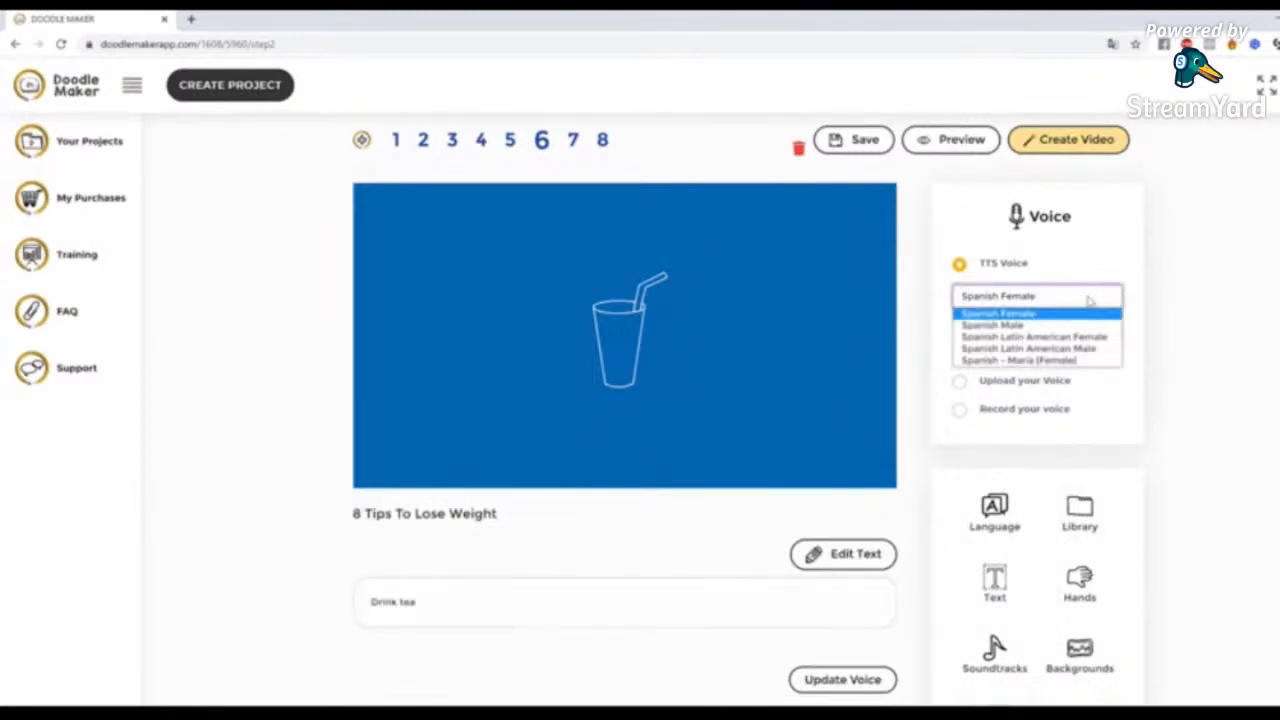
left_click(1030, 361)
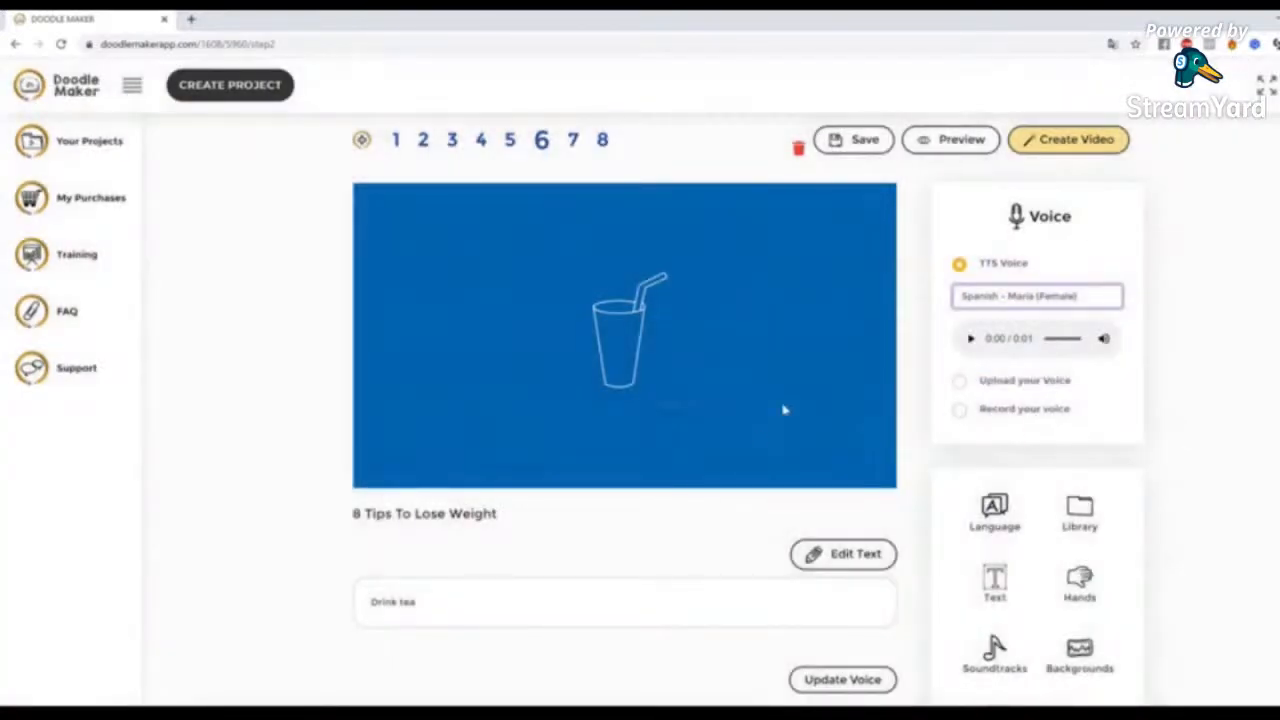
left_click(970, 338)
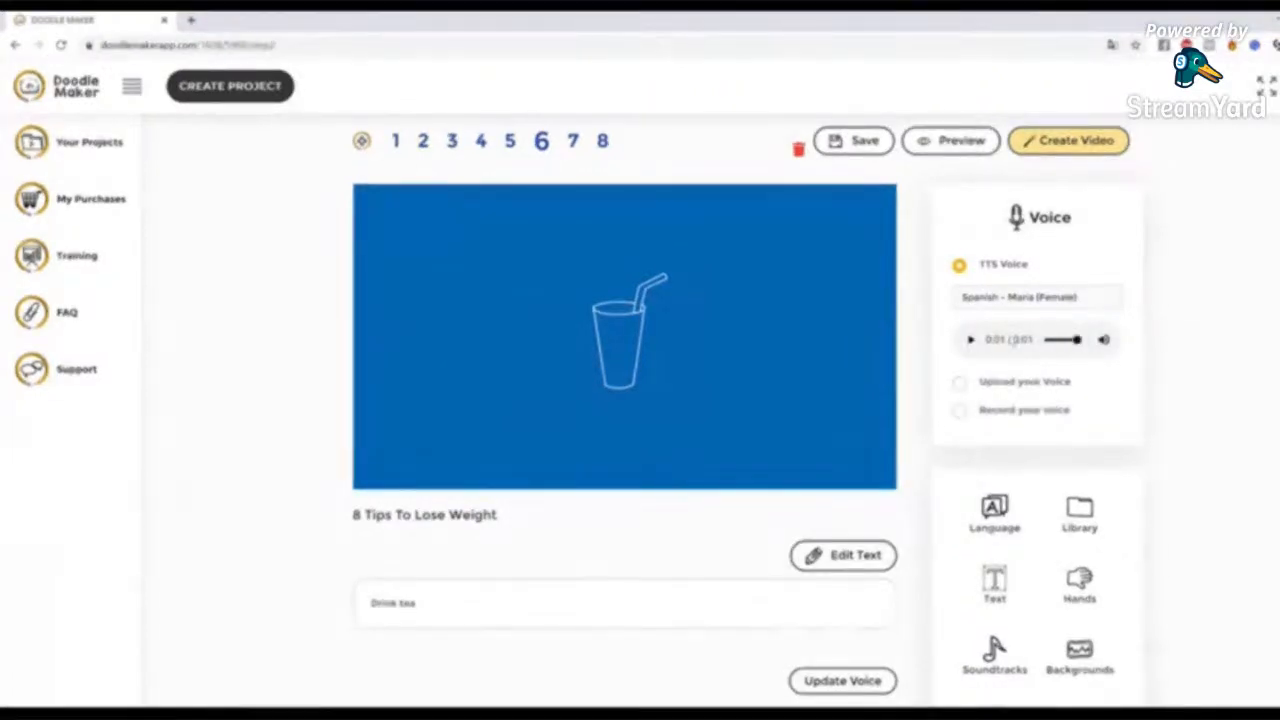
mouse_move(1098, 679)
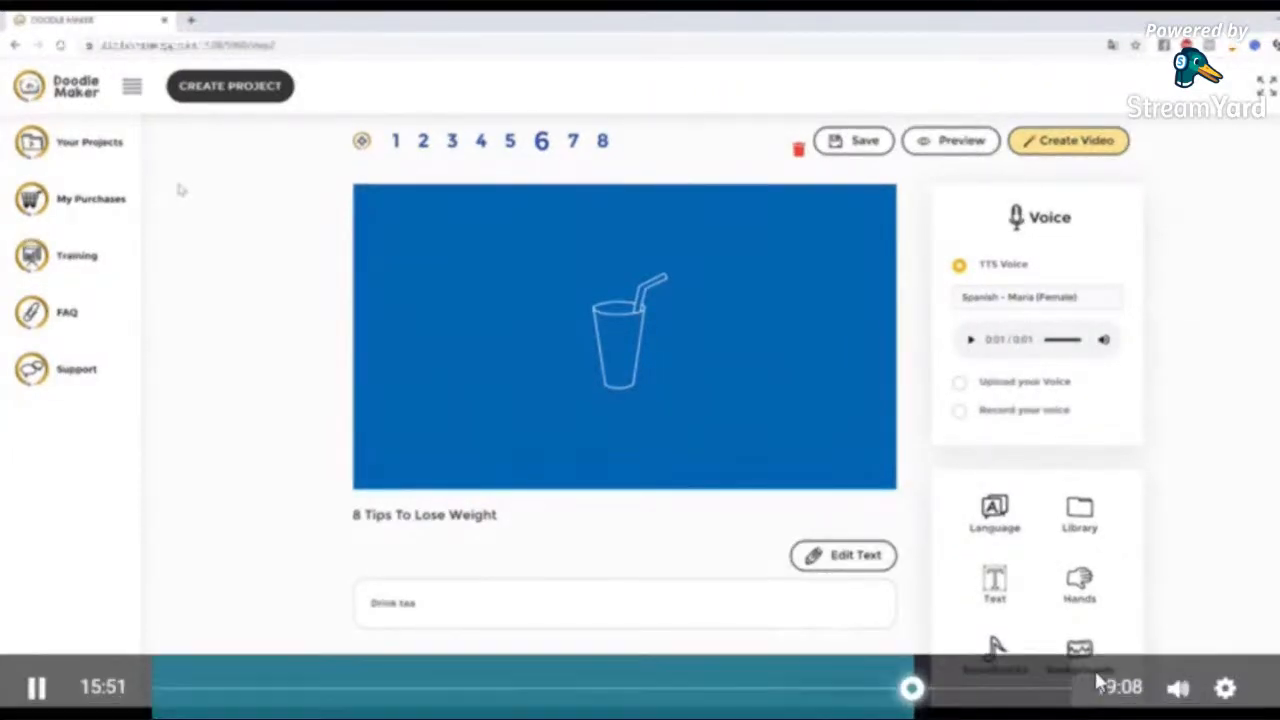
left_click(1222, 692)
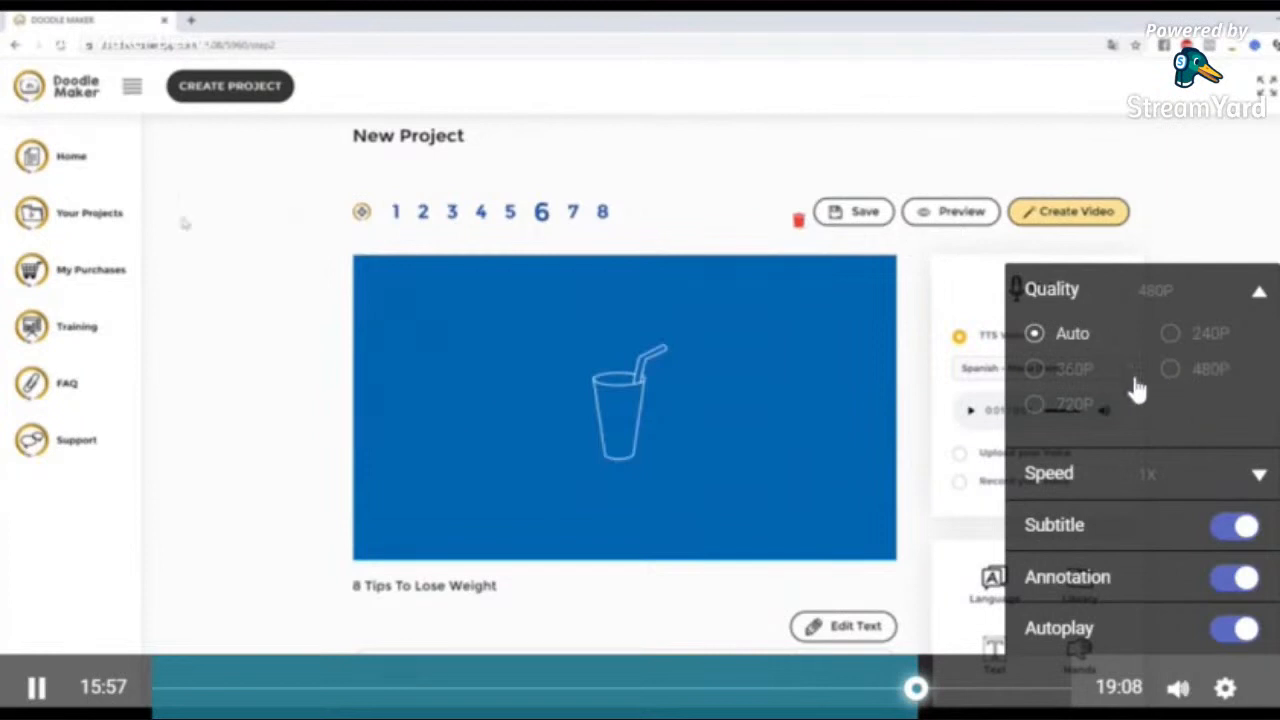
left_click(1085, 397)
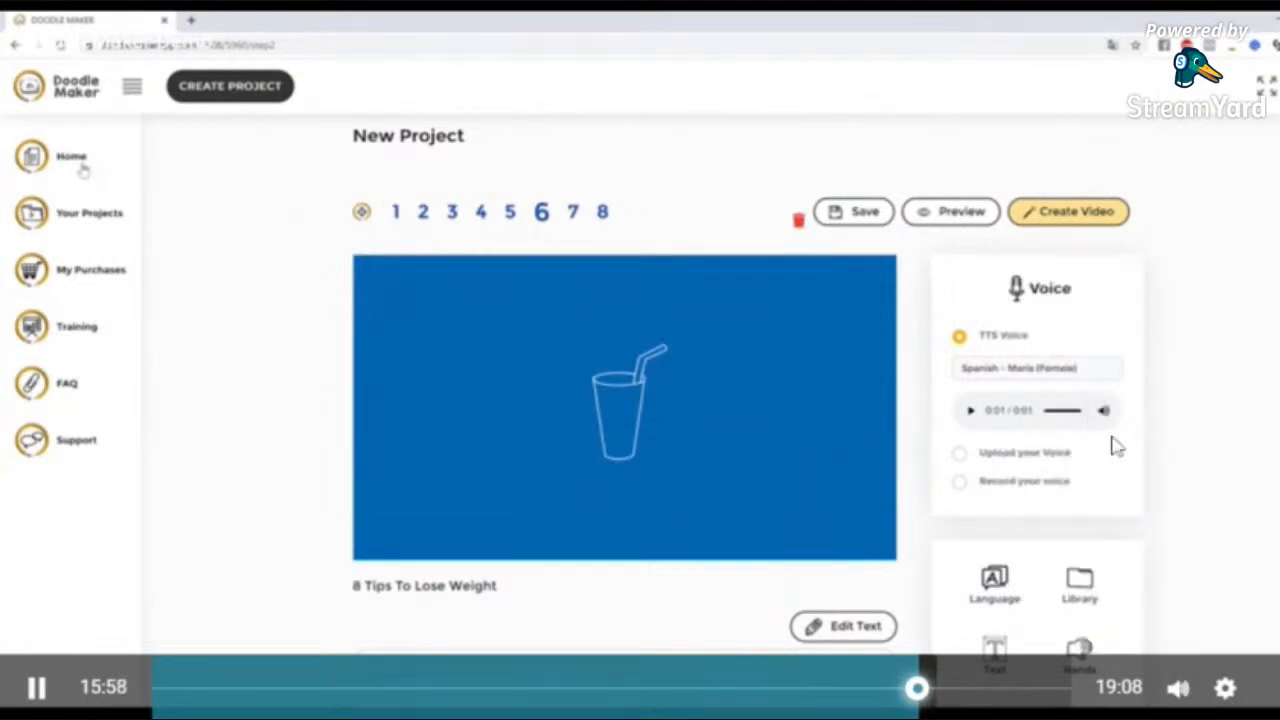
left_click(1224, 688)
left_click(1077, 409)
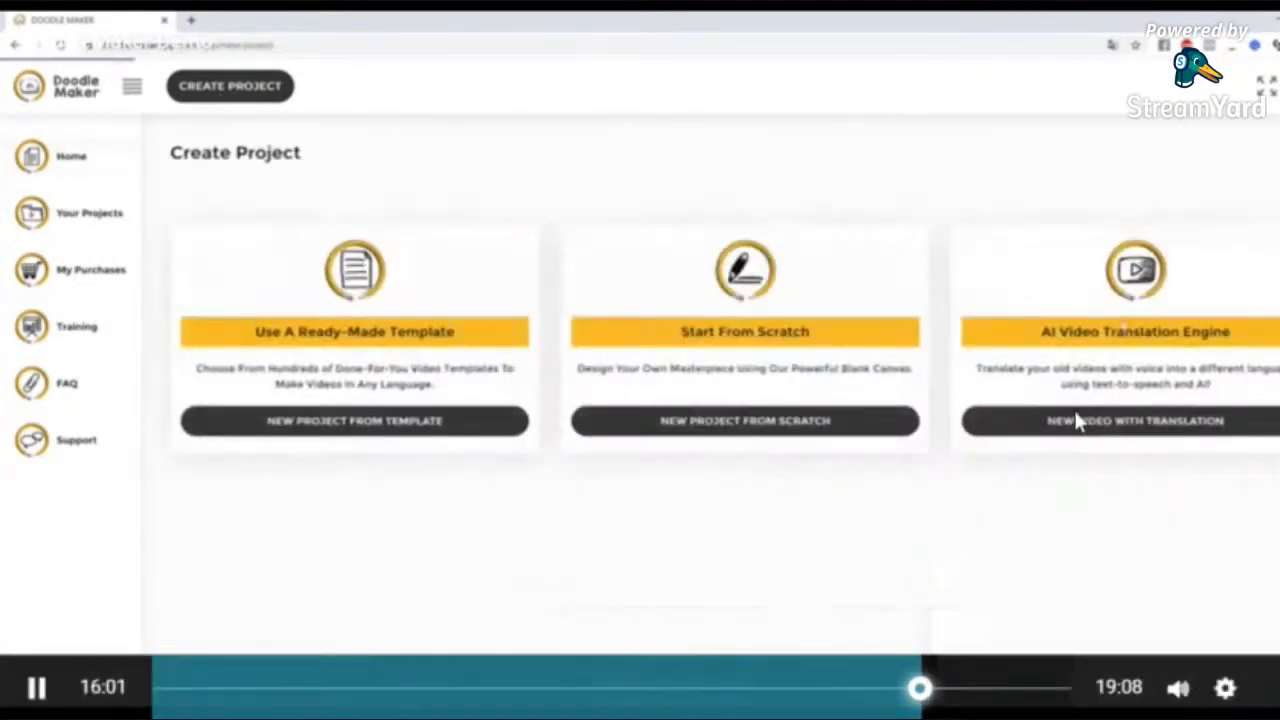
Start a new video project with translation and title it "Weight Loss Video"
left_click(1075, 411)
left_click(1100, 562)
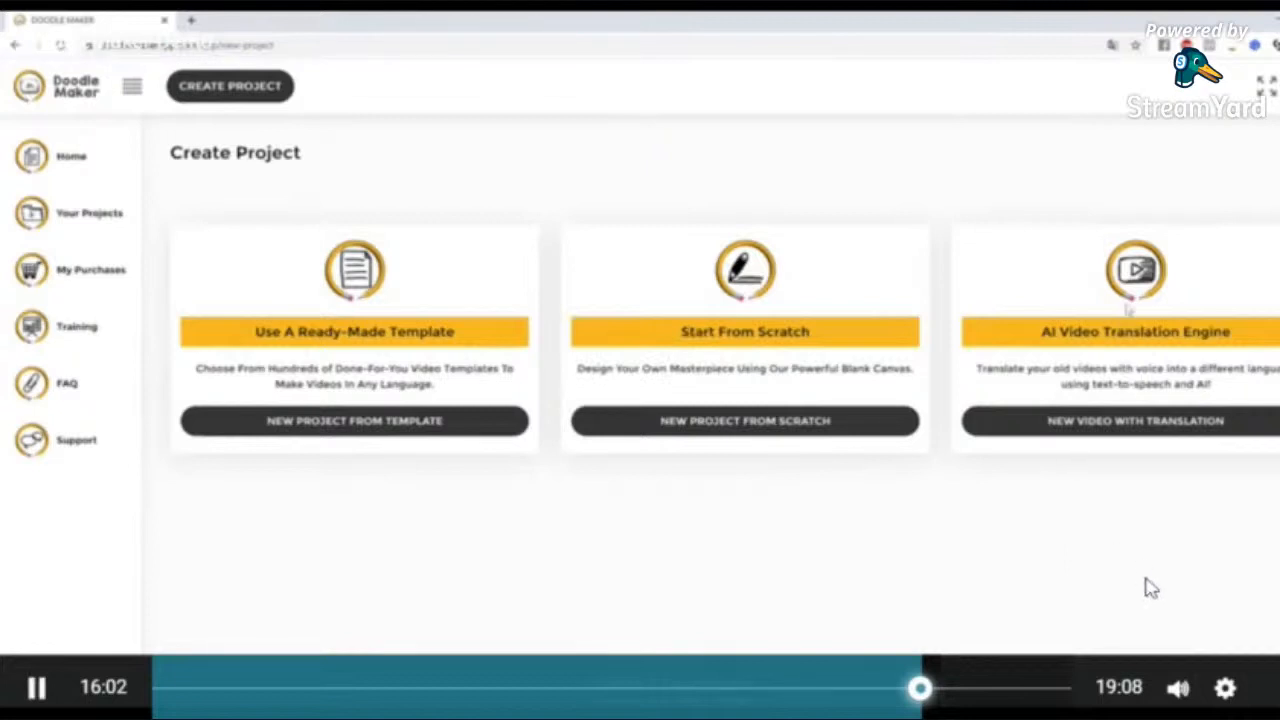
left_click(1226, 688)
left_click(1058, 412)
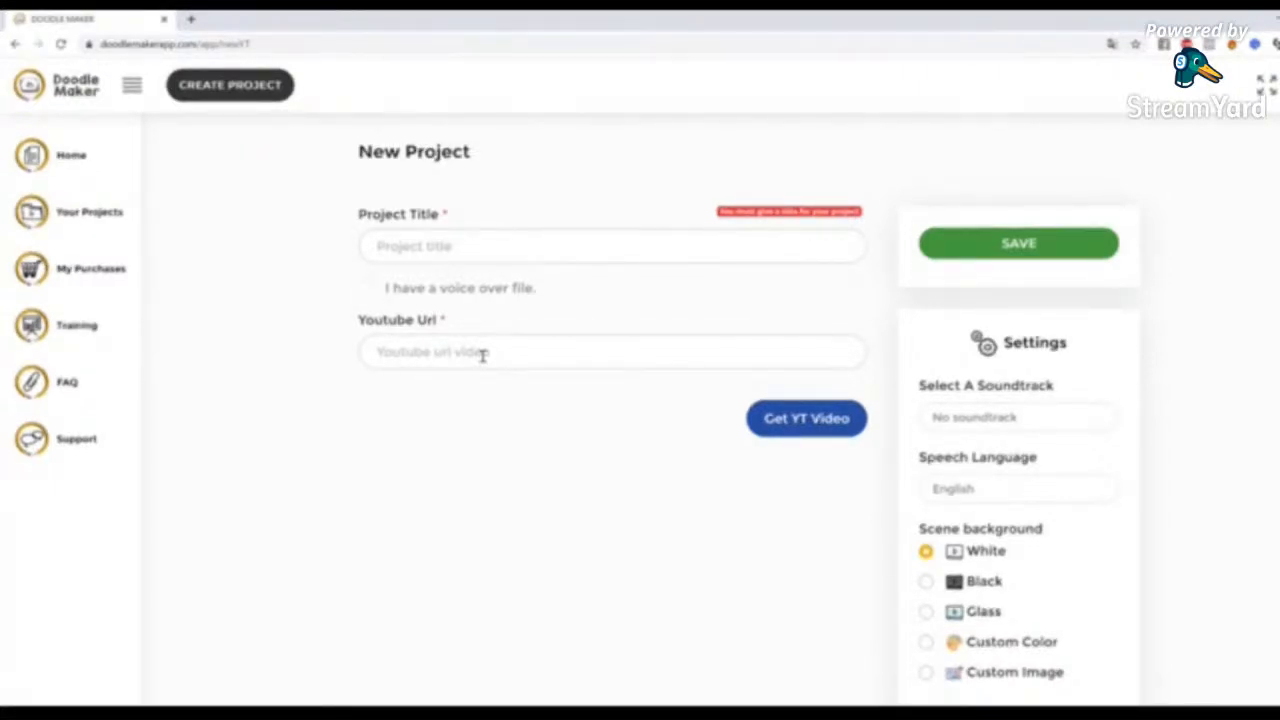
left_click(484, 249)
type("Weight Loss video")
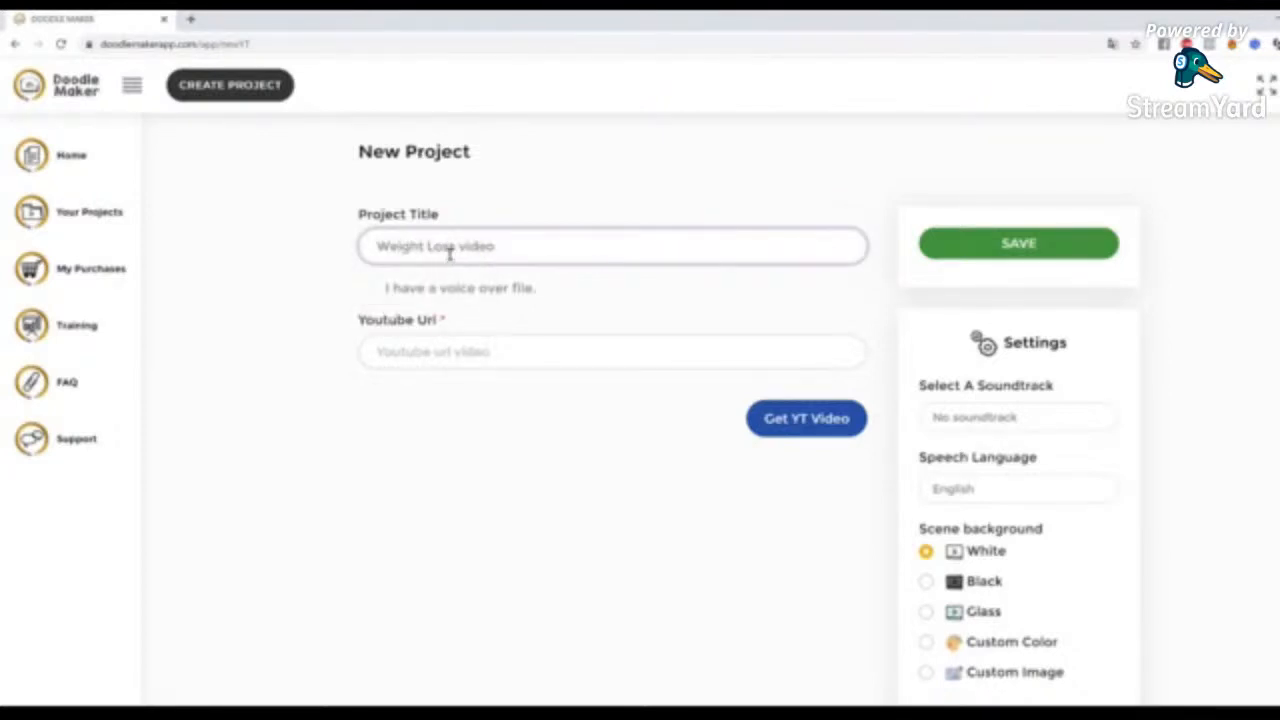
left_click_drag(456, 250, 461, 249)
left_click(663, 336)
type("https://www.youtube.com/watch?v=MOs3CvCkdbI")
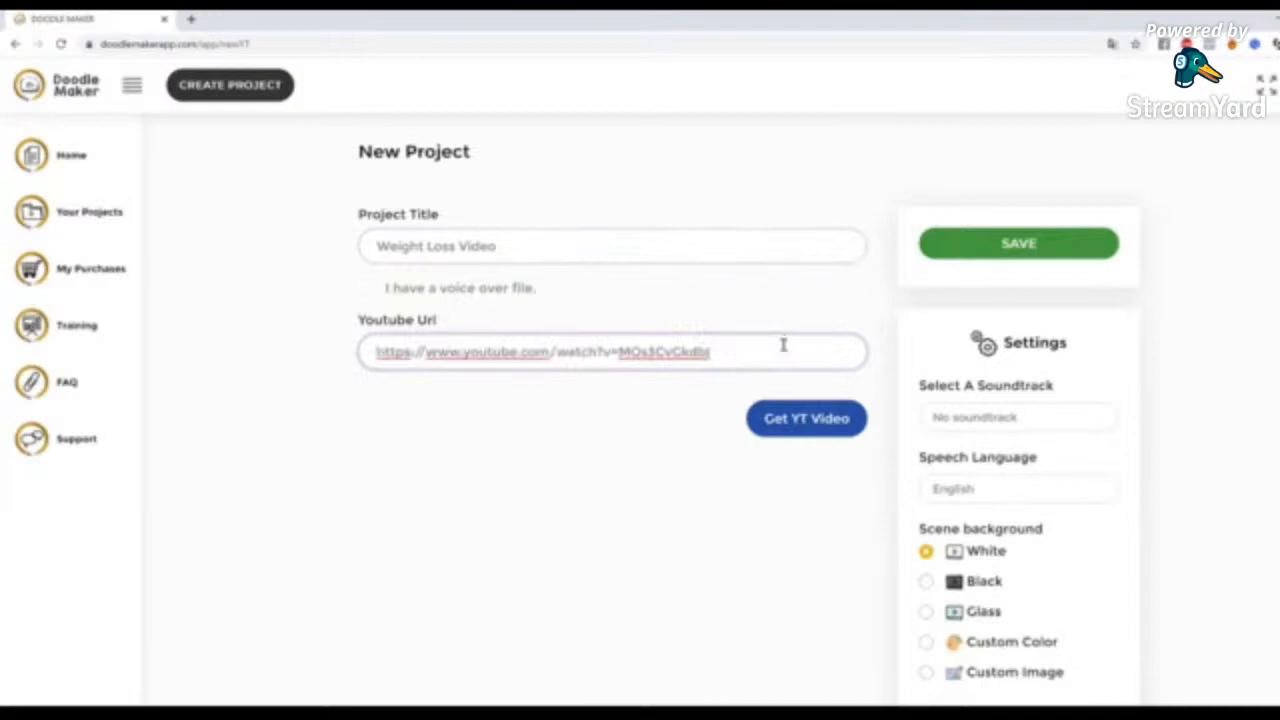
left_click(820, 424)
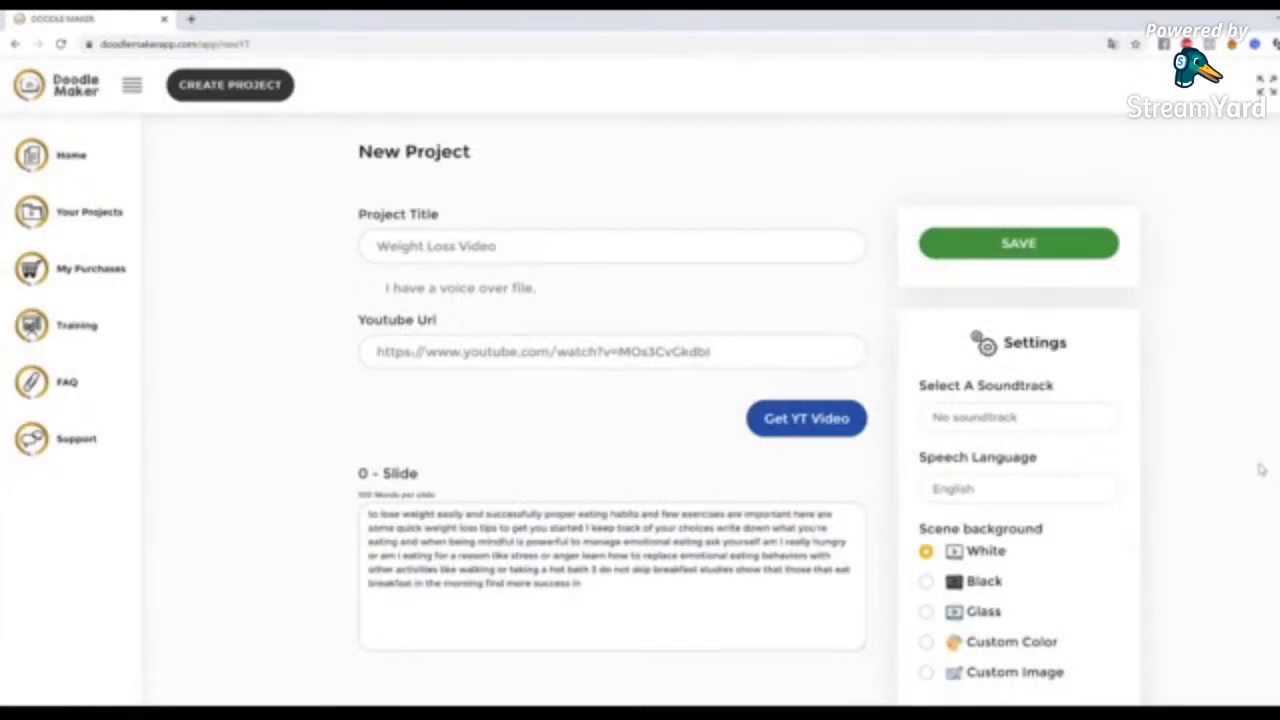
Examine the transcript text split across the extracted slides
scroll(1255, 465, "down", 2)
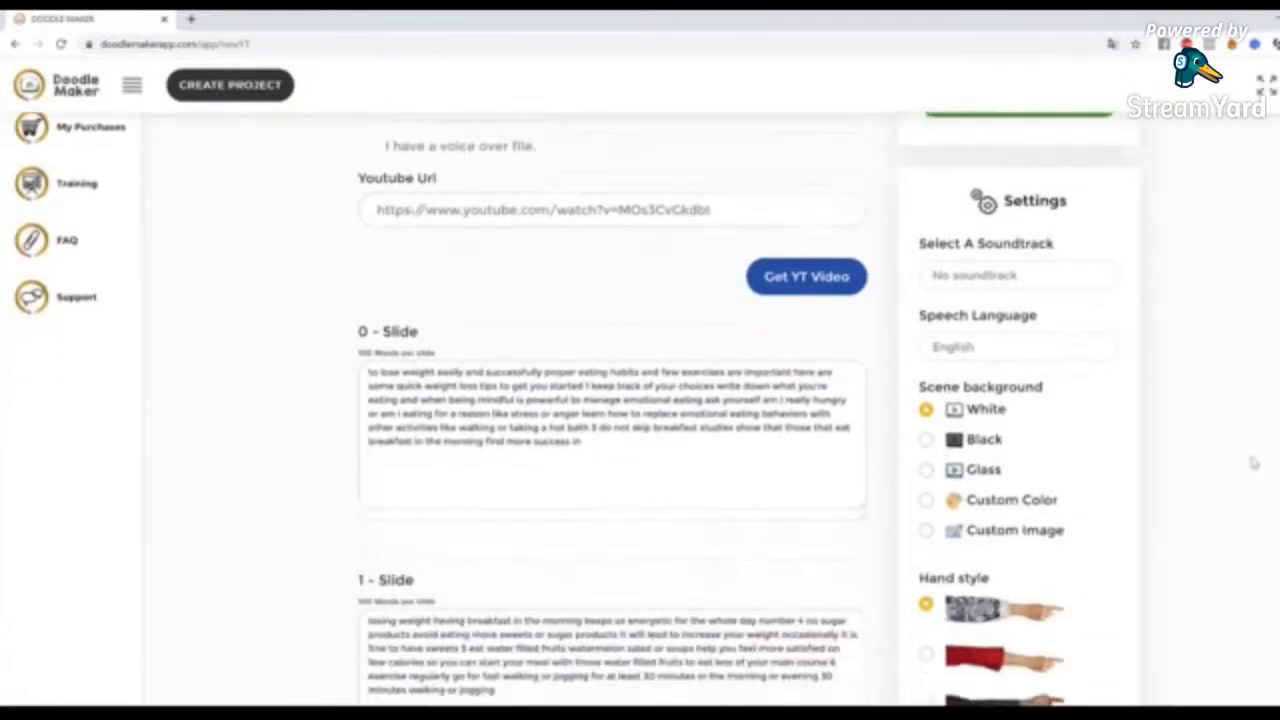
scroll(1155, 490, "down", 4)
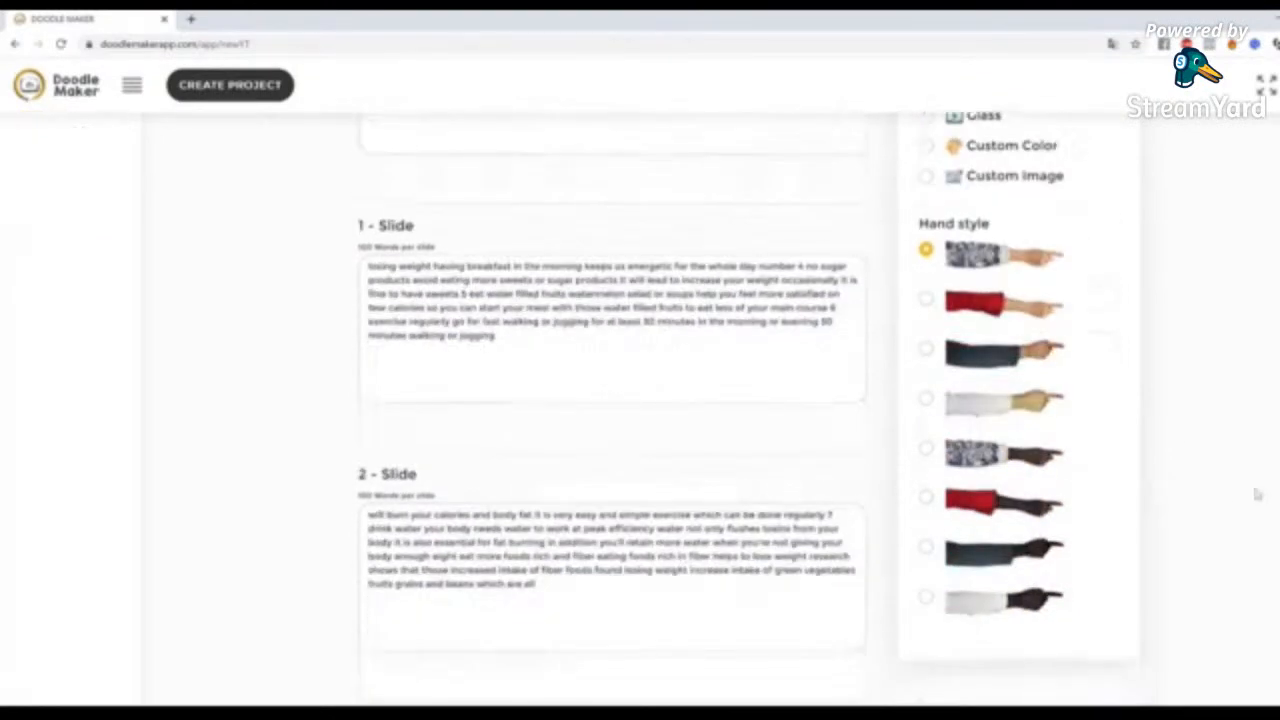
scroll(563, 366, "down", 8)
scroll(583, 437, "up", 9)
scroll(591, 443, "up", 3)
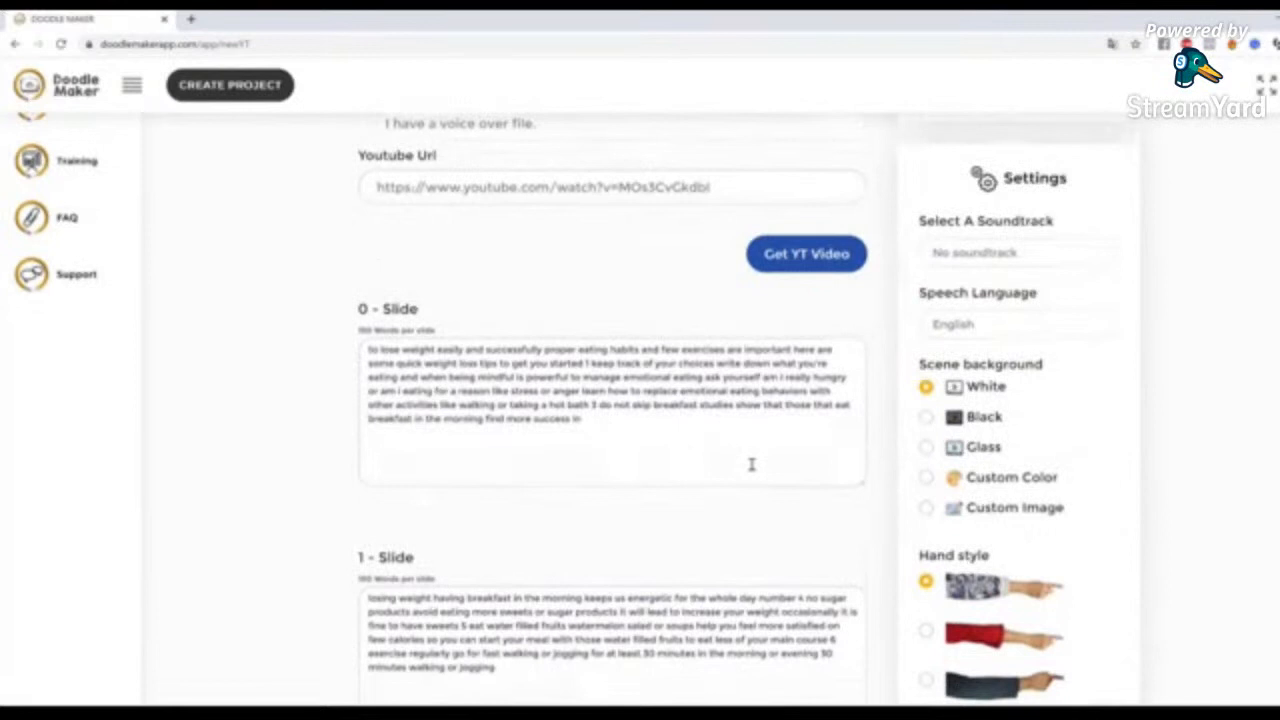
scroll(1217, 438, "down", 1)
left_click_drag(626, 308, 572, 268)
left_click(616, 271)
left_click(627, 300)
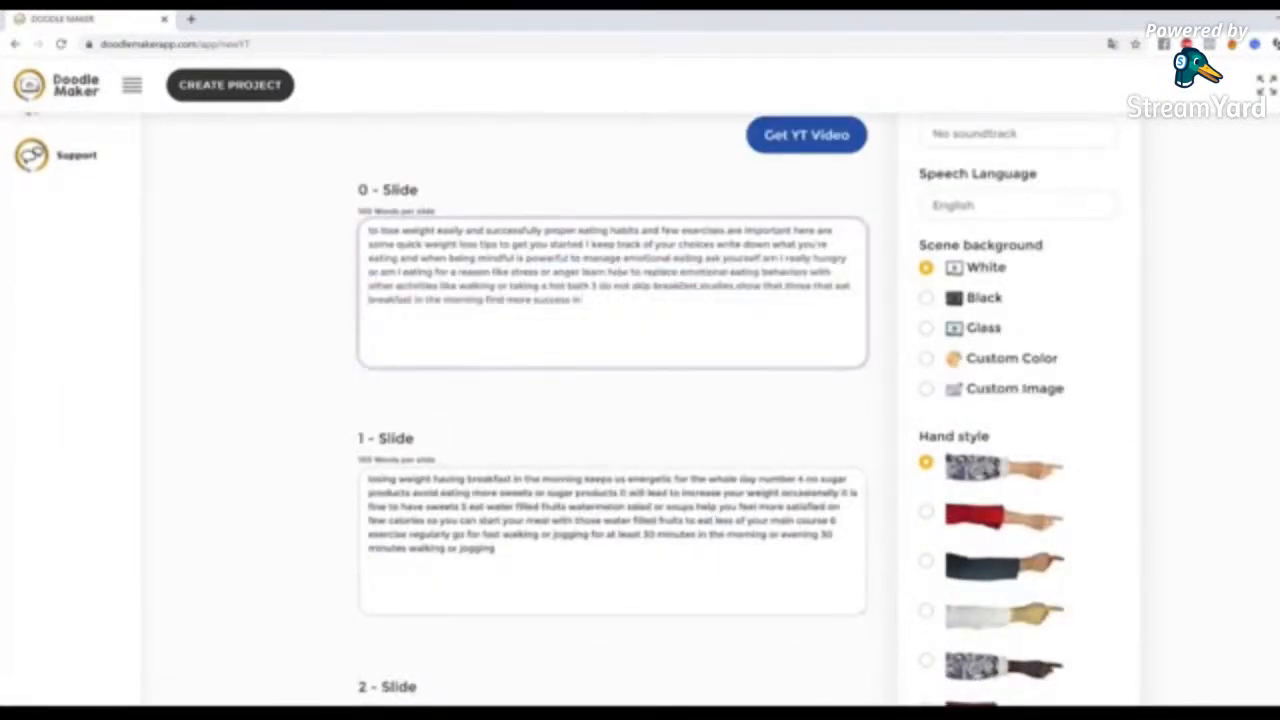
Save the new project so that its slides are generated
scroll(612, 400, "up", 2)
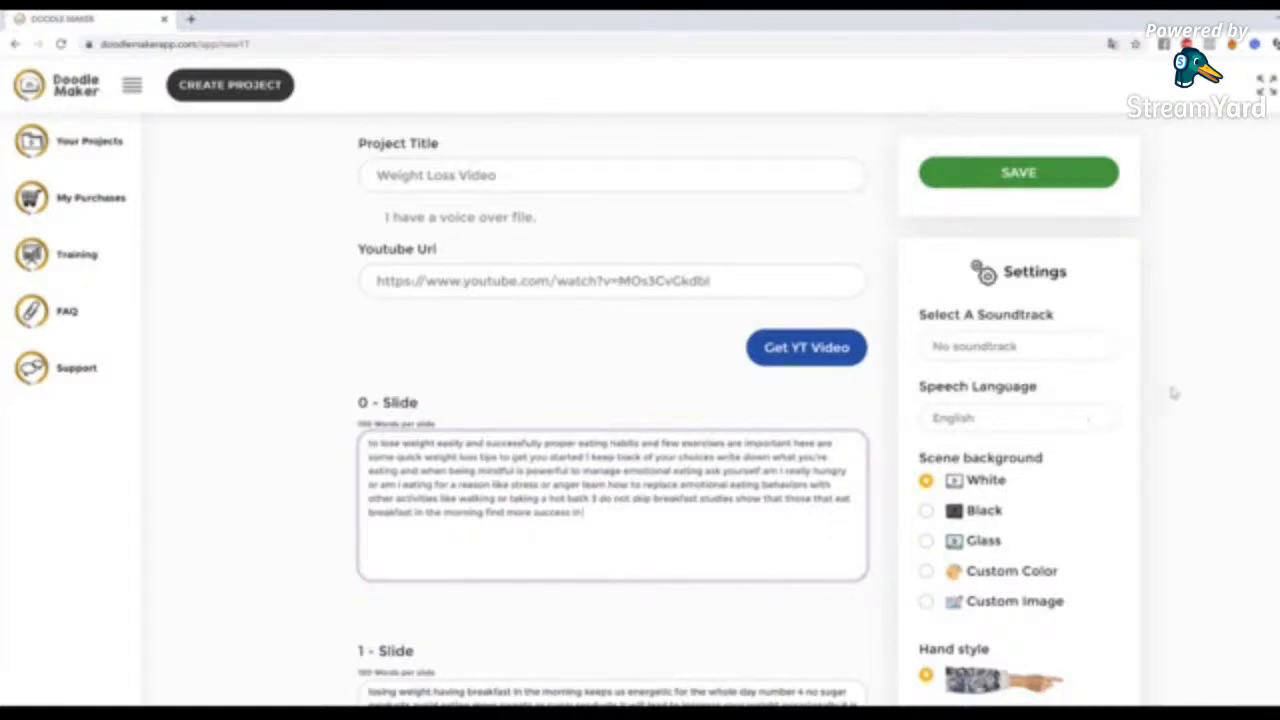
scroll(1159, 401, "up", 1)
scroll(1159, 401, "down", 4)
scroll(1159, 401, "up", 4)
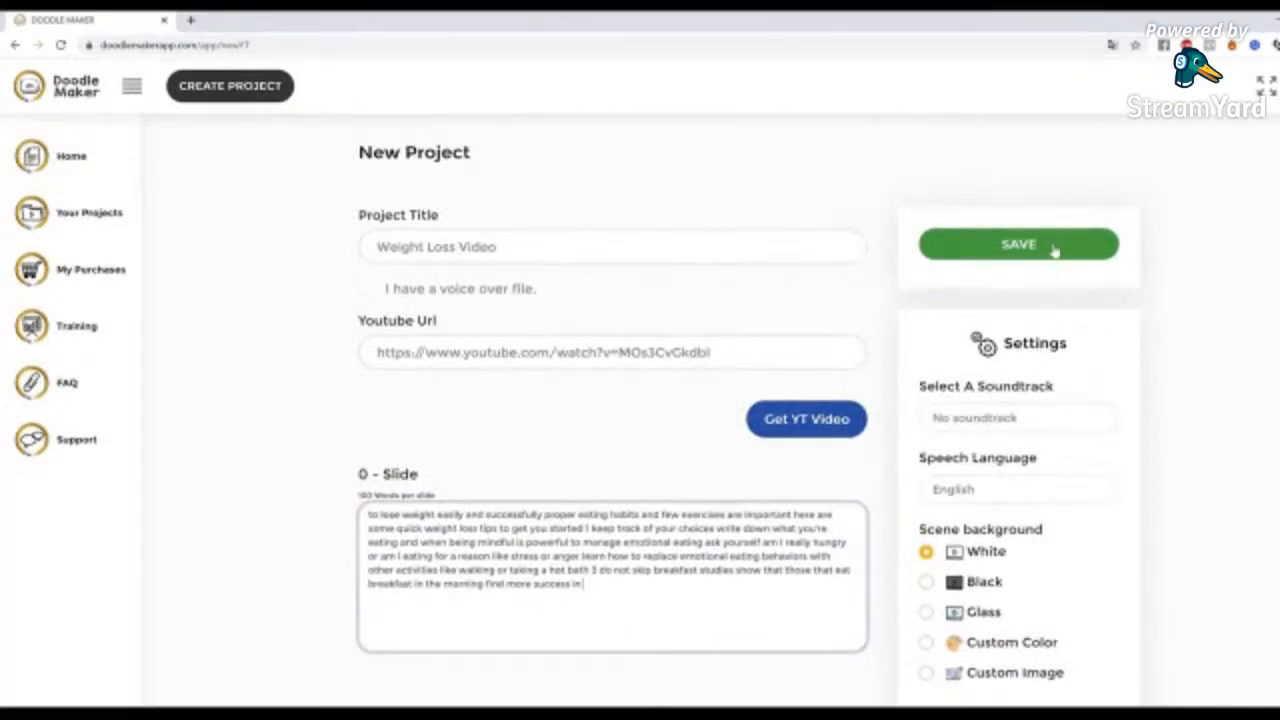
left_click(1055, 249)
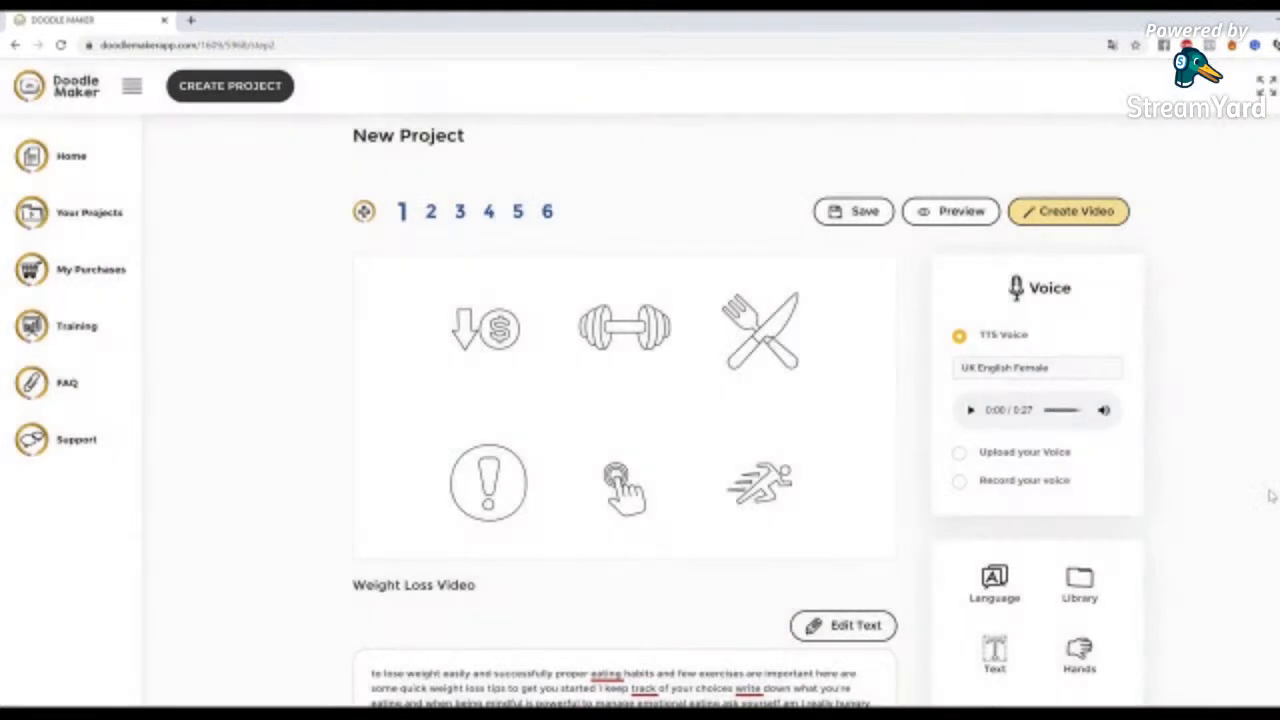
Change the project's speech language to Italian with Auto Translation enabled and update it
scroll(1174, 483, "down", 3)
scroll(1174, 483, "up", 3)
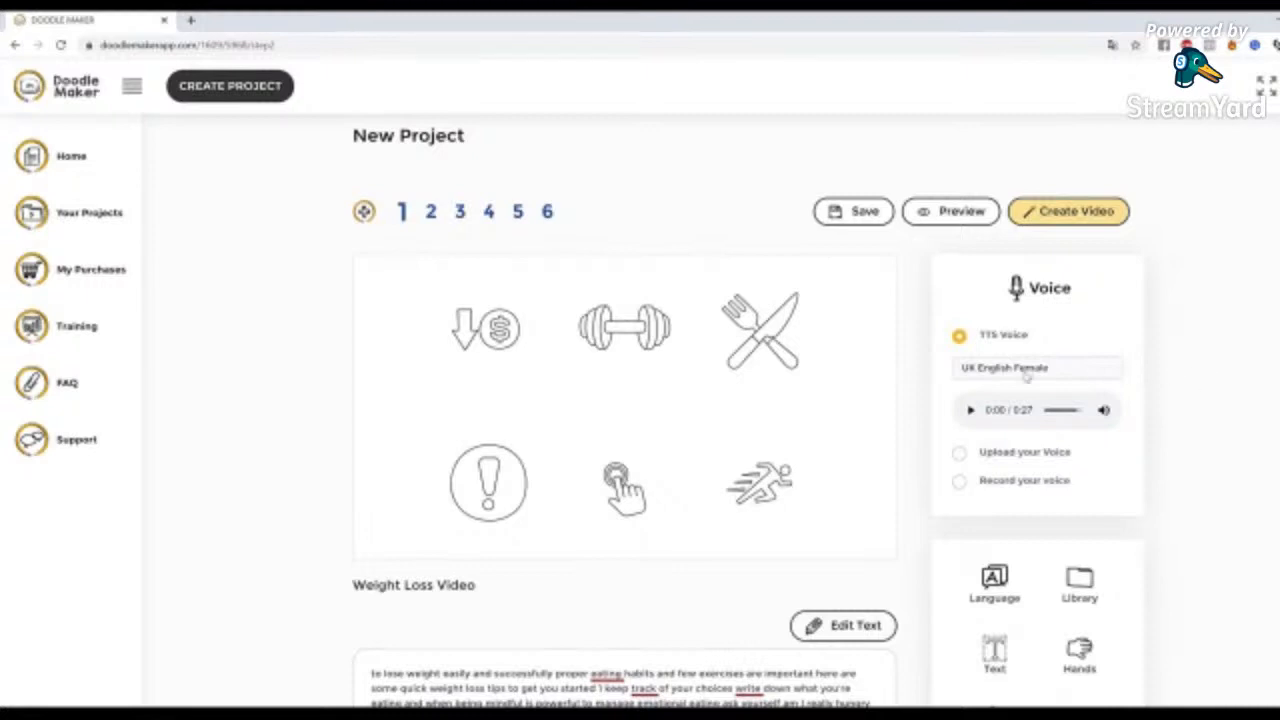
scroll(1130, 488, "down", 3)
left_click(980, 363)
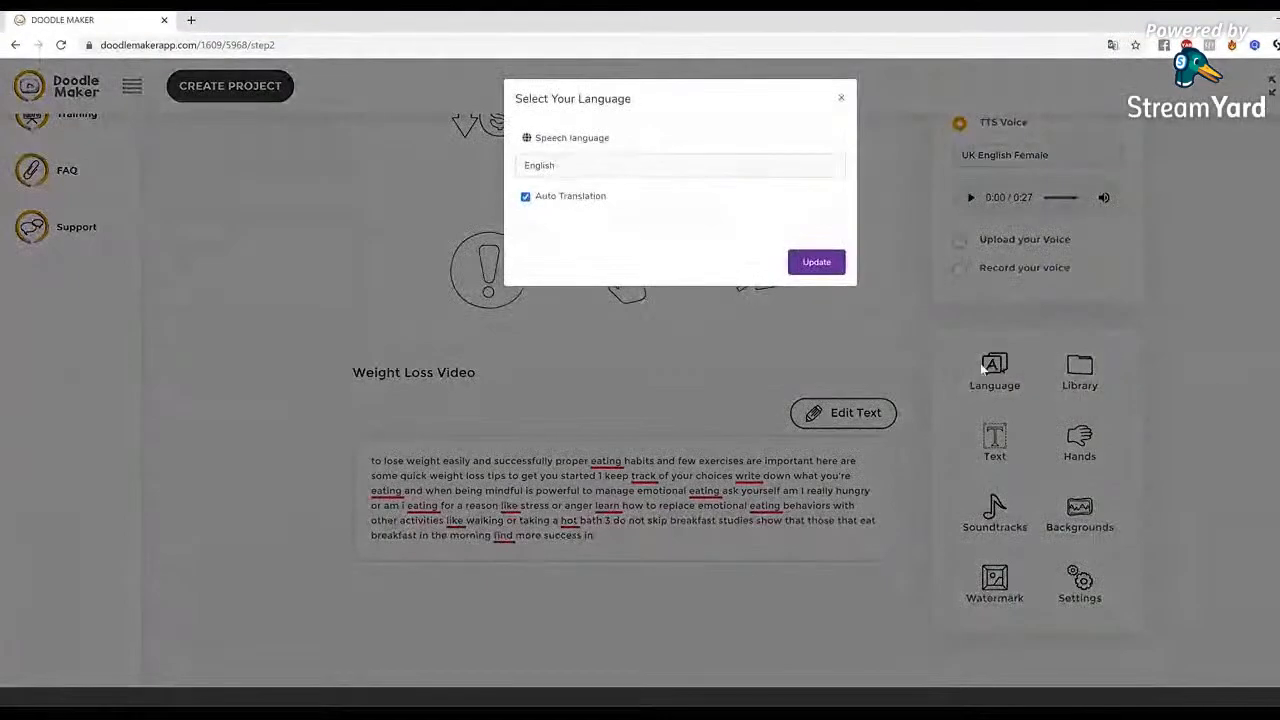
left_click(650, 168)
scroll(625, 317, "down", 5)
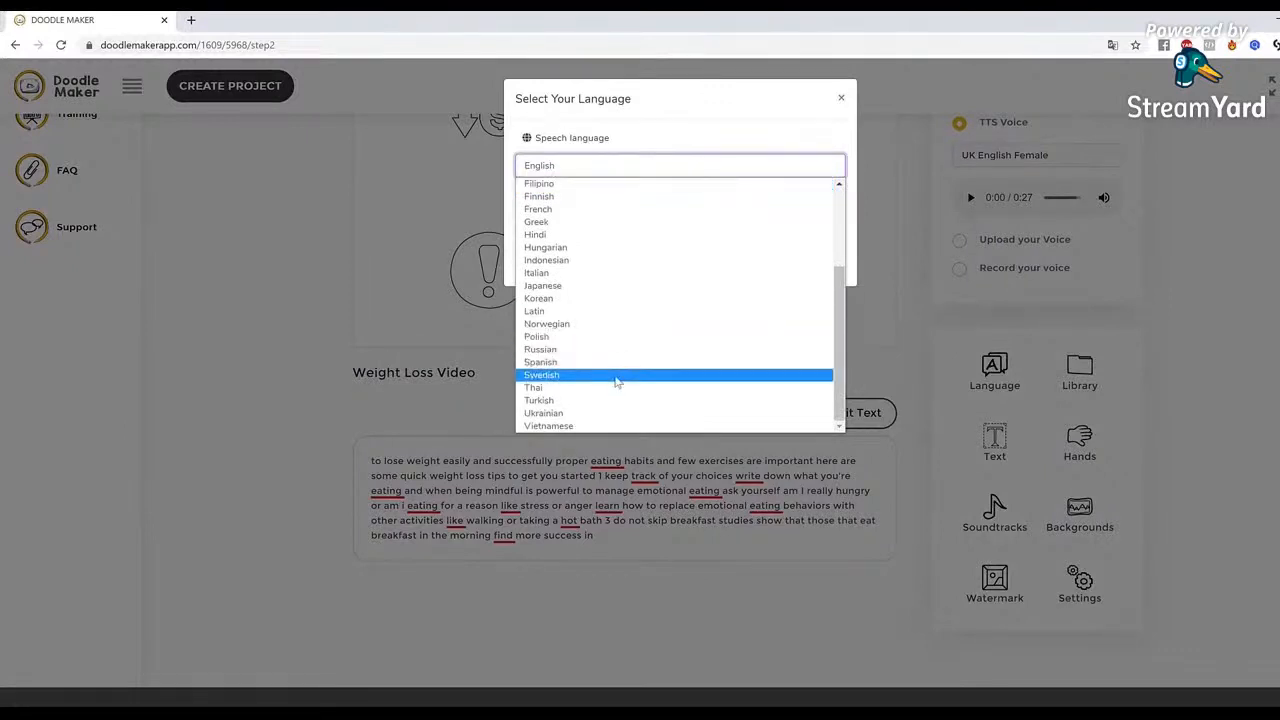
scroll(617, 378, "up", 4)
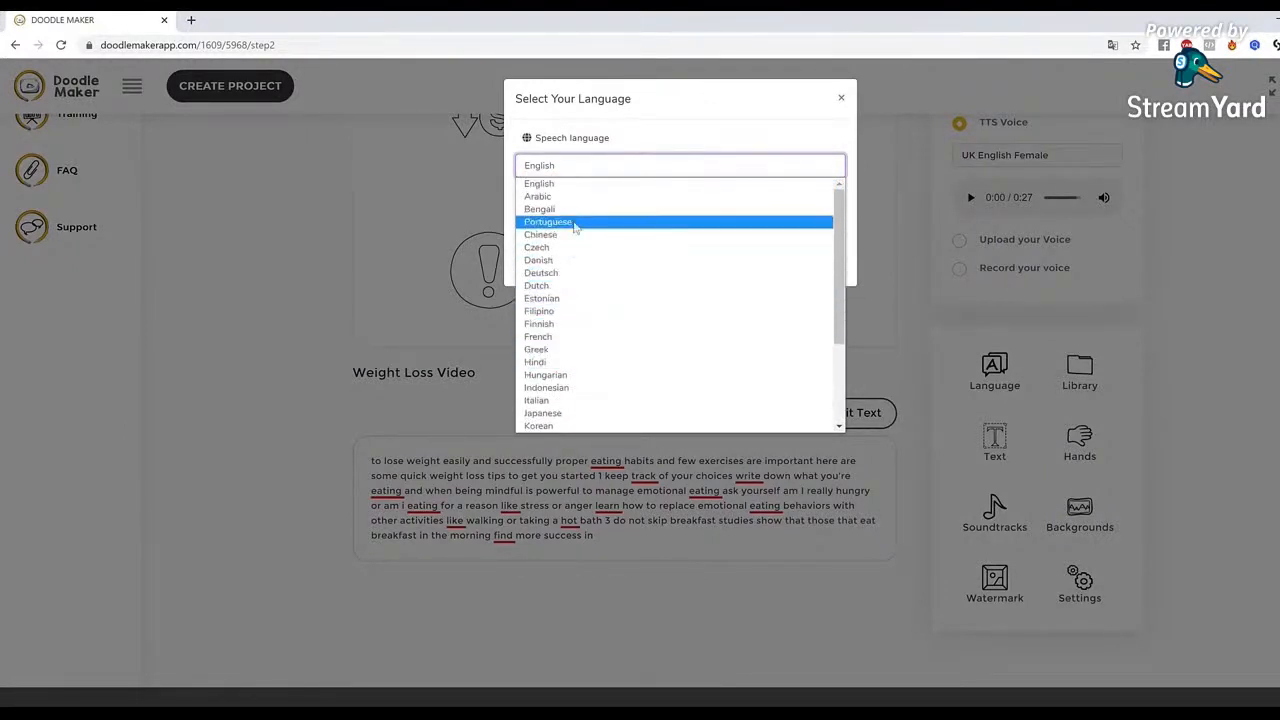
scroll(576, 331, "down", 3)
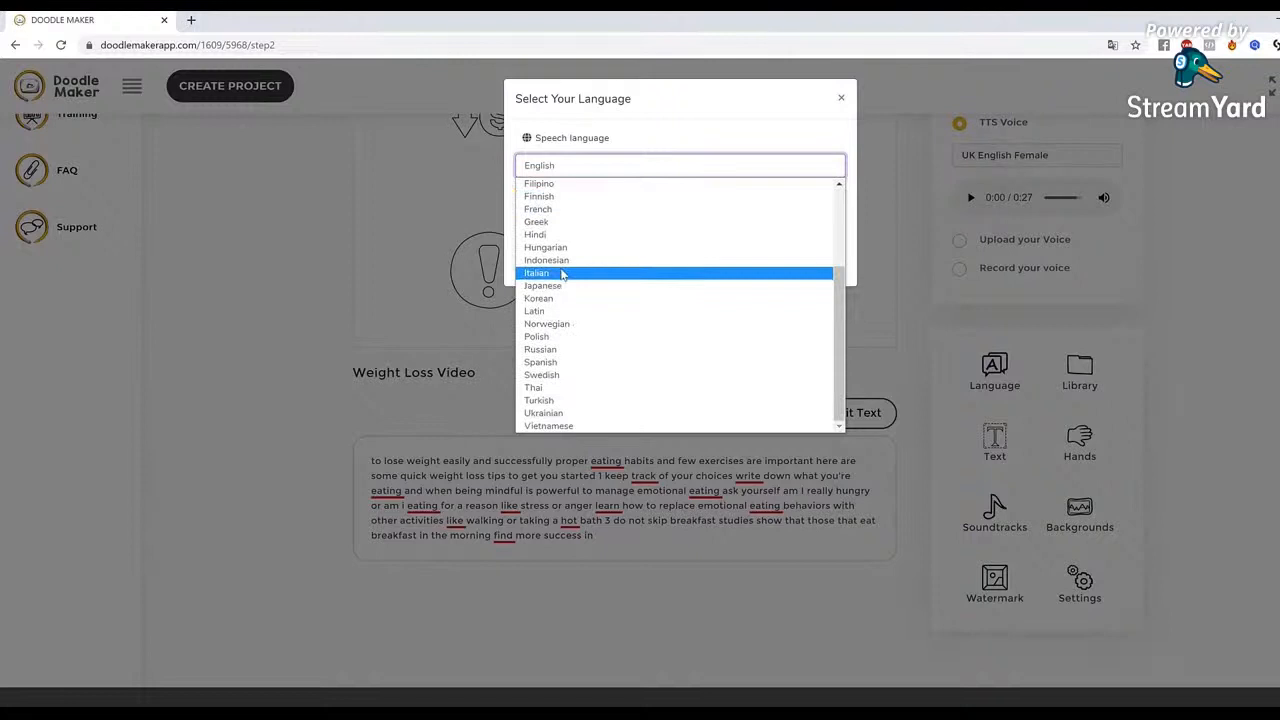
left_click(565, 276)
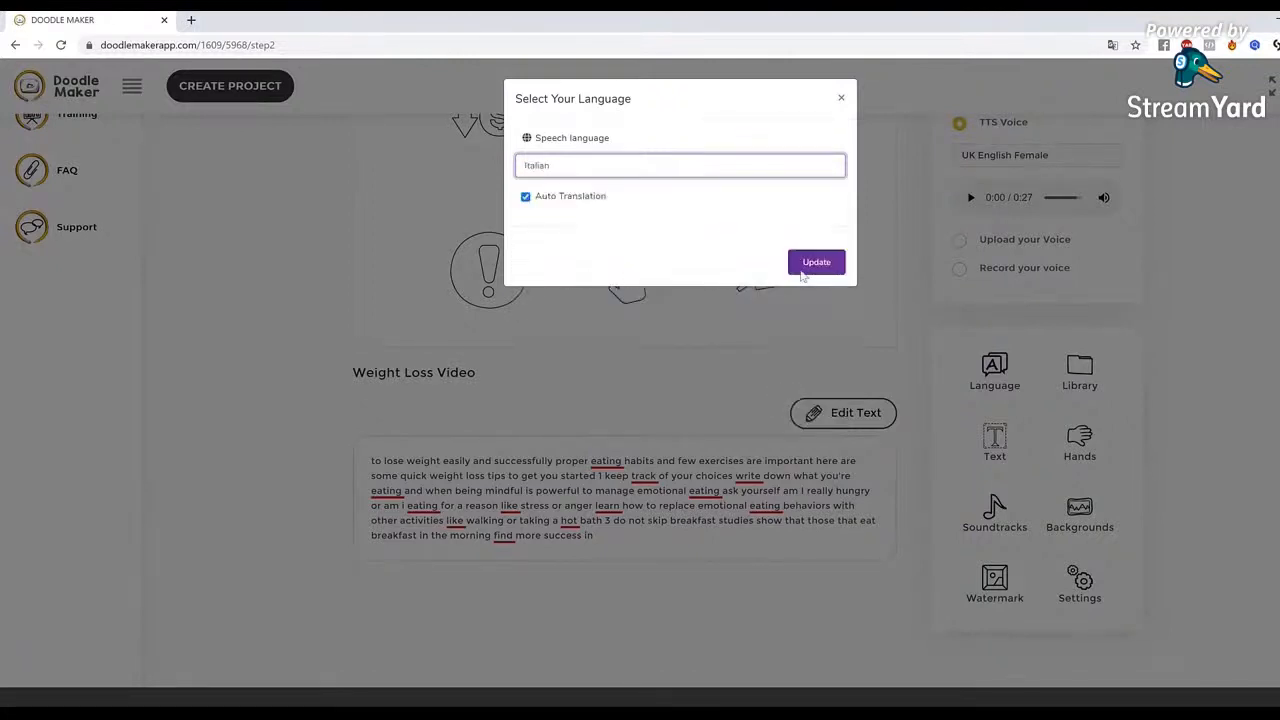
left_click(816, 260)
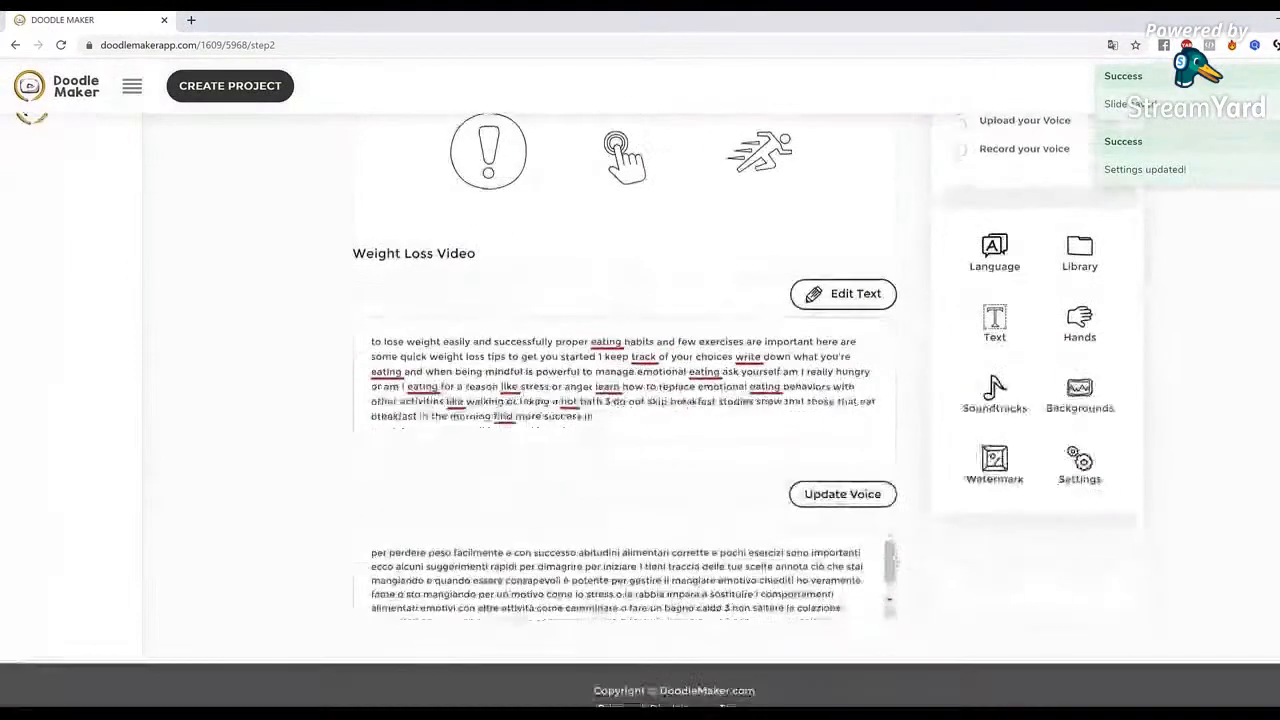
Set slide 1's text-to-speech voice to Italian - Alessia (Female)
scroll(955, 520, "up", 3)
left_click(612, 320)
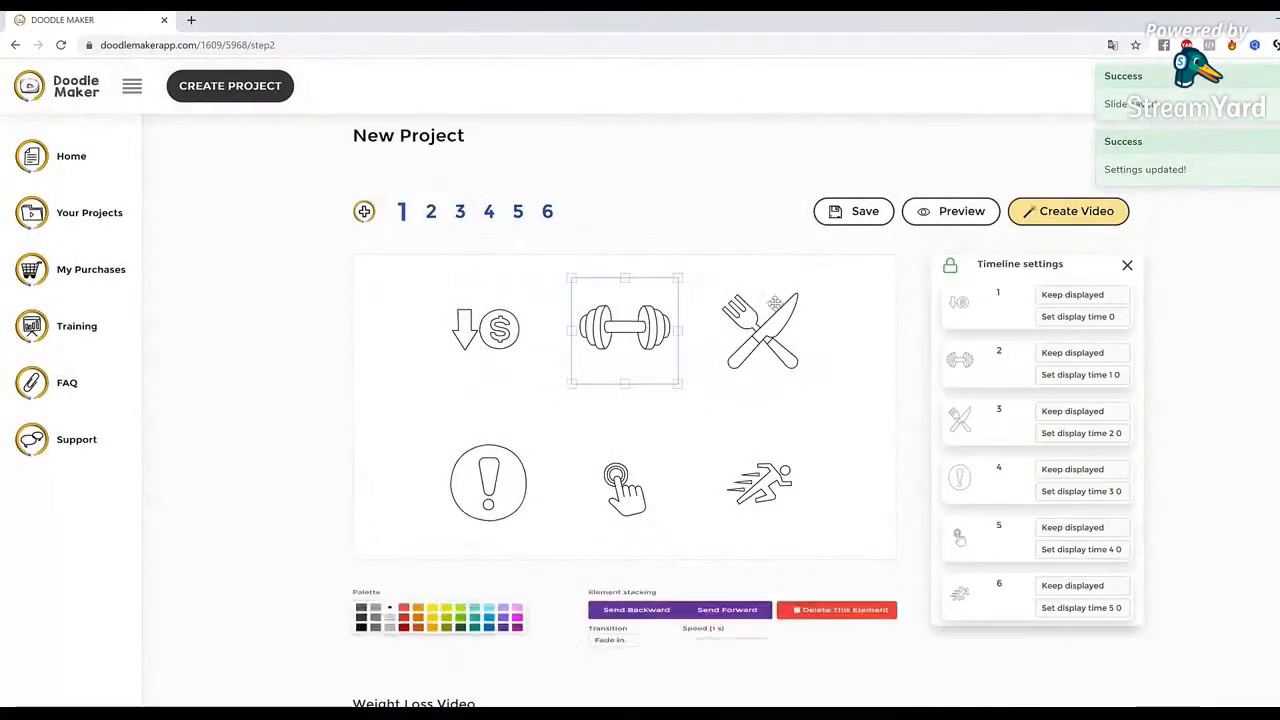
left_click(1127, 265)
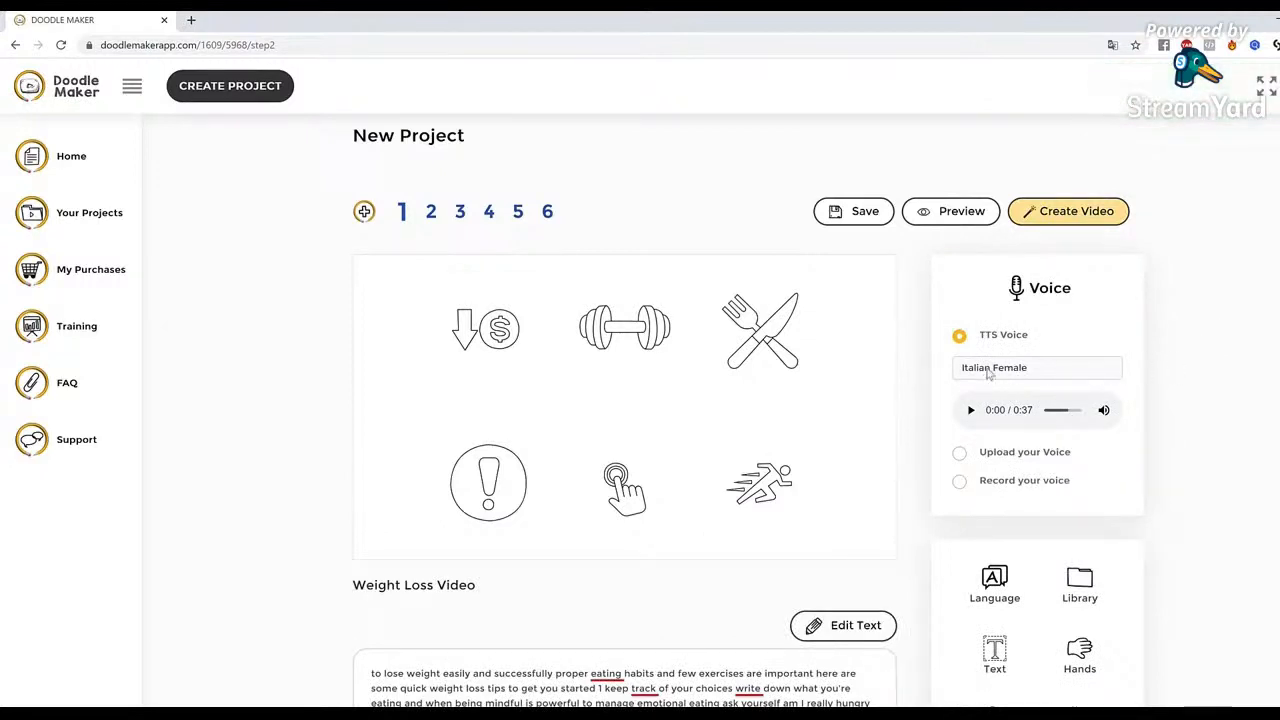
left_click(988, 369)
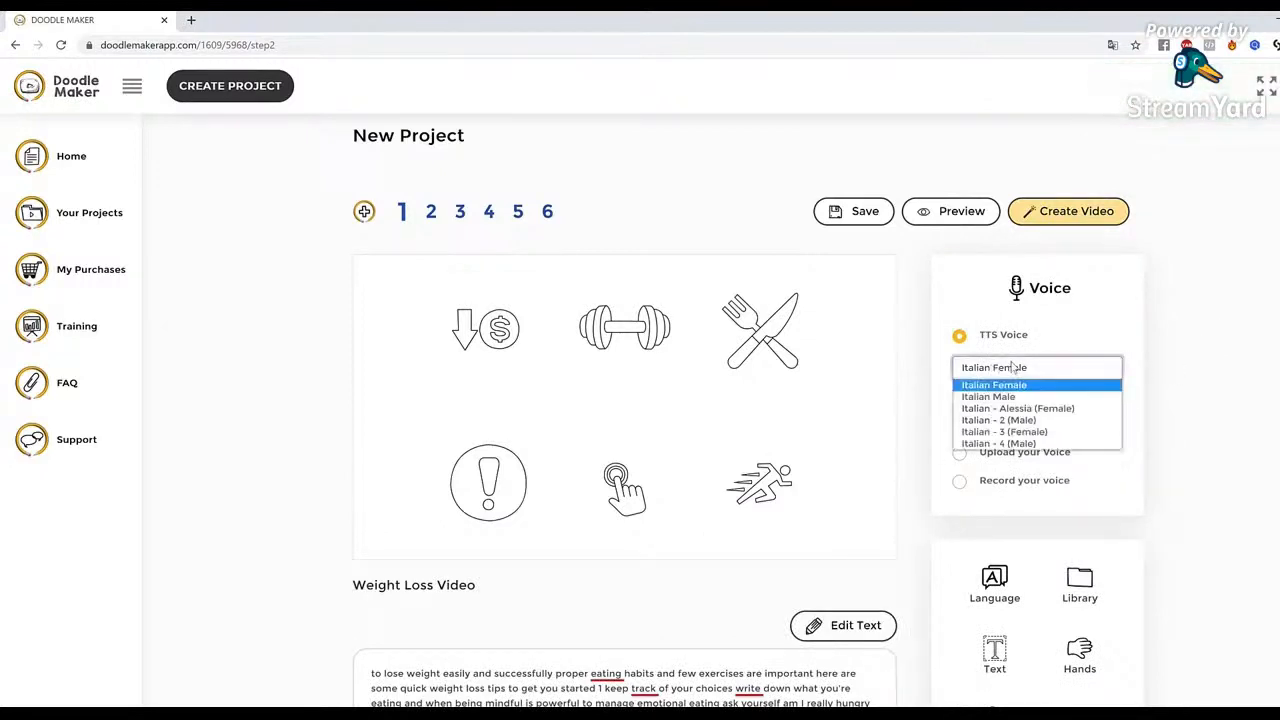
left_click(1040, 409)
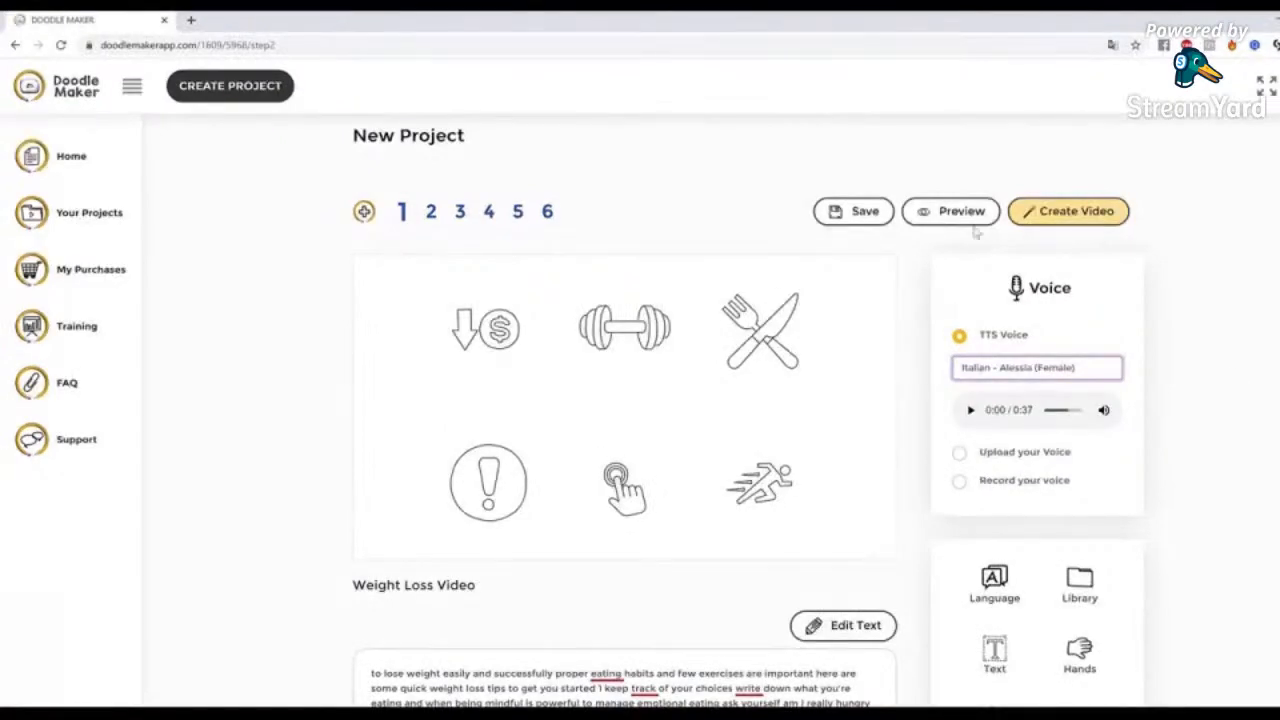
Recolour the down-arrow dollar icon and the dumbbell on slide 1 dark red
scroll(975, 232, "down", 1)
scroll(1249, 397, "up", 1)
left_click(488, 283)
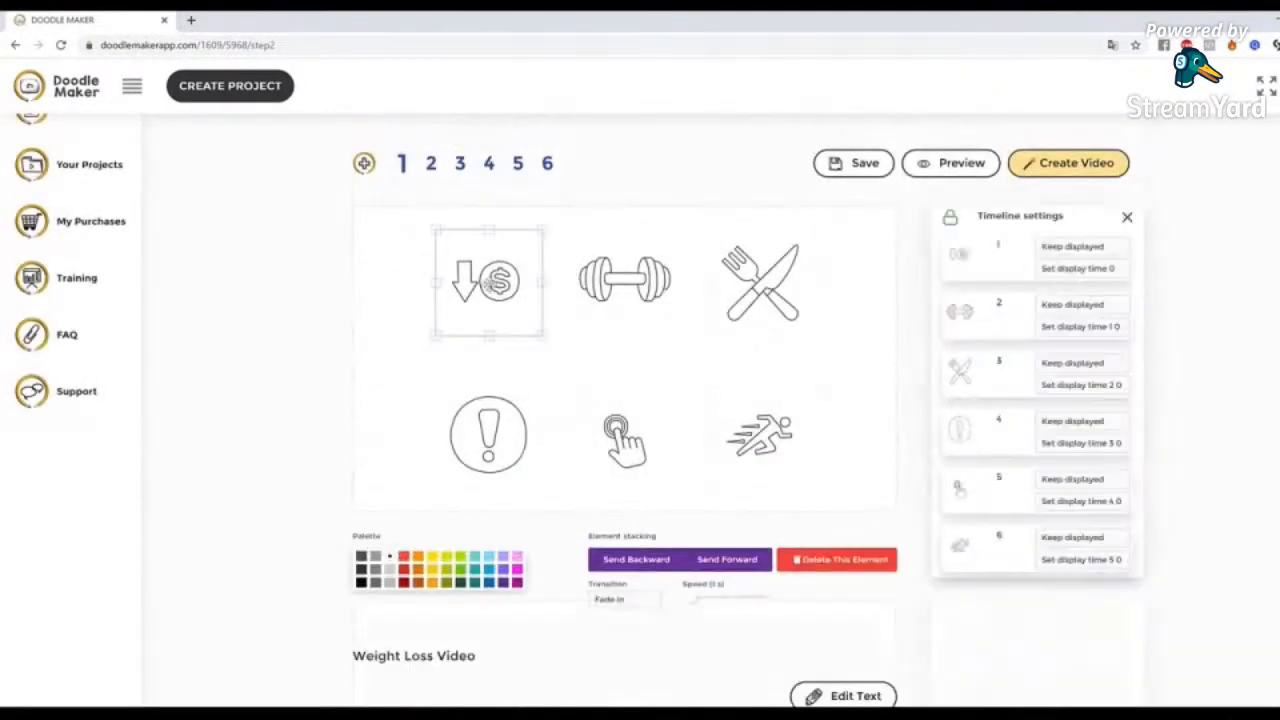
left_click(404, 557)
left_click(630, 305)
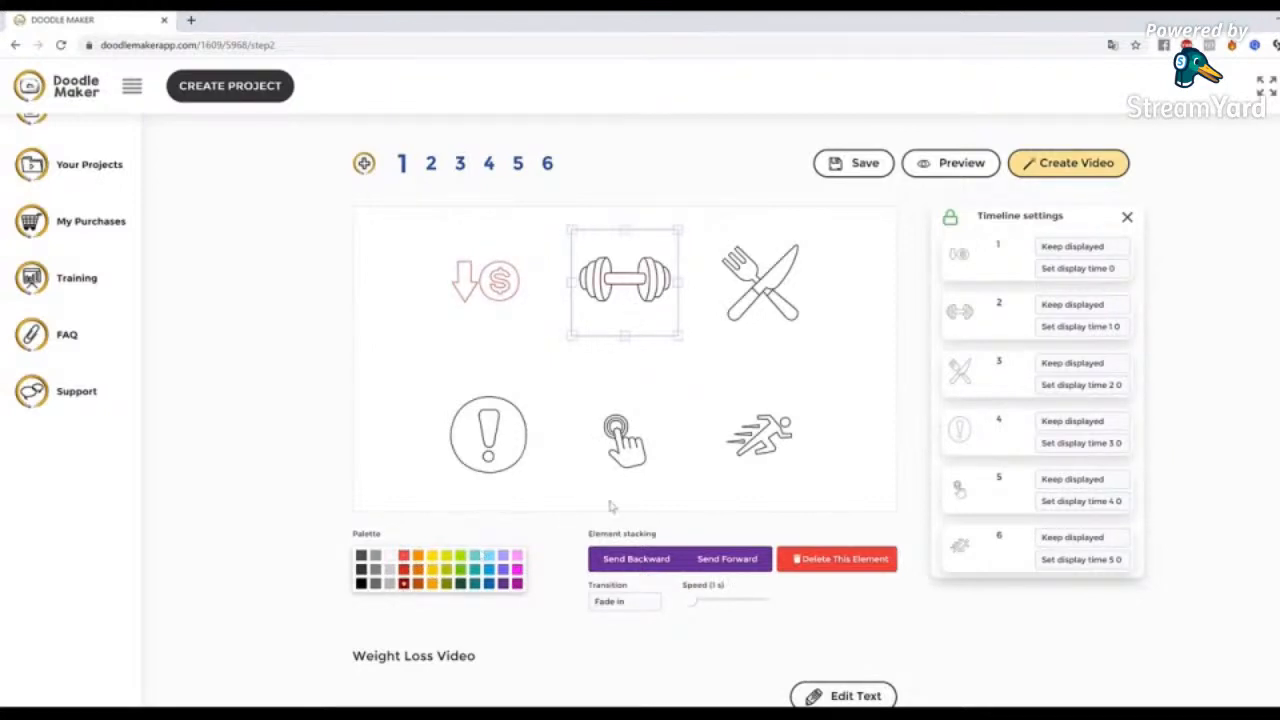
left_click(626, 440)
left_click(776, 434)
left_click(500, 456)
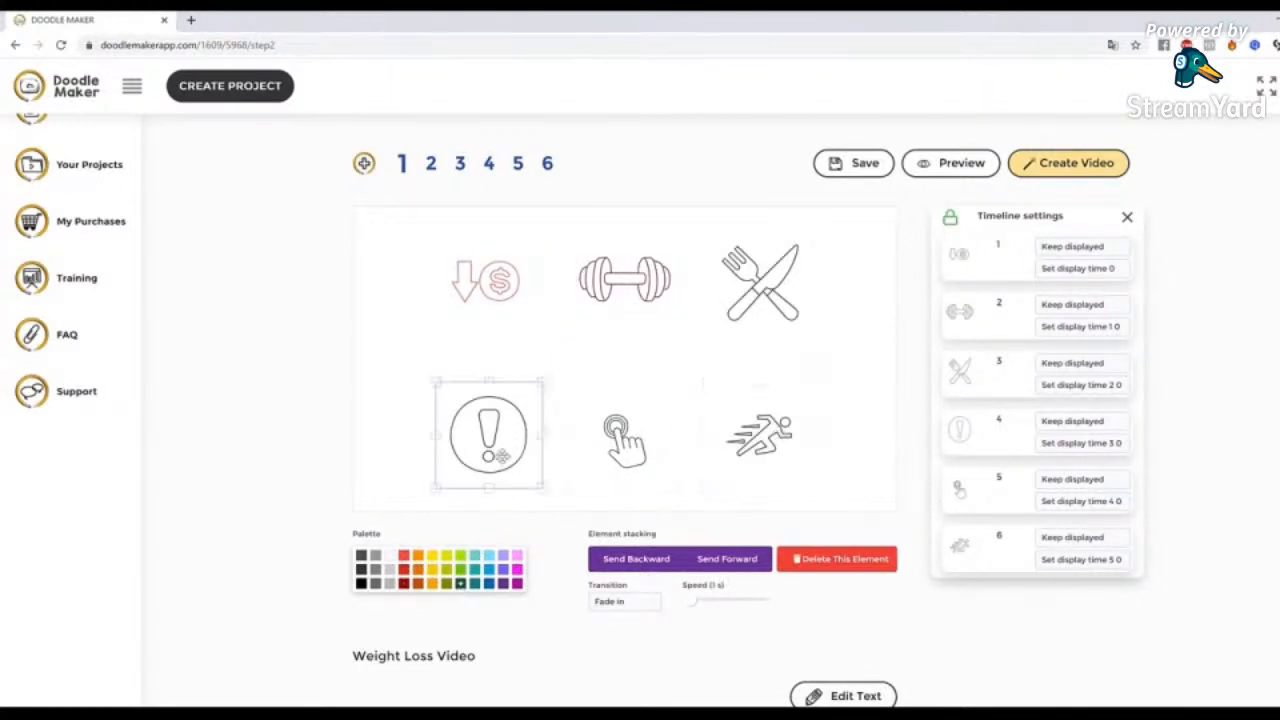
Open slide 5, nudge the paint palette icon slightly and deselect it
left_click(437, 168)
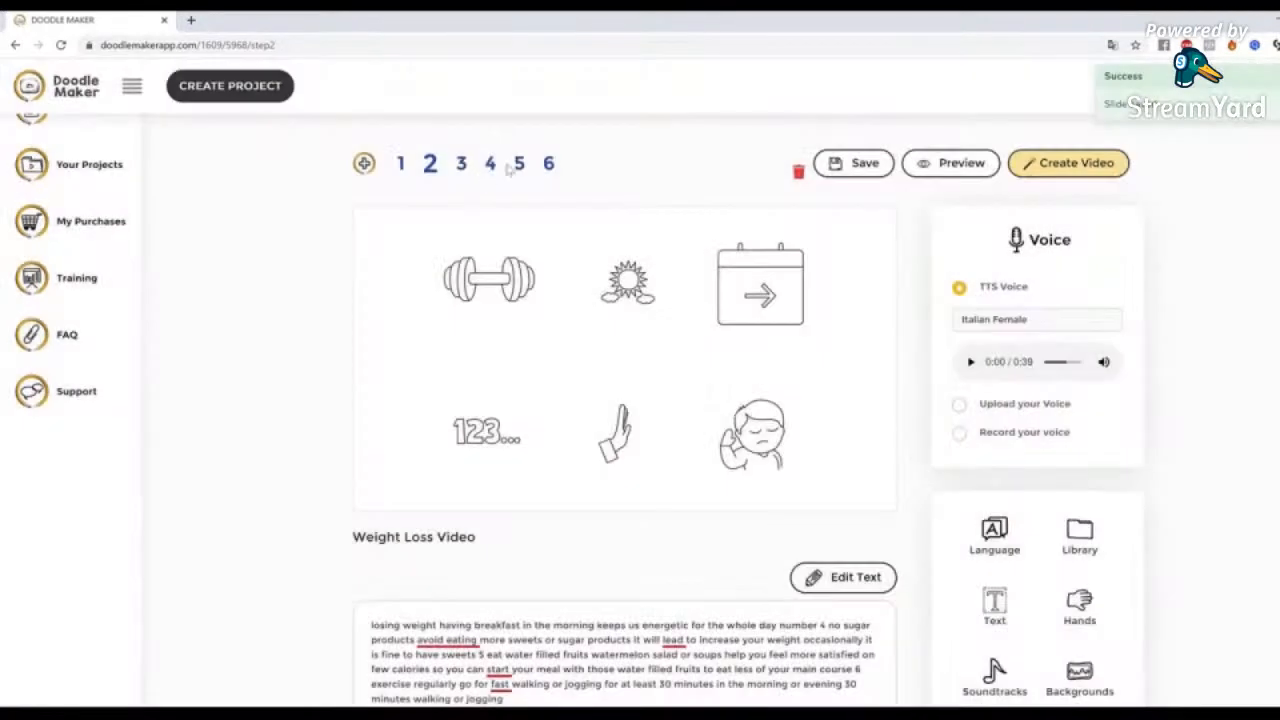
left_click(520, 166)
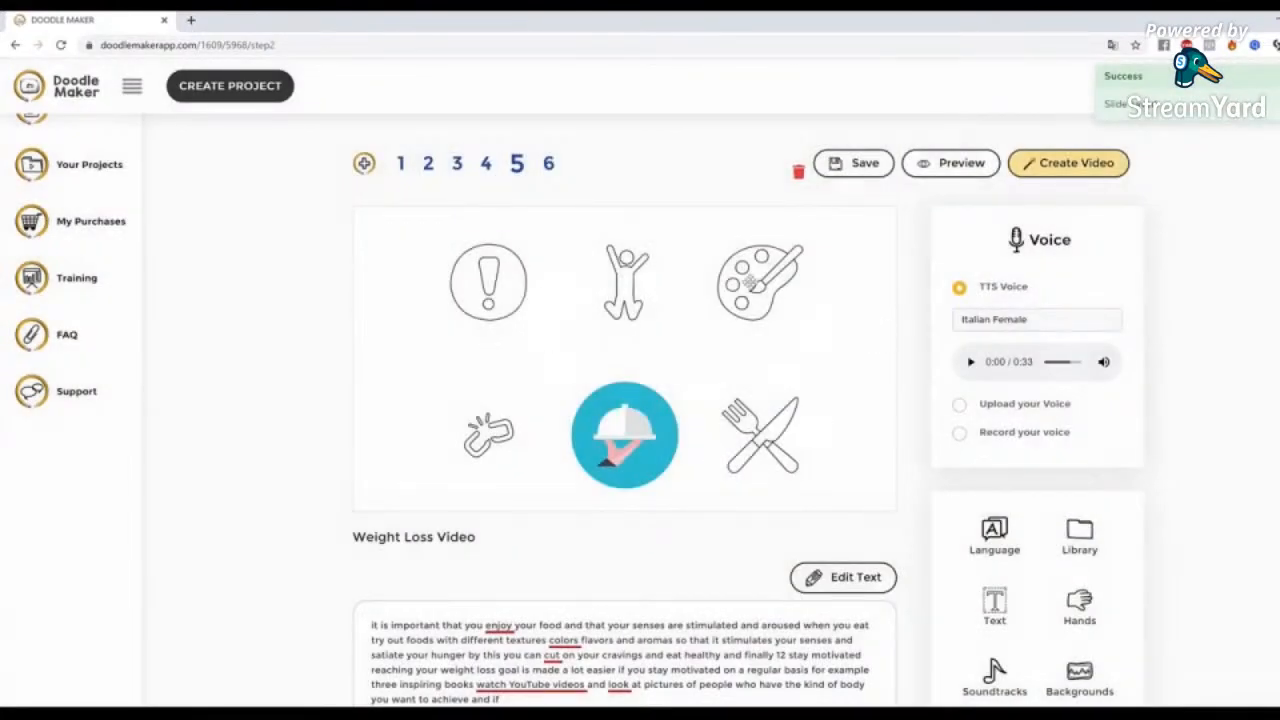
left_click(748, 283)
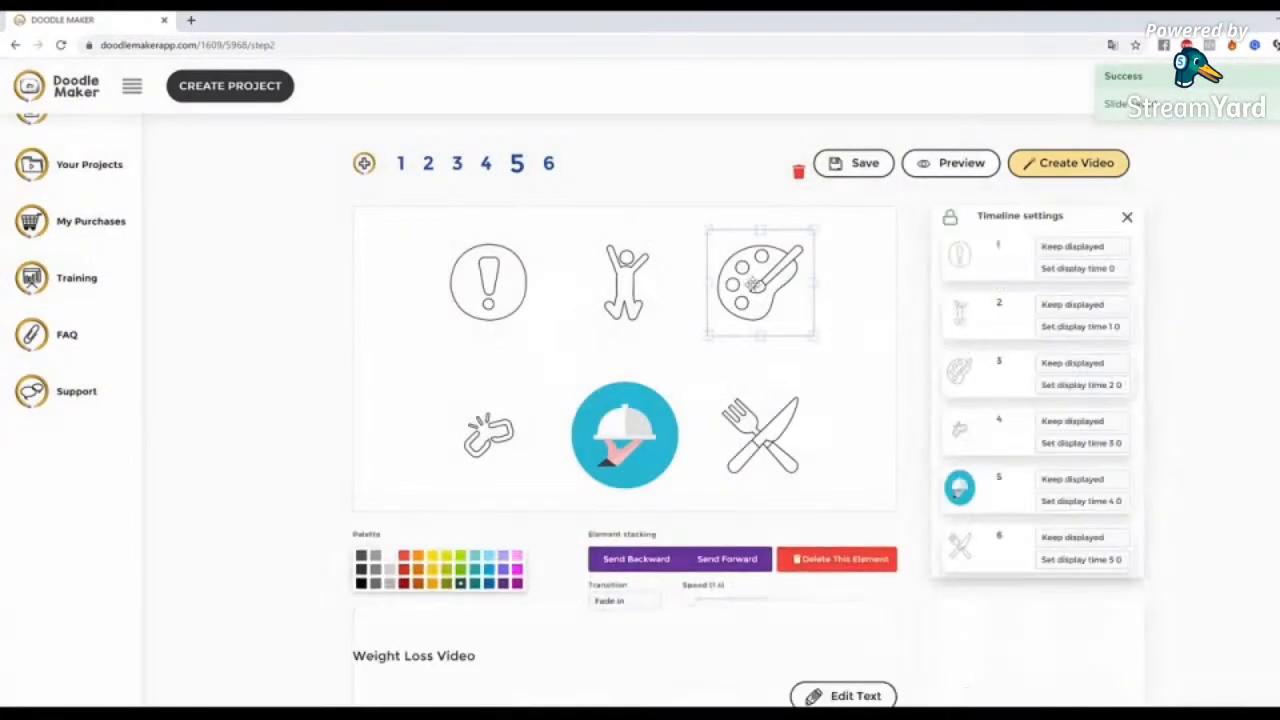
left_click_drag(761, 287, 758, 291)
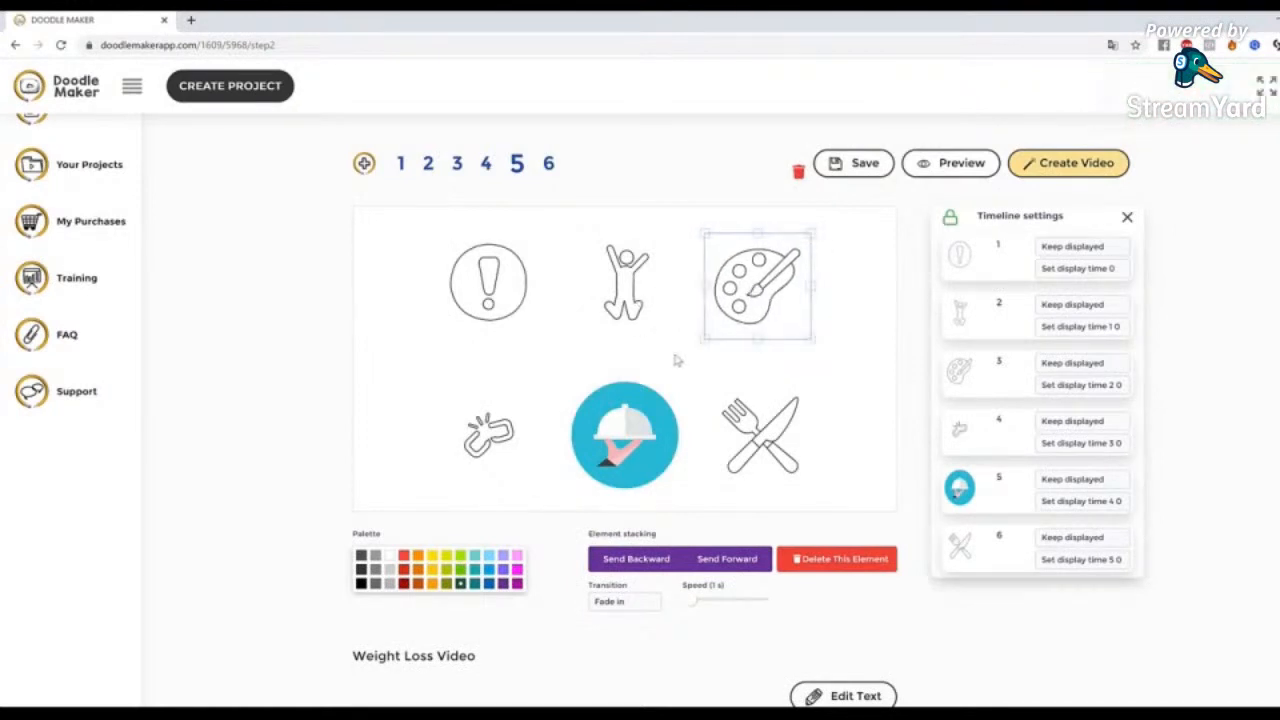
scroll(675, 357, "down", 3)
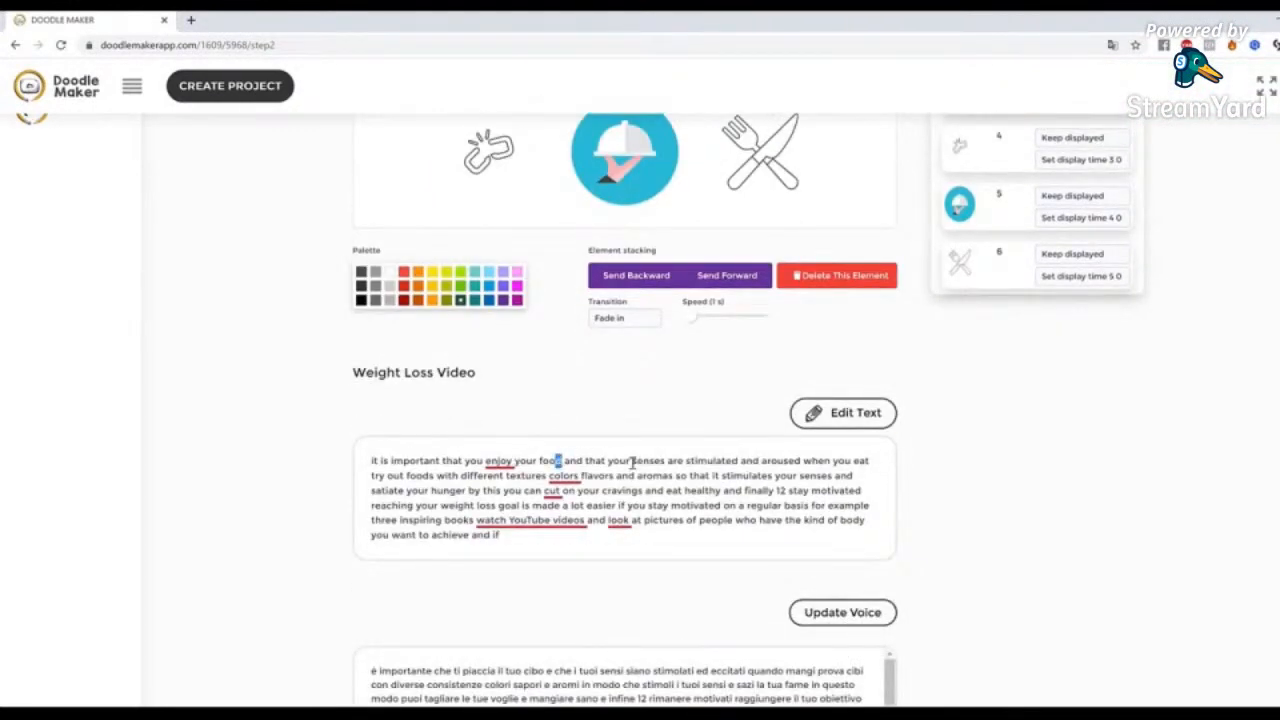
scroll(796, 462, "up", 3)
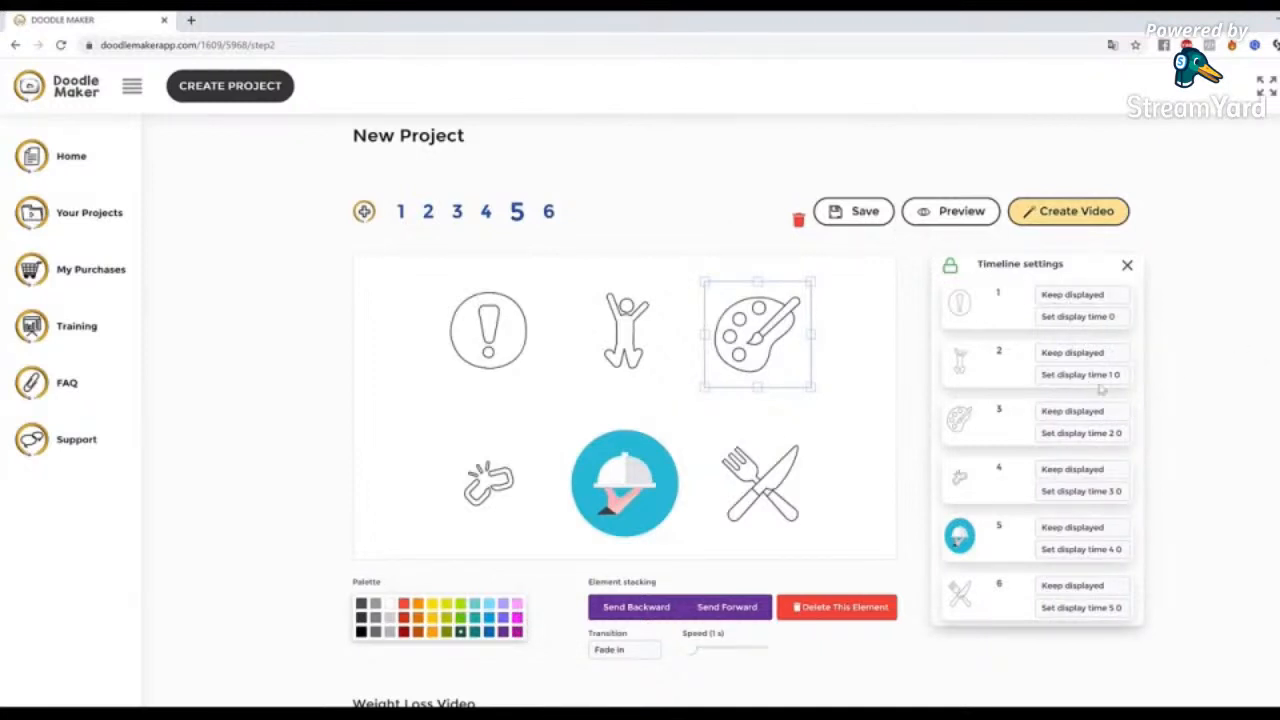
left_click(873, 366)
Search the JumpStory image library for "happy"
scroll(1171, 477, "down", 1)
scroll(1100, 500, "down", 2)
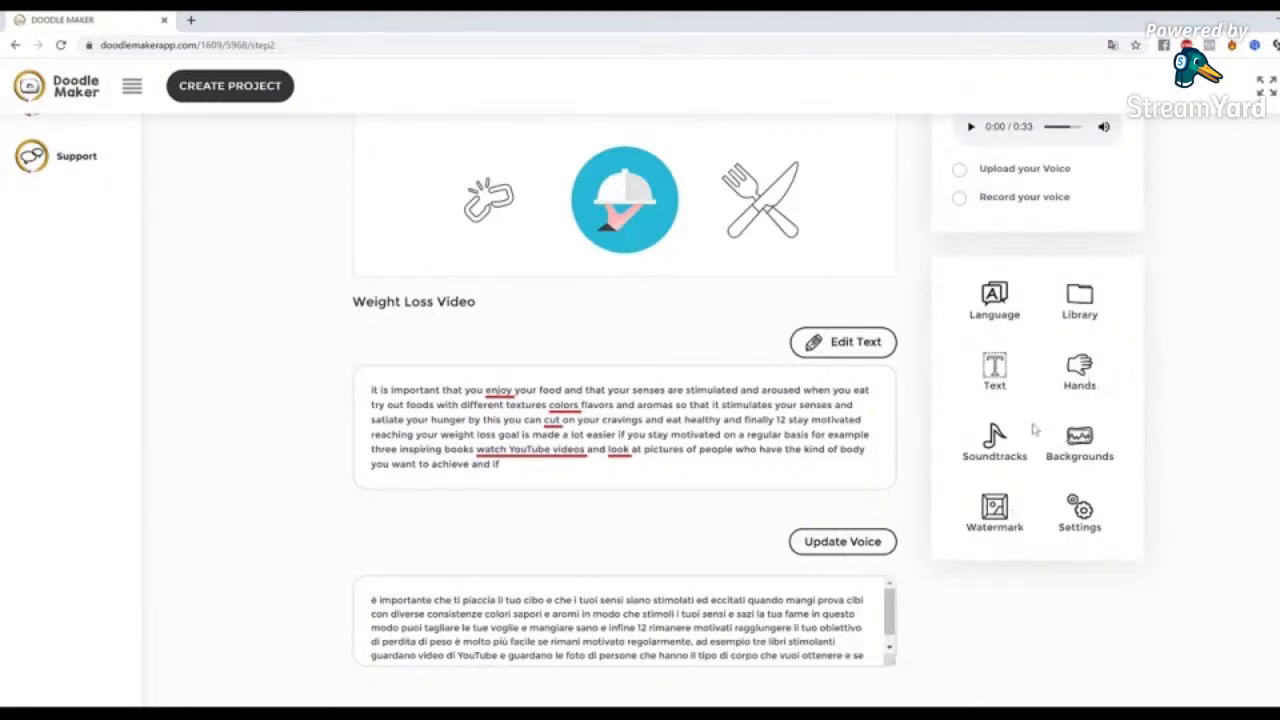
left_click(1085, 298)
left_click(980, 197)
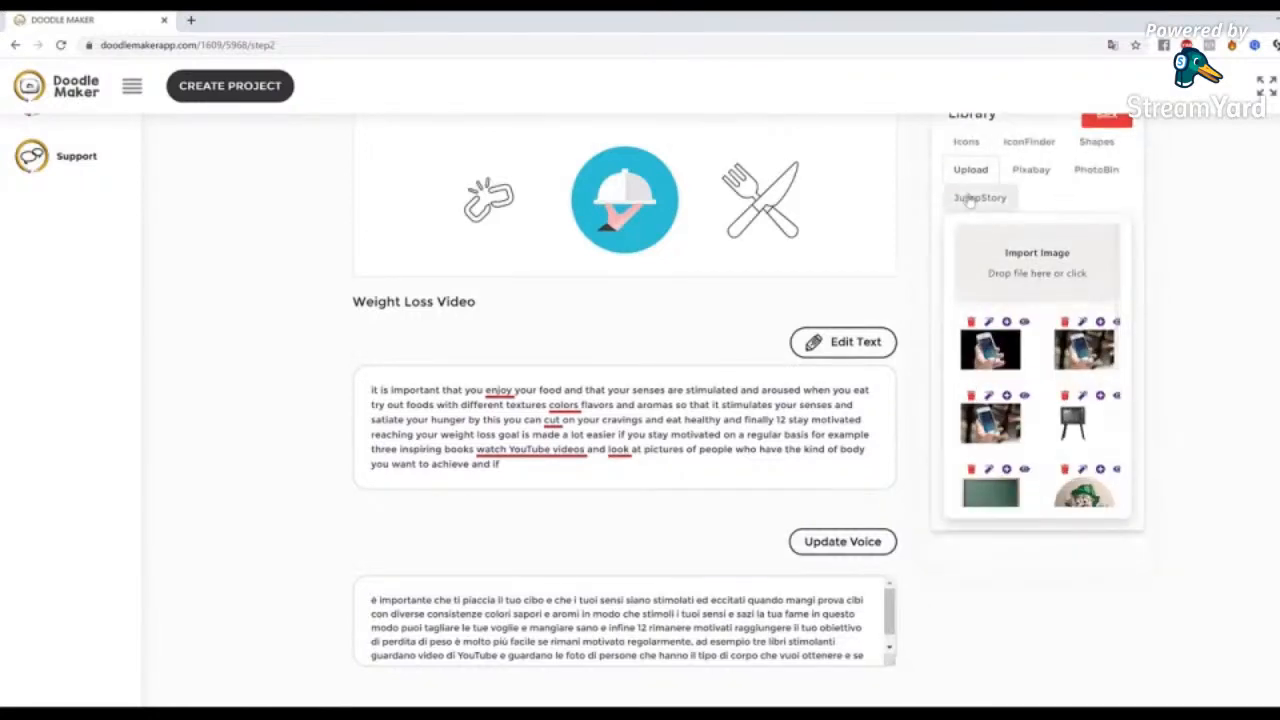
left_click(1021, 241)
type("happy")
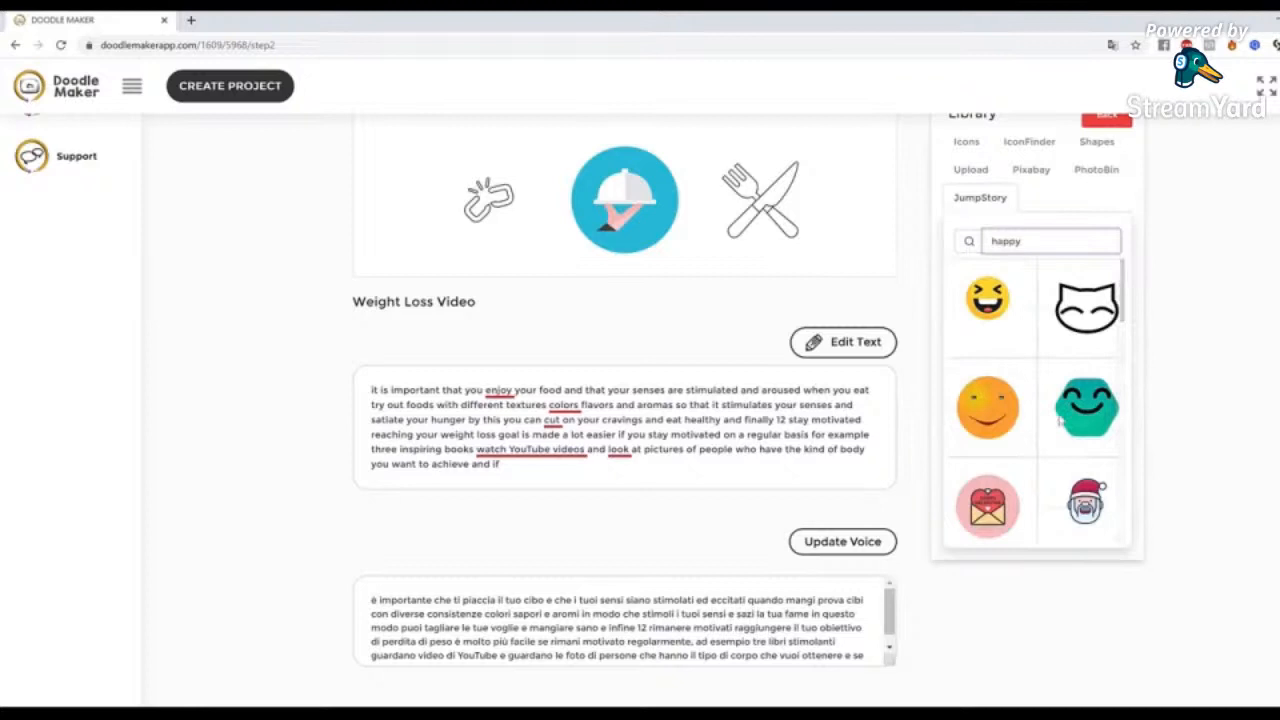
Add the smiling elf face with the green hat from the search results to slide 5
scroll(1051, 351, "down", 3)
scroll(1091, 407, "up", 2)
scroll(1091, 407, "up", 2)
scroll(1093, 405, "down", 4)
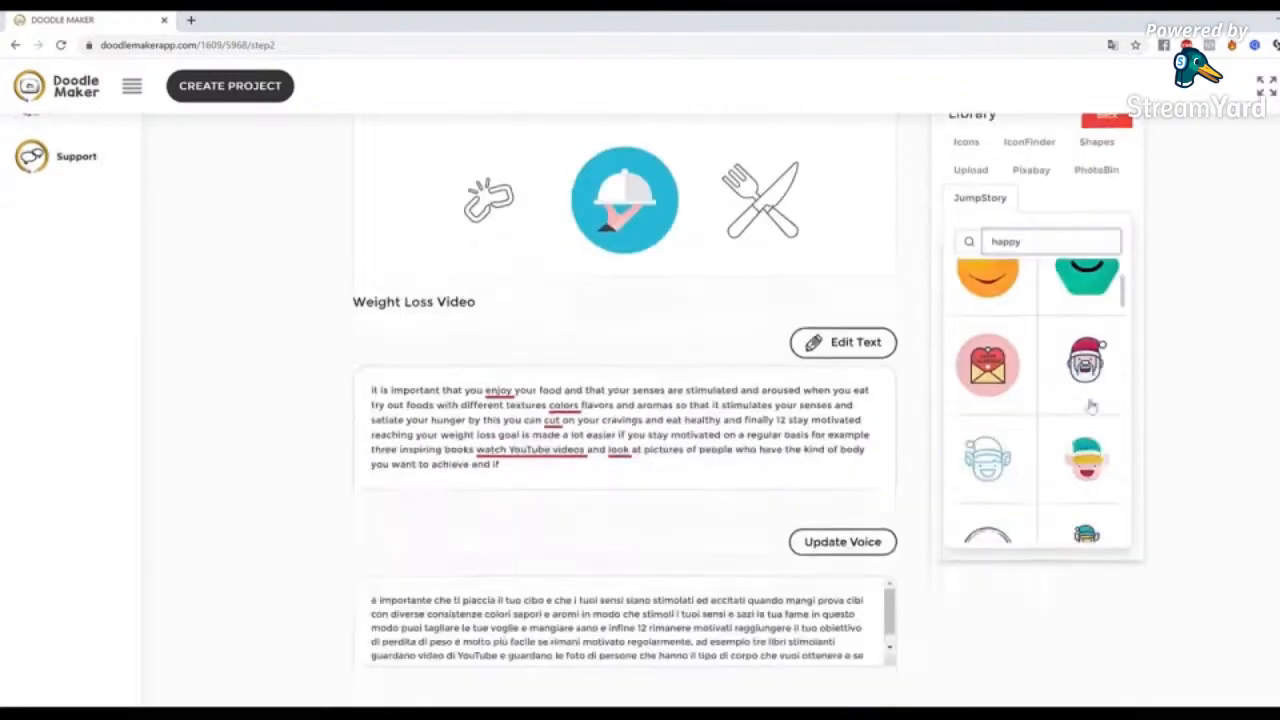
left_click_drag(1121, 262, 1162, 280)
left_click(1099, 405)
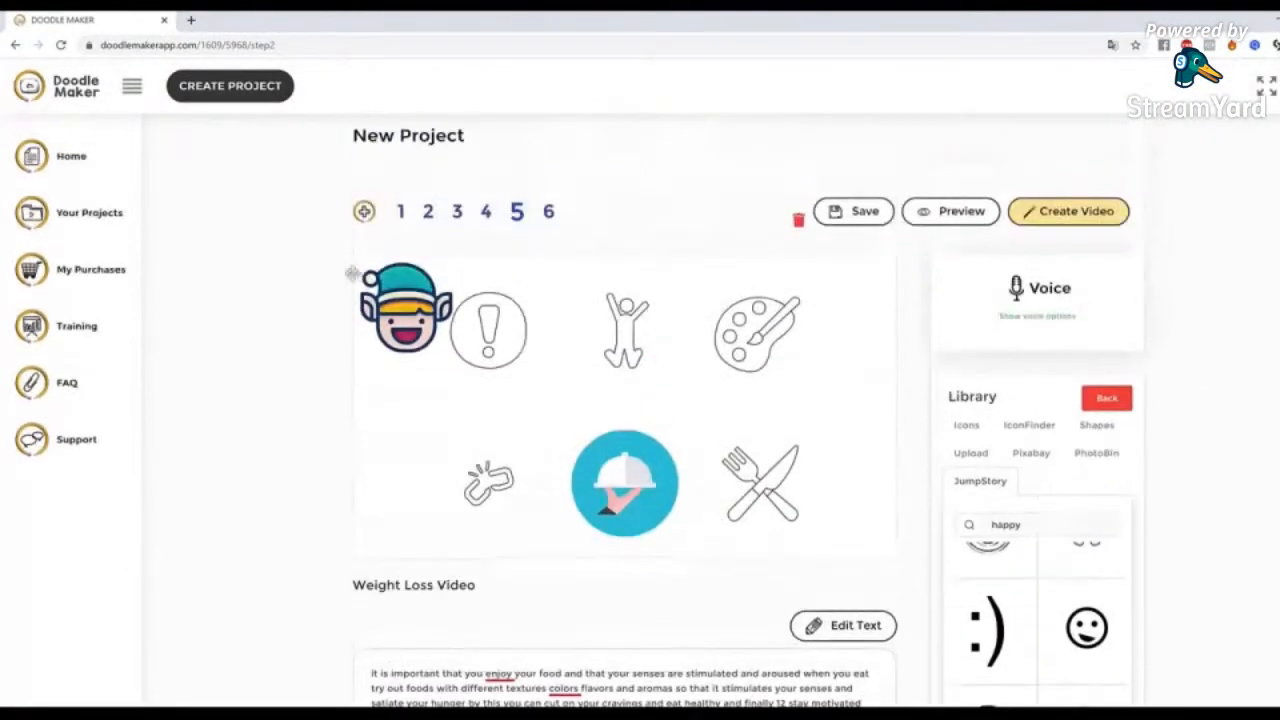
Replace slide 5's jumping figure with the elf face by deleting the figure, then enlarge the elf in its place and deselect it
mouse_move(400, 305)
left_mouse_down()
mouse_move(702, 340)
mouse_move(608, 330)
left_mouse_up()
left_click(829, 606)
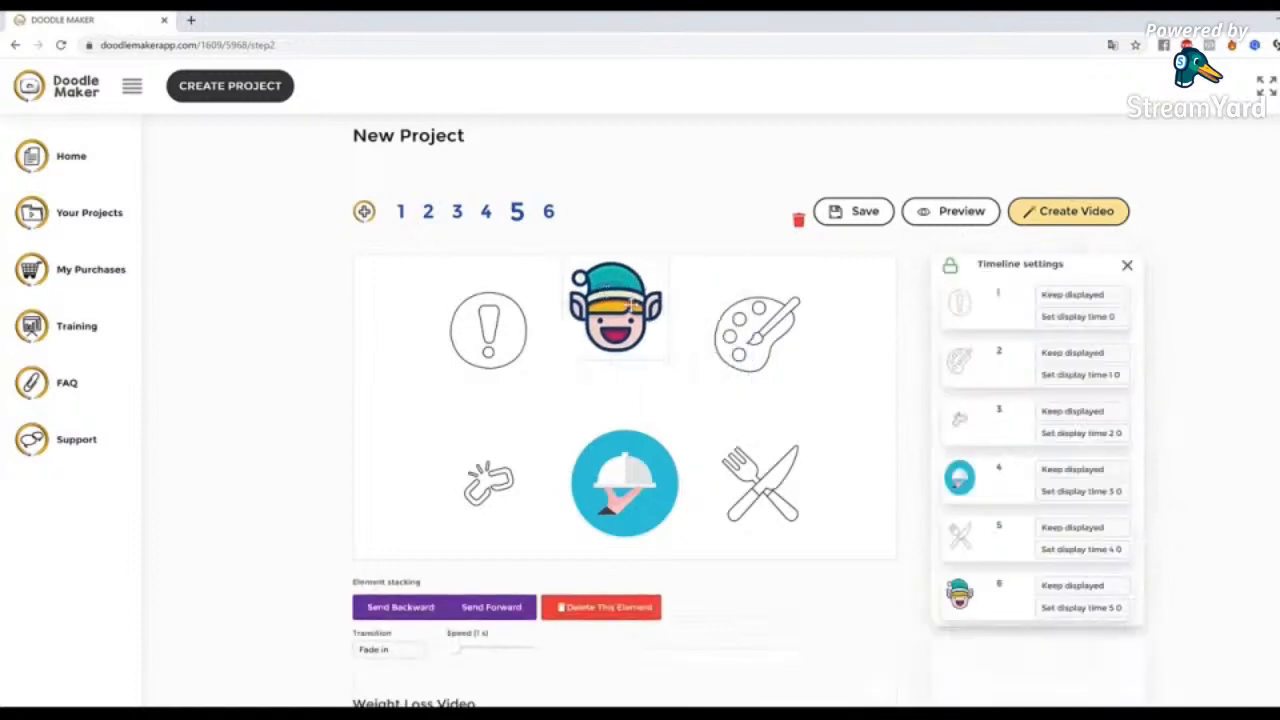
left_click_drag(691, 403, 714, 406)
left_click_drag(652, 375, 656, 368)
left_click(814, 432)
left_click(632, 322)
left_click(857, 371)
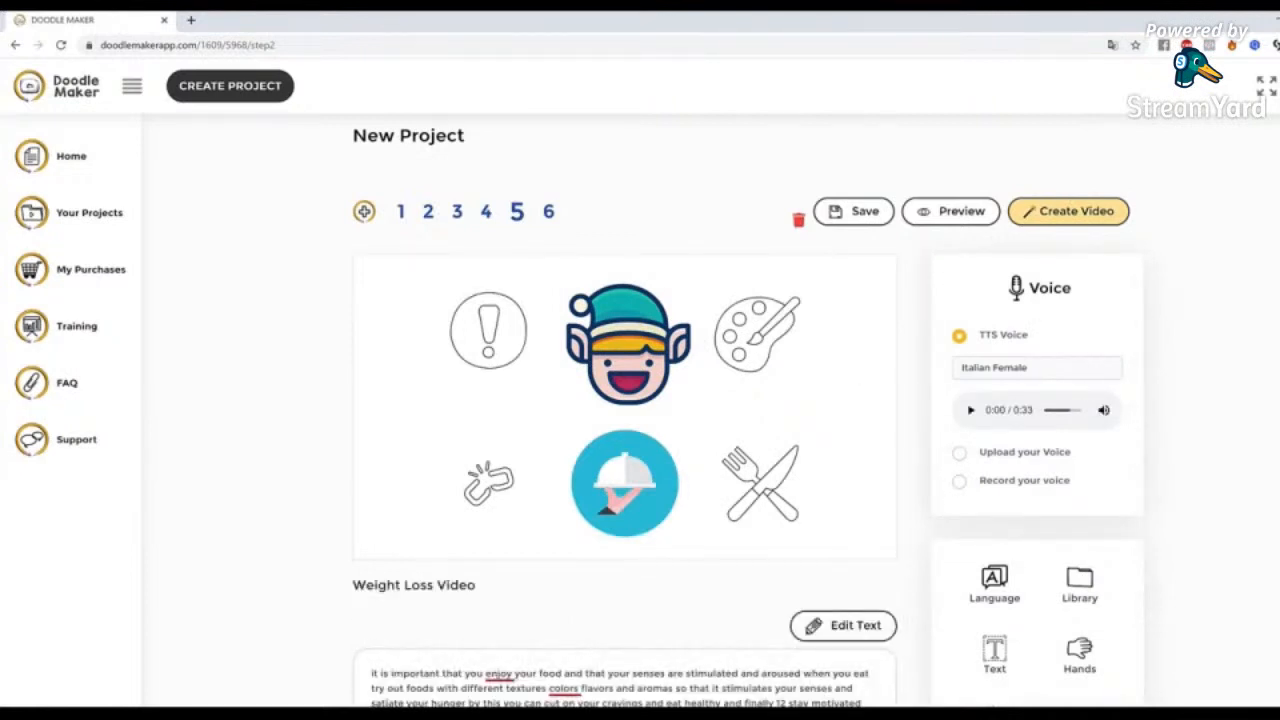